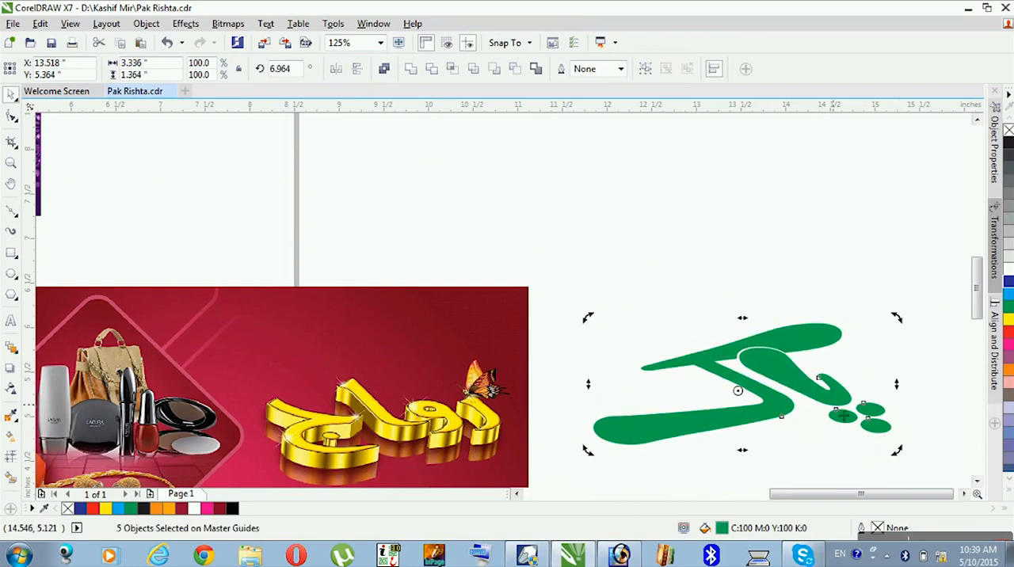
- Examine the separate curves that make up the green lettering and its three dots
{"action": "left_click", "coordinate": [777, 442]}
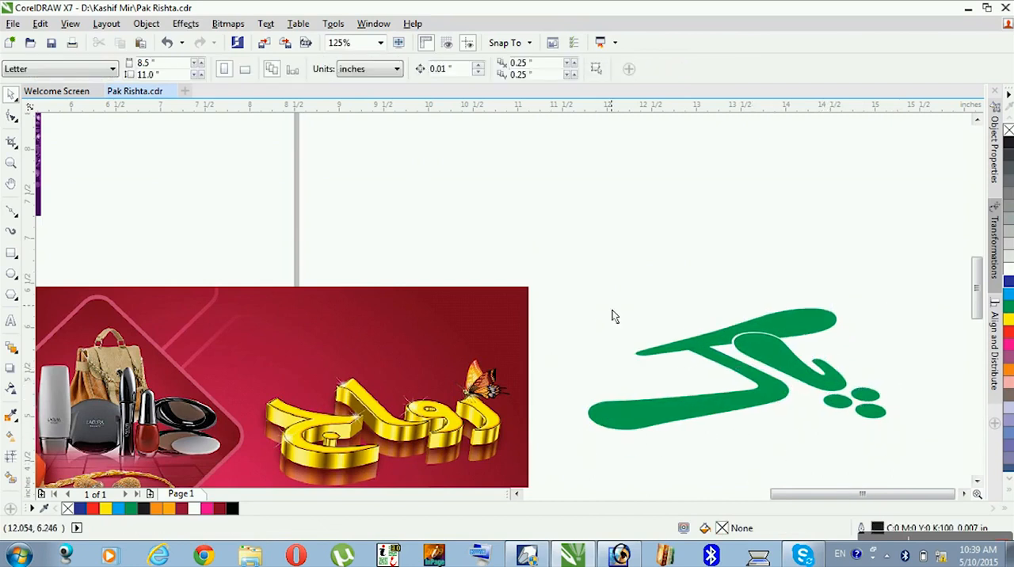
{"action": "left_click", "coordinate": [739, 405]}
{"action": "left_click", "coordinate": [815, 385]}
{"action": "left_click", "coordinate": [831, 403]}
{"action": "left_click", "coordinate": [866, 394]}
{"action": "left_click", "coordinate": [870, 410]}
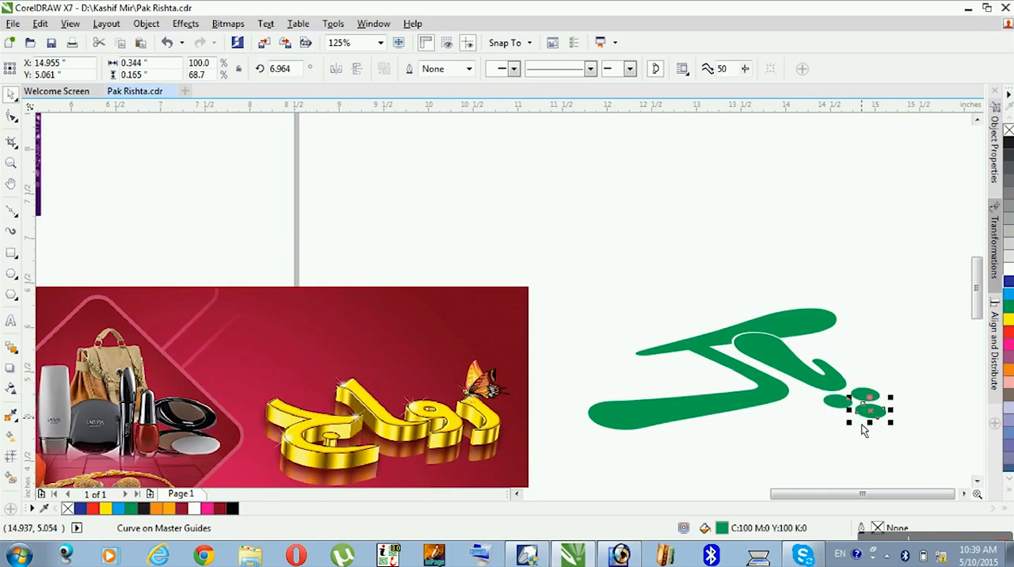
{"action": "left_click", "coordinate": [689, 478]}
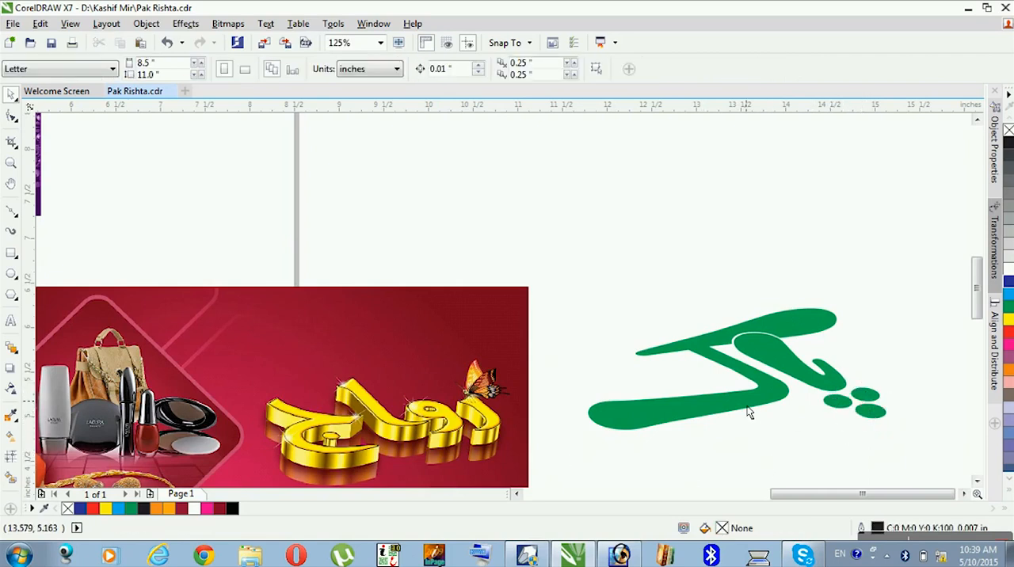
- Duplicate all five green lettering curves about 0.19 inches straight up and fill the copy dark blue (C100 M100 Y0 K0)
{"action": "left_click", "coordinate": [783, 398]}
{"action": "left_click", "coordinate": [797, 372], "text": "shift"}
{"action": "left_click", "coordinate": [841, 405], "text": "shift"}
{"action": "left_click", "coordinate": [863, 398], "text": "shift"}
{"action": "left_click", "coordinate": [880, 414], "text": "shift"}
{"action": "left_click_drag", "start_coordinate": [880, 427], "coordinate": [871, 405]}
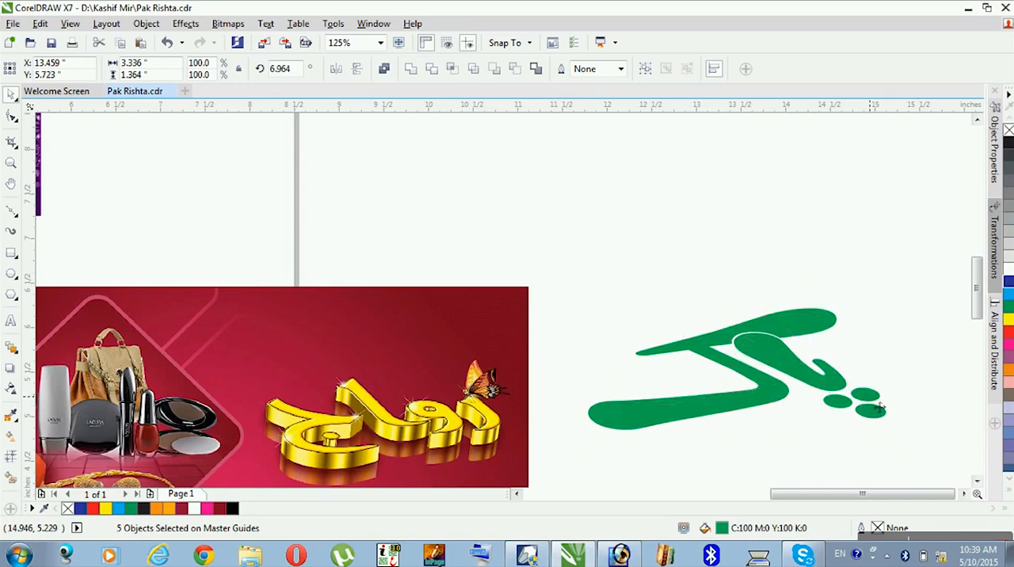
{"action": "left_click", "coordinate": [1008, 284]}
- Fill the five original green curves behind the dark blue copy with cyan (C100 M0 Y0 K0)
{"action": "key", "text": "z"}
{"action": "left_click_drag", "start_coordinate": [922, 267], "coordinate": [443, 459]}
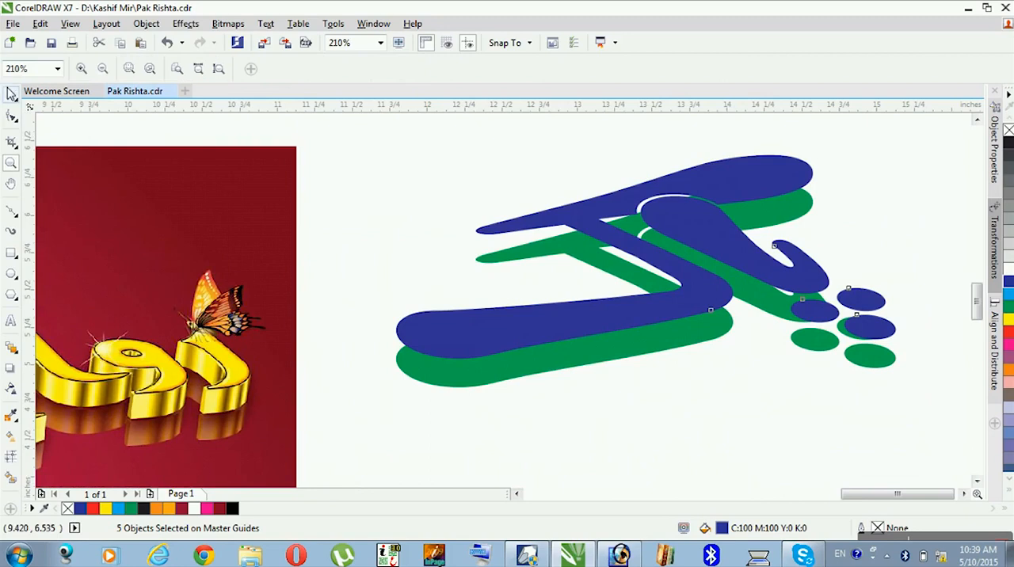
{"action": "key", "text": "space"}
{"action": "left_click", "coordinate": [631, 408]}
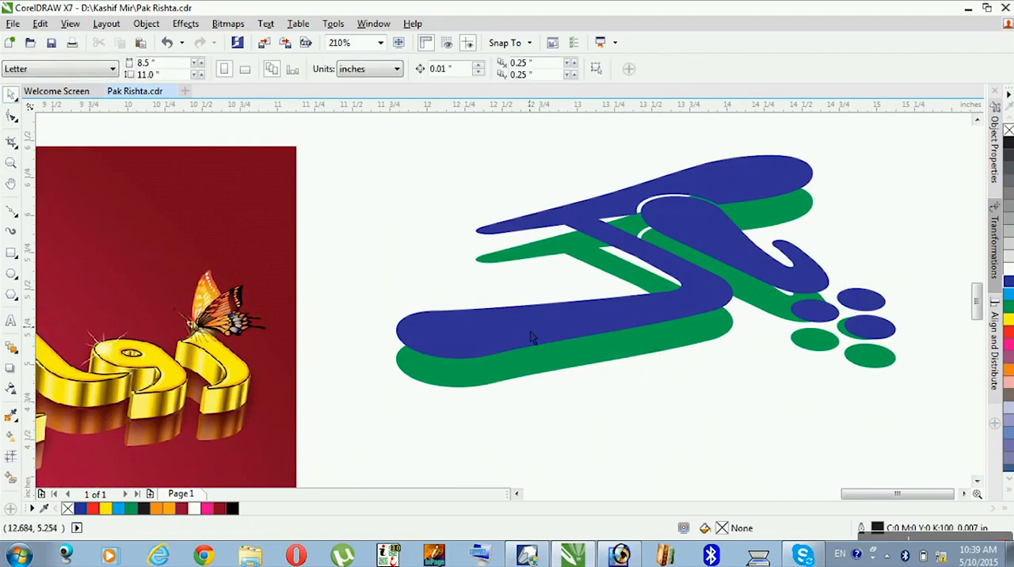
{"action": "left_click", "coordinate": [572, 363]}
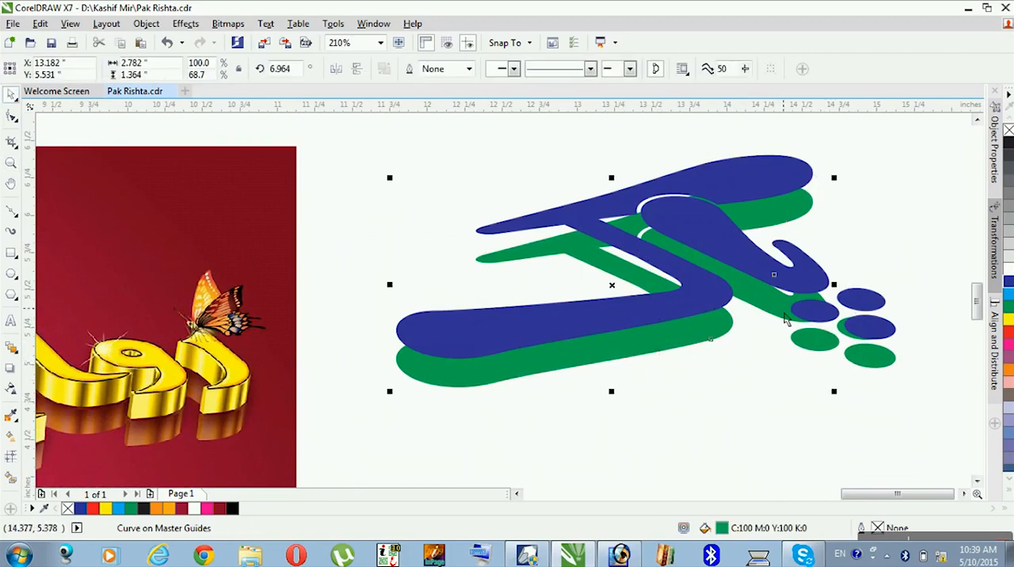
{"action": "left_click", "coordinate": [790, 321], "text": "shift"}
{"action": "left_click", "coordinate": [823, 340], "text": "shift"}
{"action": "left_click", "coordinate": [844, 337], "text": "shift"}
{"action": "left_click", "coordinate": [866, 366], "text": "shift"}
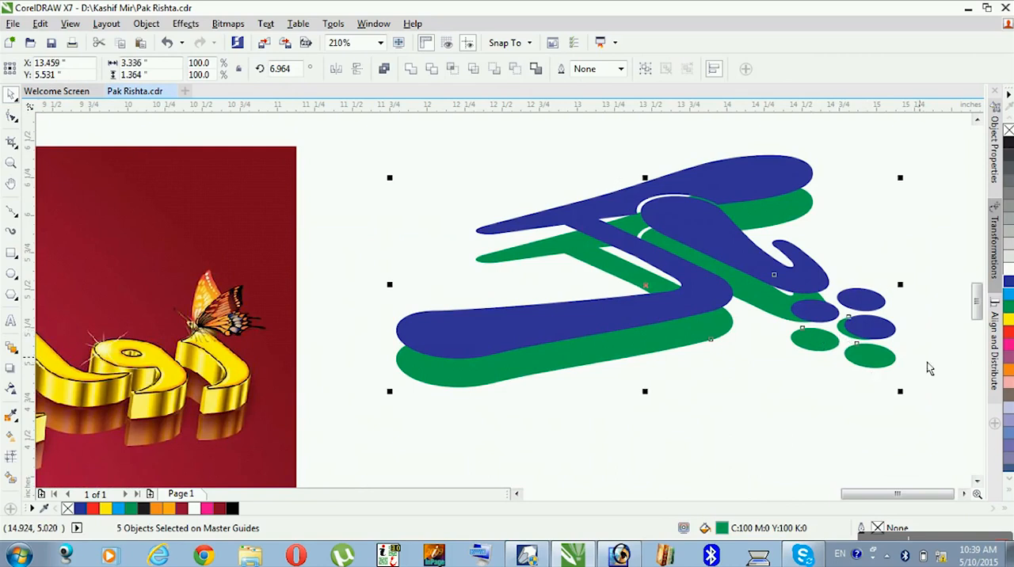
{"action": "left_click", "coordinate": [1011, 296]}
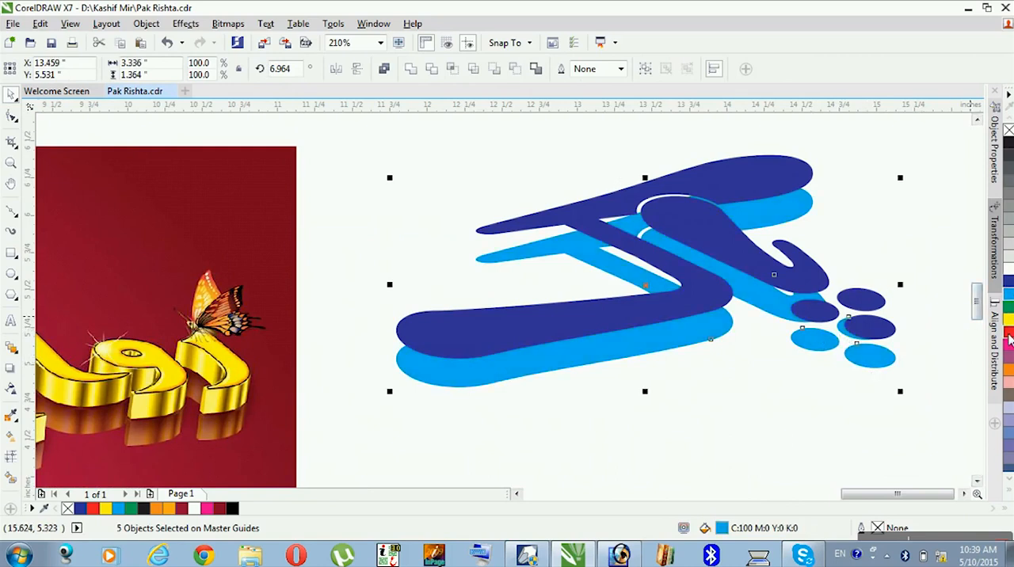
- Blend the dark blue dots and the large letter with their cyan copies in 20 steps to form 3D sides
{"action": "key", "text": "ctrl+l"}
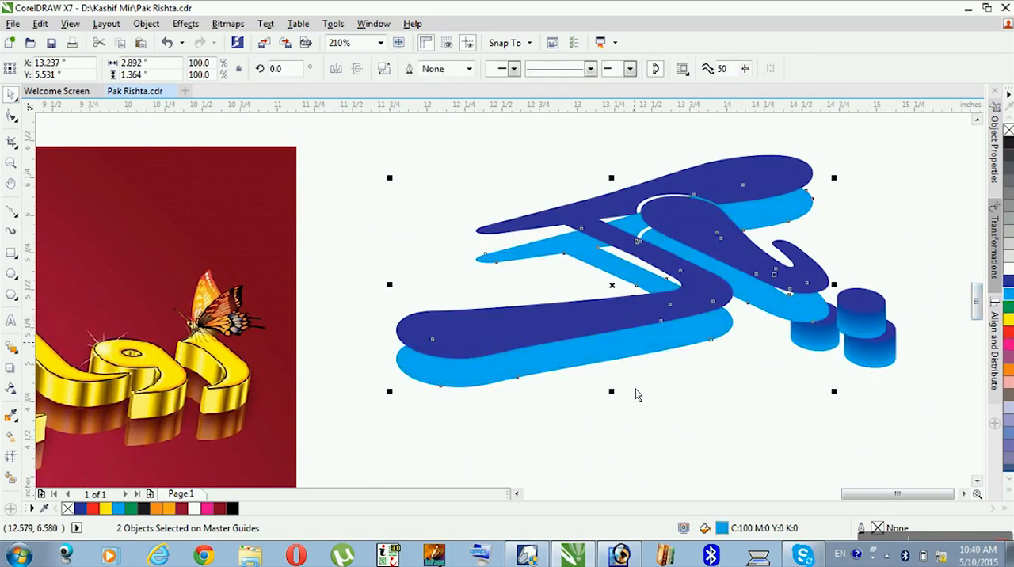
{"action": "left_click", "coordinate": [638, 394]}
{"action": "left_click", "coordinate": [643, 310]}
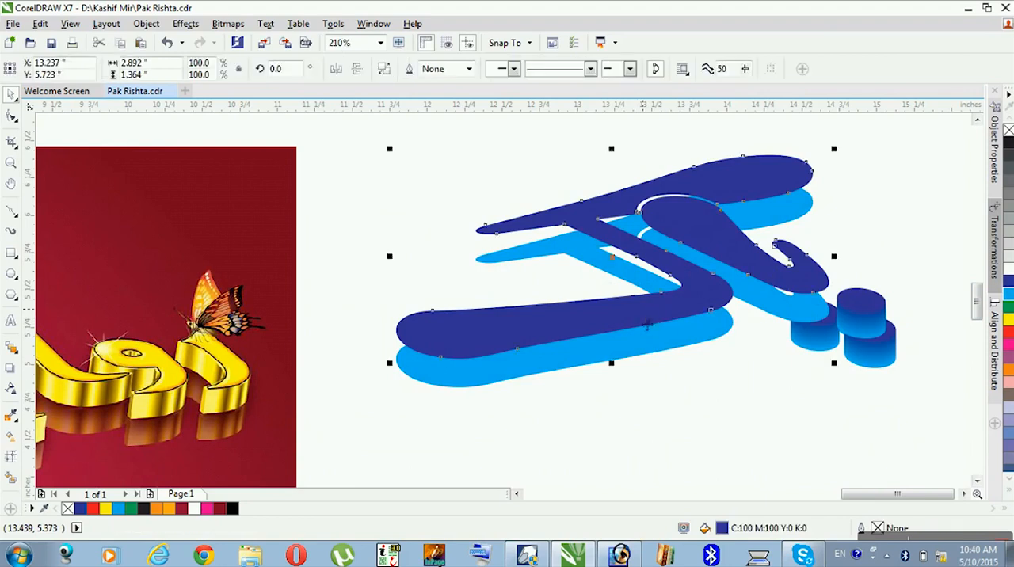
{"action": "left_click", "coordinate": [10, 347]}
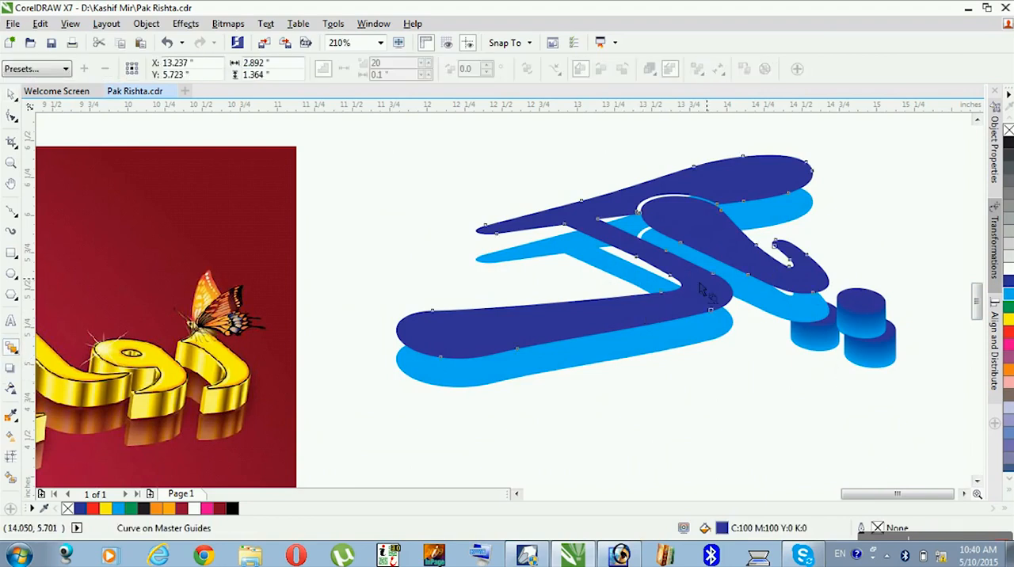
{"action": "left_click_drag", "start_coordinate": [679, 336], "coordinate": [683, 360]}
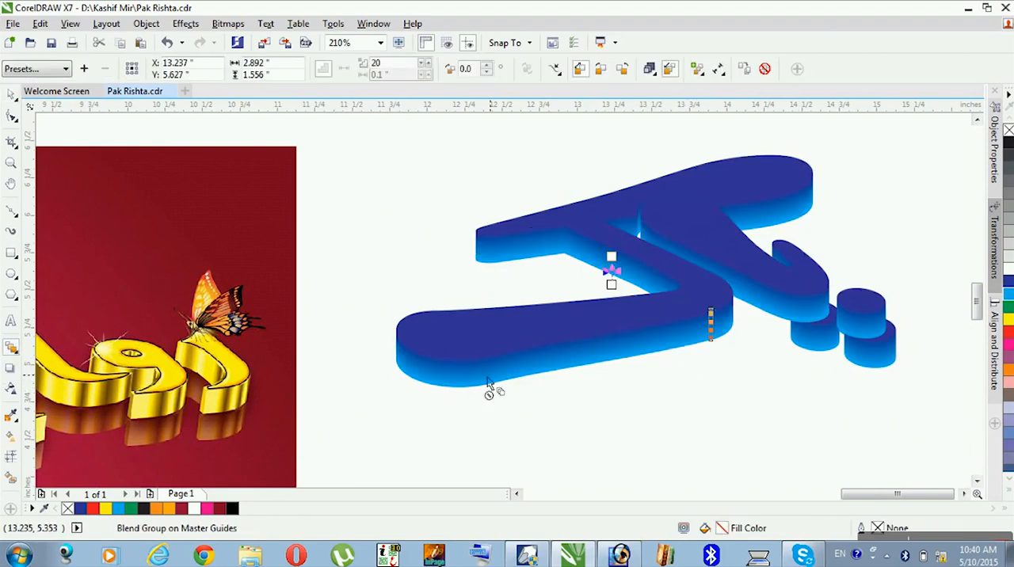
- Bring the left dot's blend and the lower-right dot's blend to the front of the layer
{"action": "left_click", "coordinate": [10, 95]}
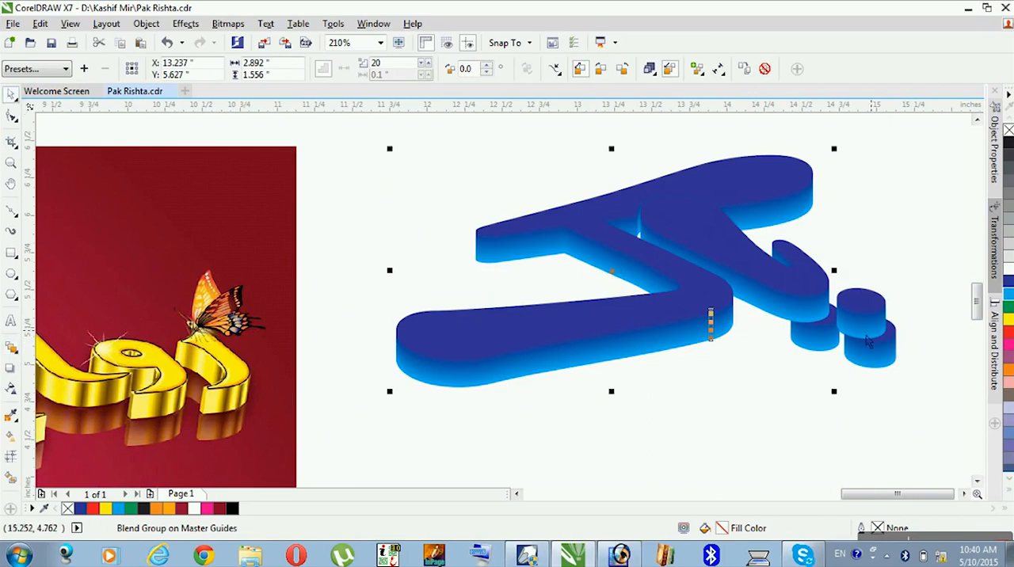
{"action": "left_click", "coordinate": [821, 353]}
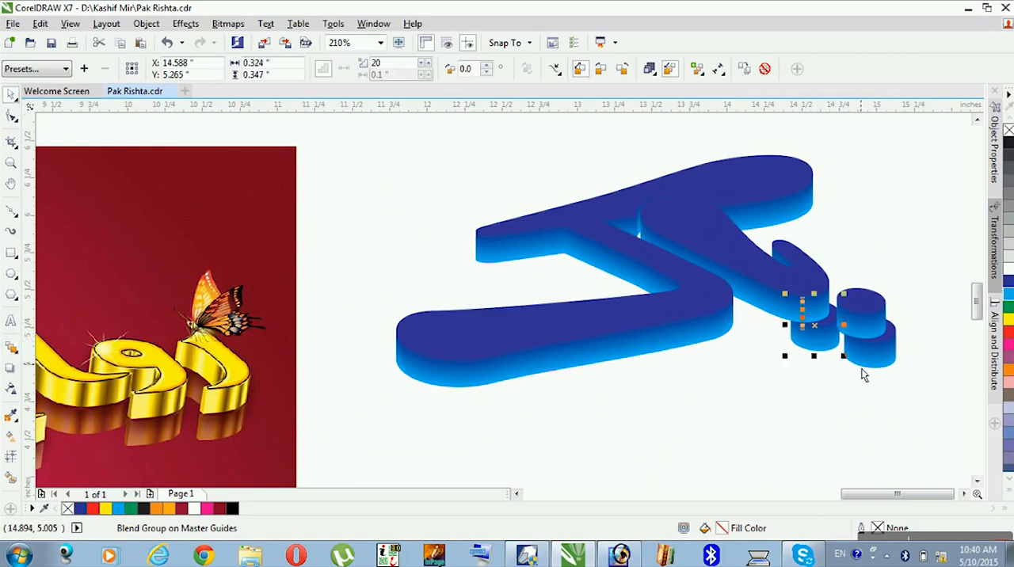
{"action": "left_click", "coordinate": [869, 348]}
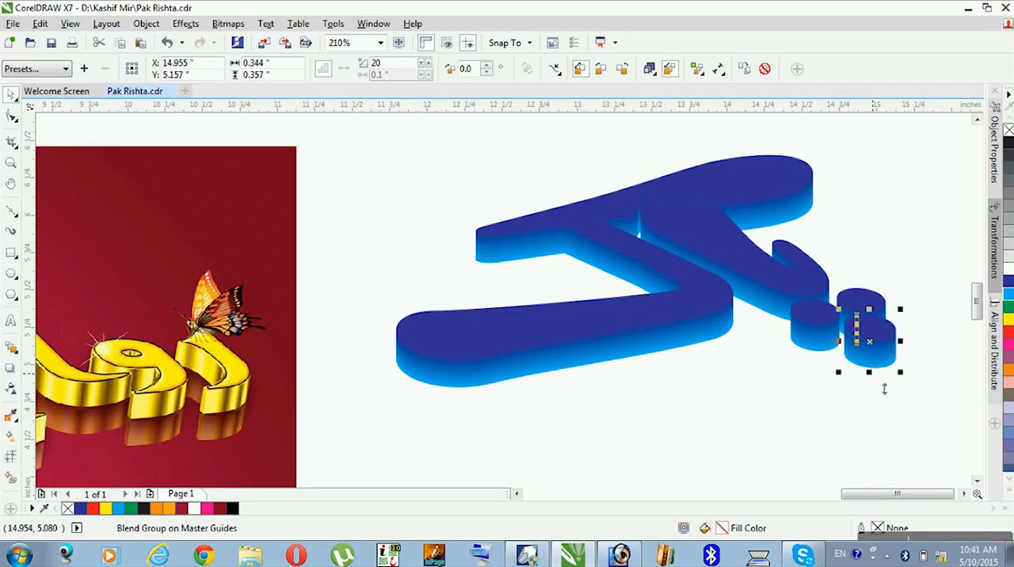
{"action": "left_click", "coordinate": [866, 438]}
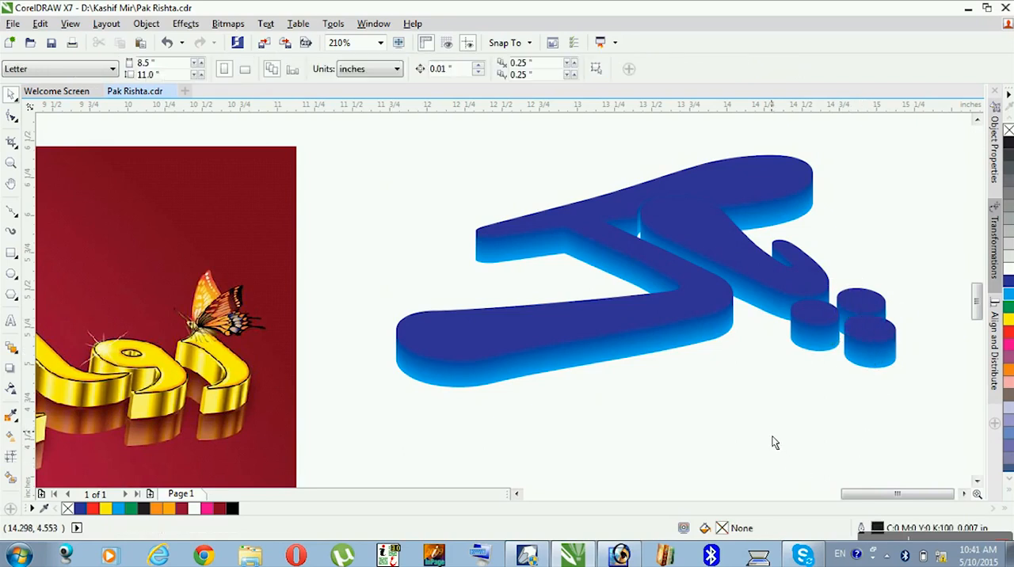
- Check the control curves of the large letter's blend and the dot blends
{"action": "left_click", "coordinate": [813, 328]}
{"action": "left_click", "coordinate": [772, 288]}
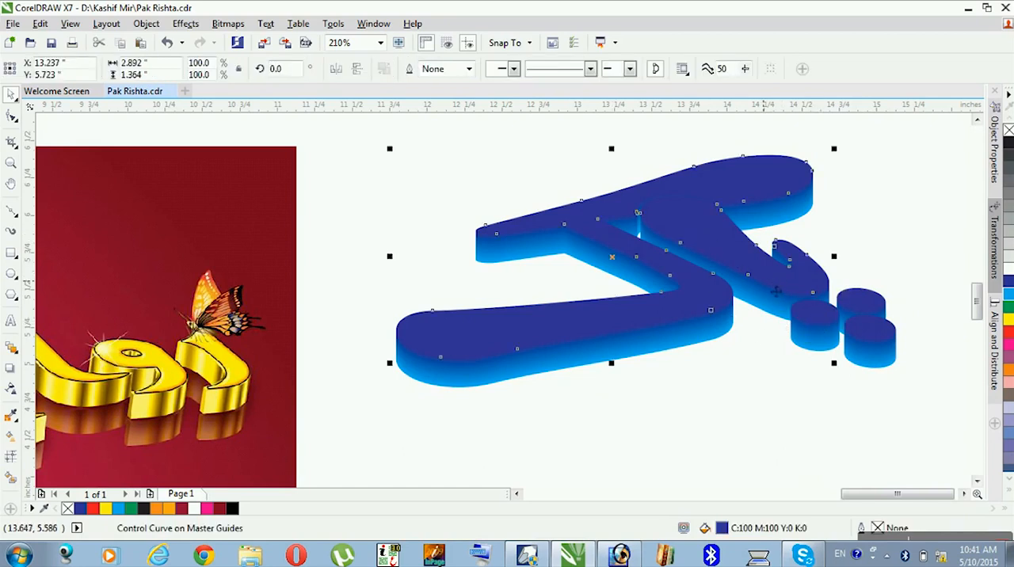
{"action": "left_click", "coordinate": [824, 323]}
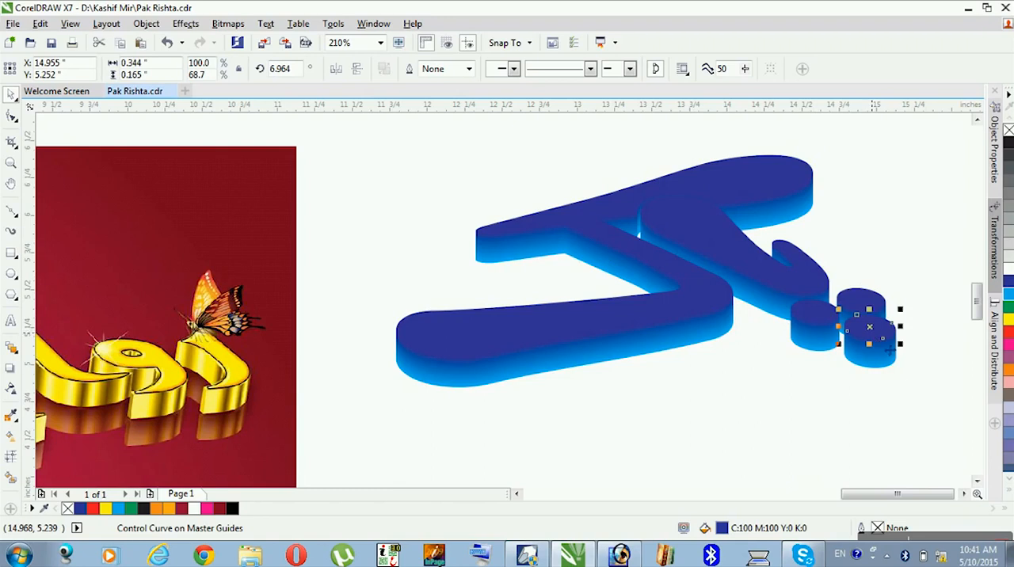
{"action": "left_click", "coordinate": [887, 403]}
{"action": "left_click", "coordinate": [822, 336]}
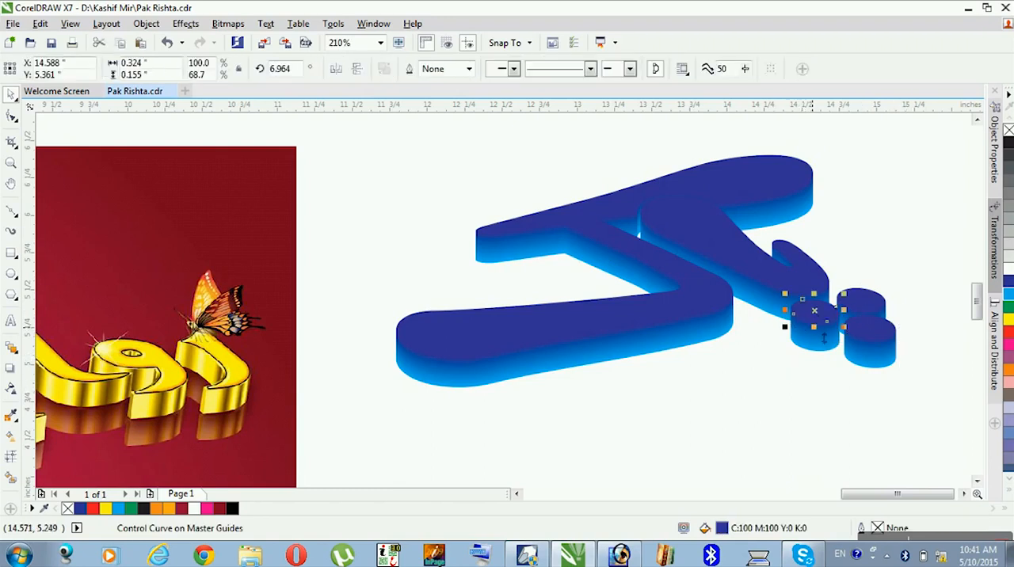
- Break the blend groups of all three dots apart
{"action": "right_click", "coordinate": [810, 344]}
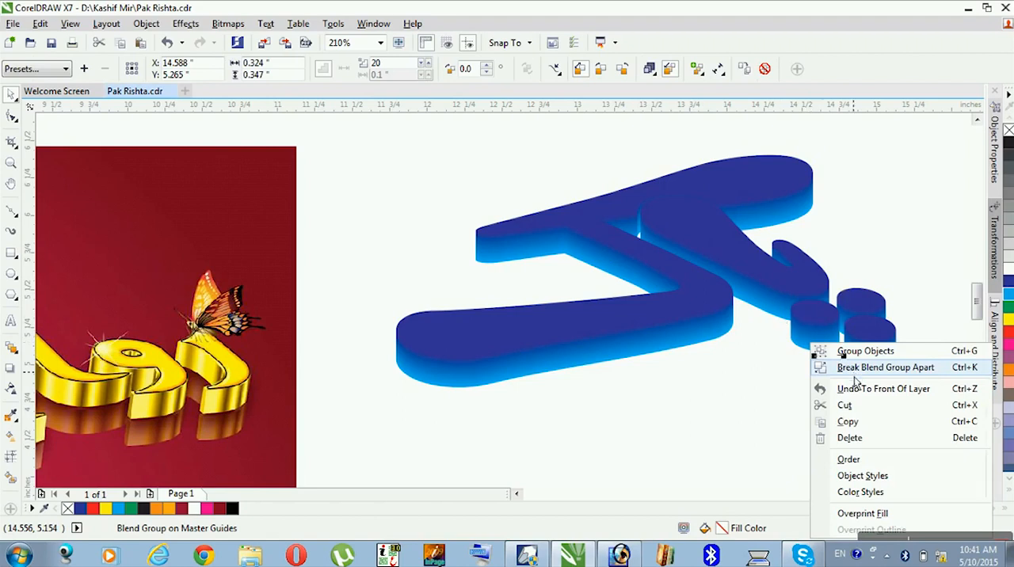
{"action": "left_click", "coordinate": [855, 369]}
{"action": "left_click", "coordinate": [869, 362]}
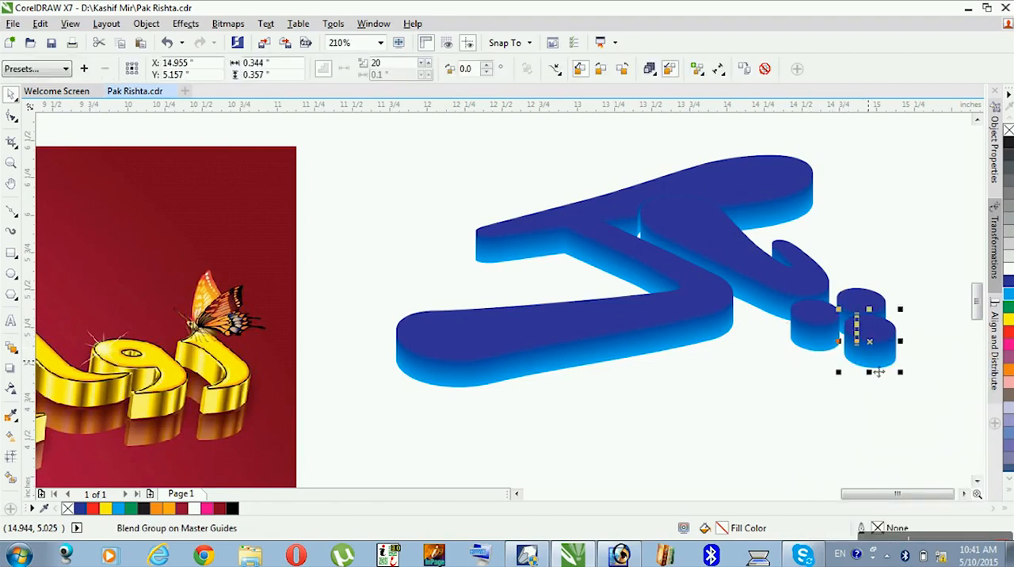
{"action": "key", "text": "ctrl+k"}
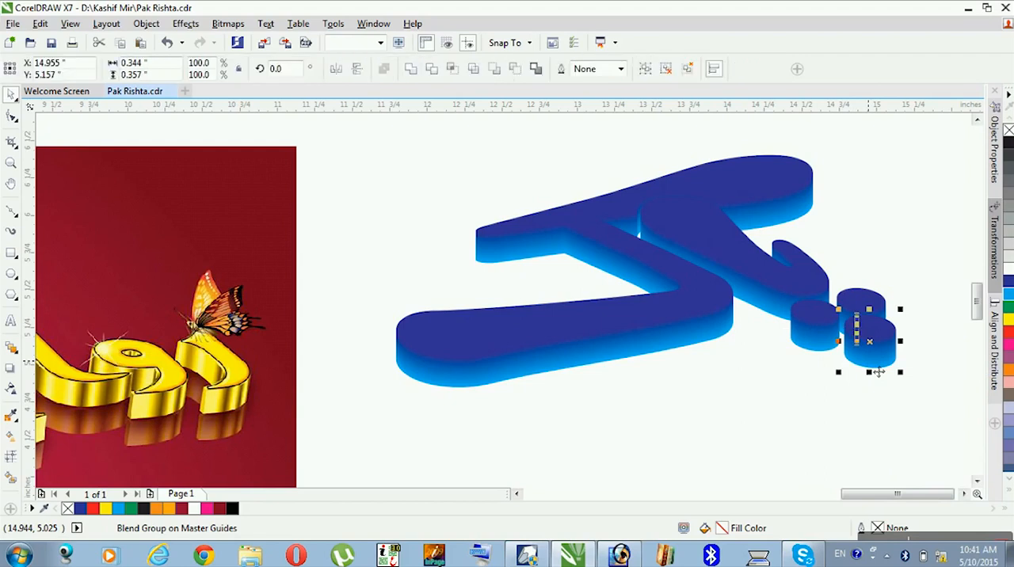
{"action": "left_click", "coordinate": [887, 319]}
{"action": "key", "text": "ctrl+k"}
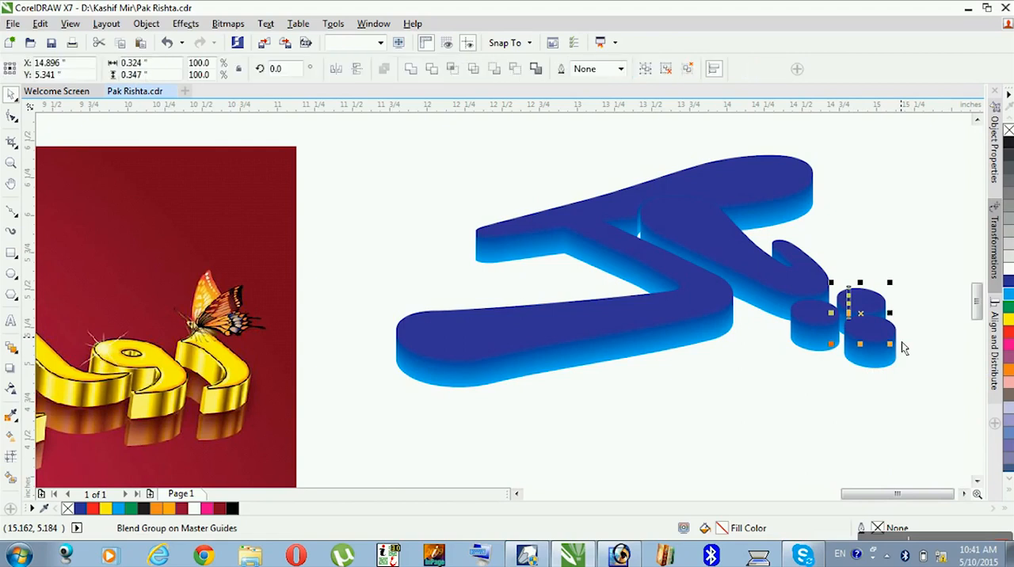
{"action": "left_click", "coordinate": [804, 379]}
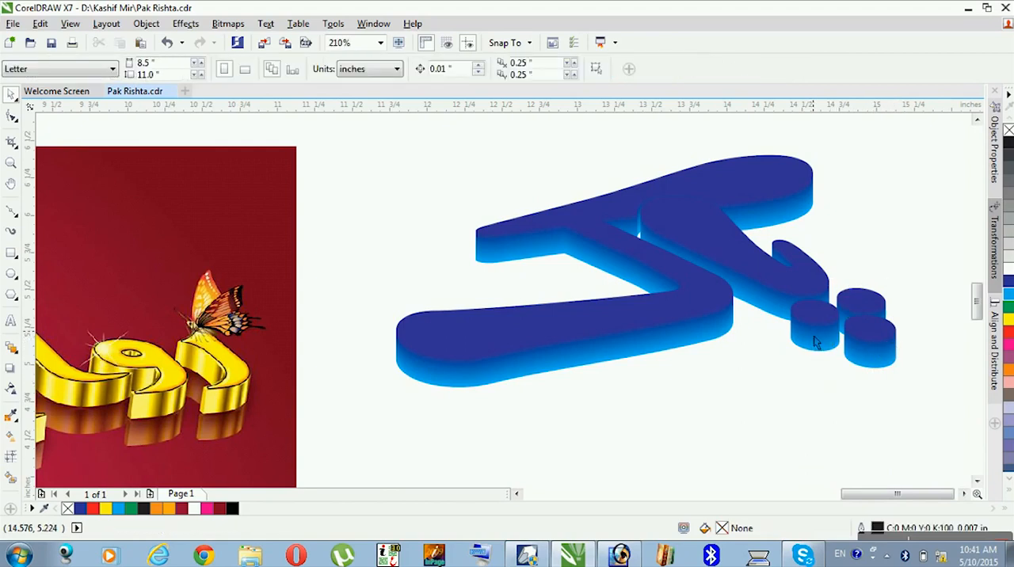
- Compare the separated parts of the dots with the still-linked blend of the large letter
{"action": "left_click", "coordinate": [823, 355]}
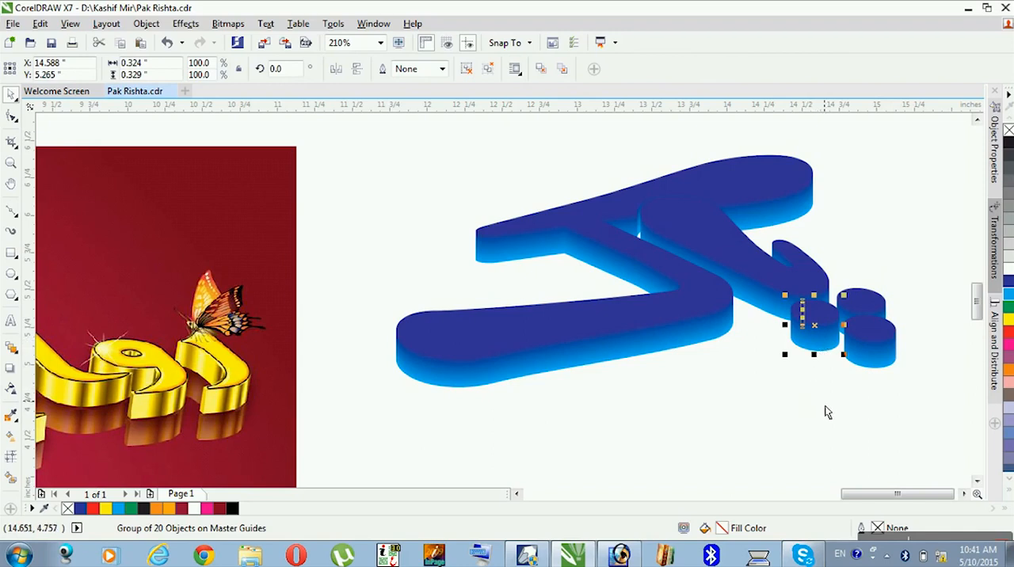
{"action": "left_click", "coordinate": [830, 403]}
{"action": "left_click", "coordinate": [836, 321]}
{"action": "left_click", "coordinate": [869, 329]}
{"action": "left_click", "coordinate": [786, 277]}
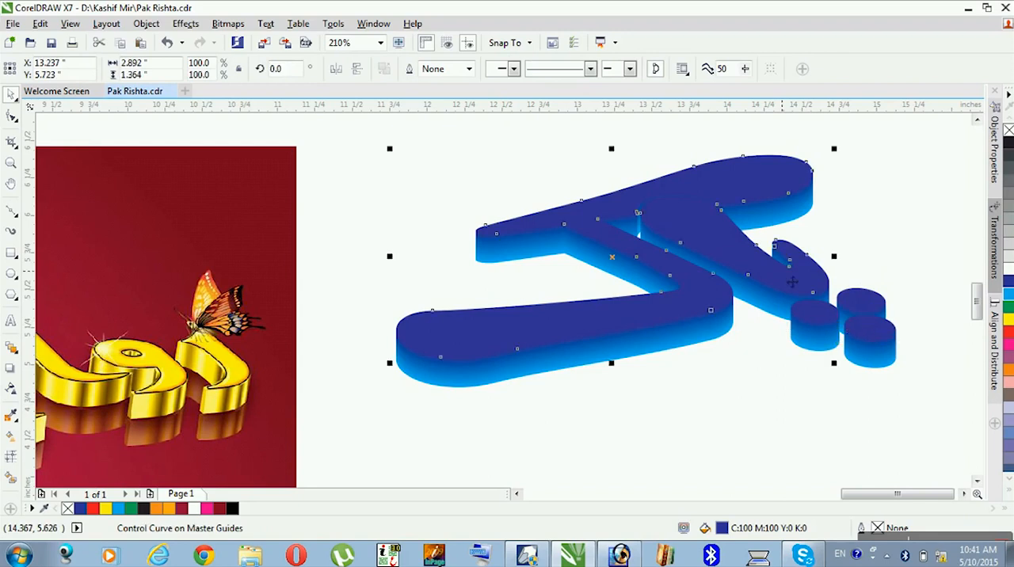
{"action": "left_click", "coordinate": [670, 342]}
{"action": "left_click", "coordinate": [677, 351]}
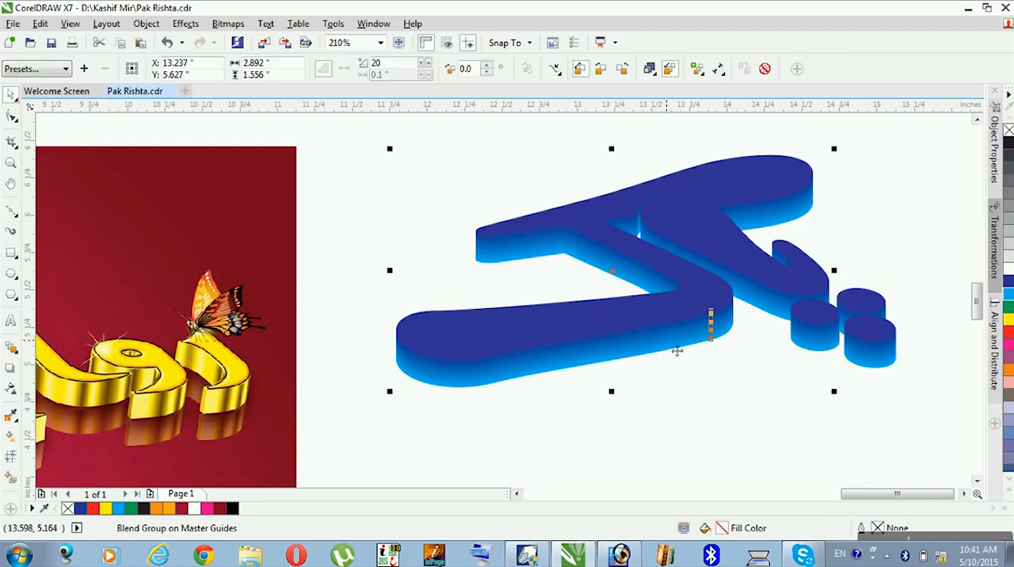
{"action": "left_click", "coordinate": [815, 341]}
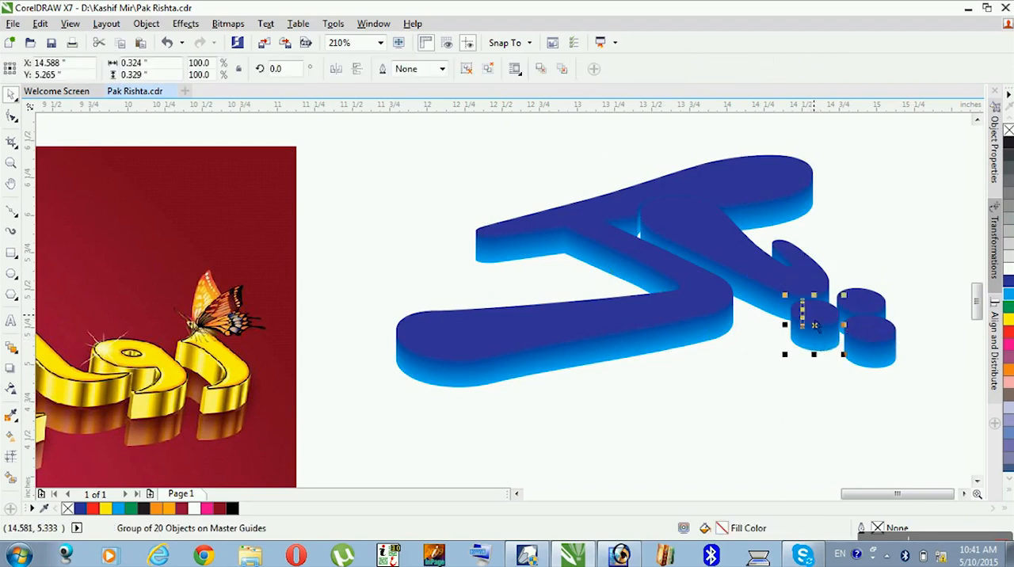
- Fill the left dot's top face with red and its grouped side shapes with yellow
{"action": "left_click", "coordinate": [822, 323]}
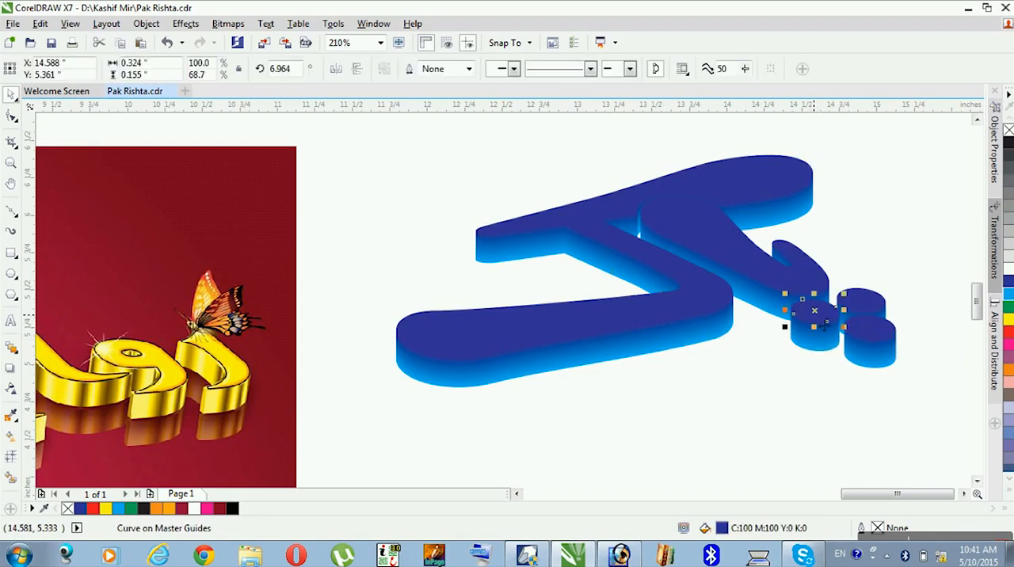
{"action": "left_click", "coordinate": [1008, 333]}
{"action": "left_click", "coordinate": [926, 350]}
{"action": "left_click", "coordinate": [825, 344]}
{"action": "left_click", "coordinate": [825, 349]}
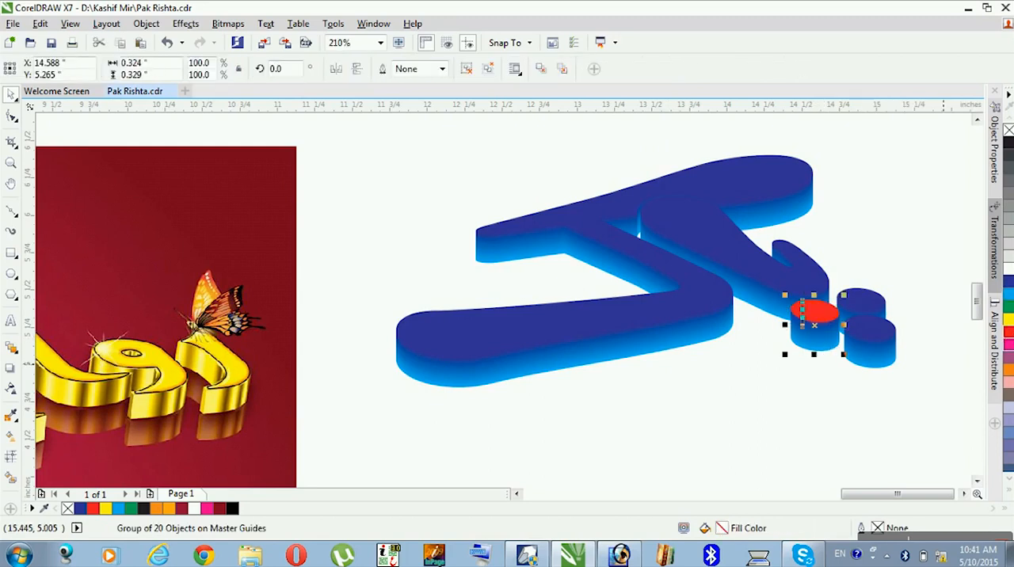
{"action": "left_click", "coordinate": [1009, 319]}
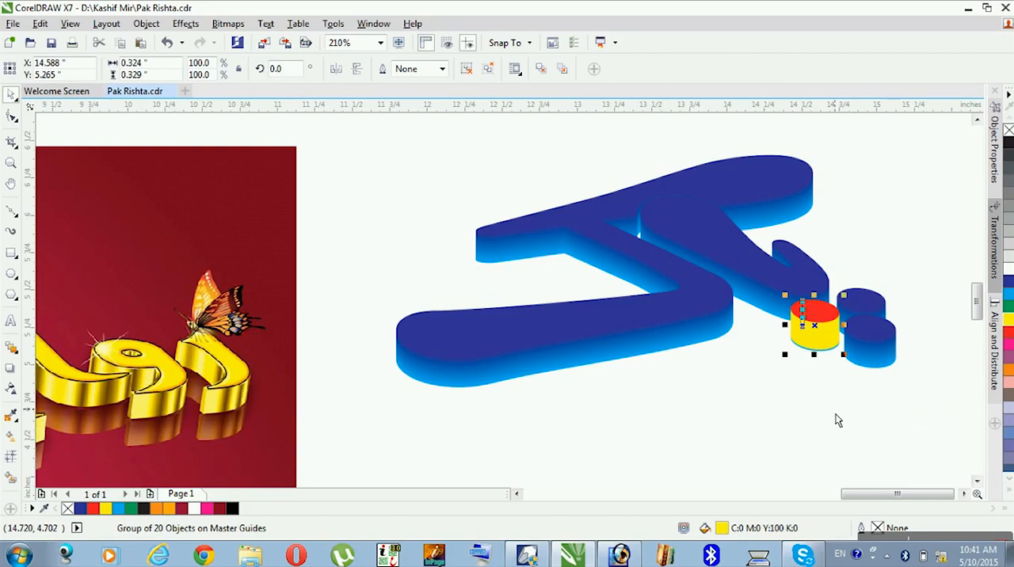
{"action": "left_click", "coordinate": [835, 374]}
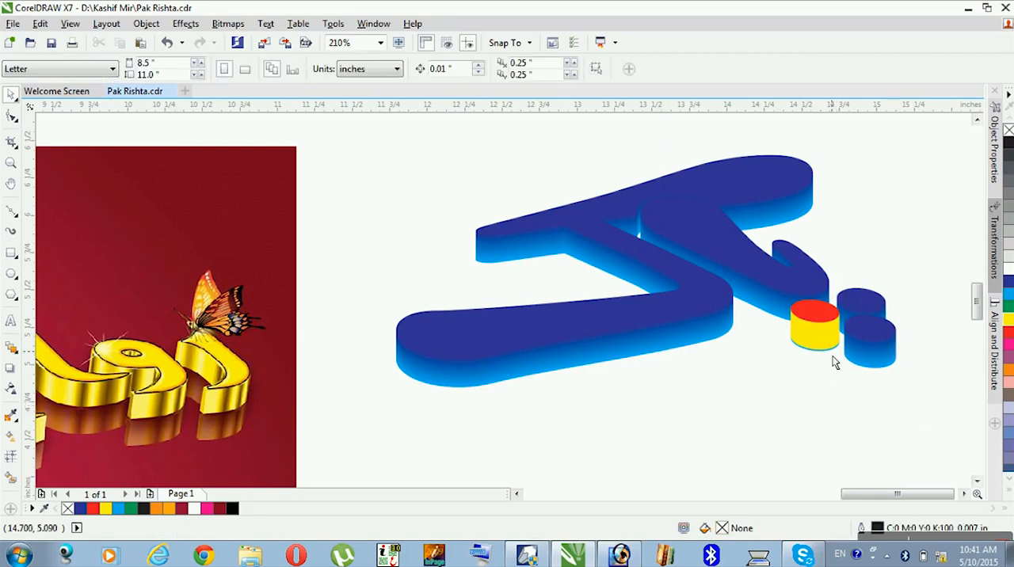
- Move the left dot's cyan base curve out below the dot, and undo the move
{"action": "key", "text": "F7"}
{"action": "left_click_drag", "start_coordinate": [744, 365], "coordinate": [805, 400]}
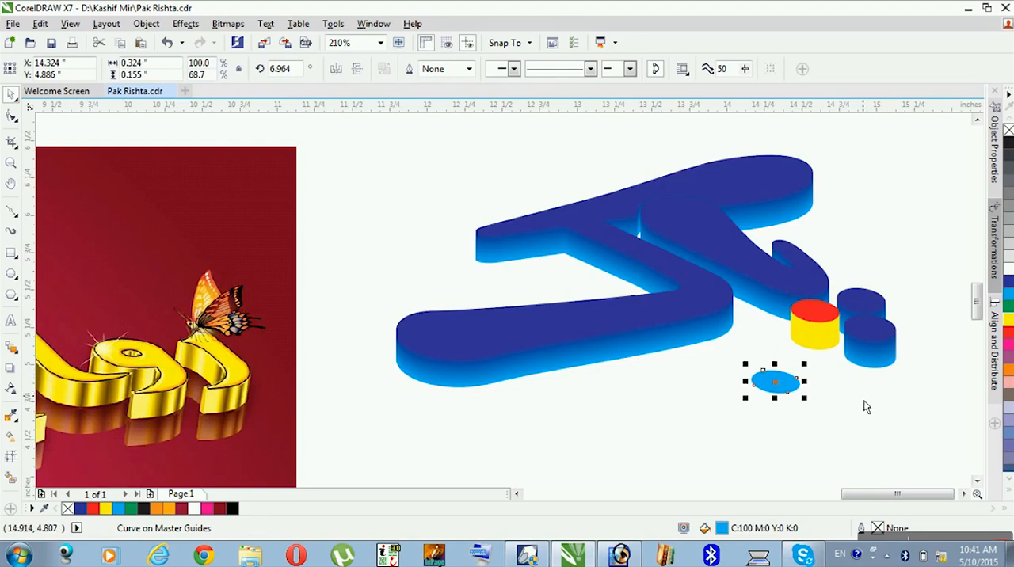
{"action": "key", "text": "ctrl+z"}
{"action": "left_click", "coordinate": [854, 422]}
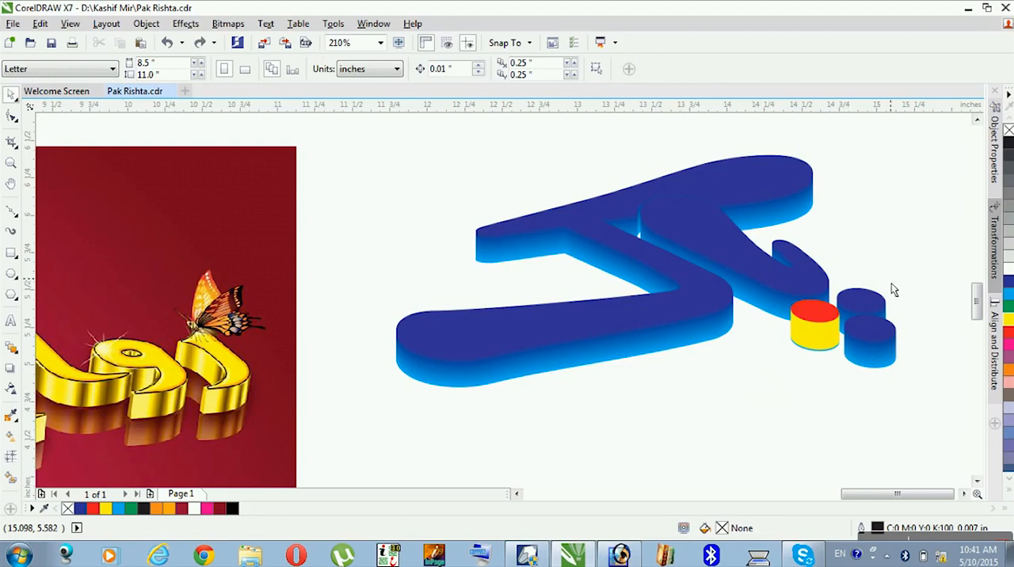
- Fill the top faces of the two right-hand dots with red (C0 M100 Y100 K0)
{"action": "left_click", "coordinate": [877, 329]}
{"action": "left_click", "coordinate": [871, 307], "text": "shift"}
{"action": "left_click", "coordinate": [1007, 337]}
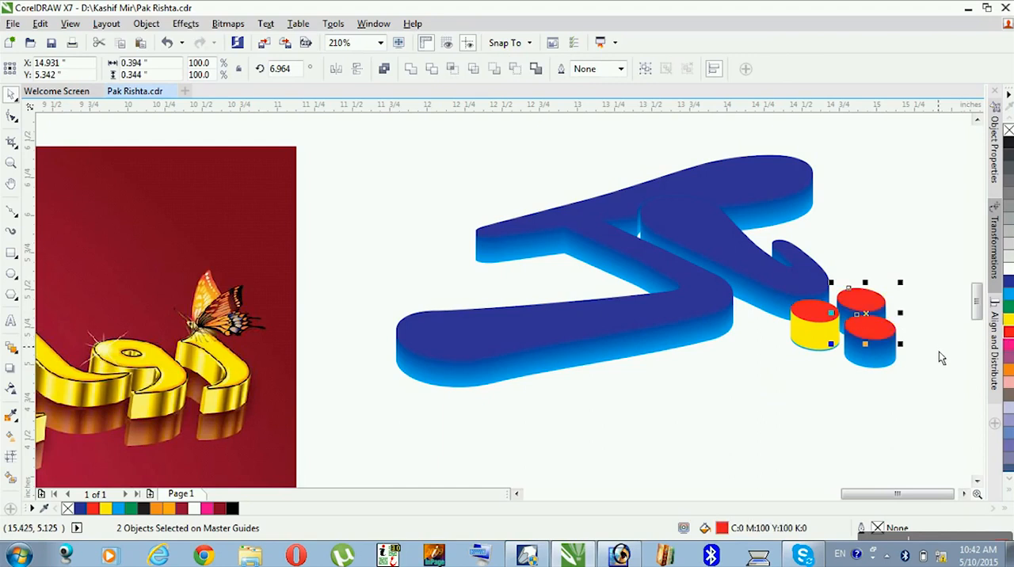
- Fill the grouped side shapes of the two right-hand dots with yellow (C0 M0 Y100 K0)
{"action": "key", "text": "Escape"}
{"action": "left_click", "coordinate": [885, 317]}
{"action": "left_click", "coordinate": [882, 358], "text": "shift"}
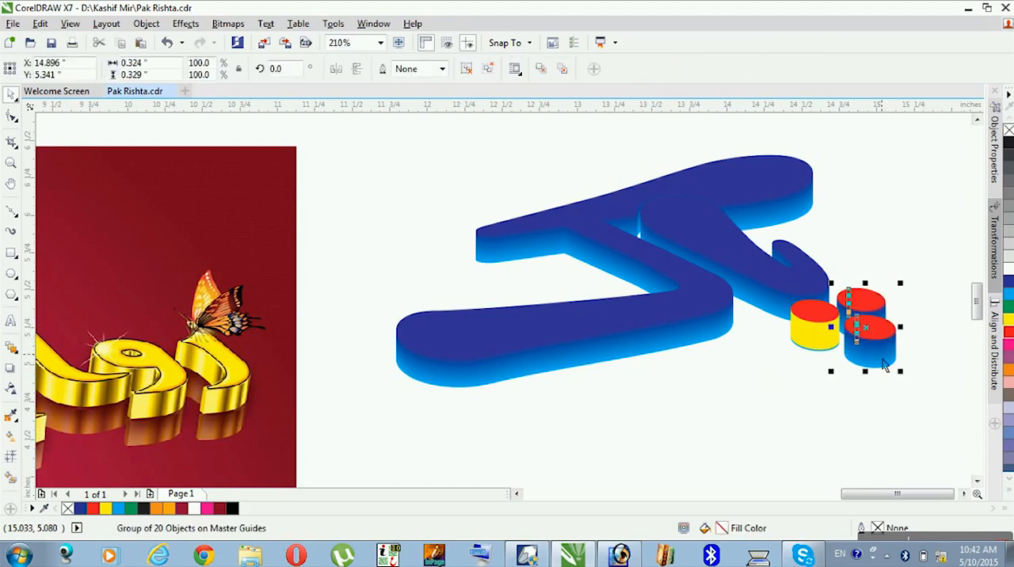
{"action": "left_click", "coordinate": [1008, 322]}
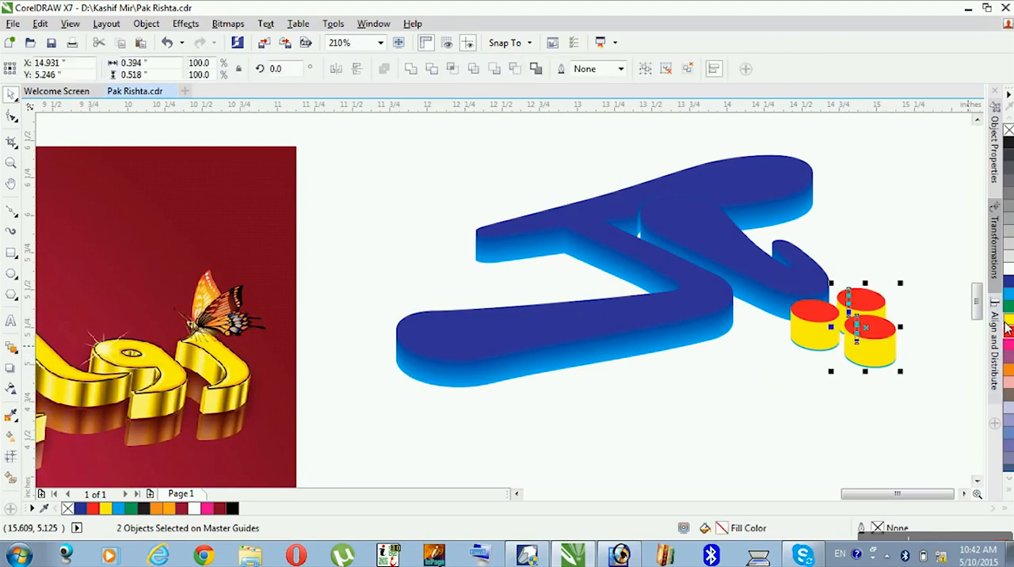
{"action": "left_click", "coordinate": [842, 404]}
- Fill the large letter's whole blend with yellow, and its top control curve with blue (C100 M100 Y0 K0)
{"action": "left_click", "coordinate": [710, 315]}
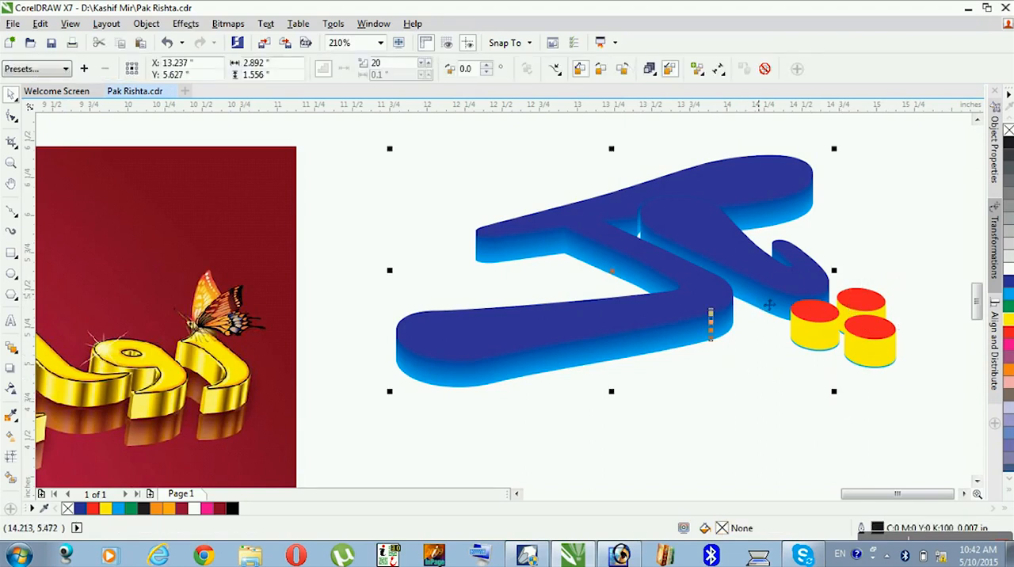
{"action": "left_click", "coordinate": [1010, 324]}
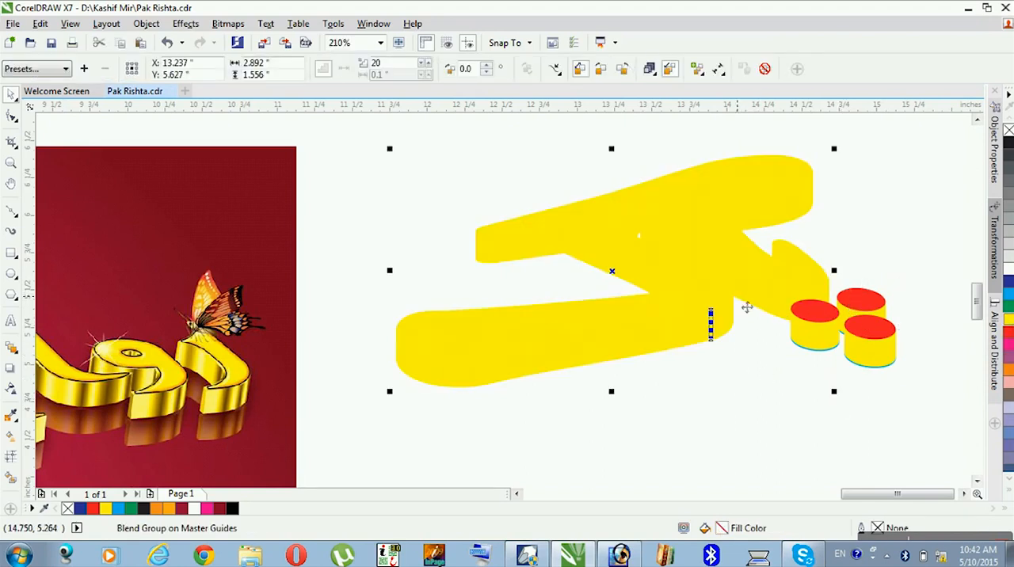
{"action": "left_click", "coordinate": [756, 190]}
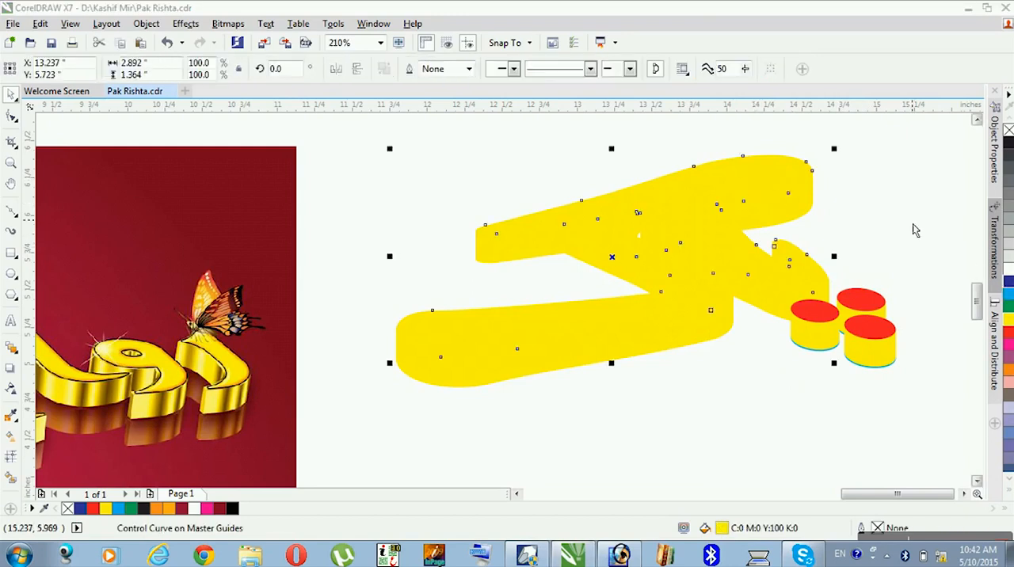
{"action": "left_click", "coordinate": [1009, 283]}
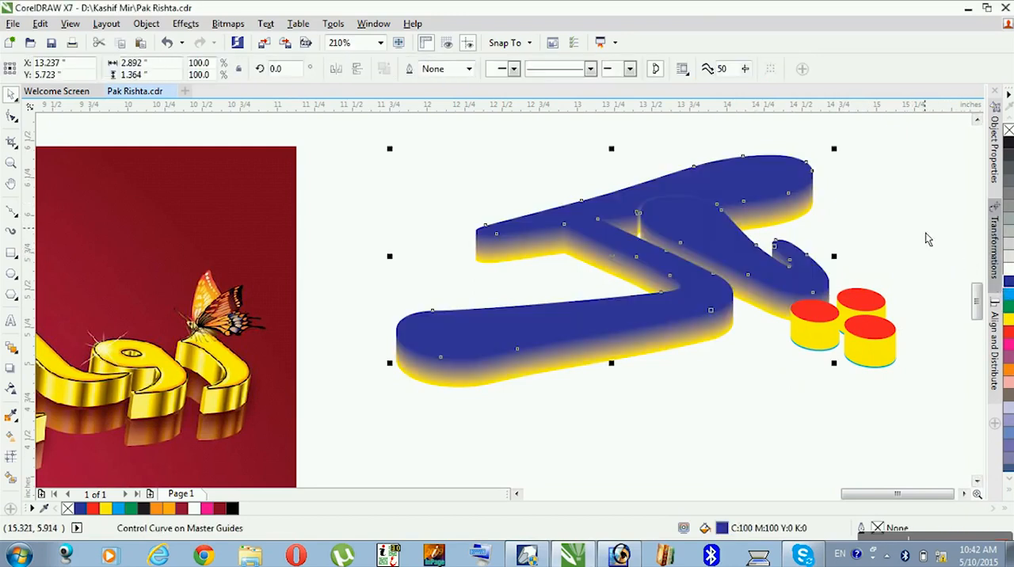
{"action": "left_click", "coordinate": [911, 253]}
- Break the large letter's blend group apart into its separate curves and side group
{"action": "left_click", "coordinate": [681, 344]}
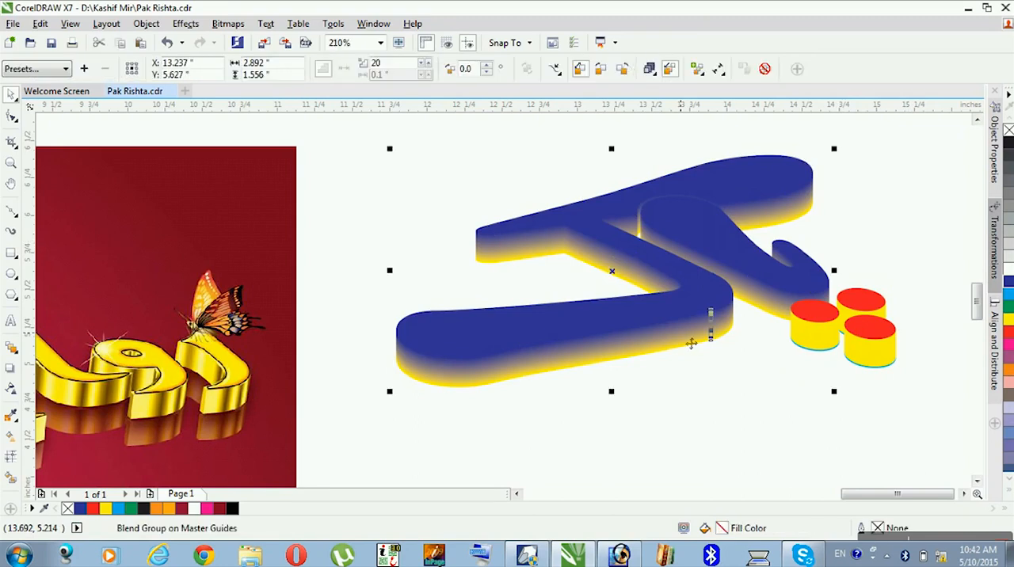
{"action": "right_click", "coordinate": [691, 343]}
{"action": "left_click", "coordinate": [709, 357]}
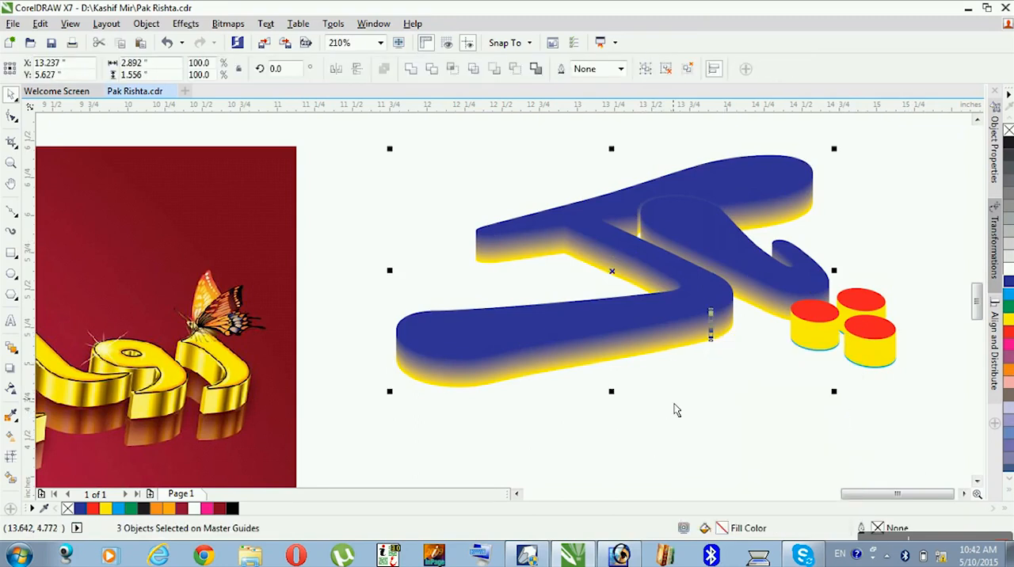
{"action": "left_click", "coordinate": [717, 401]}
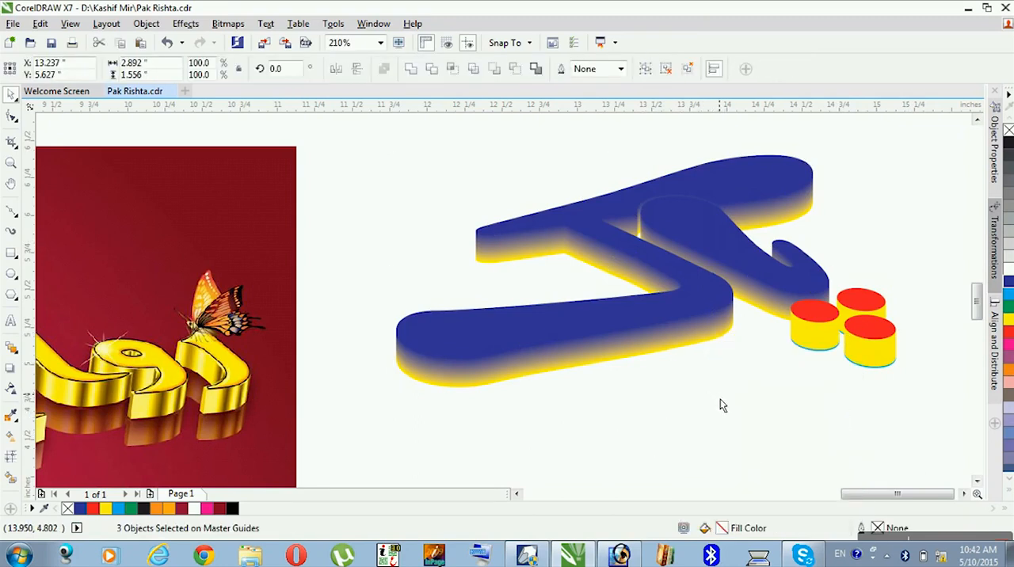
- Fill the large letter's top face with red and its grouped side shapes with yellow (C0 M0 Y100 K0)
{"action": "left_click", "coordinate": [685, 282]}
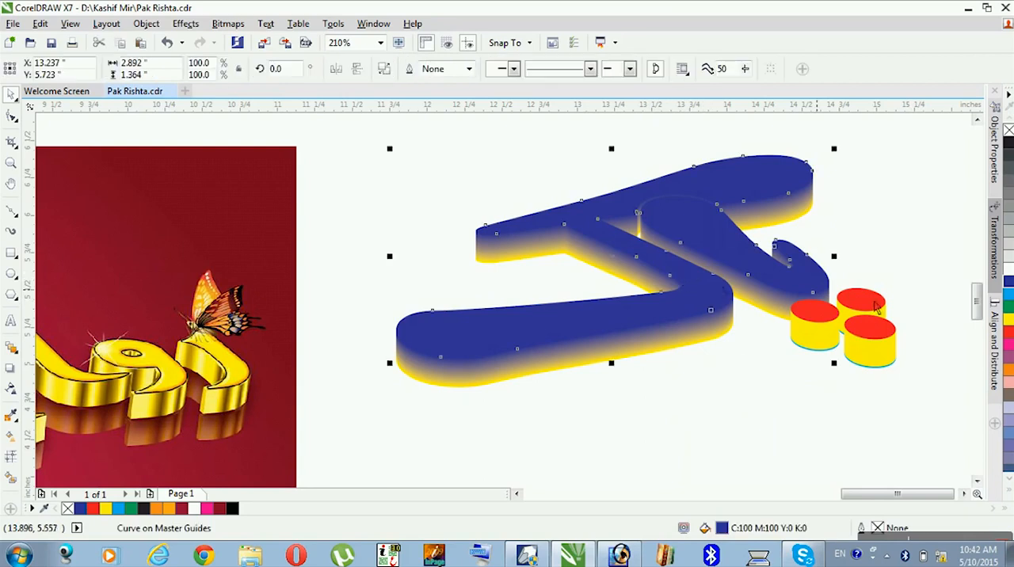
{"action": "left_click", "coordinate": [1009, 333]}
{"action": "left_click", "coordinate": [648, 353]}
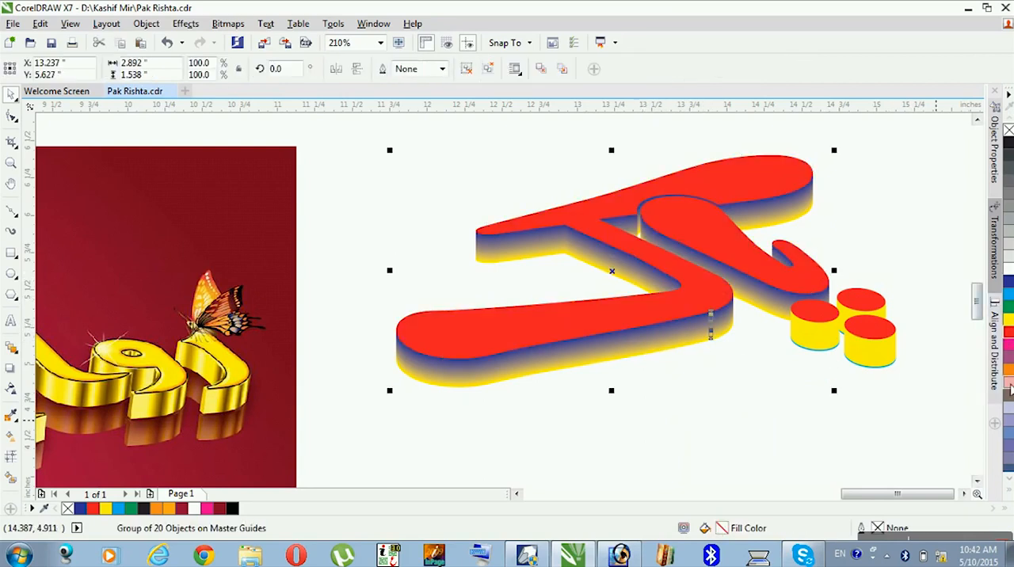
{"action": "left_click", "coordinate": [1008, 320]}
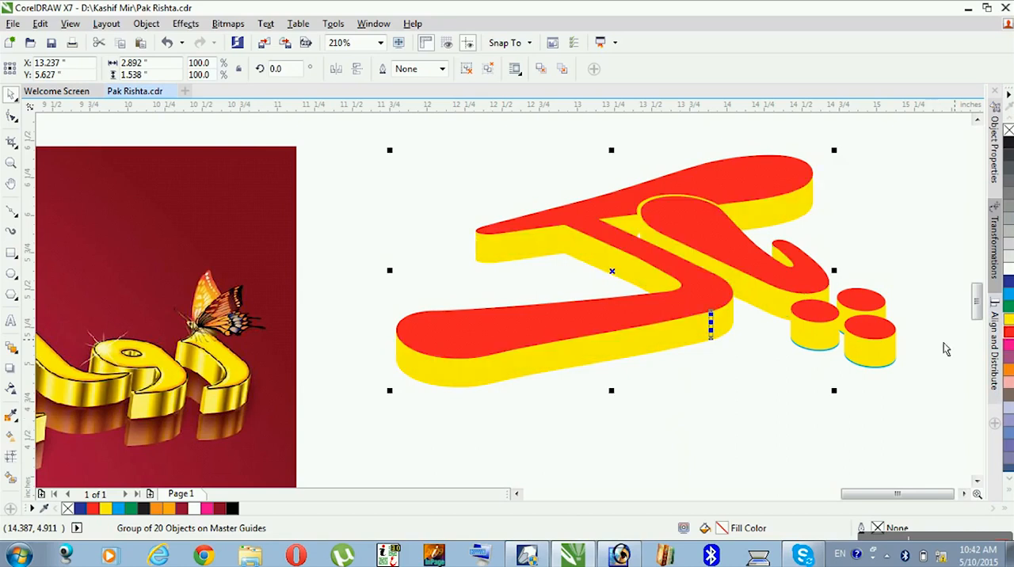
{"action": "left_click", "coordinate": [739, 373]}
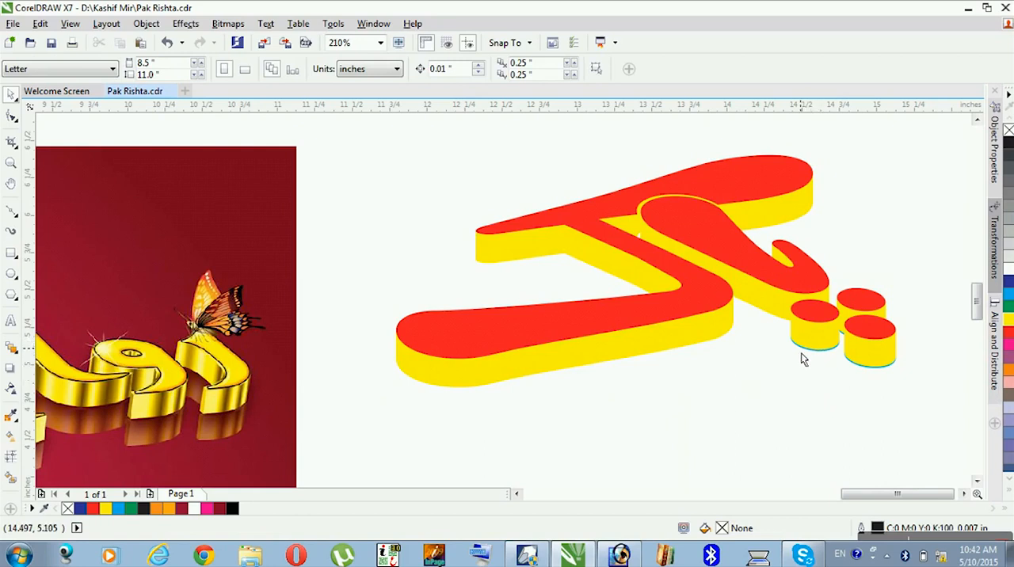
- Move the three cyan base curves out from under the dots and delete them together
{"action": "key", "text": "z"}
{"action": "left_click_drag", "start_coordinate": [905, 283], "coordinate": [745, 390]}
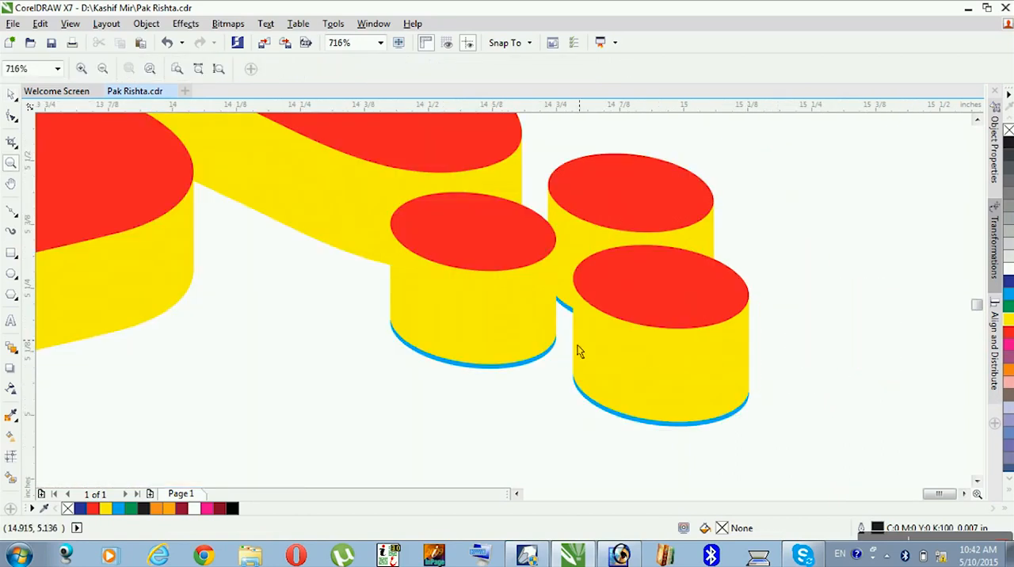
{"action": "key", "text": "space"}
{"action": "left_click", "coordinate": [567, 308]}
{"action": "left_click", "coordinate": [564, 315]}
{"action": "left_click_drag", "start_coordinate": [564, 317], "coordinate": [328, 419]}
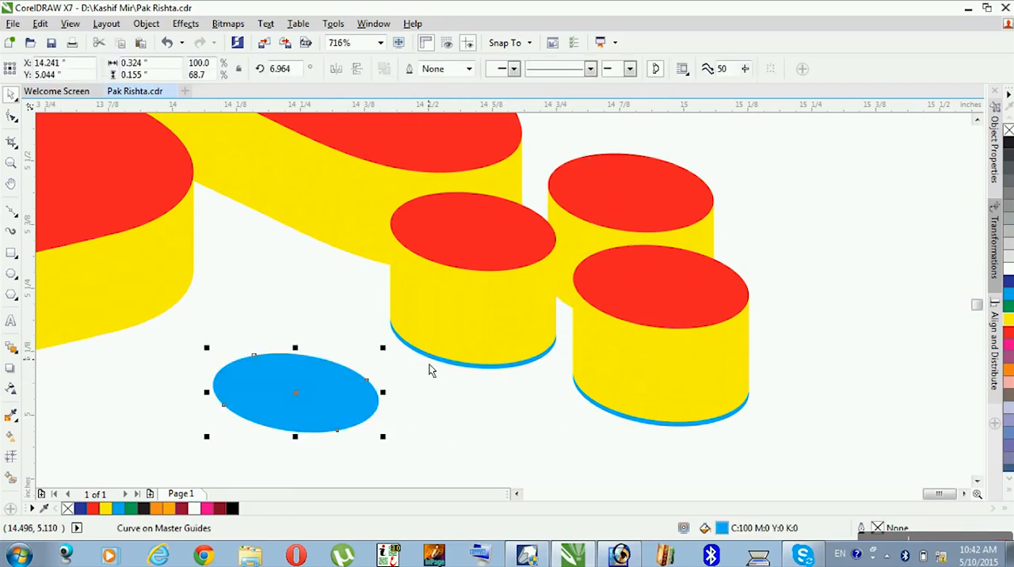
{"action": "left_click_drag", "start_coordinate": [420, 367], "coordinate": [323, 411]}
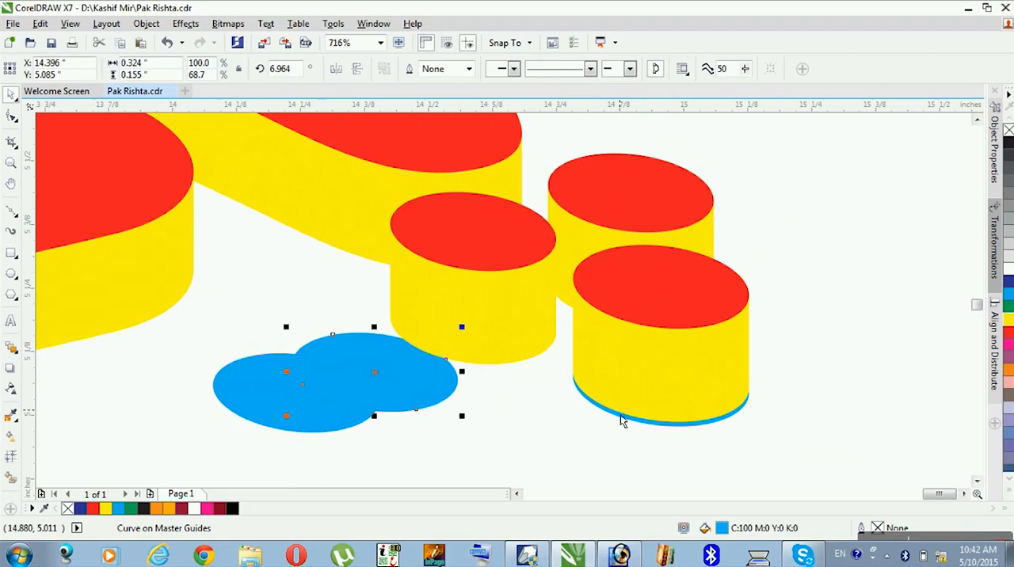
{"action": "left_click_drag", "start_coordinate": [610, 420], "coordinate": [298, 420]}
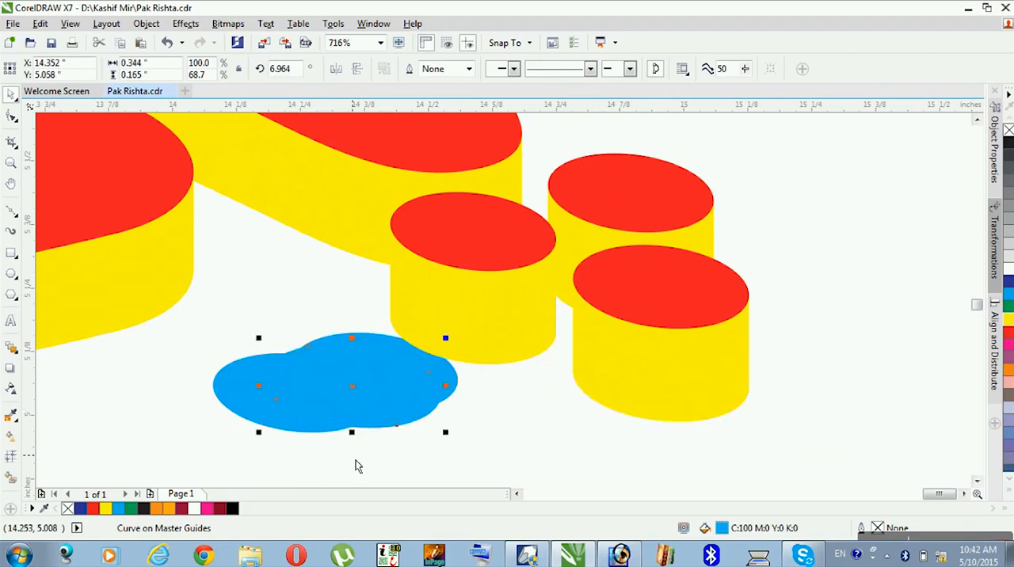
{"action": "left_click_drag", "start_coordinate": [411, 471], "coordinate": [299, 368]}
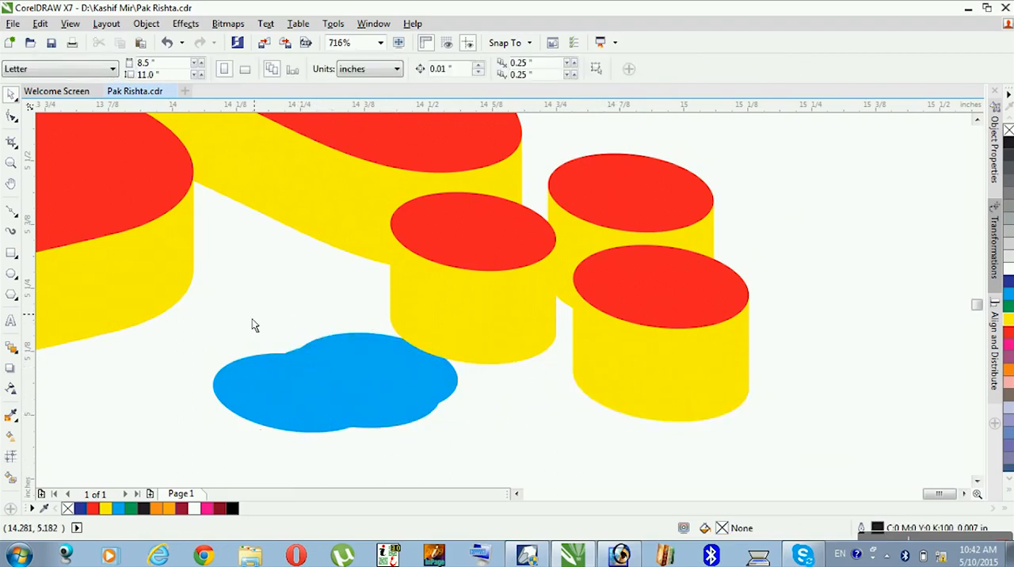
{"action": "left_click", "coordinate": [362, 399]}
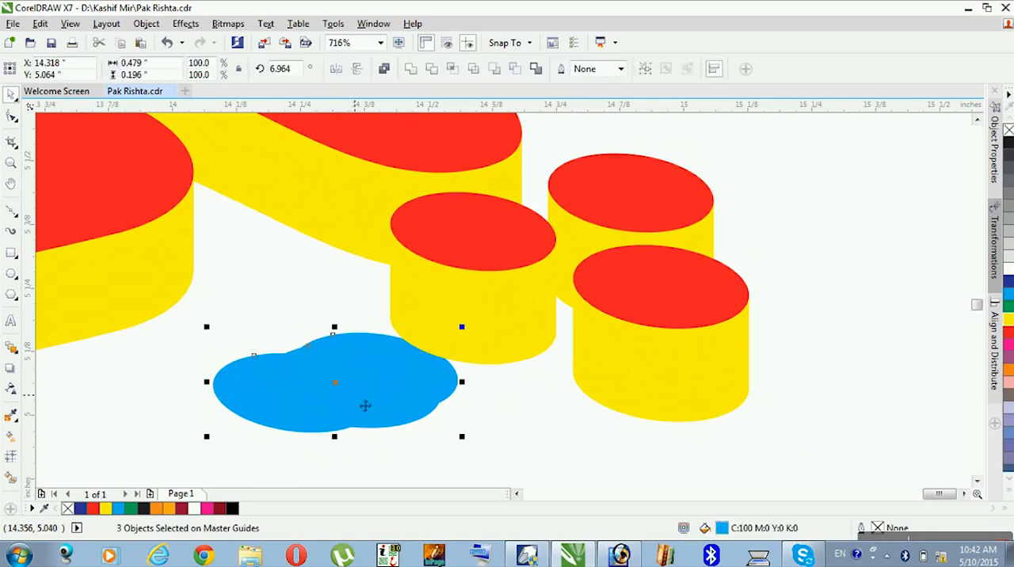
{"action": "key", "text": "Delete"}
- Ungroup the large letter's yellow side shapes and weld them into a single curve
{"action": "scroll", "coordinate": [344, 357], "scroll_direction": "down", "scroll_amount": 4}
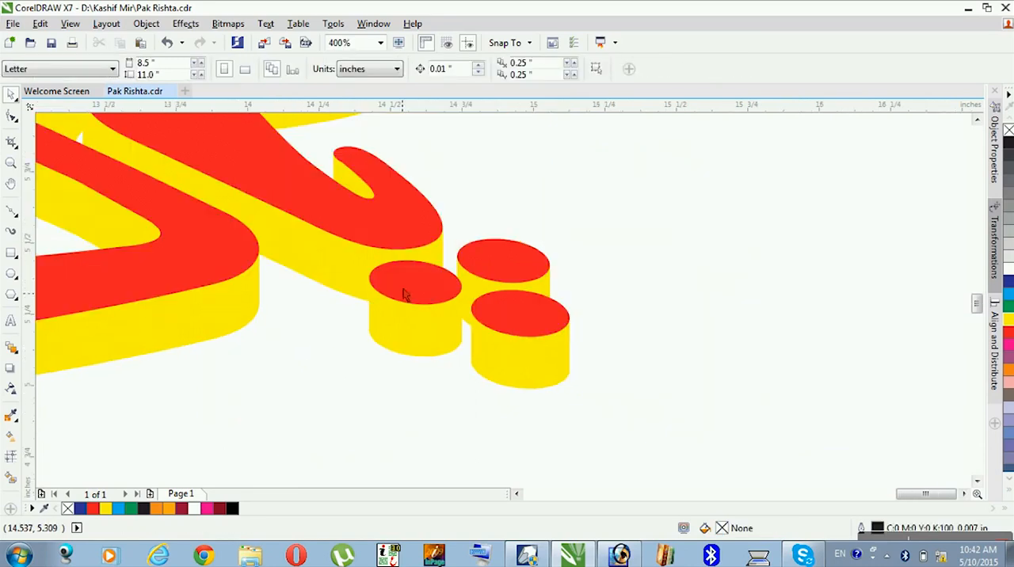
{"action": "scroll", "coordinate": [583, 499], "scroll_direction": "left", "scroll_amount": 4}
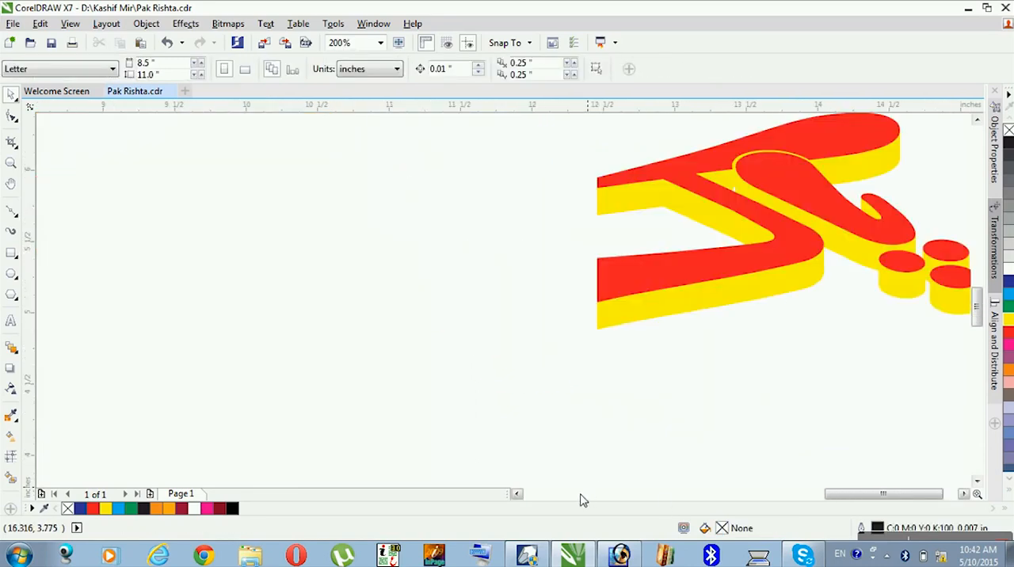
{"action": "left_click", "coordinate": [964, 494]}
{"action": "left_click", "coordinate": [964, 493]}
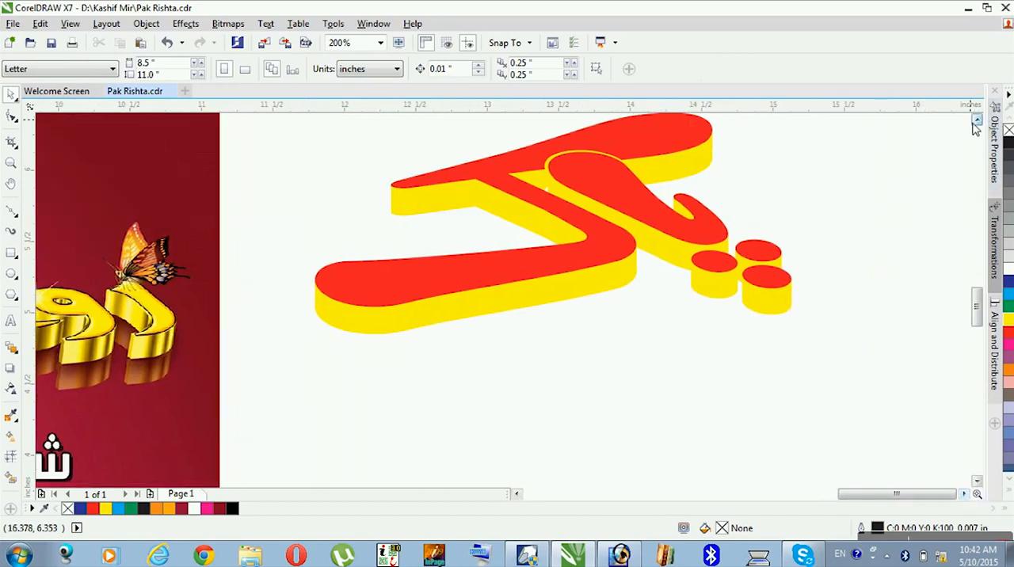
{"action": "left_click", "coordinate": [977, 119]}
{"action": "left_click", "coordinate": [976, 119]}
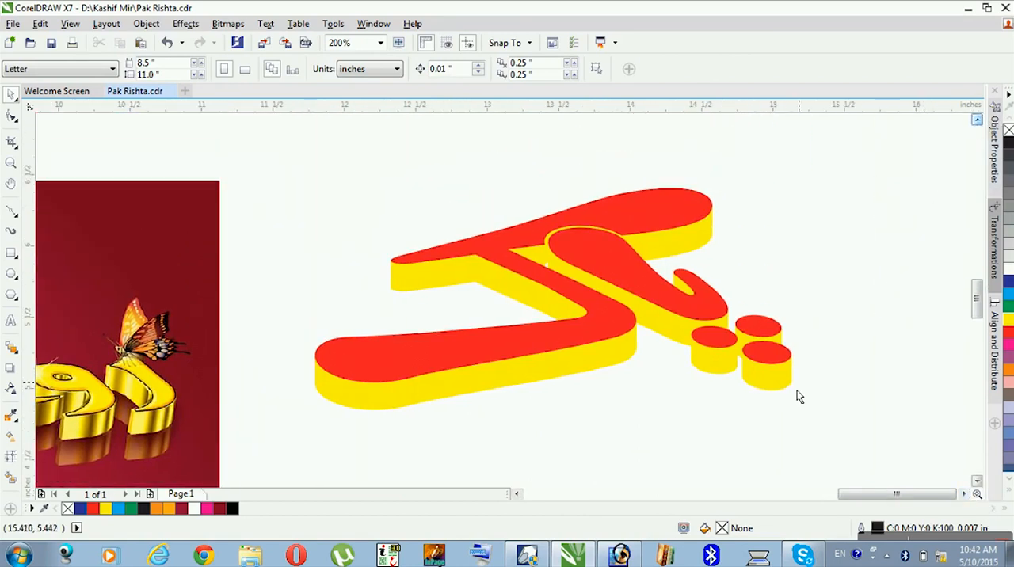
{"action": "left_click", "coordinate": [517, 493]}
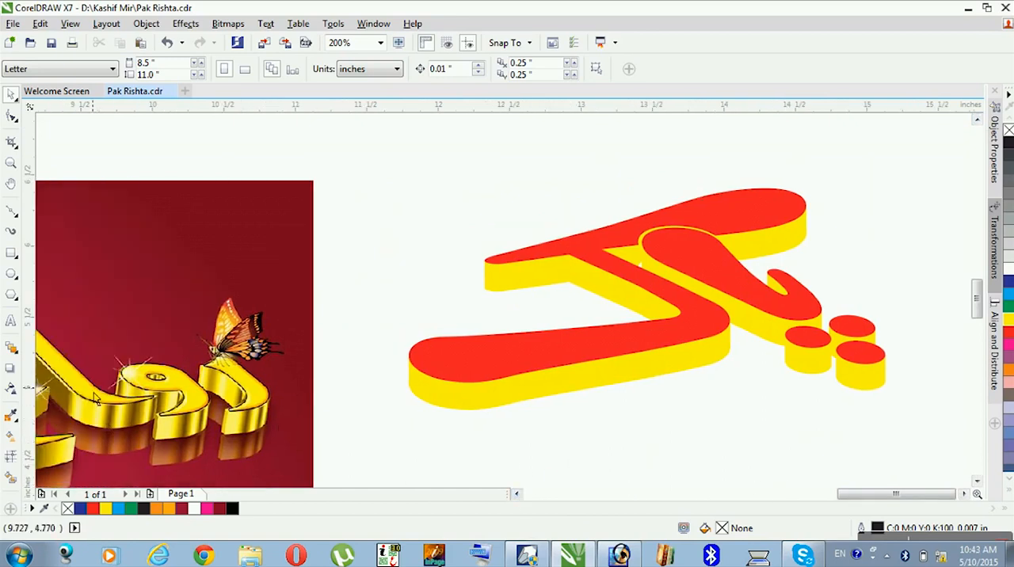
{"action": "left_click", "coordinate": [647, 384]}
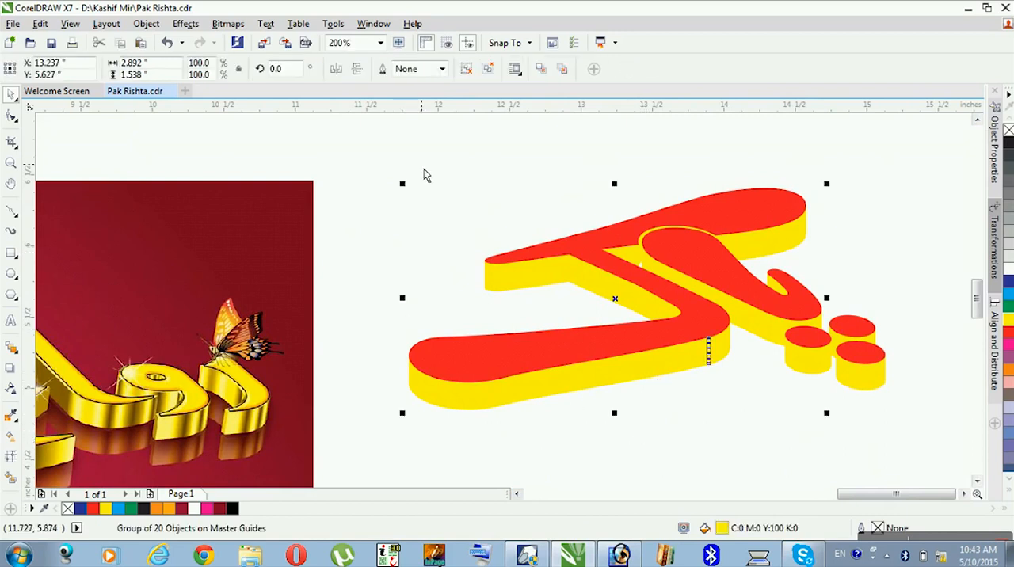
{"action": "left_click", "coordinate": [704, 393]}
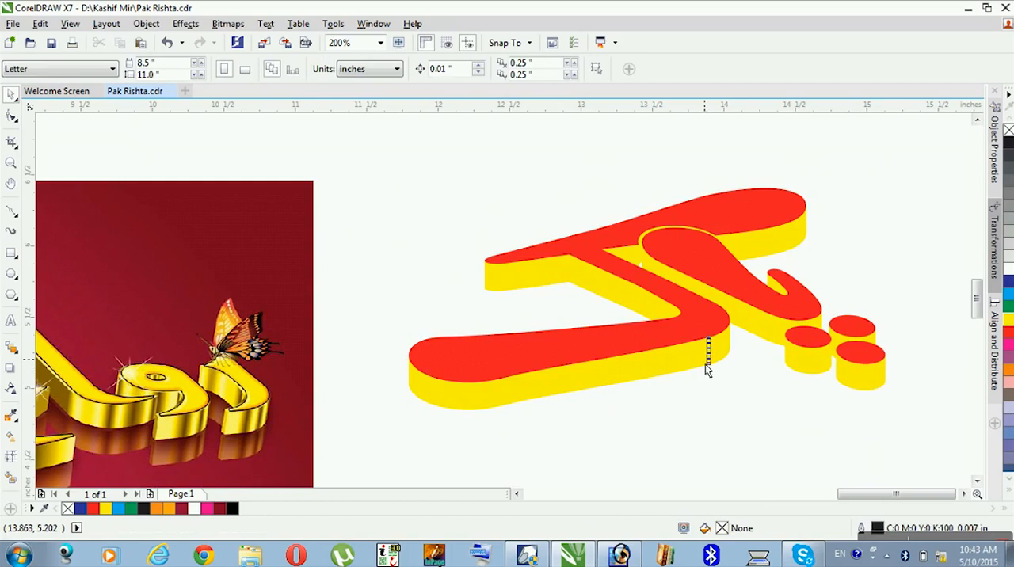
{"action": "left_click", "coordinate": [708, 366]}
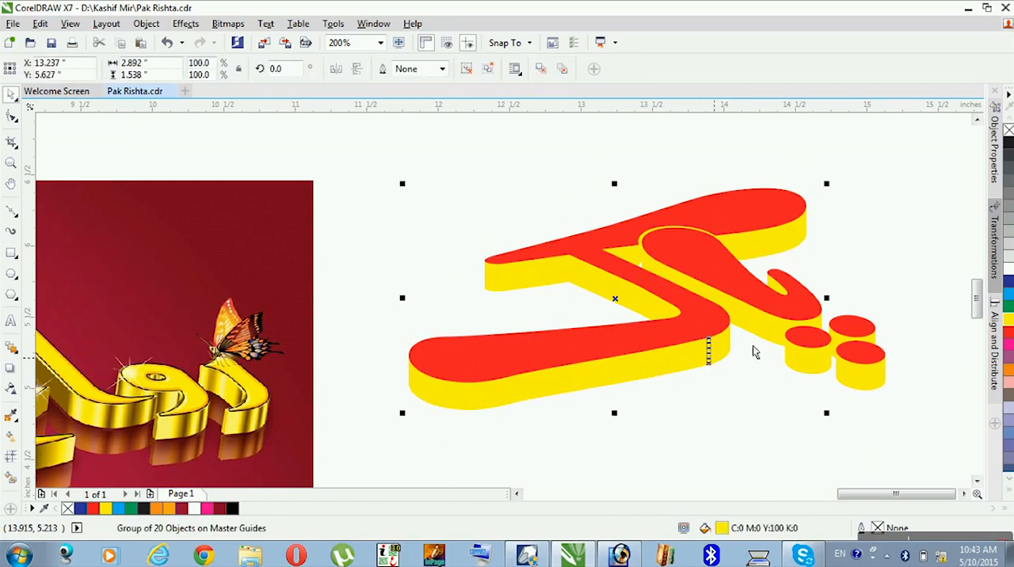
{"action": "left_click", "coordinate": [486, 75]}
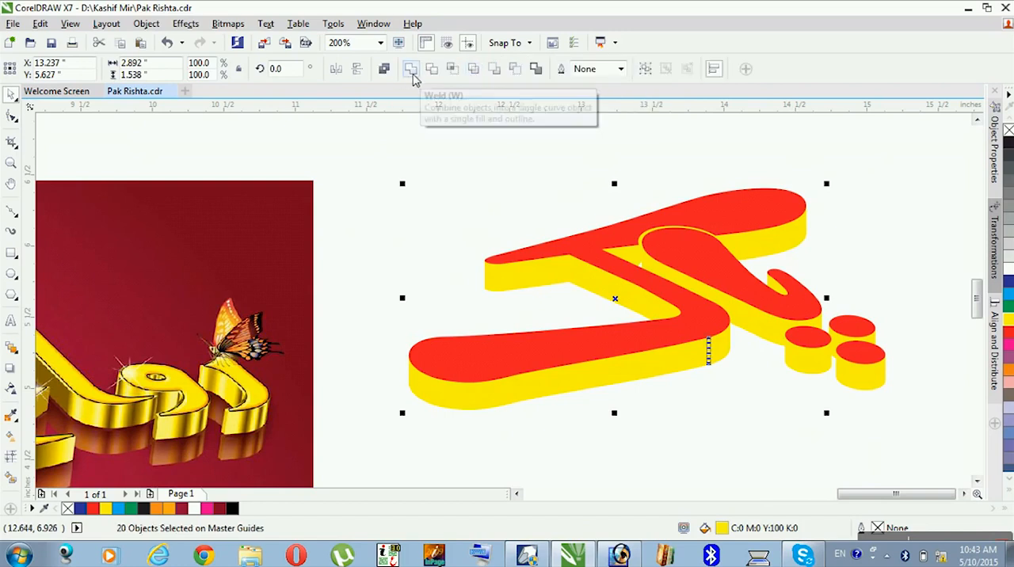
{"action": "left_click", "coordinate": [411, 71]}
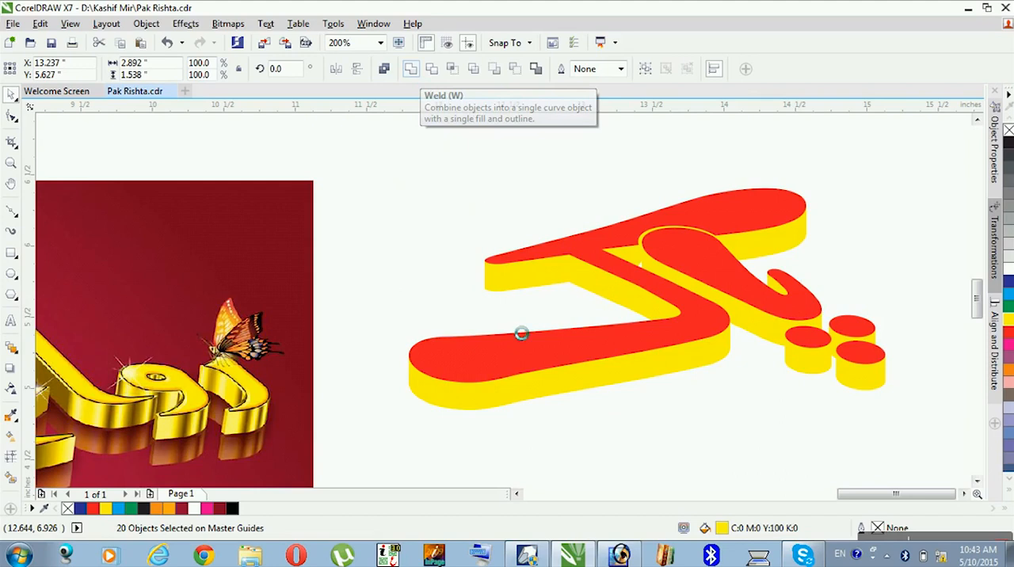
- Ungroup the yellow side shapes of each of the three dots and weld each dot's set into one curve
{"action": "left_click", "coordinate": [809, 378]}
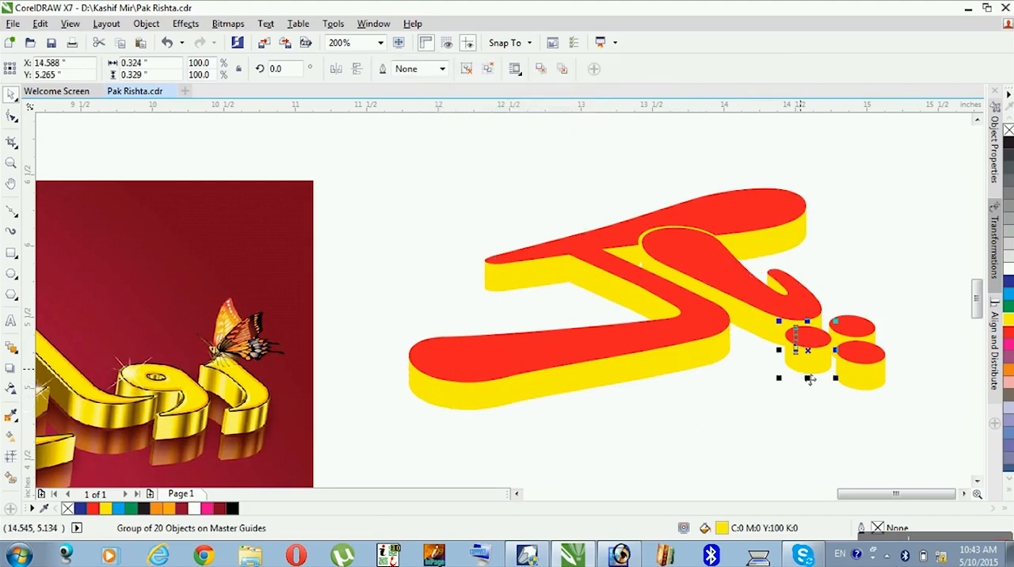
{"action": "left_click", "coordinate": [469, 69]}
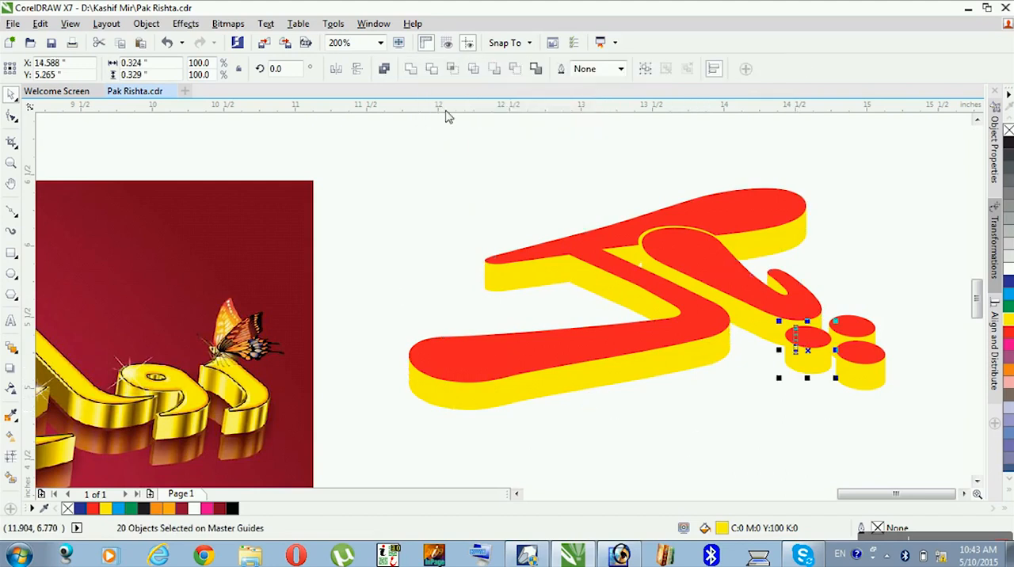
{"action": "left_click", "coordinate": [411, 72]}
{"action": "left_click", "coordinate": [843, 381]}
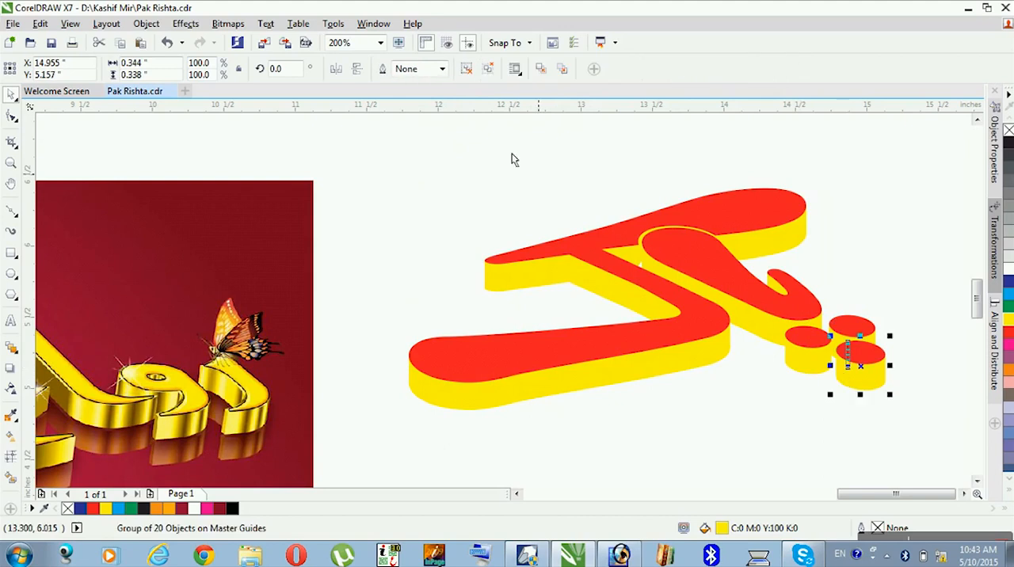
{"action": "left_click", "coordinate": [468, 69]}
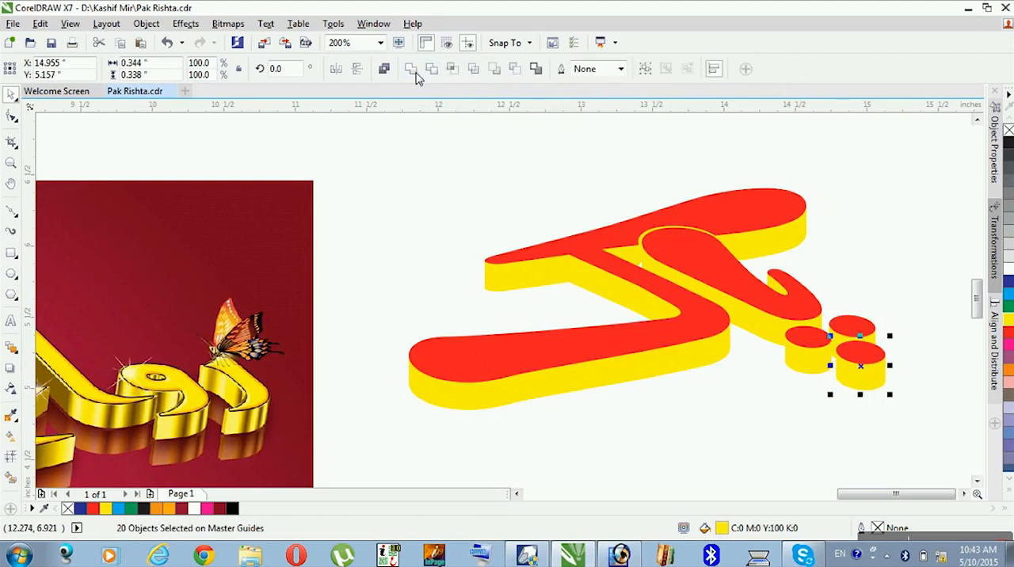
{"action": "left_click", "coordinate": [411, 70]}
{"action": "left_click", "coordinate": [878, 353]}
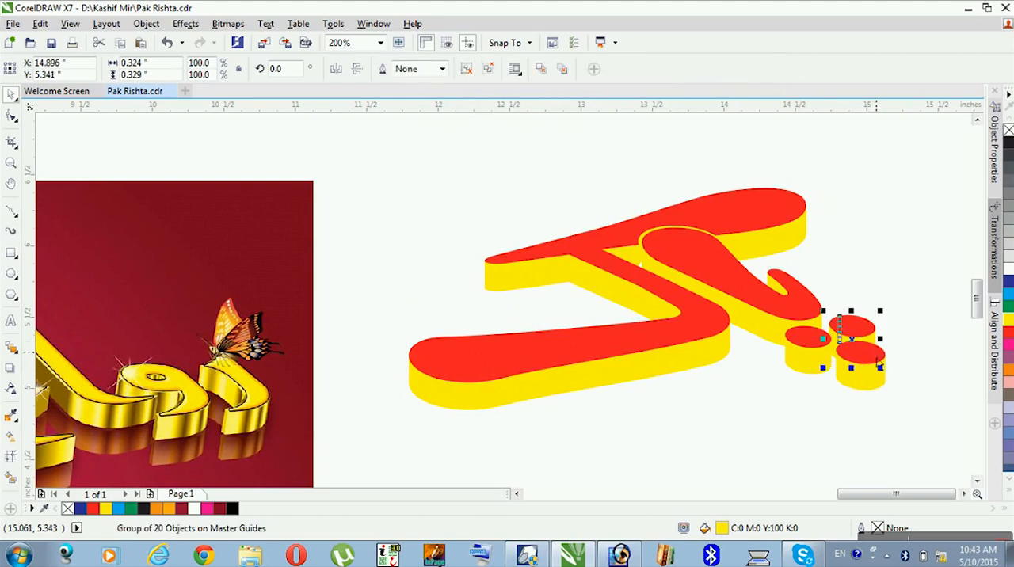
{"action": "left_click", "coordinate": [468, 70]}
{"action": "left_click", "coordinate": [411, 70]}
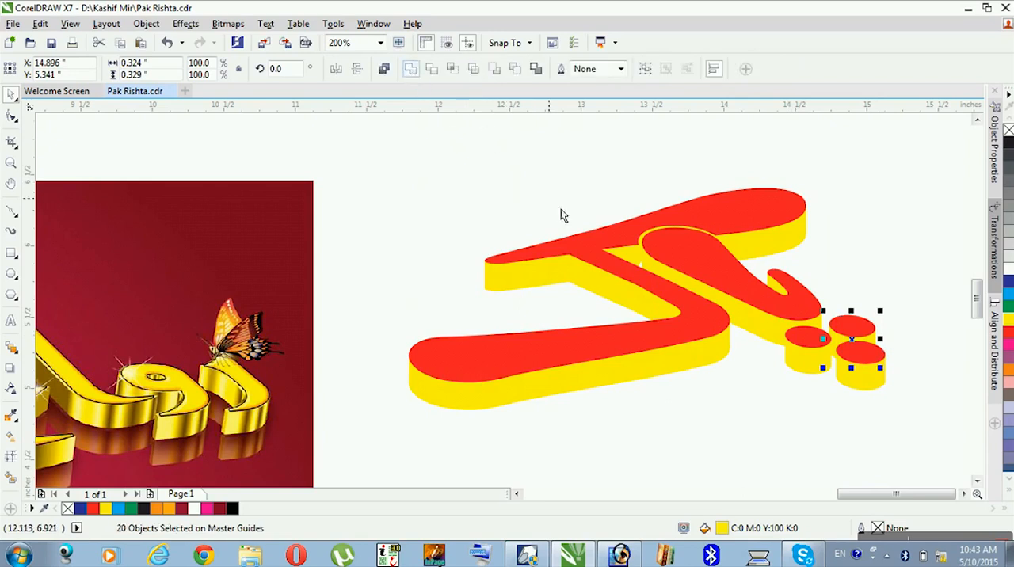
- Give the large letter's welded side curve a fountain fill and add seven intermediate colour nodes along its gradient
{"action": "left_click", "coordinate": [892, 337]}
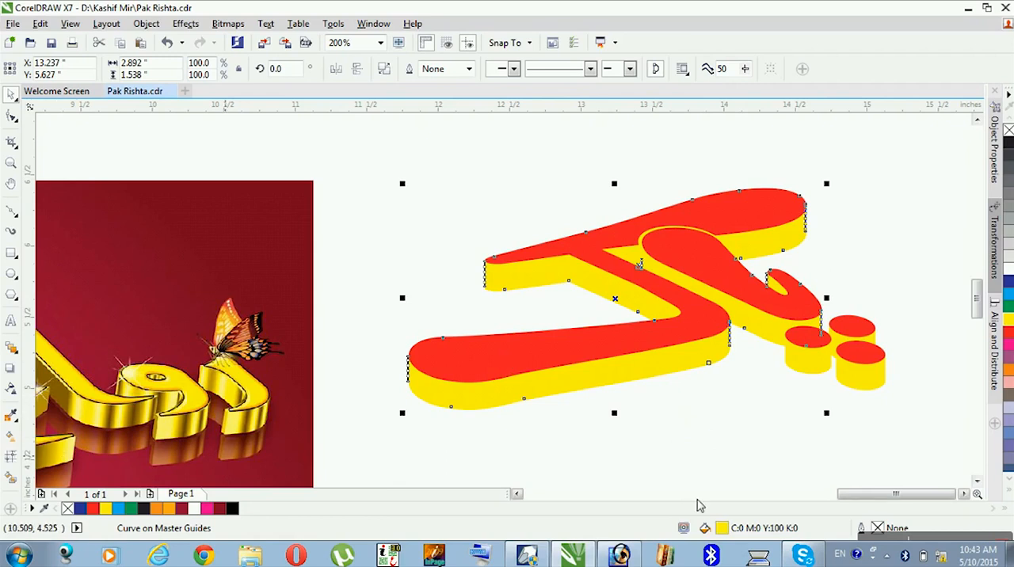
{"action": "double_click", "coordinate": [721, 528]}
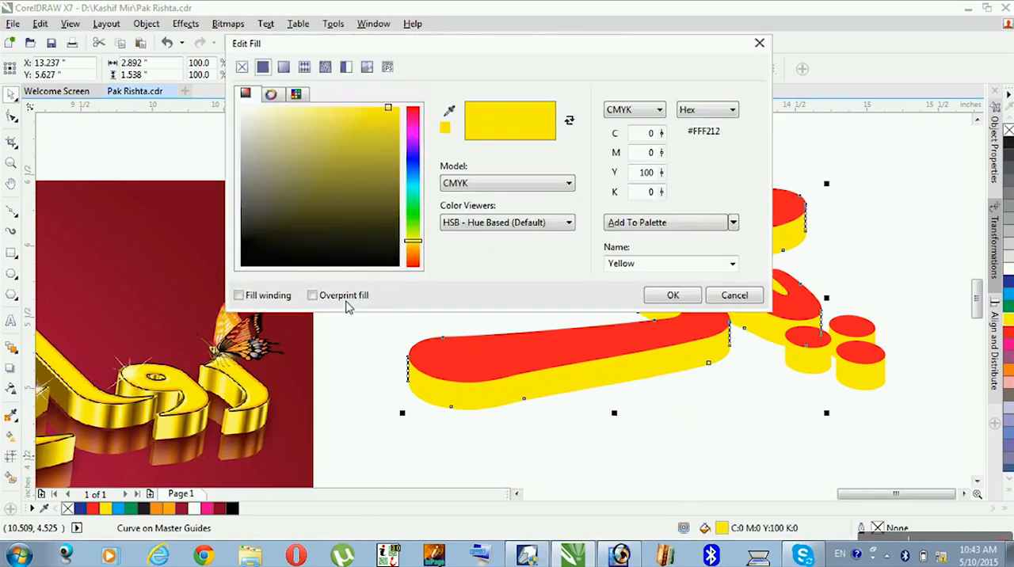
{"action": "left_click", "coordinate": [283, 66]}
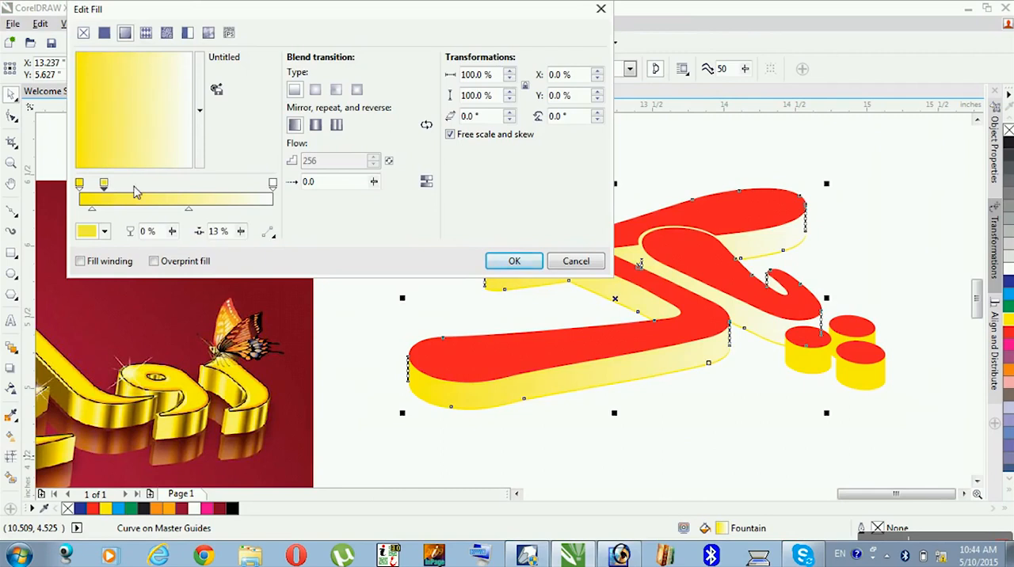
{"action": "double_click", "coordinate": [130, 194]}
{"action": "double_click", "coordinate": [150, 194]}
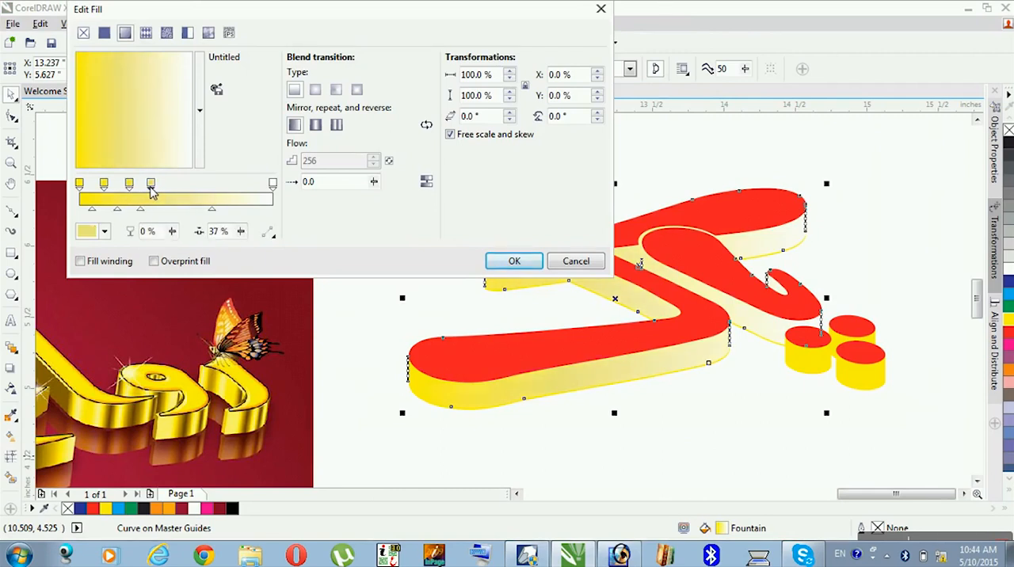
{"action": "double_click", "coordinate": [175, 194]}
{"action": "double_click", "coordinate": [196, 194]}
{"action": "double_click", "coordinate": [230, 194]}
{"action": "double_click", "coordinate": [251, 194]}
{"action": "left_click", "coordinate": [80, 187]}
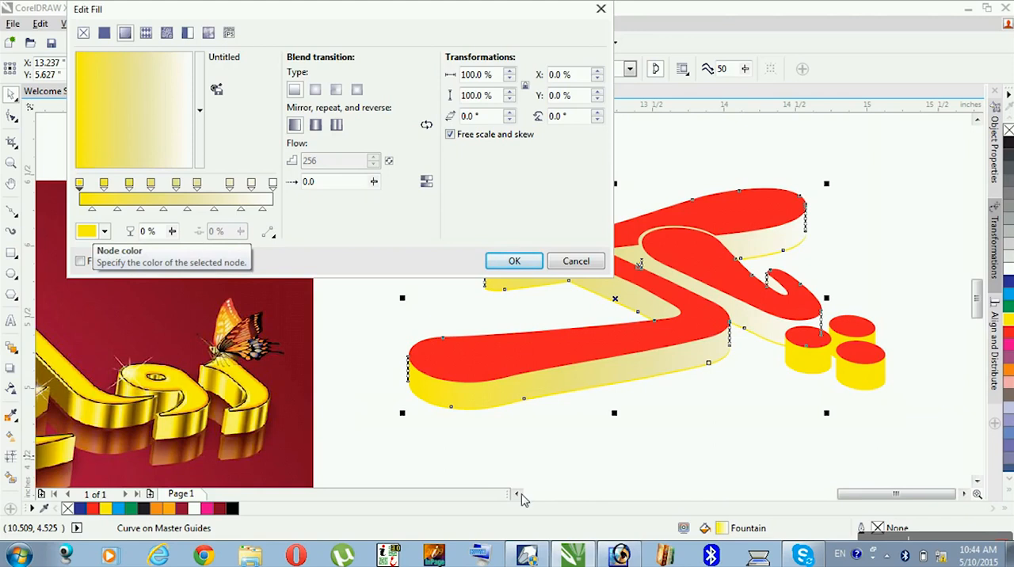
{"action": "left_click", "coordinate": [517, 262]}
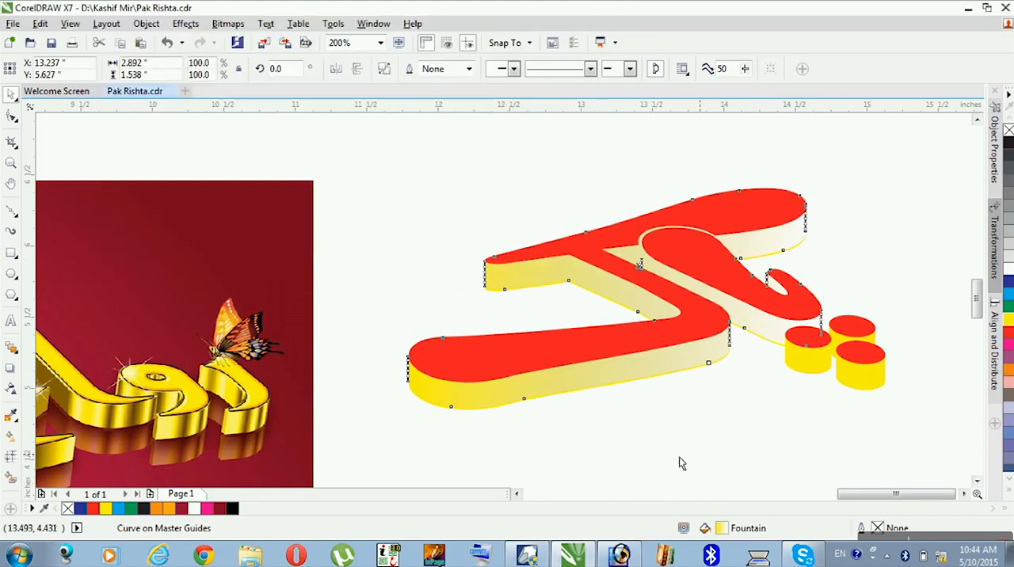
- Set the gradient's first node to dark brown #785B0C, sampled from the golden lettering in the reference image
{"action": "left_click", "coordinate": [516, 493]}
{"action": "left_click", "coordinate": [517, 493]}
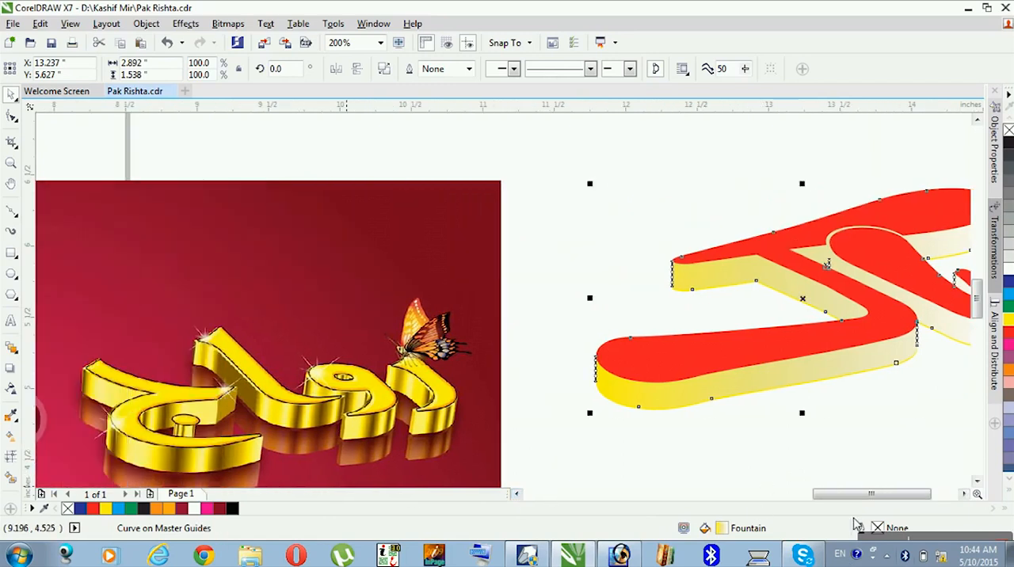
{"action": "double_click", "coordinate": [725, 533]}
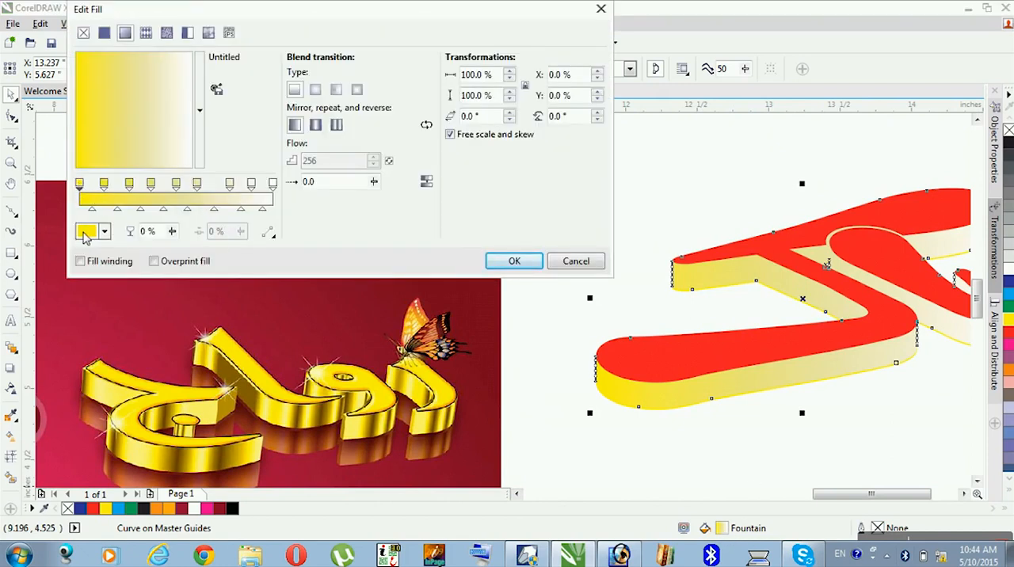
{"action": "left_click", "coordinate": [87, 235]}
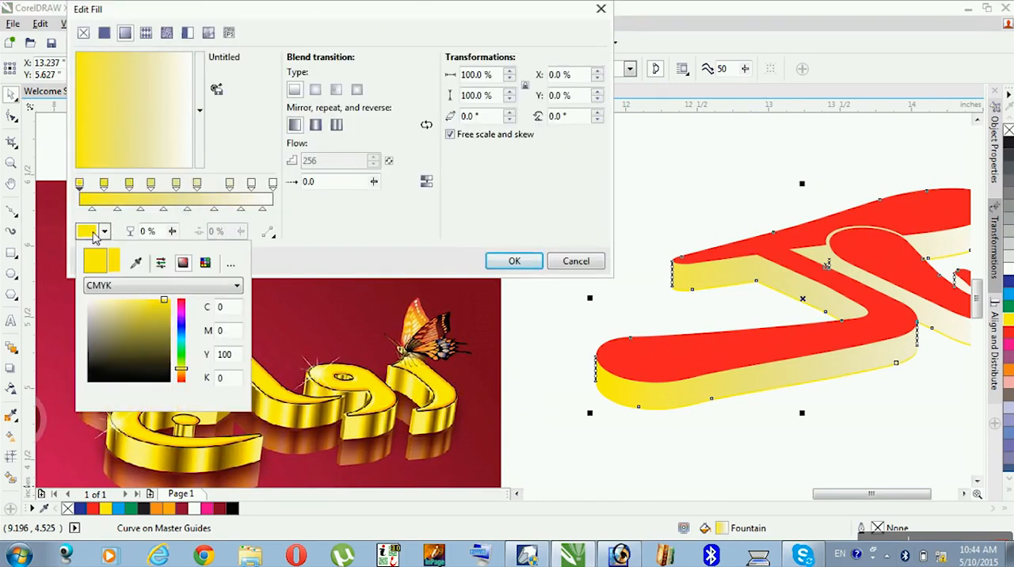
{"action": "left_click", "coordinate": [135, 266]}
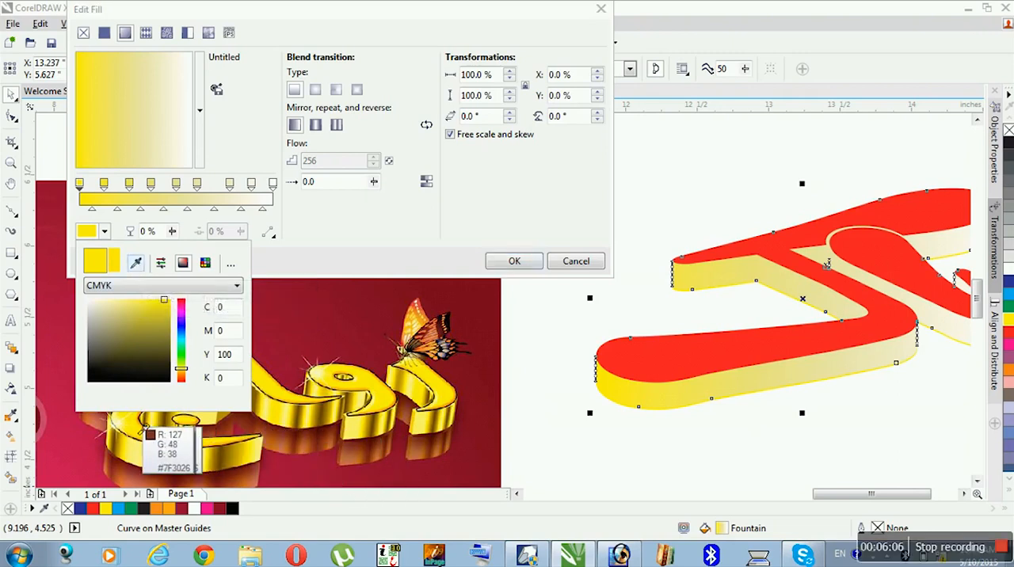
{"action": "left_click", "coordinate": [121, 437]}
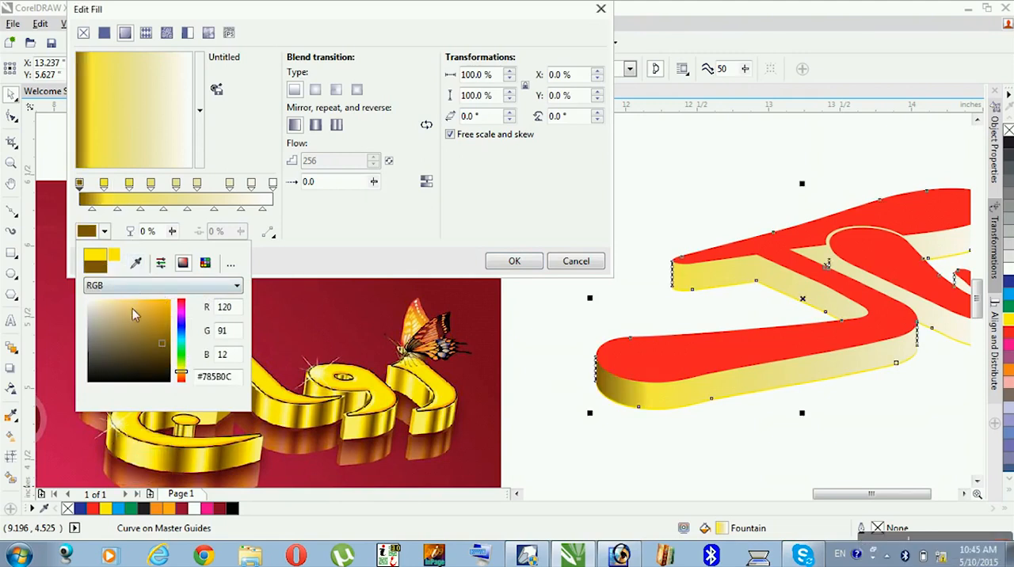
- Colour the gradient's third, fifth, seventh and last nodes together with brown #785600 sampled from the reference lettering
{"action": "left_click", "coordinate": [128, 183]}
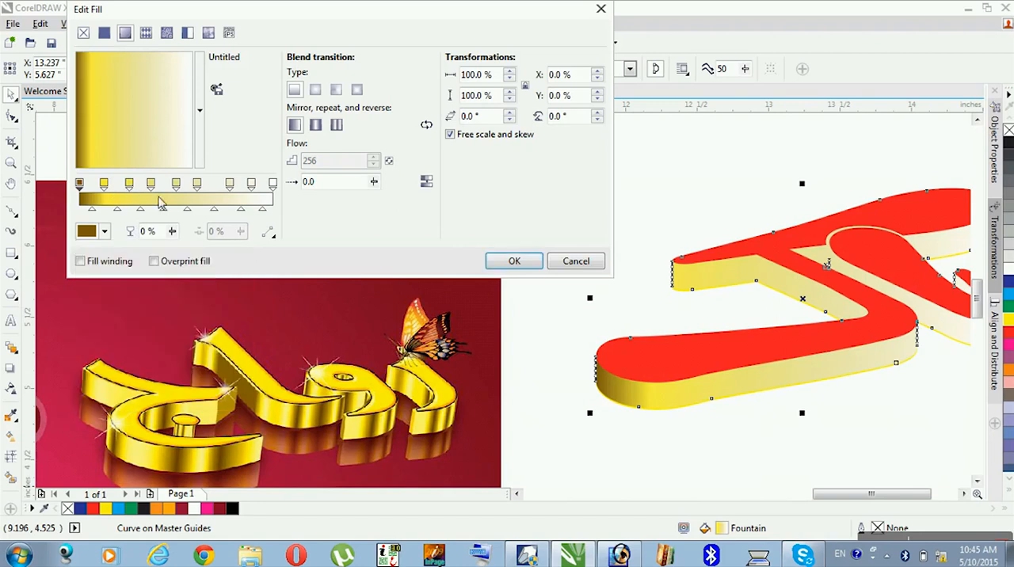
{"action": "left_click", "coordinate": [133, 187]}
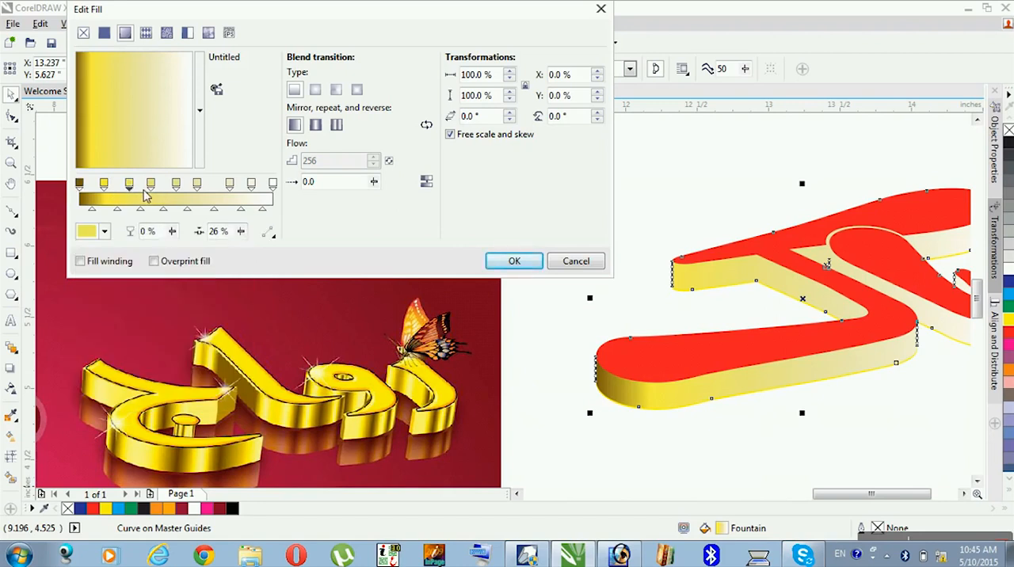
{"action": "left_click", "coordinate": [176, 187]}
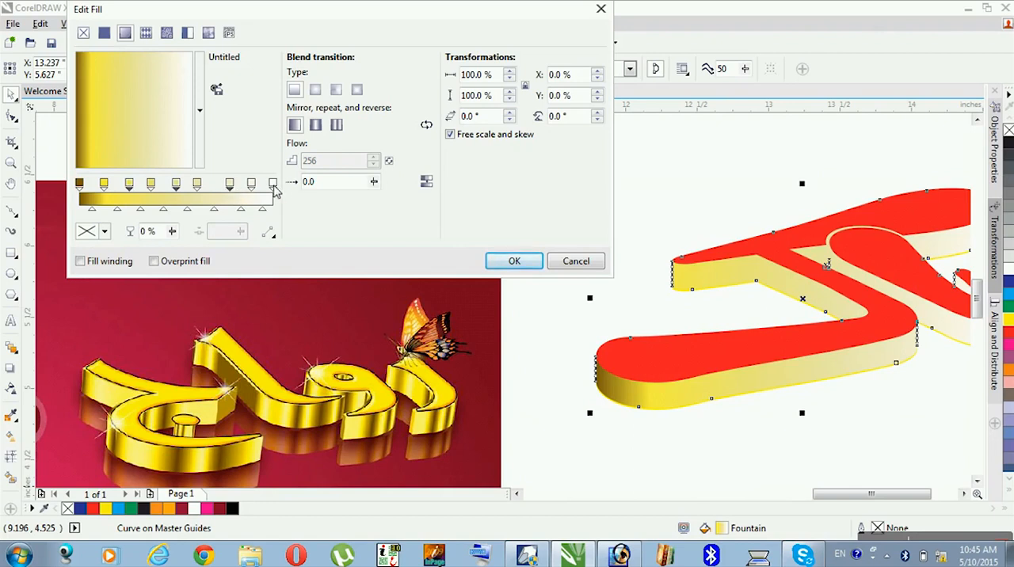
{"action": "left_click", "coordinate": [104, 231]}
{"action": "left_click", "coordinate": [104, 232]}
{"action": "left_click", "coordinate": [103, 231]}
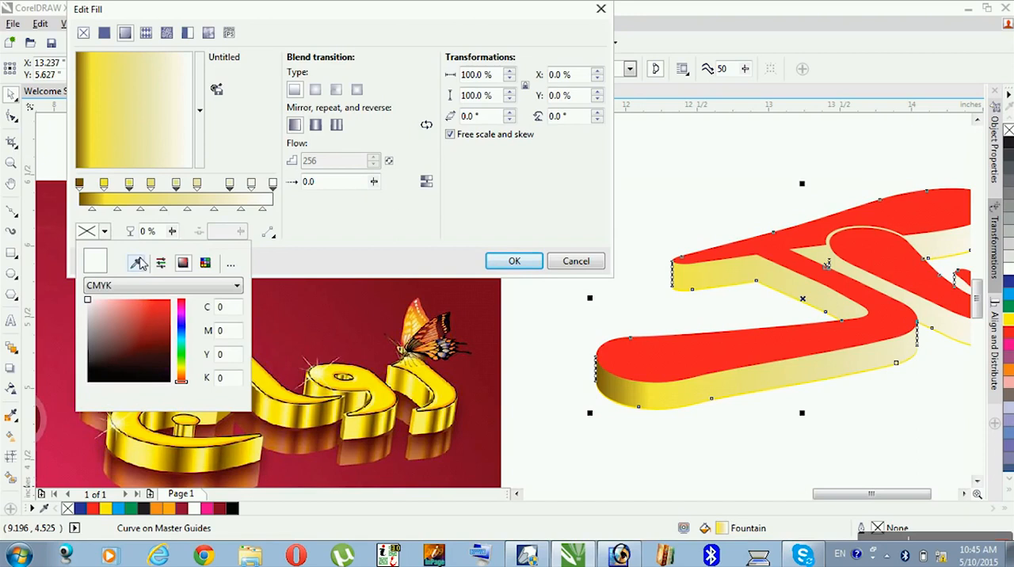
{"action": "left_click", "coordinate": [136, 262]}
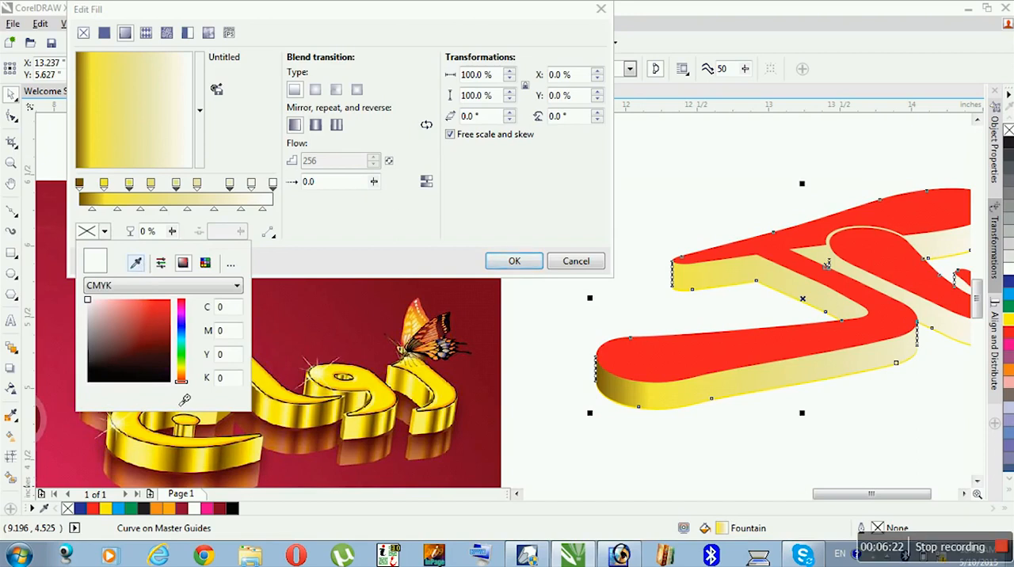
{"action": "left_click", "coordinate": [188, 461]}
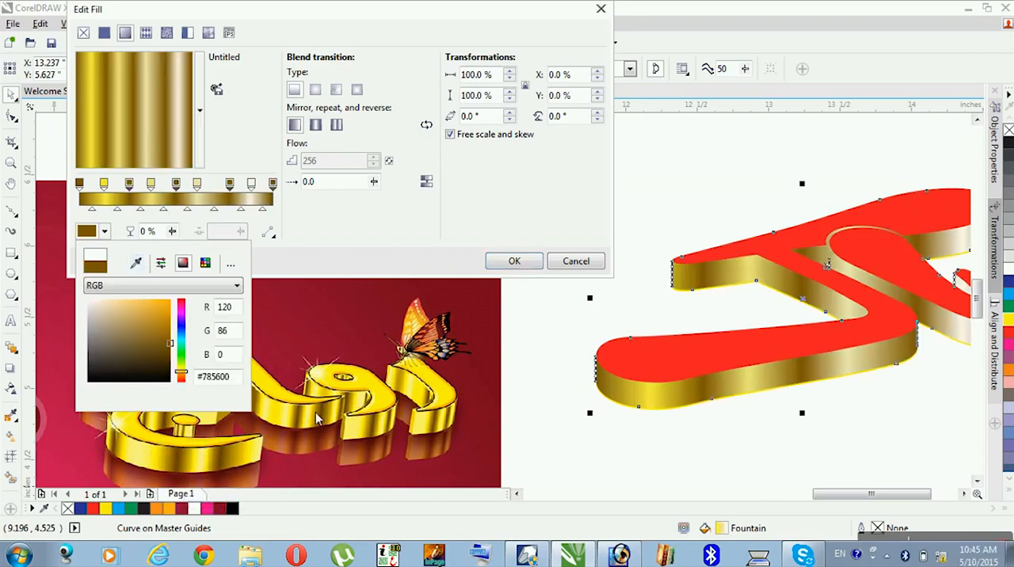
- Colour the second, fourth, sixth and eighth gradient nodes with yellow #F1DE00 sampled from the reference lettering and apply the fill
{"action": "left_click", "coordinate": [253, 192]}
{"action": "left_click", "coordinate": [251, 190]}
{"action": "left_click", "coordinate": [197, 189], "text": "shift"}
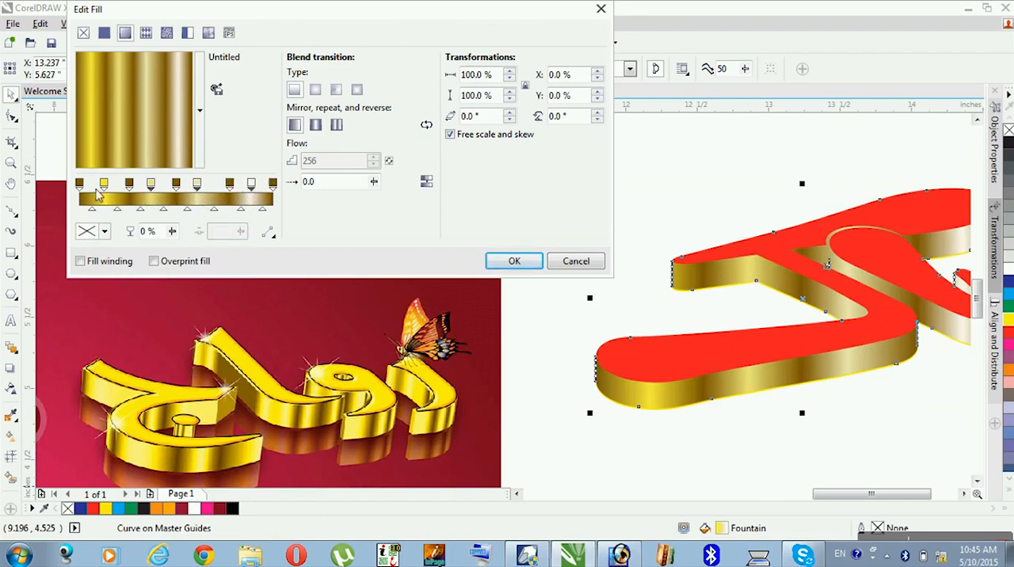
{"action": "left_click", "coordinate": [103, 231]}
{"action": "left_click", "coordinate": [135, 262]}
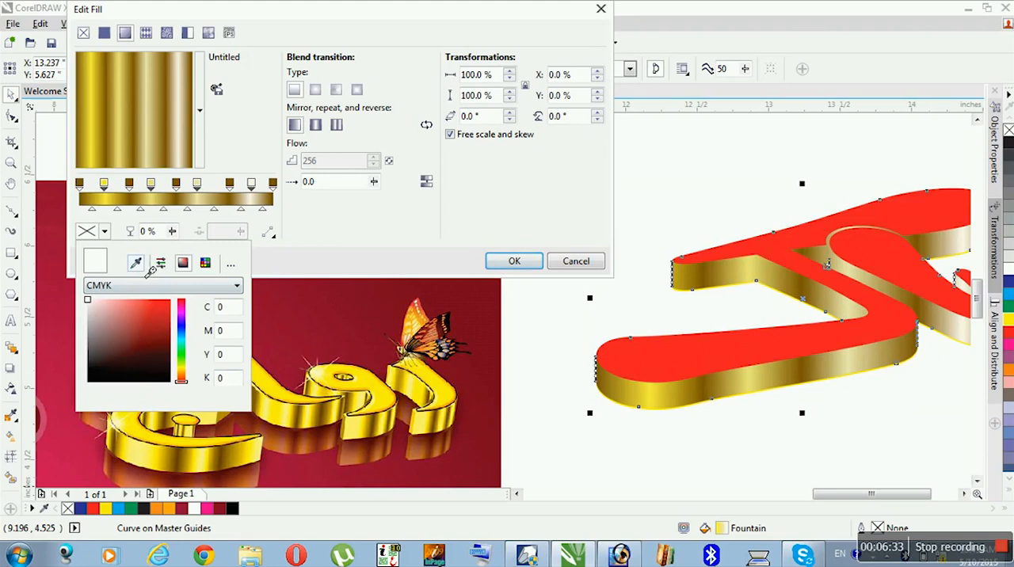
{"action": "left_click", "coordinate": [163, 458]}
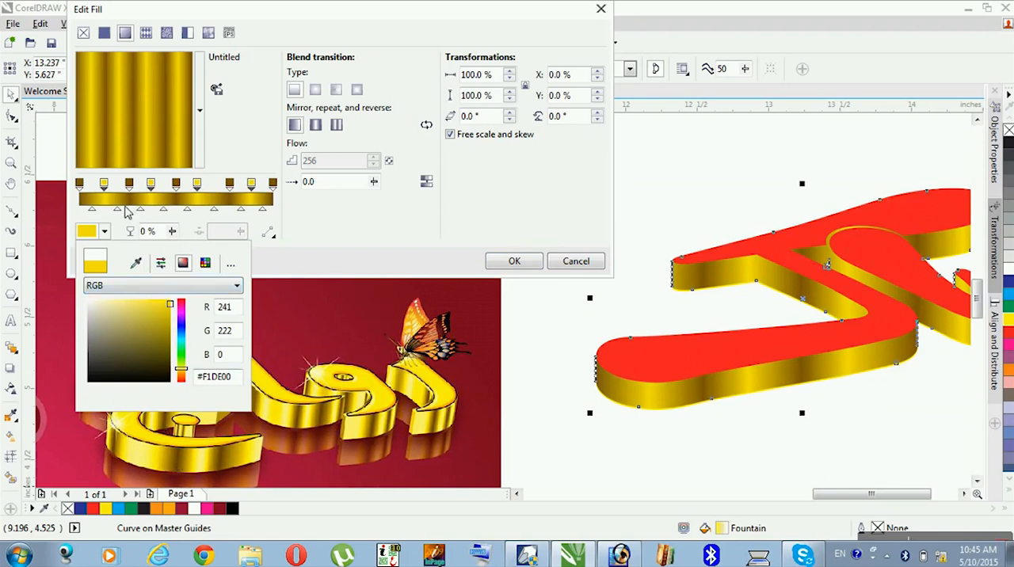
{"action": "left_click", "coordinate": [361, 256]}
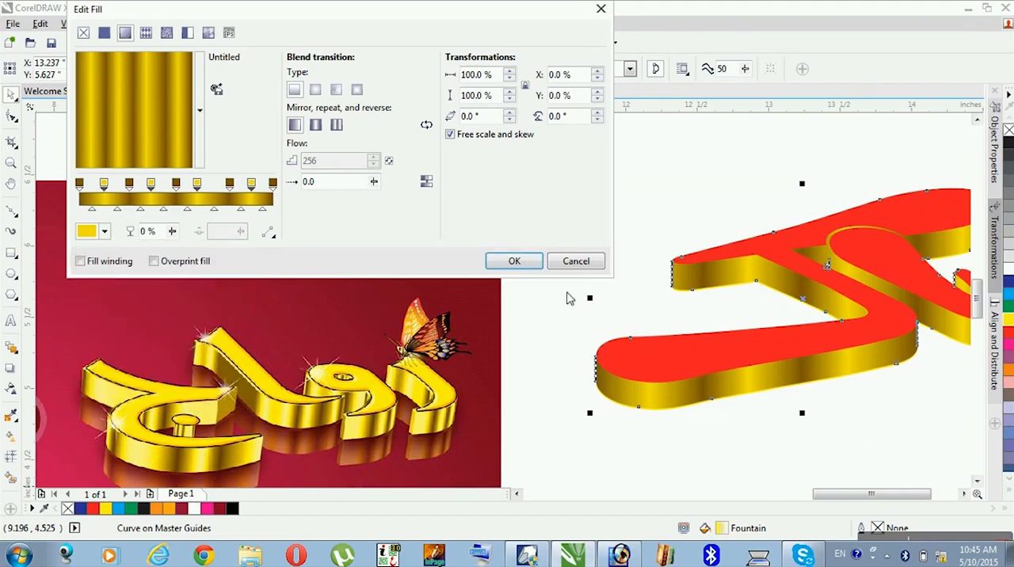
{"action": "left_click", "coordinate": [512, 262]}
- Pull the leftover plain yellow curve out from beneath the large letter and delete it
{"action": "left_click", "coordinate": [964, 494]}
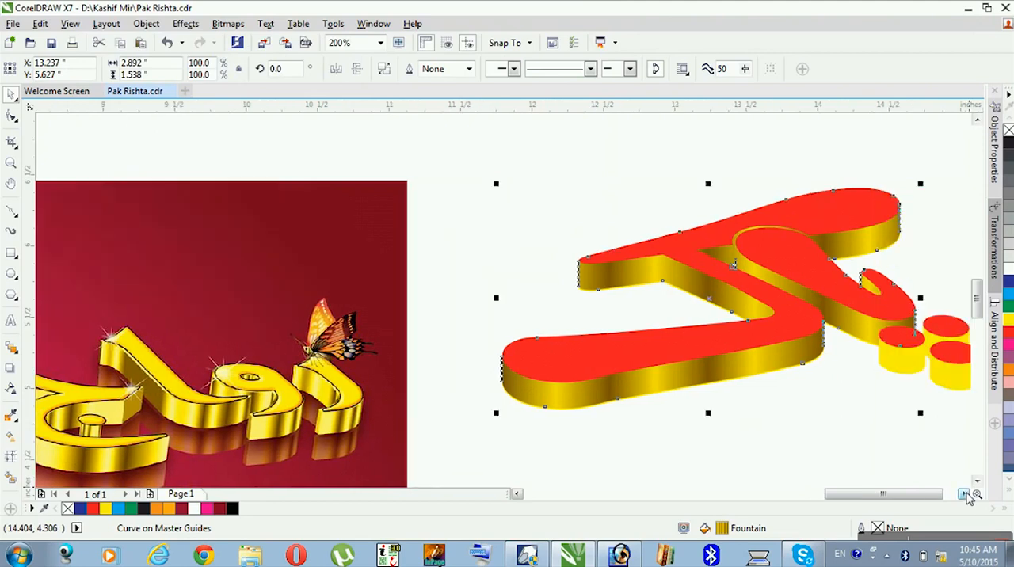
{"action": "left_click", "coordinate": [781, 434]}
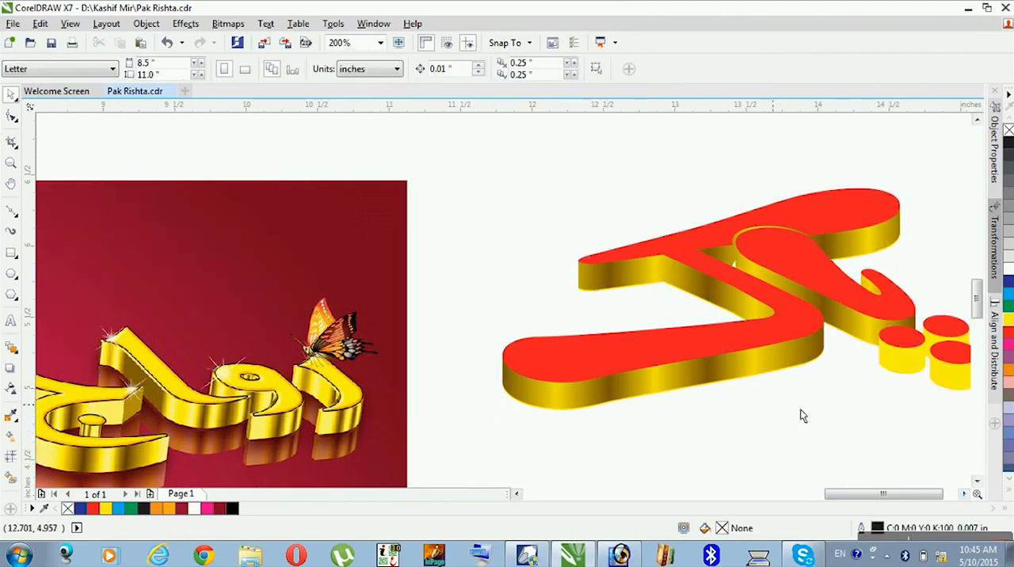
{"action": "left_click", "coordinate": [738, 377]}
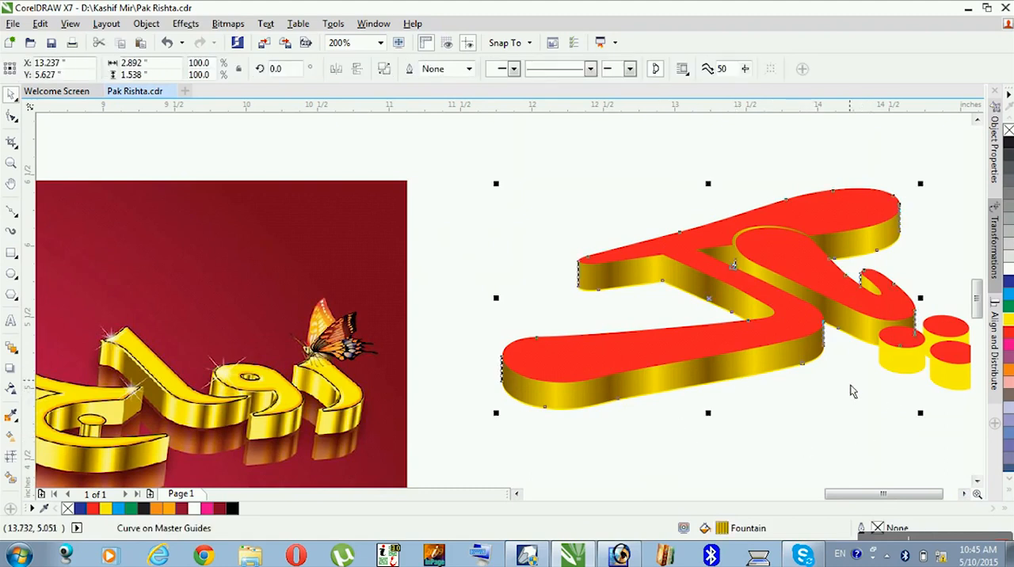
{"action": "left_click", "coordinate": [799, 379]}
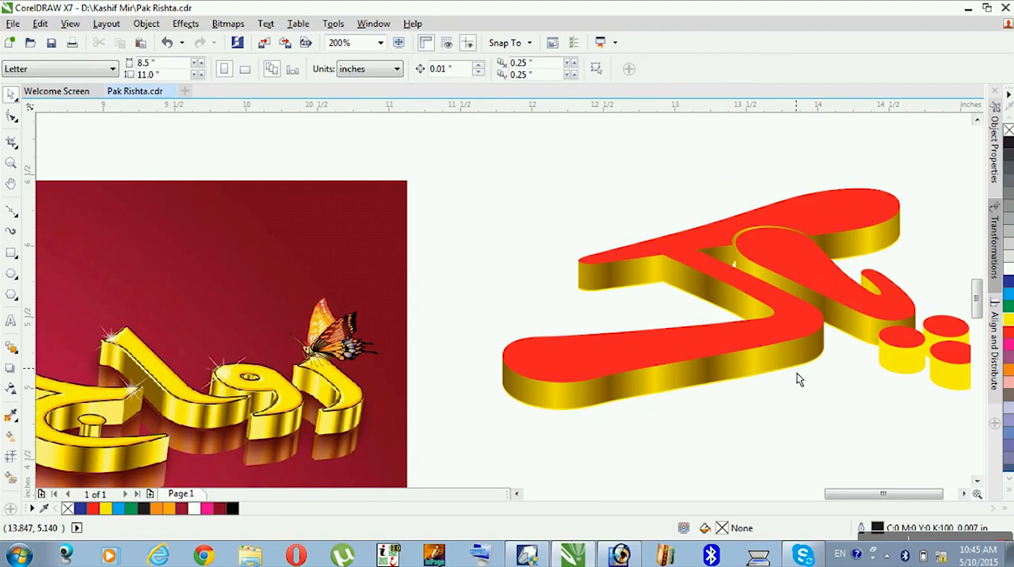
{"action": "left_click_drag", "start_coordinate": [796, 378], "coordinate": [798, 434]}
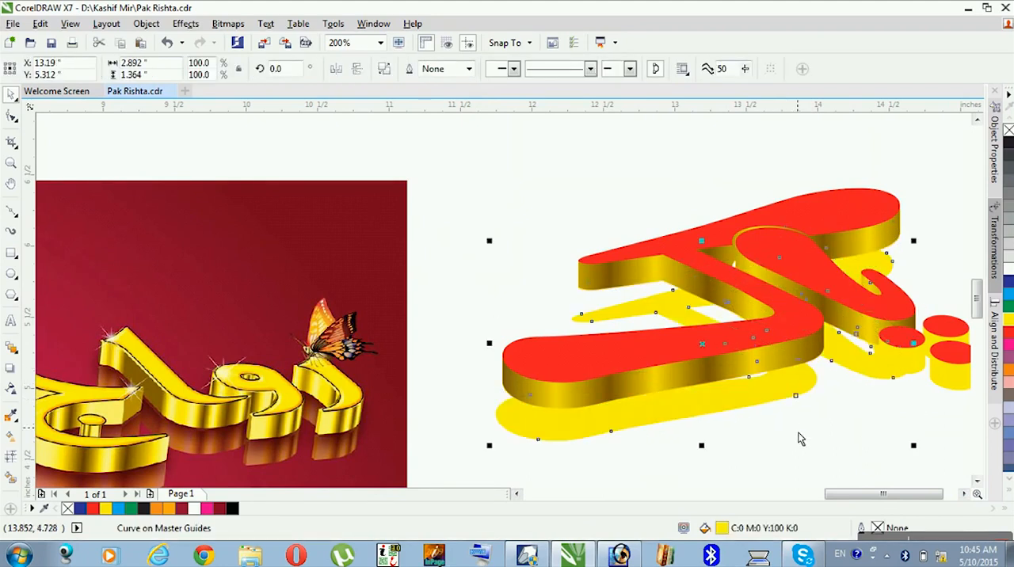
{"action": "key", "text": "Delete"}
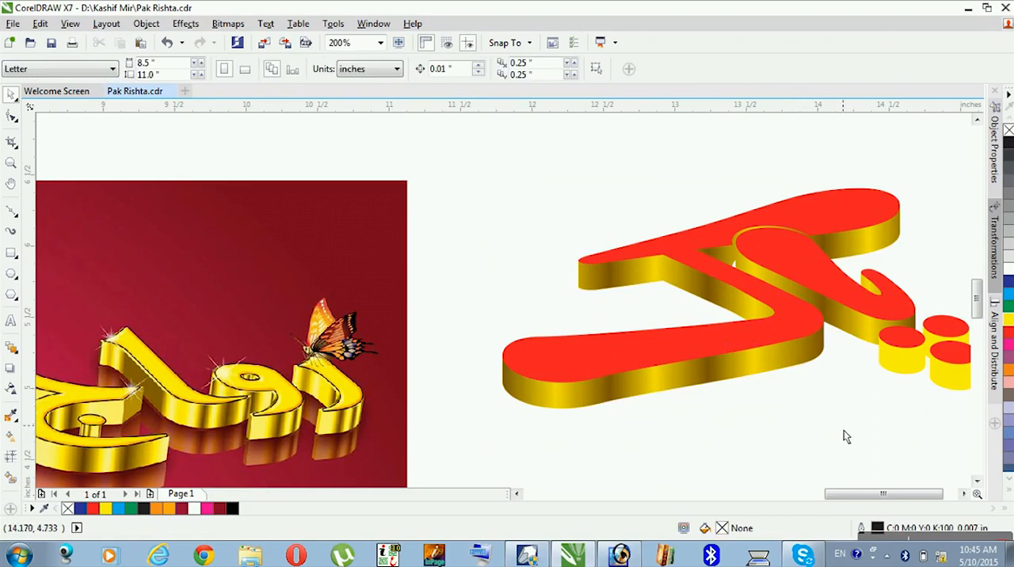
- Copy only the fill from the large letter's gold side onto the side of the leftmost dot
{"action": "left_click", "coordinate": [964, 493]}
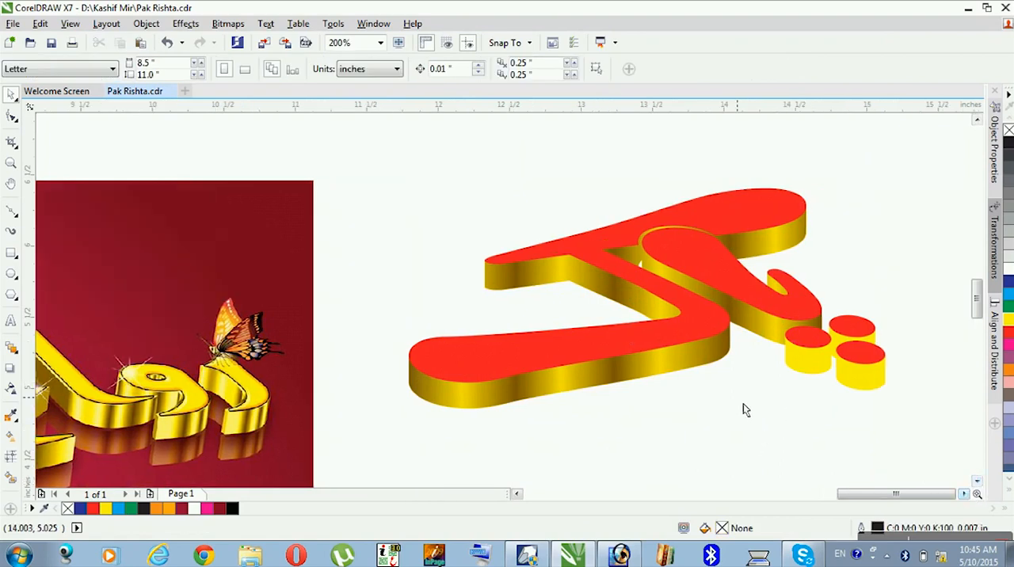
{"action": "left_click", "coordinate": [813, 376]}
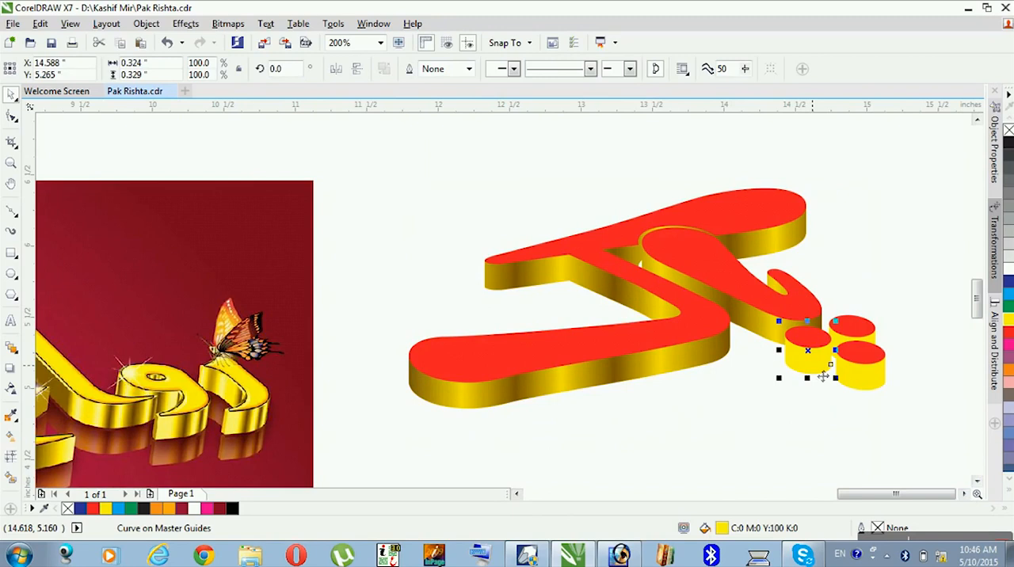
{"action": "key", "text": "alt+e"}
{"action": "key", "text": "m"}
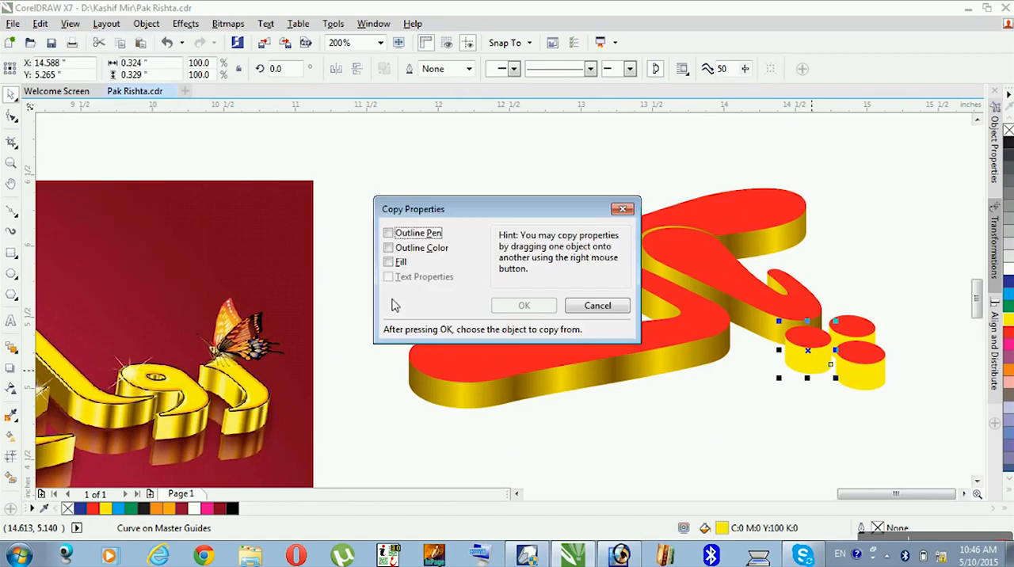
{"action": "left_click", "coordinate": [394, 264]}
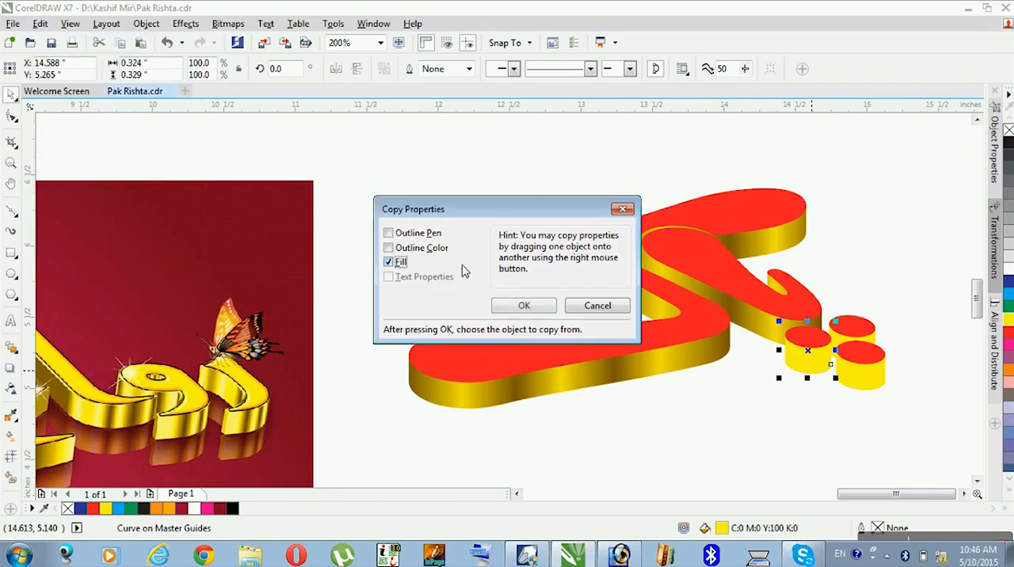
{"action": "left_click", "coordinate": [523, 305]}
{"action": "left_click", "coordinate": [670, 369]}
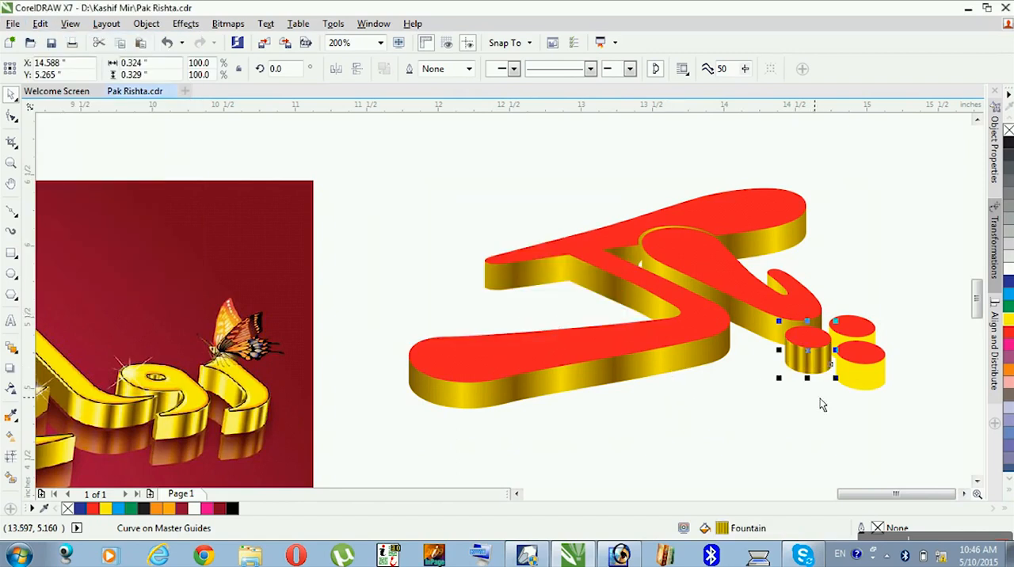
- Repeat the fill copy on the yellow sides of the other two dots and clear the selection
{"action": "left_click", "coordinate": [865, 382]}
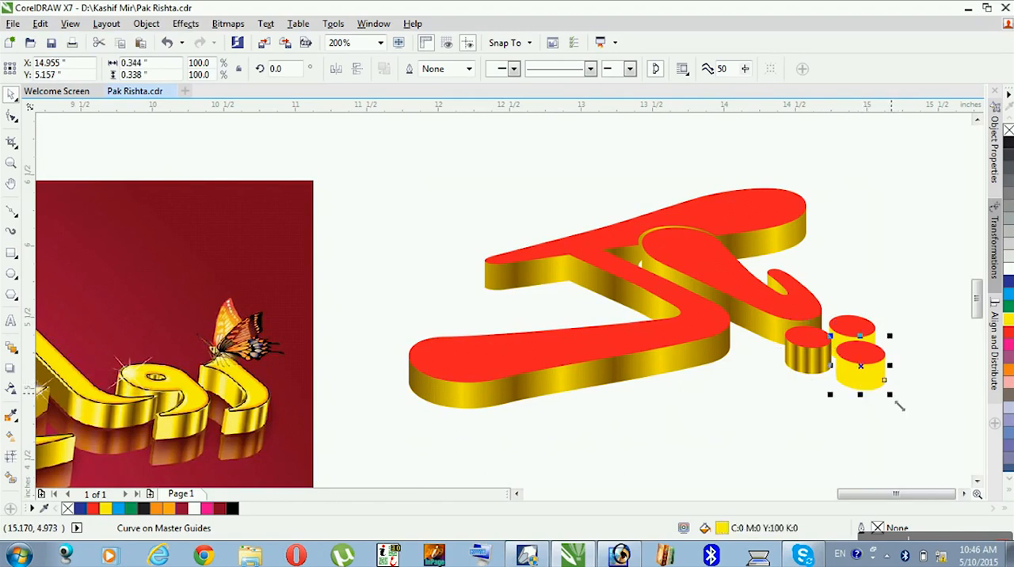
{"action": "key", "text": "ctrl+r"}
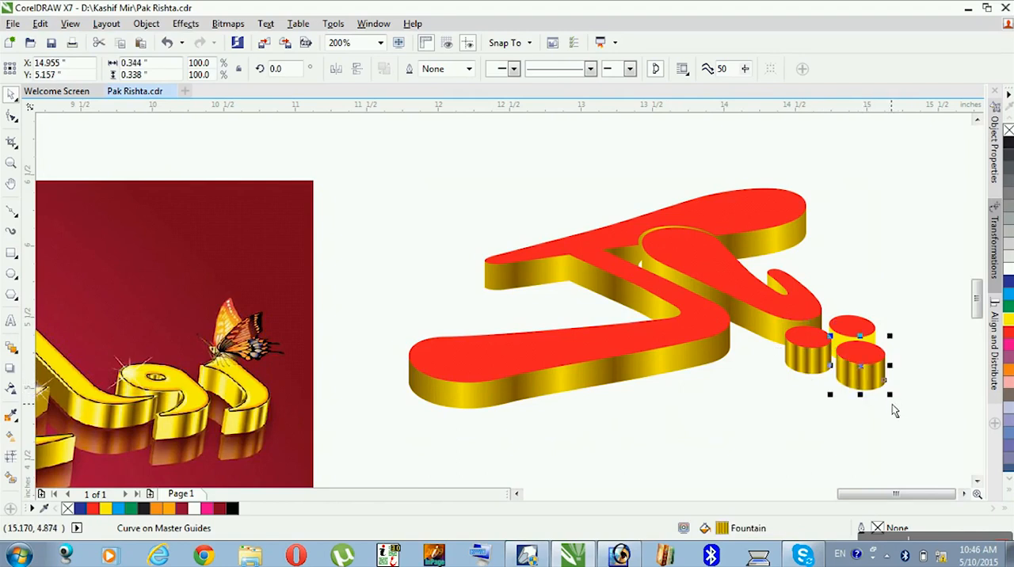
{"action": "left_click", "coordinate": [873, 341]}
{"action": "key", "text": "ctrl+r"}
{"action": "left_click", "coordinate": [912, 432]}
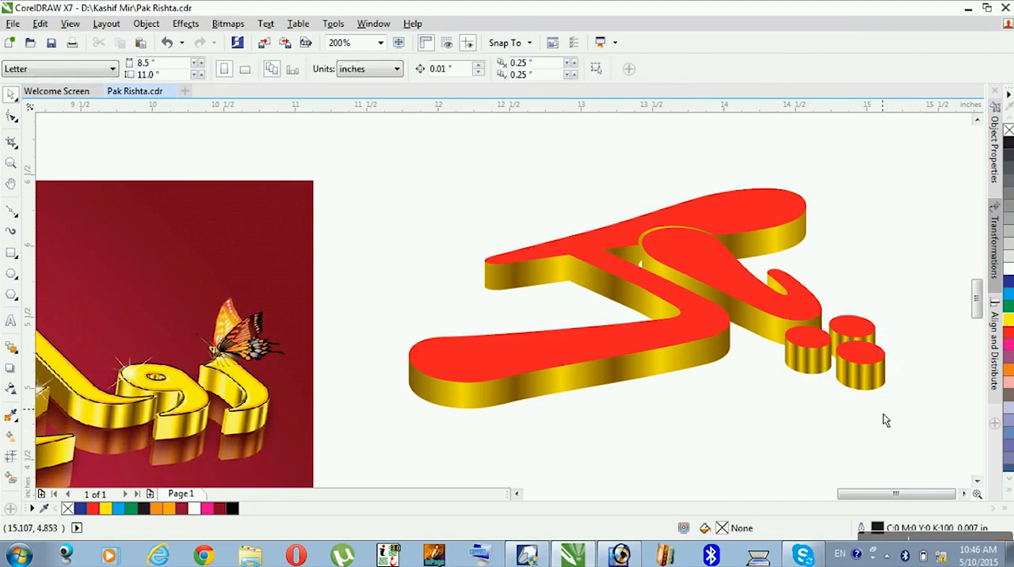
- Open the shared fountain fill of the three dots' gold sides and delete the last yellow node and the brown node before it
{"action": "left_click", "coordinate": [840, 350]}
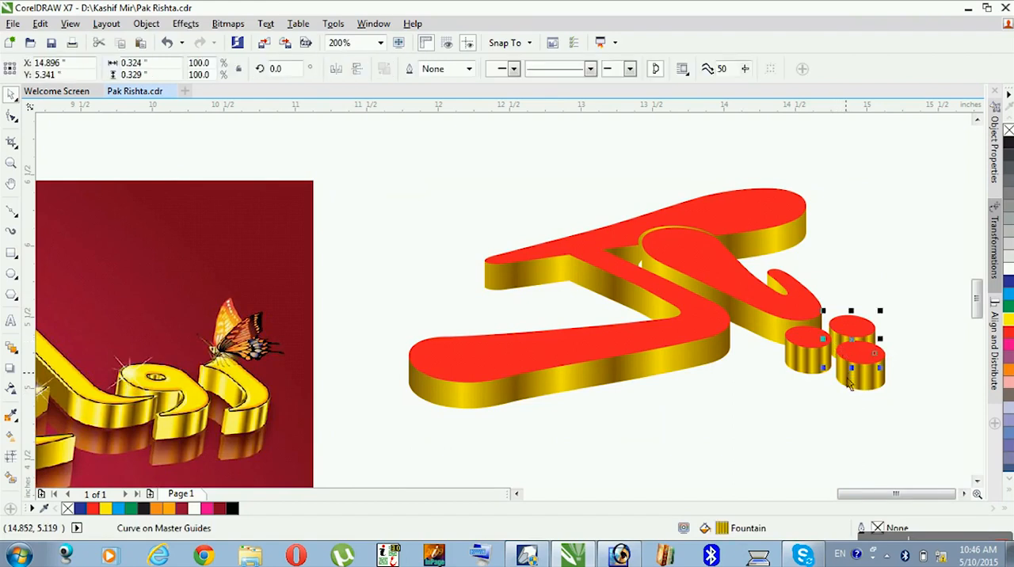
{"action": "left_click", "coordinate": [803, 385], "text": "shift"}
{"action": "left_click", "coordinate": [817, 380], "text": "shift"}
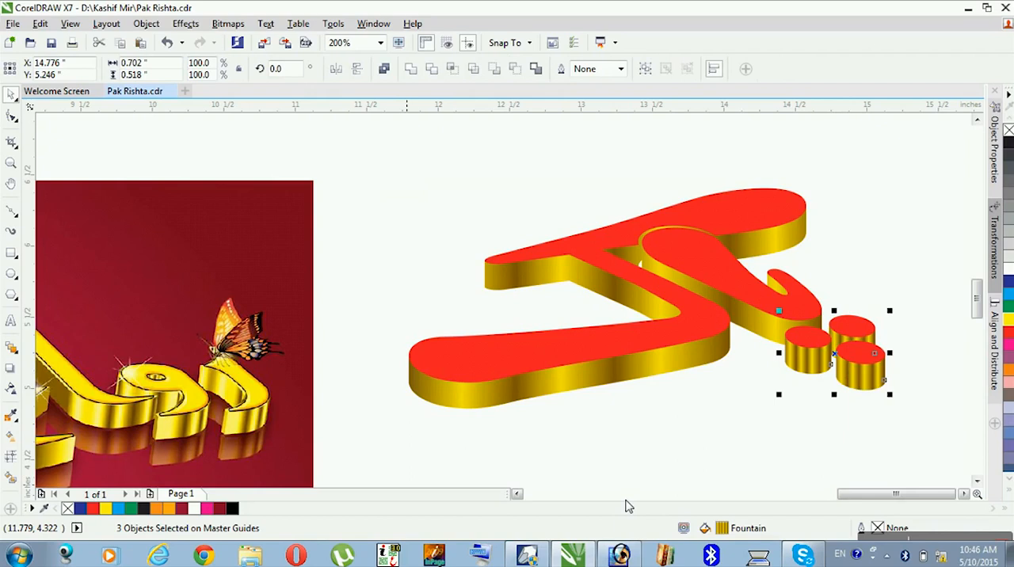
{"action": "double_click", "coordinate": [722, 528]}
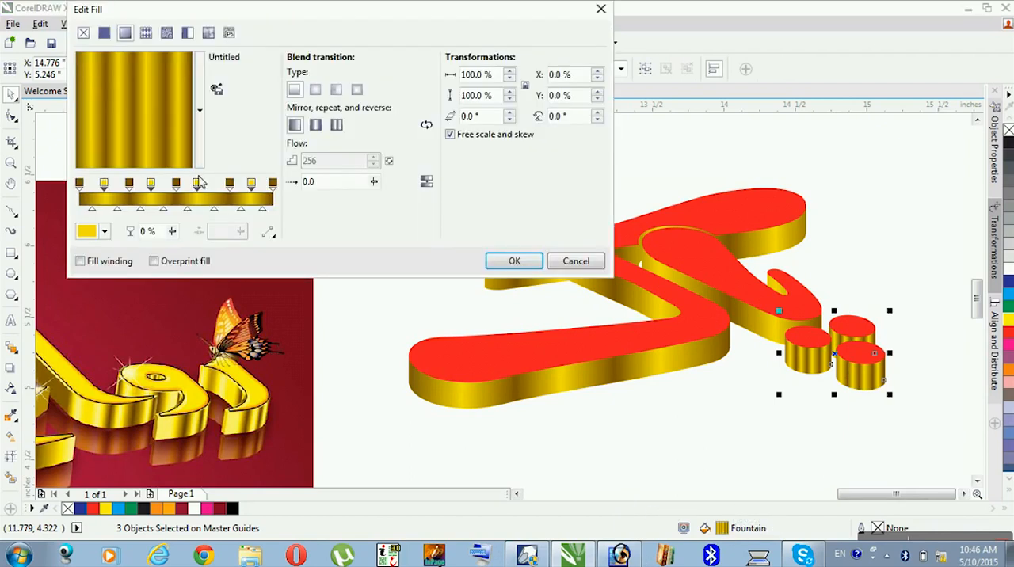
{"action": "left_click", "coordinate": [175, 185]}
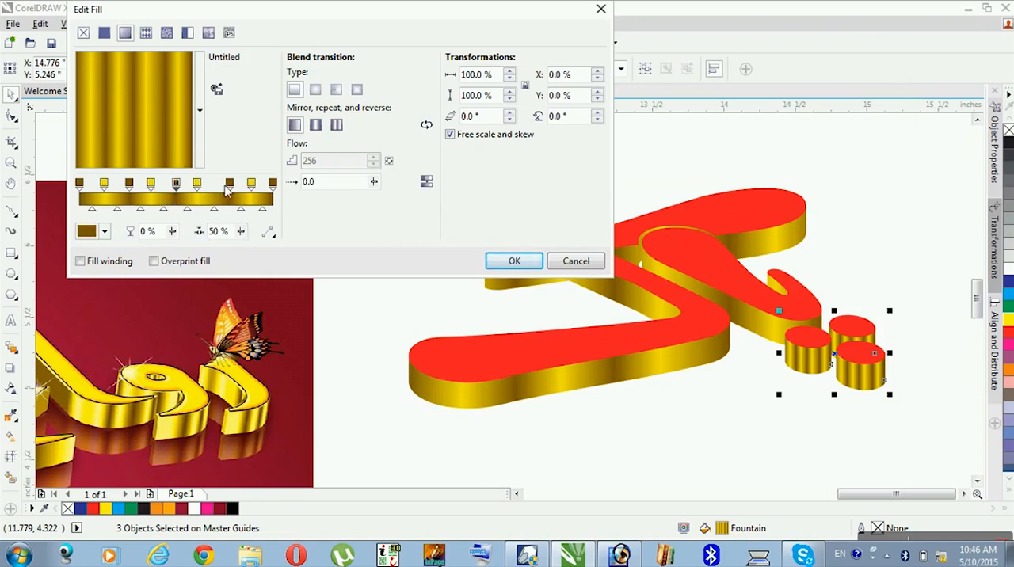
{"action": "left_click", "coordinate": [250, 184]}
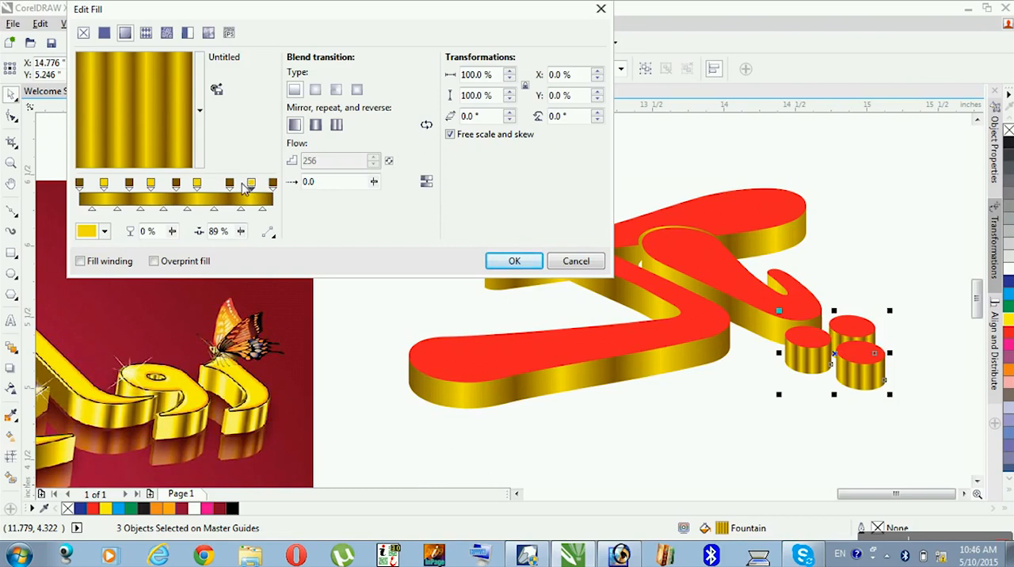
{"action": "double_click", "coordinate": [251, 184]}
{"action": "double_click", "coordinate": [231, 186]}
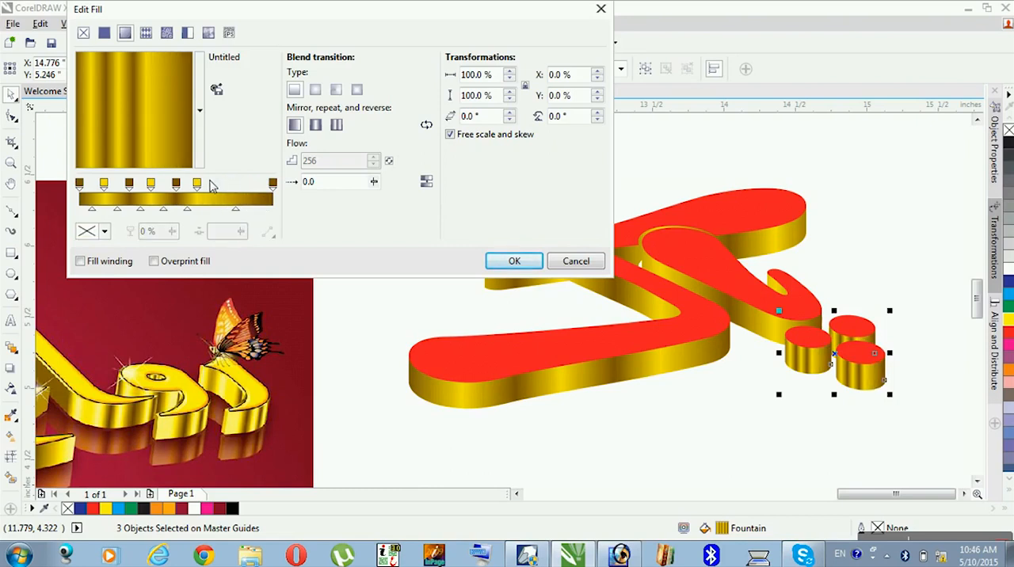
- Reduce the gradient to five alternating brown and yellow nodes, spreading them out with the inner brown node at 64%
{"action": "left_click_drag", "start_coordinate": [198, 183], "coordinate": [113, 186]}
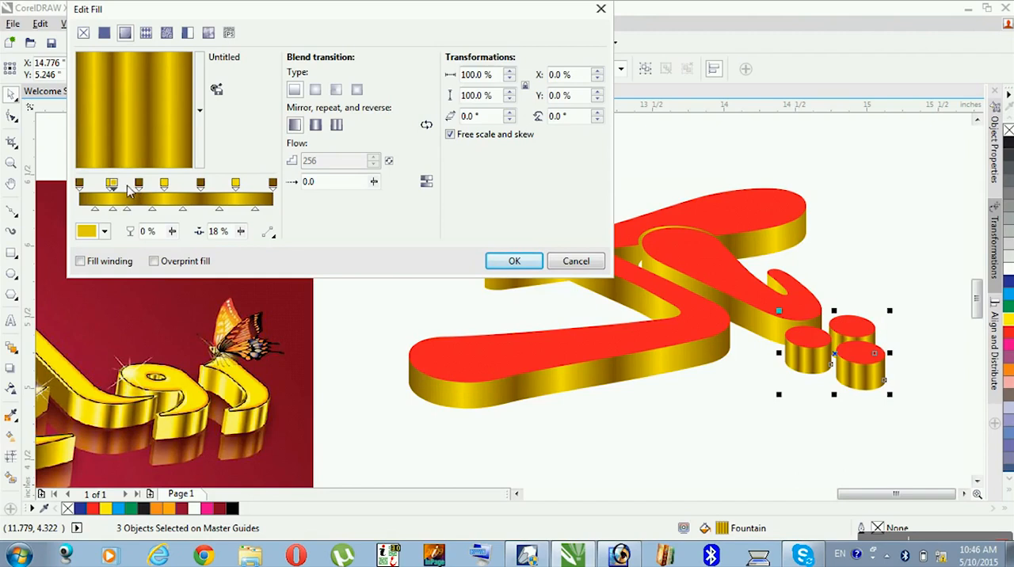
{"action": "double_click", "coordinate": [112, 185]}
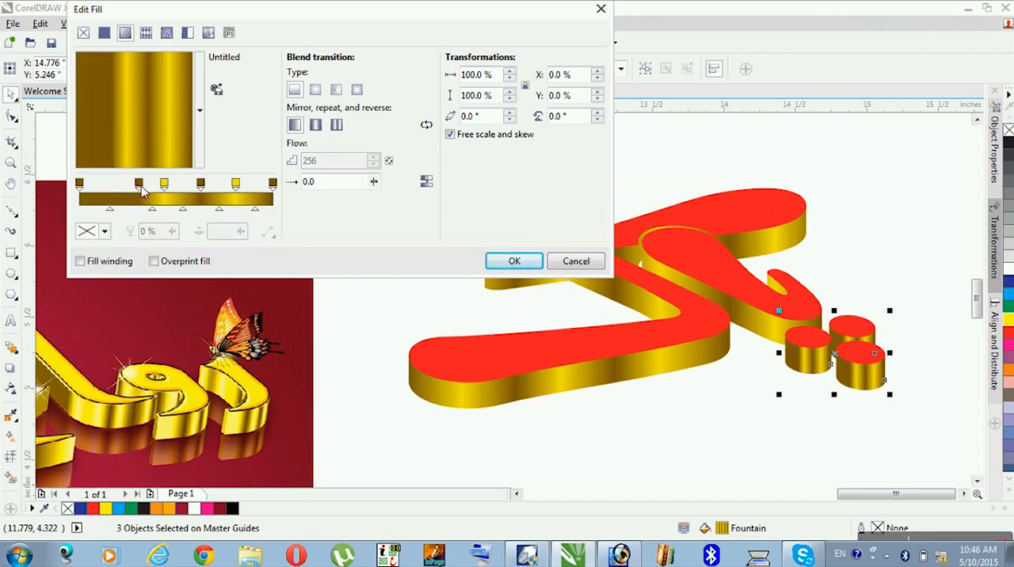
{"action": "double_click", "coordinate": [139, 185]}
{"action": "left_click_drag", "start_coordinate": [164, 185], "coordinate": [118, 185]}
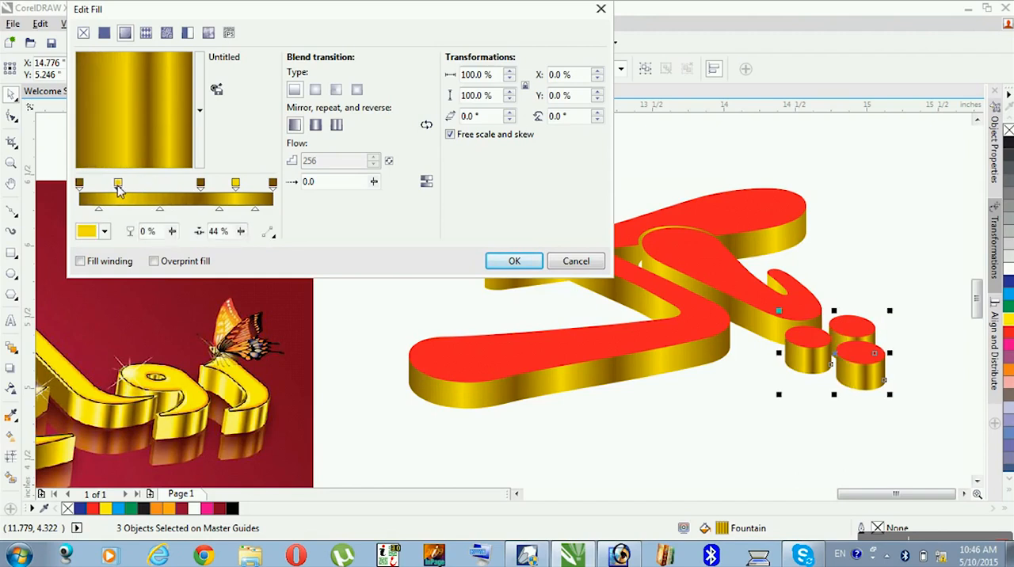
{"action": "left_click_drag", "start_coordinate": [201, 185], "coordinate": [174, 185]}
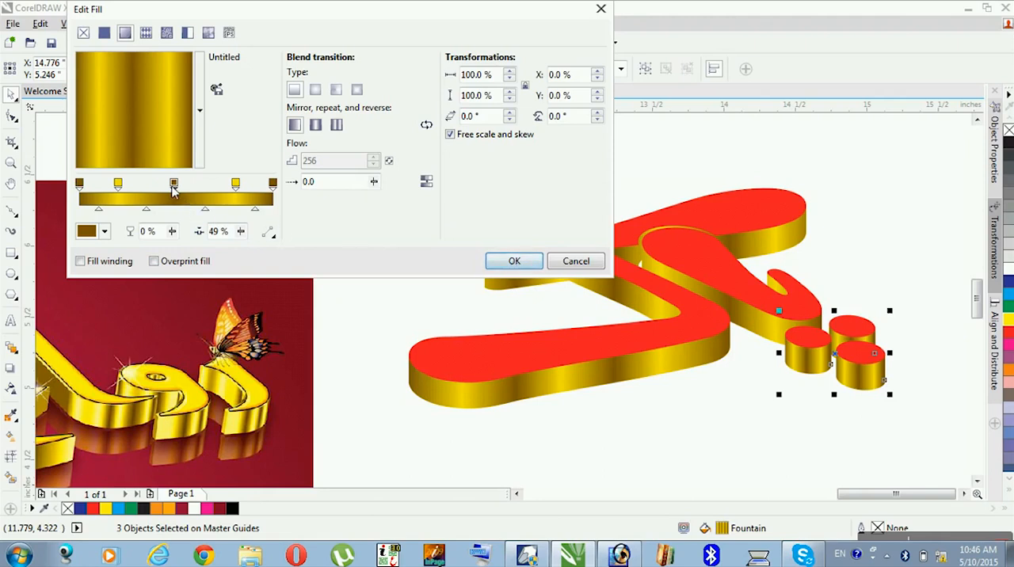
{"action": "left_click_drag", "start_coordinate": [175, 186], "coordinate": [203, 185]}
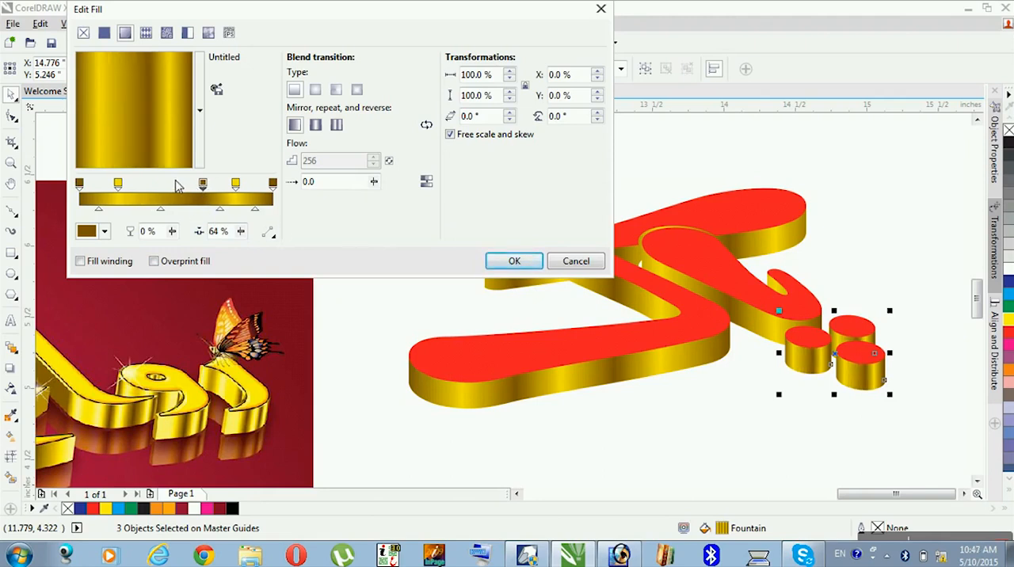
- Add a gradient node between the first yellow node and the inner brown node, then shift it and the yellow node toward the gradient's start
{"action": "double_click", "coordinate": [161, 187]}
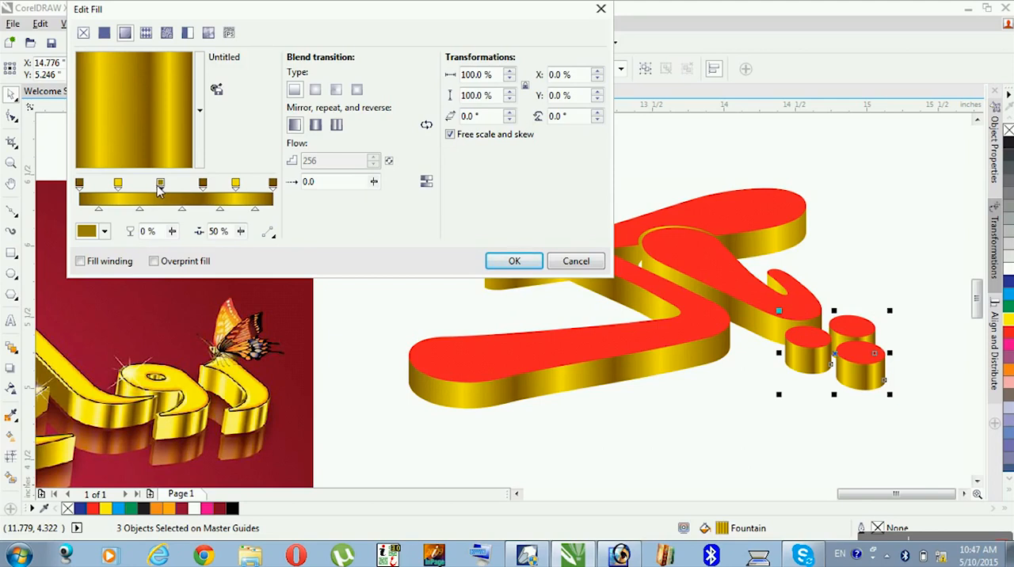
{"action": "mouse_move", "coordinate": [118, 184]}
{"action": "left_mouse_down"}
{"action": "mouse_move", "coordinate": [108, 184]}
{"action": "mouse_move", "coordinate": [136, 186]}
{"action": "left_mouse_up"}
{"action": "left_click", "coordinate": [169, 190]}
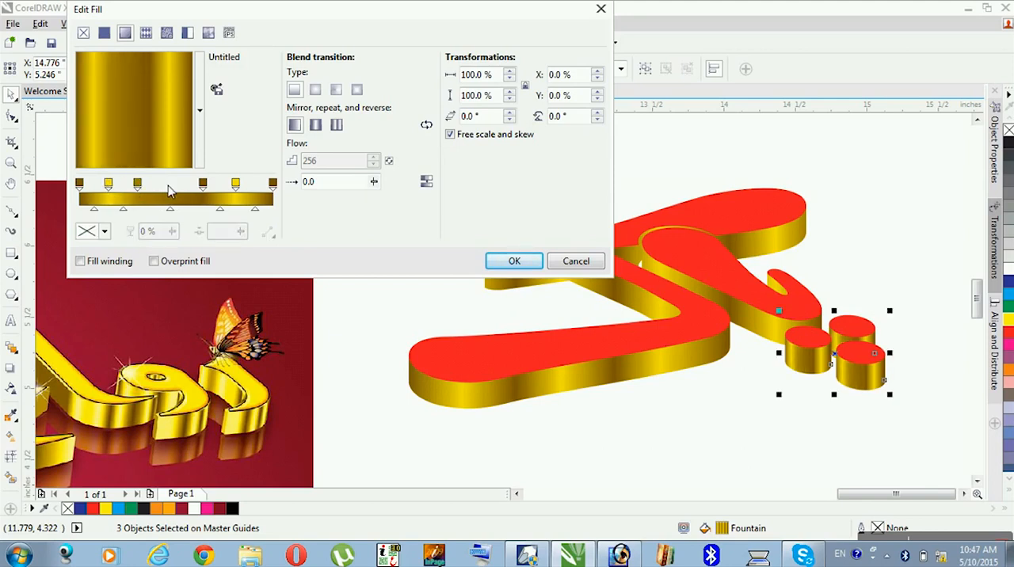
- Add another gradient node at 46% and colour it pale yellow #FFF166 sampled from the reference lettering
{"action": "double_click", "coordinate": [169, 189]}
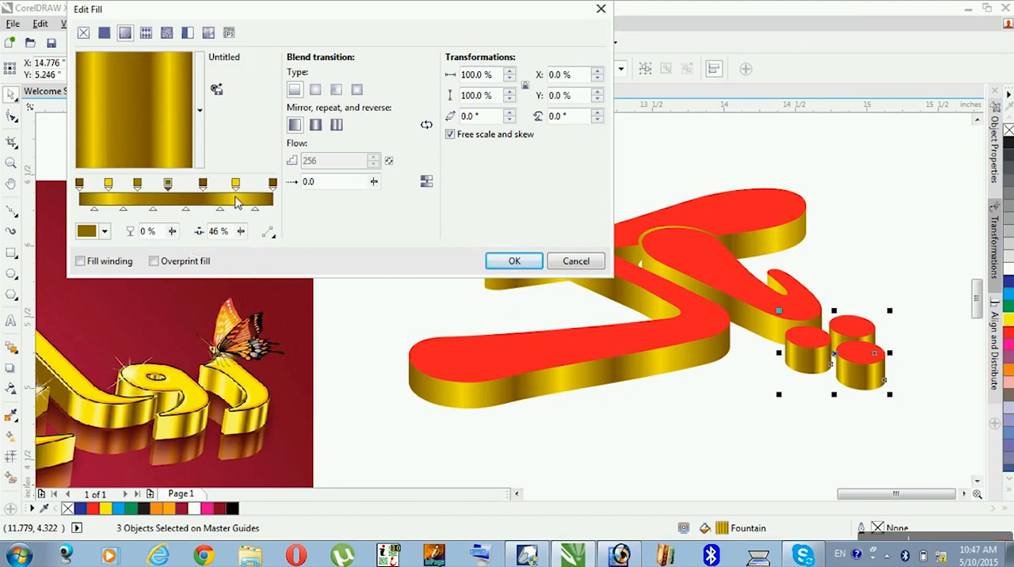
{"action": "left_click", "coordinate": [101, 231]}
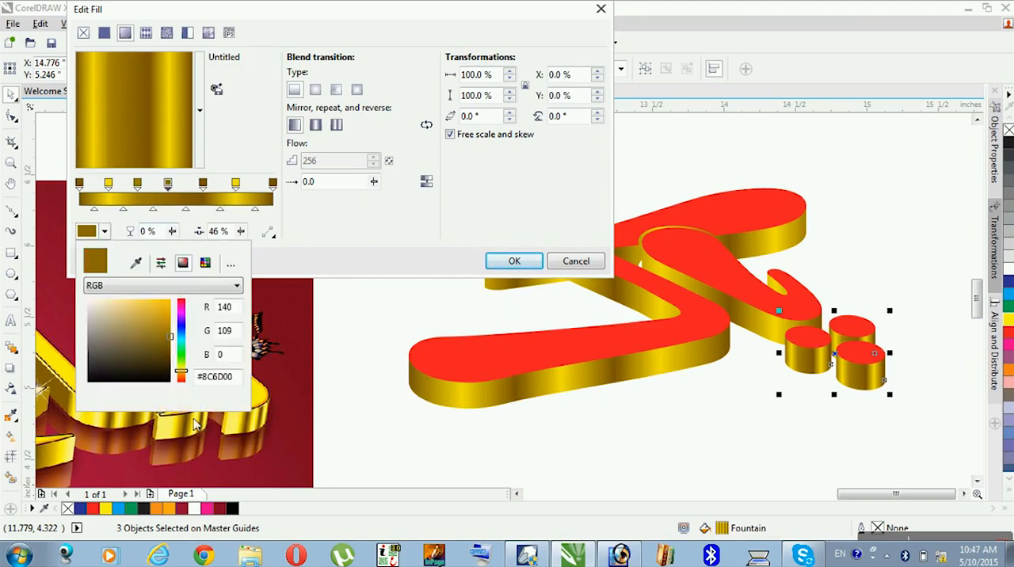
{"action": "left_click", "coordinate": [135, 262]}
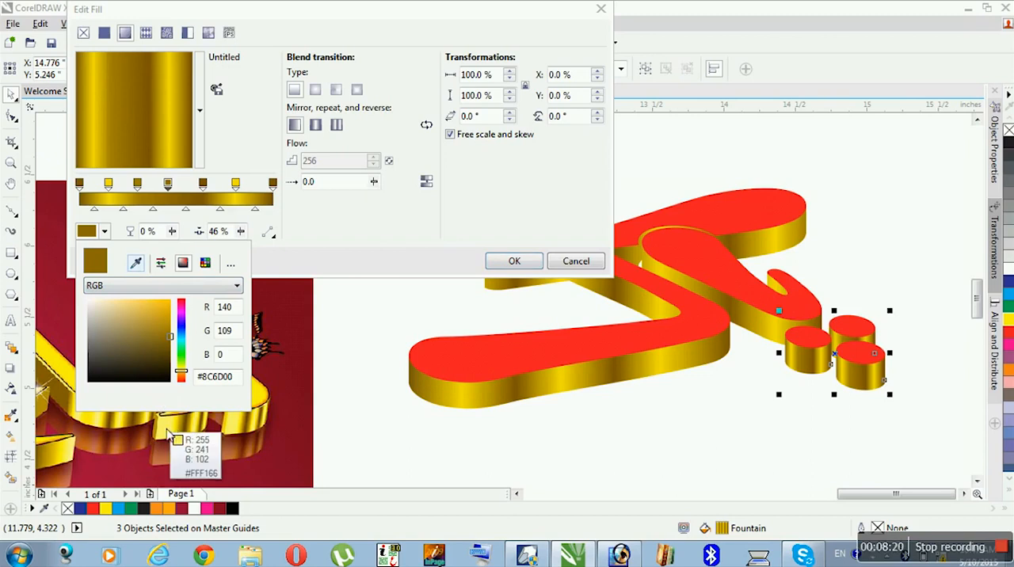
{"action": "left_click", "coordinate": [169, 434]}
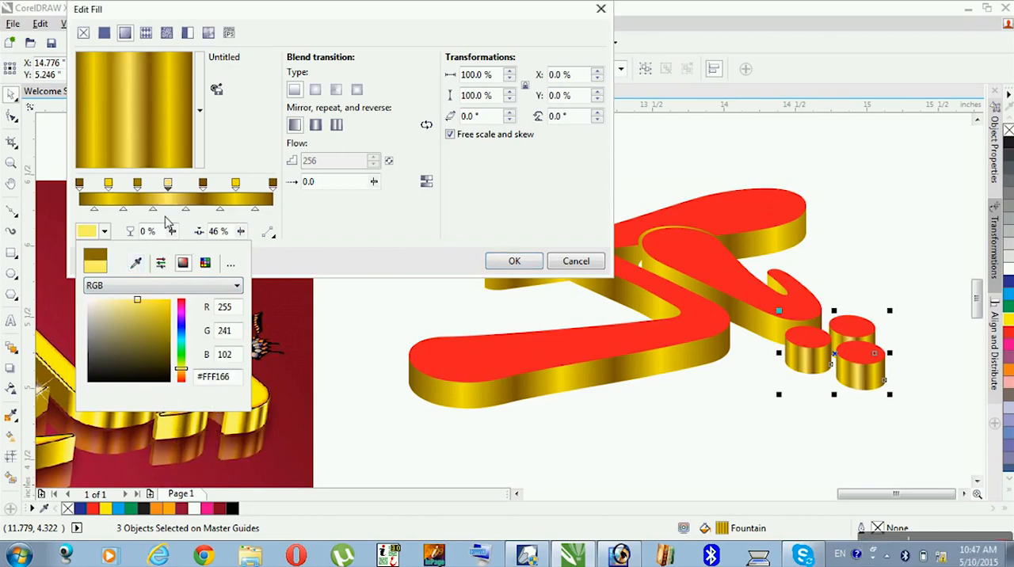
{"action": "left_click", "coordinate": [408, 263]}
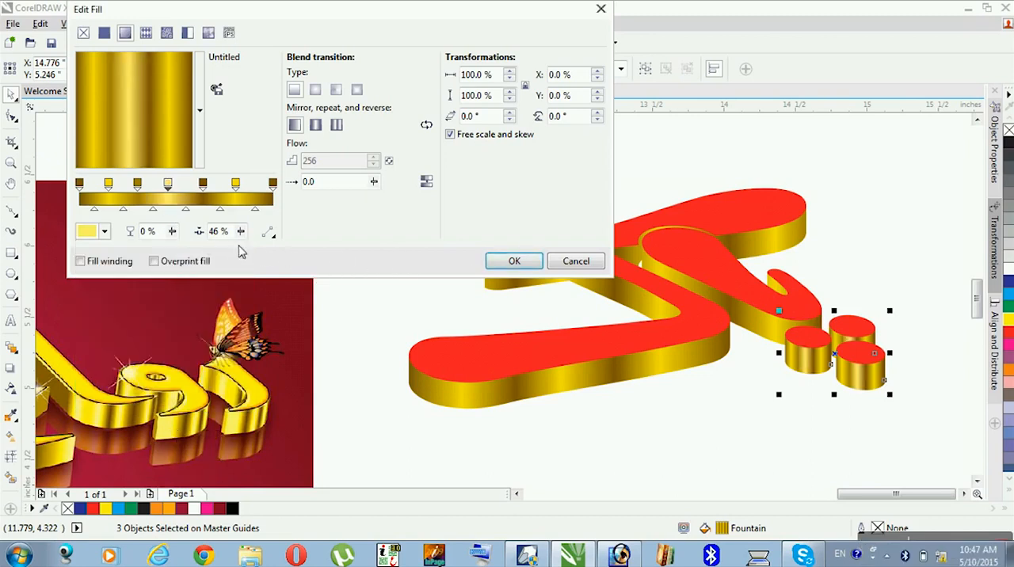
- Move the two inner dark nodes to 21% and 75% with the yellow nodes nearer the ends, apply the fill and clear the selection
{"action": "mouse_move", "coordinate": [235, 184]}
{"action": "left_mouse_down"}
{"action": "mouse_move", "coordinate": [254, 184]}
{"action": "mouse_move", "coordinate": [208, 184]}
{"action": "mouse_move", "coordinate": [224, 184]}
{"action": "left_mouse_up"}
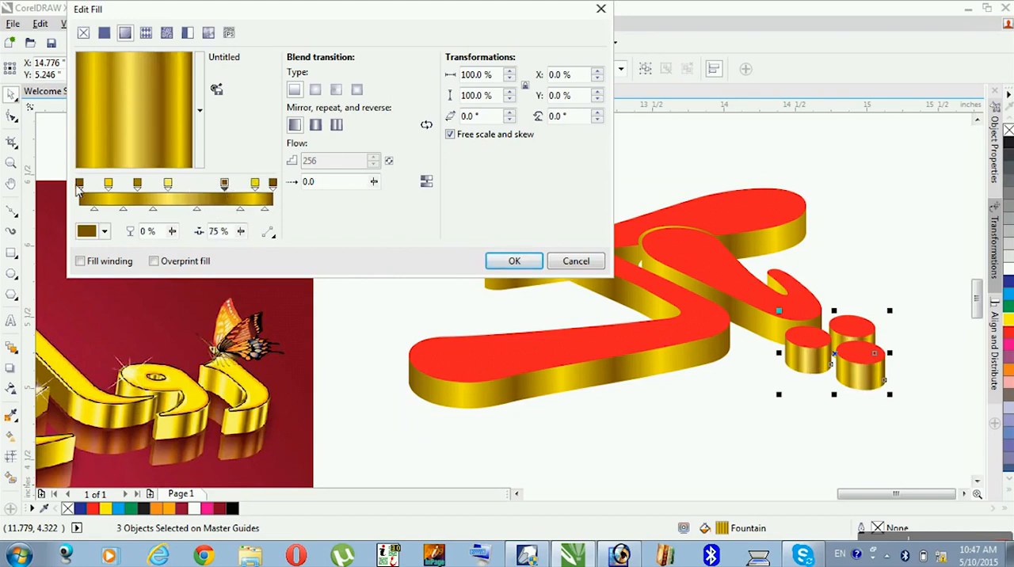
{"action": "mouse_move", "coordinate": [108, 184]}
{"action": "left_mouse_down"}
{"action": "mouse_move", "coordinate": [92, 184]}
{"action": "mouse_move", "coordinate": [119, 184]}
{"action": "left_mouse_up"}
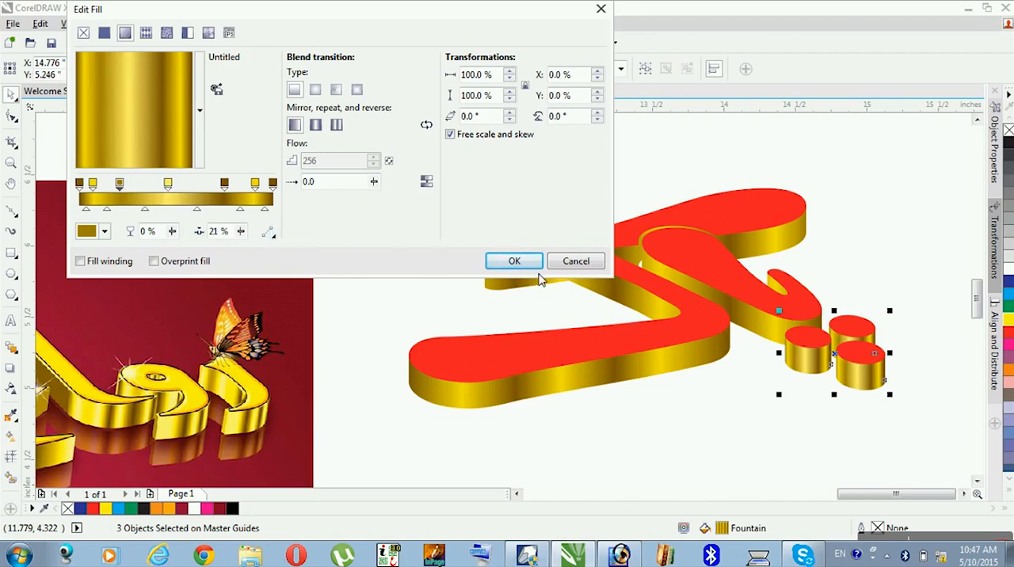
{"action": "left_click", "coordinate": [514, 261]}
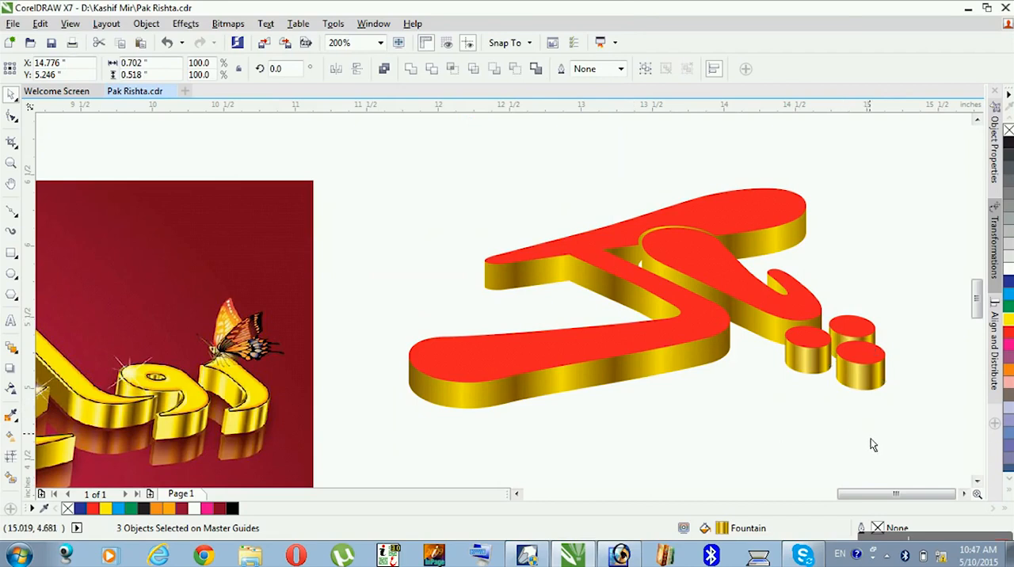
{"action": "left_click", "coordinate": [871, 445]}
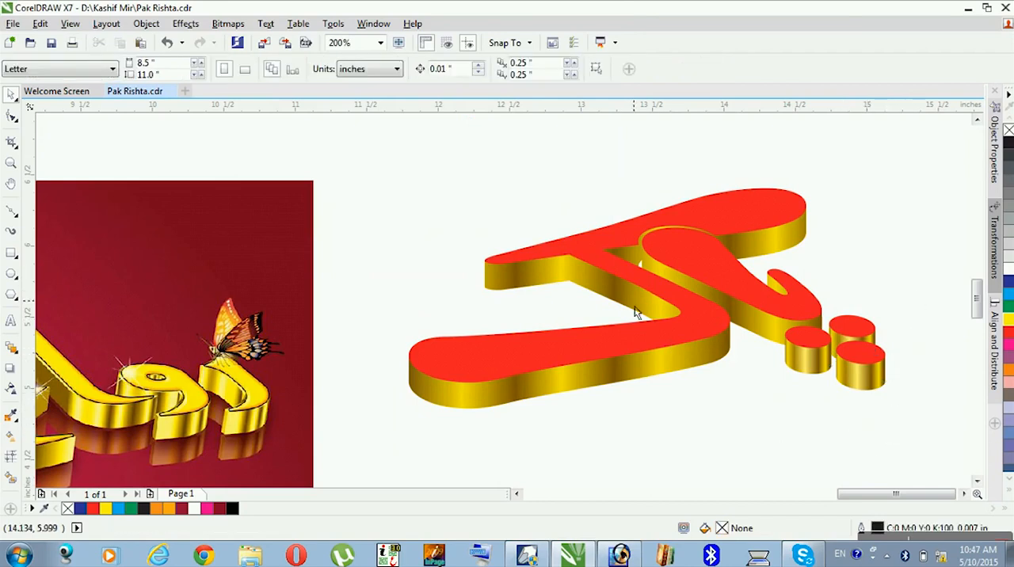
- Fill the red top faces of the large letter and the three dots with yellow (C:0 M:0 Y:100 K:0)
{"action": "left_click", "coordinate": [657, 335]}
{"action": "left_click", "coordinate": [813, 356], "text": "shift"}
{"action": "left_click", "coordinate": [846, 334], "text": "shift"}
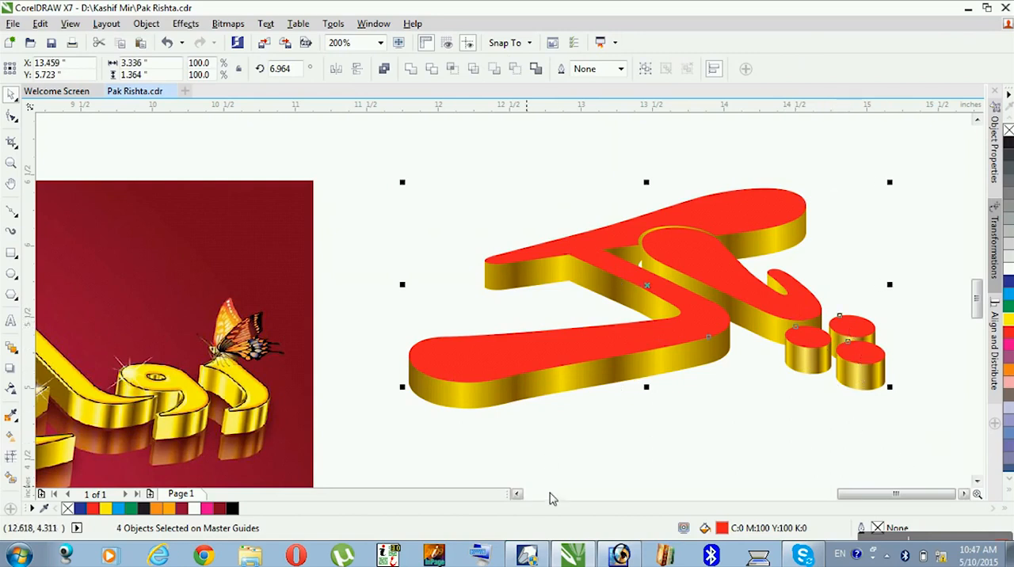
{"action": "left_click", "coordinate": [517, 494]}
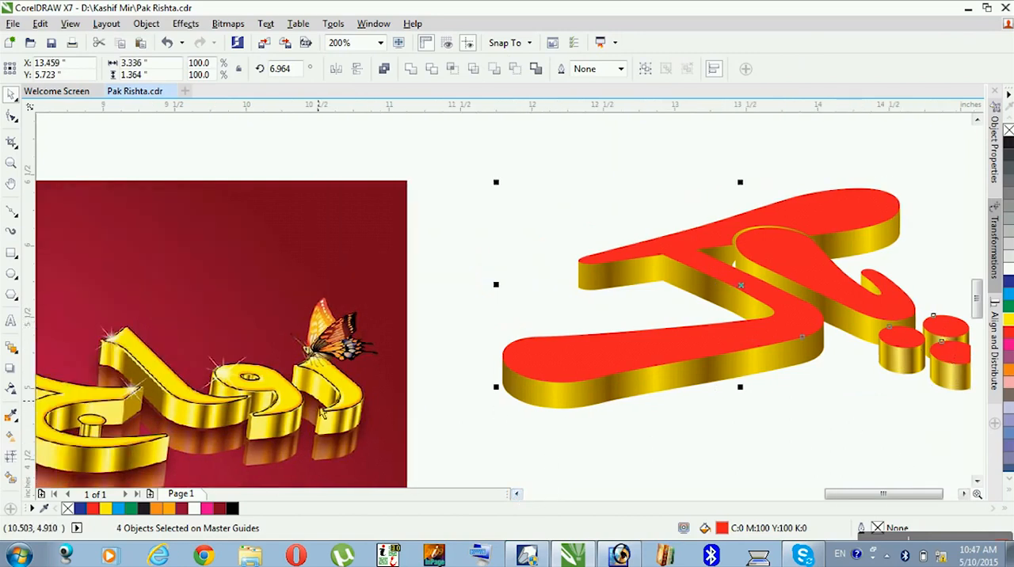
{"action": "left_click", "coordinate": [1010, 320]}
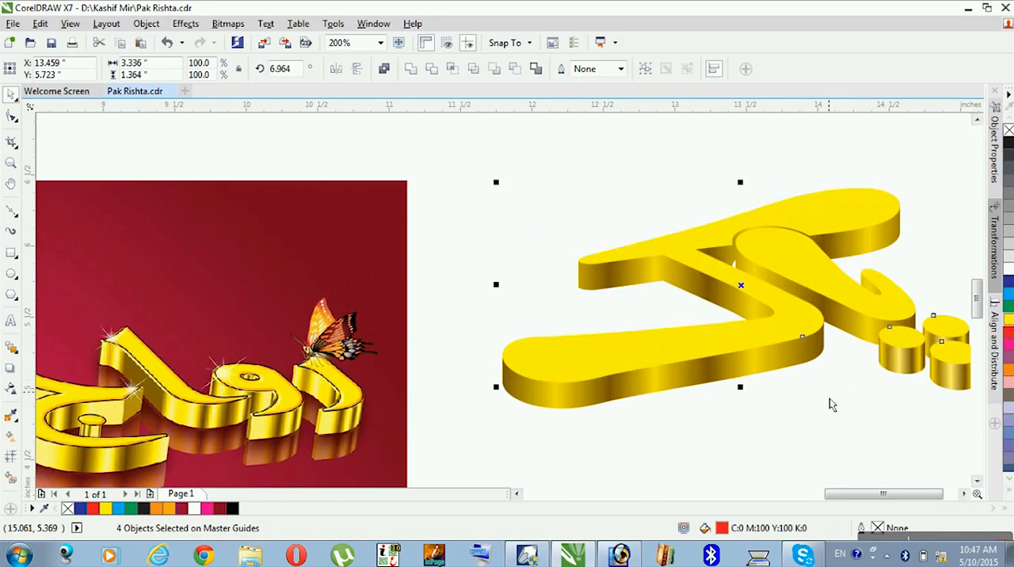
- Select all the top faces and gold sides of the lettering and give them a black outline
{"action": "left_click", "coordinate": [964, 493]}
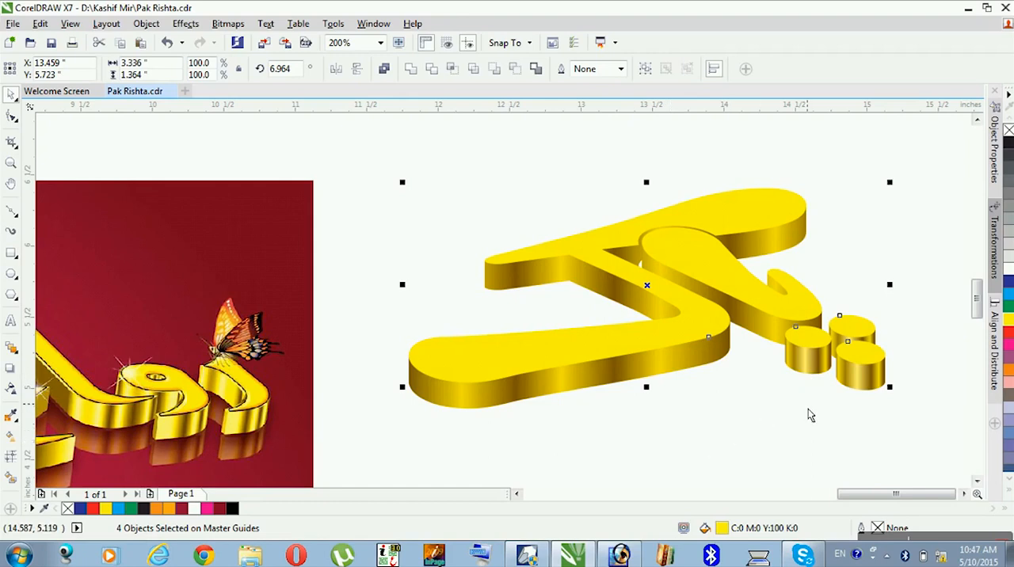
{"action": "left_click", "coordinate": [872, 396]}
{"action": "left_click", "coordinate": [872, 393]}
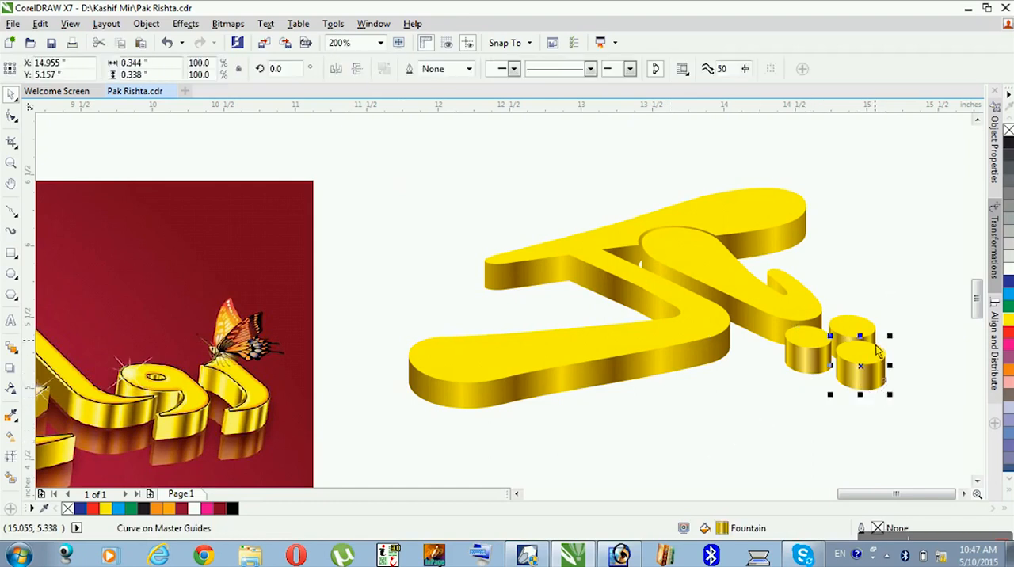
{"action": "left_click_drag", "start_coordinate": [940, 162], "coordinate": [351, 471]}
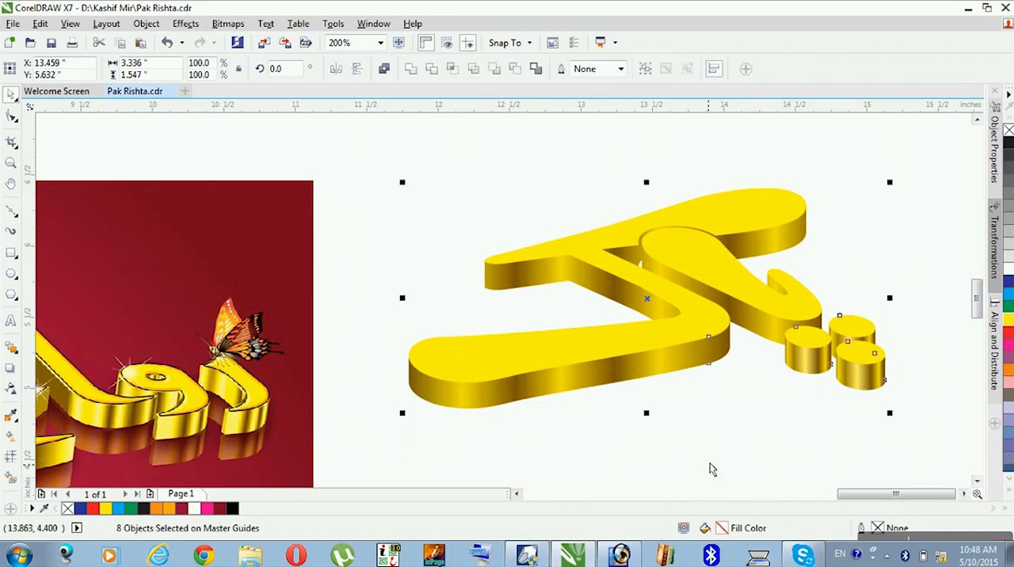
{"action": "double_click", "coordinate": [720, 528]}
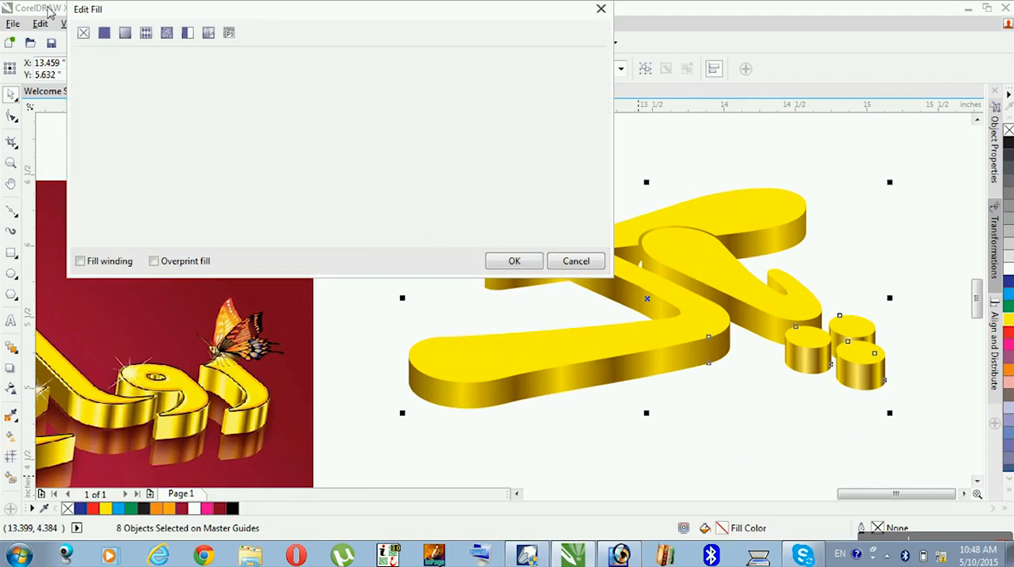
{"action": "left_click", "coordinate": [602, 264]}
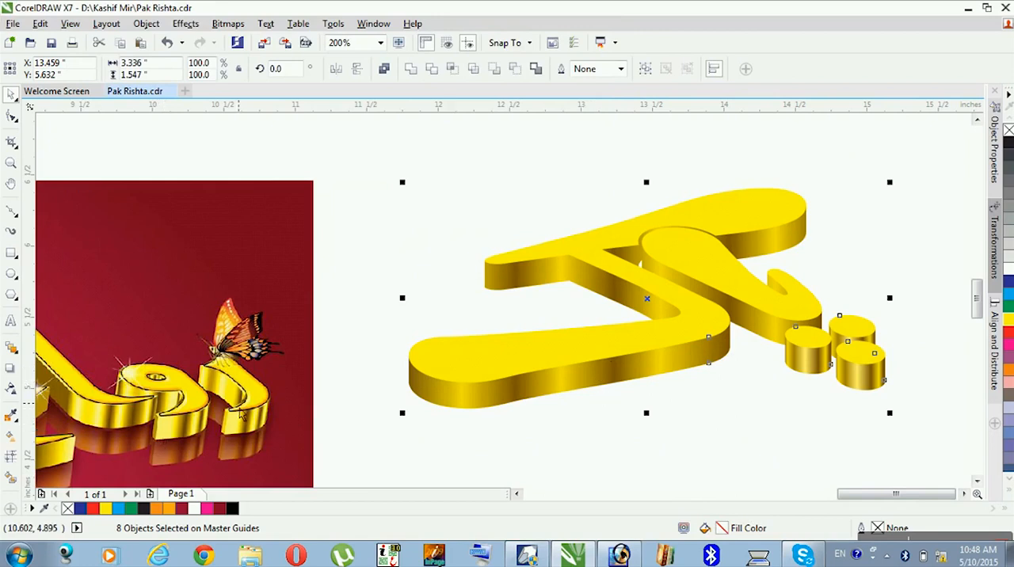
{"action": "right_click", "coordinate": [1010, 149]}
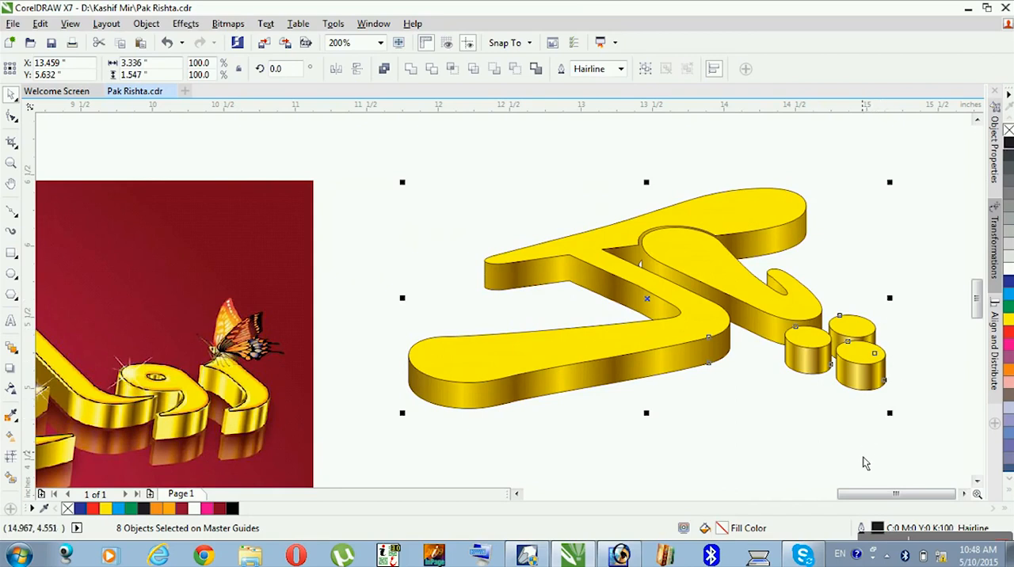
- Set the lettering's outline to 0.01 in wide with round corners, round line caps and placement behind the fill
{"action": "key", "text": "F12"}
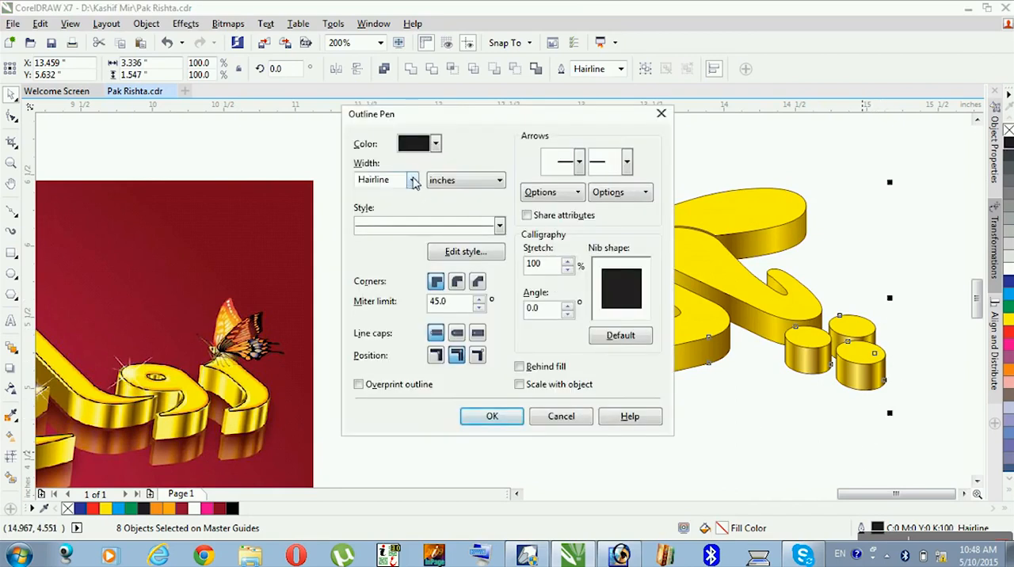
{"action": "left_click", "coordinate": [412, 181]}
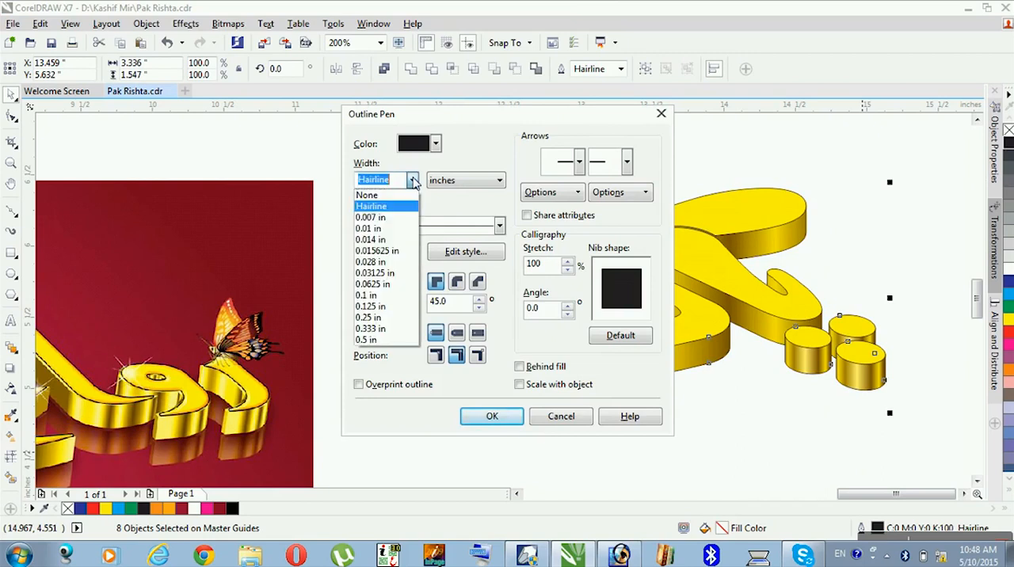
{"action": "left_click", "coordinate": [404, 229]}
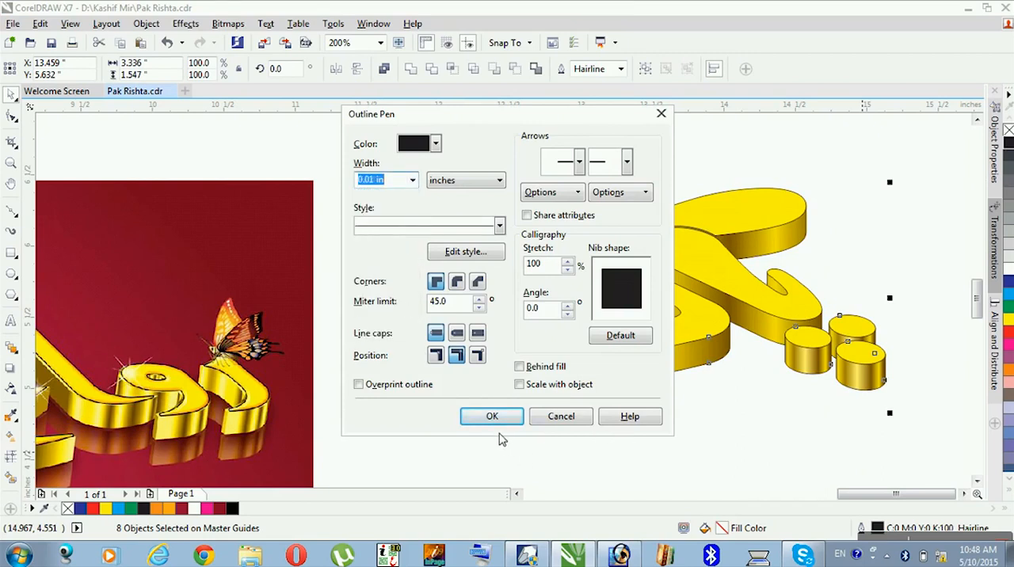
{"action": "left_click", "coordinate": [456, 333]}
{"action": "left_click", "coordinate": [456, 281]}
{"action": "left_click", "coordinate": [519, 367]}
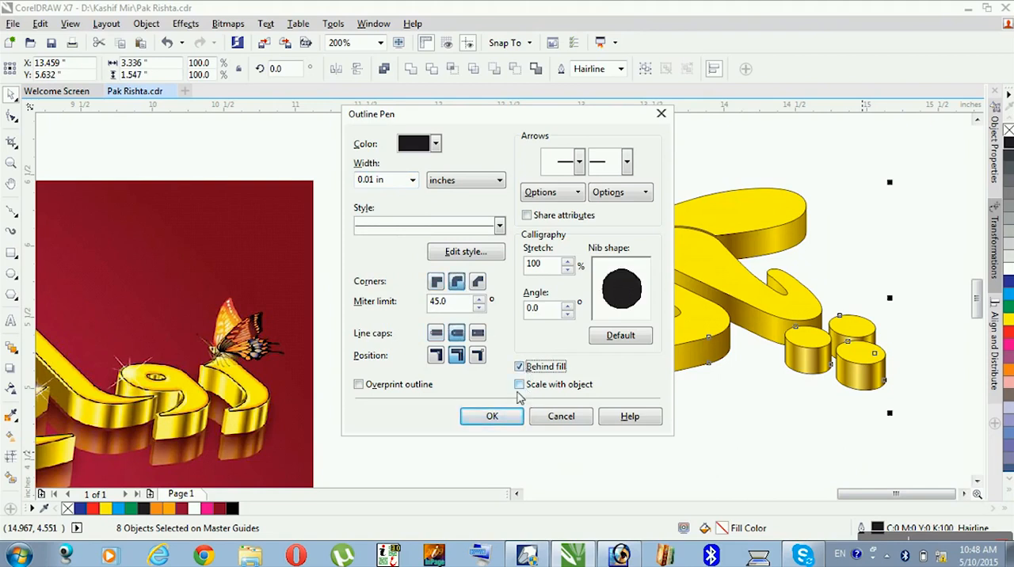
{"action": "left_click", "coordinate": [497, 420]}
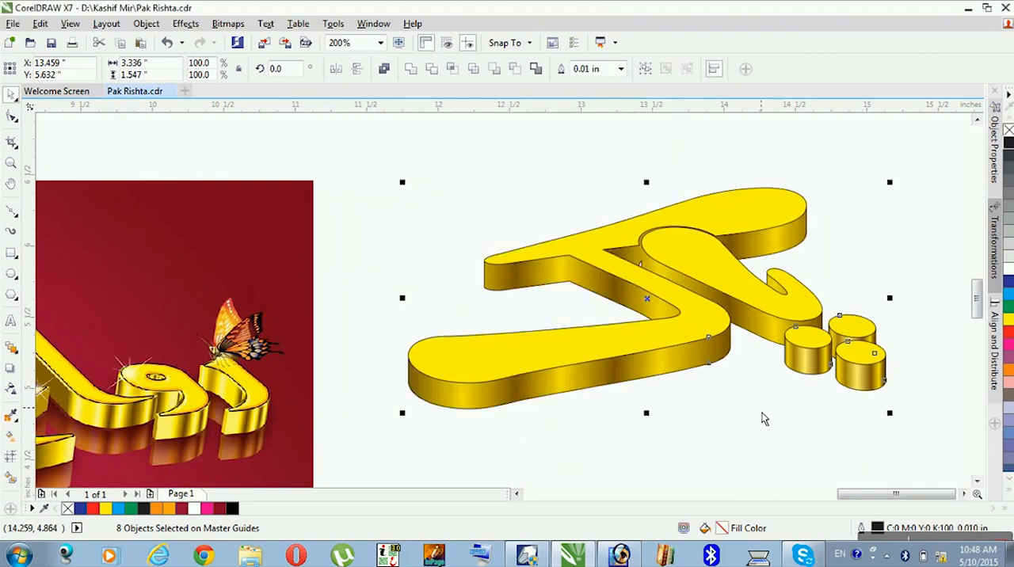
{"action": "left_click", "coordinate": [876, 407]}
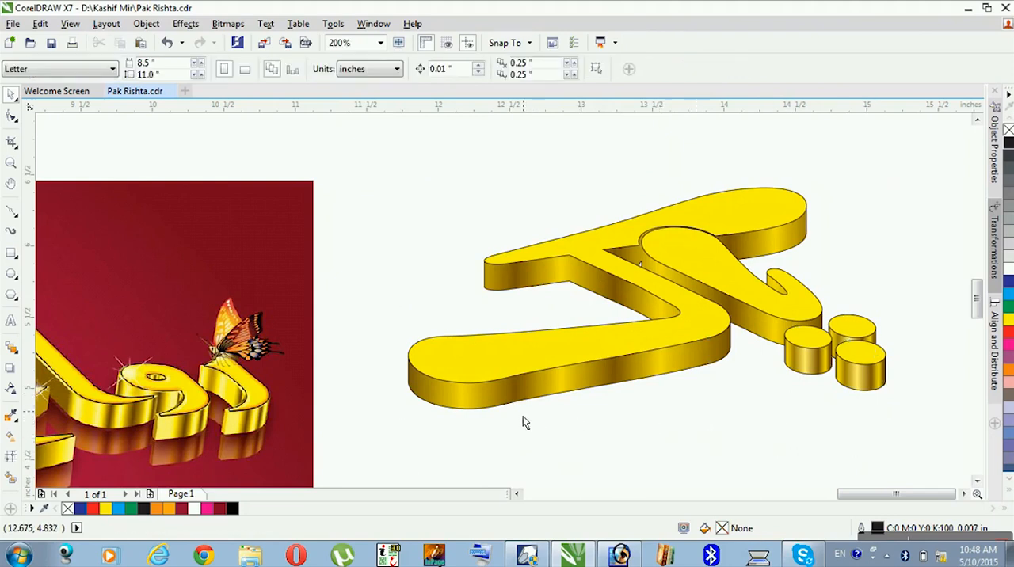
{"action": "left_click", "coordinate": [865, 332]}
{"action": "left_click", "coordinate": [801, 342]}
{"action": "left_click", "coordinate": [762, 311]}
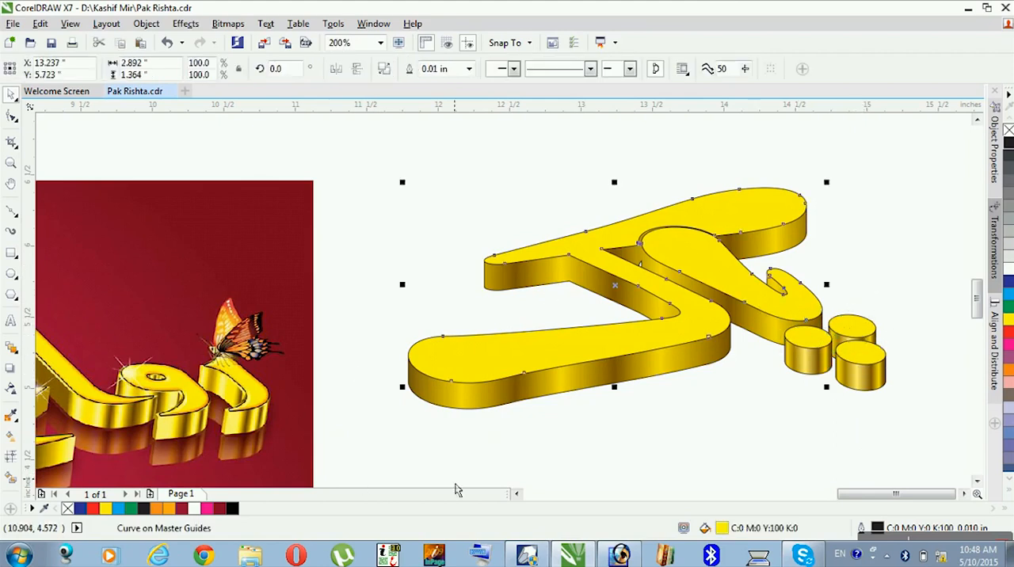
{"action": "left_click", "coordinate": [517, 493]}
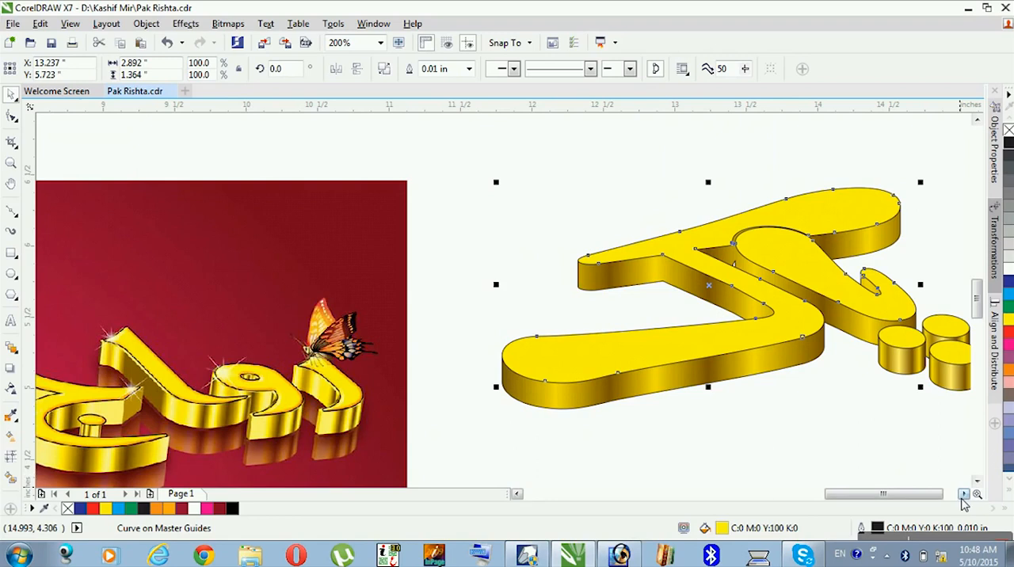
{"action": "left_click", "coordinate": [963, 493]}
{"action": "left_click", "coordinate": [542, 436]}
{"action": "left_click", "coordinate": [611, 363]}
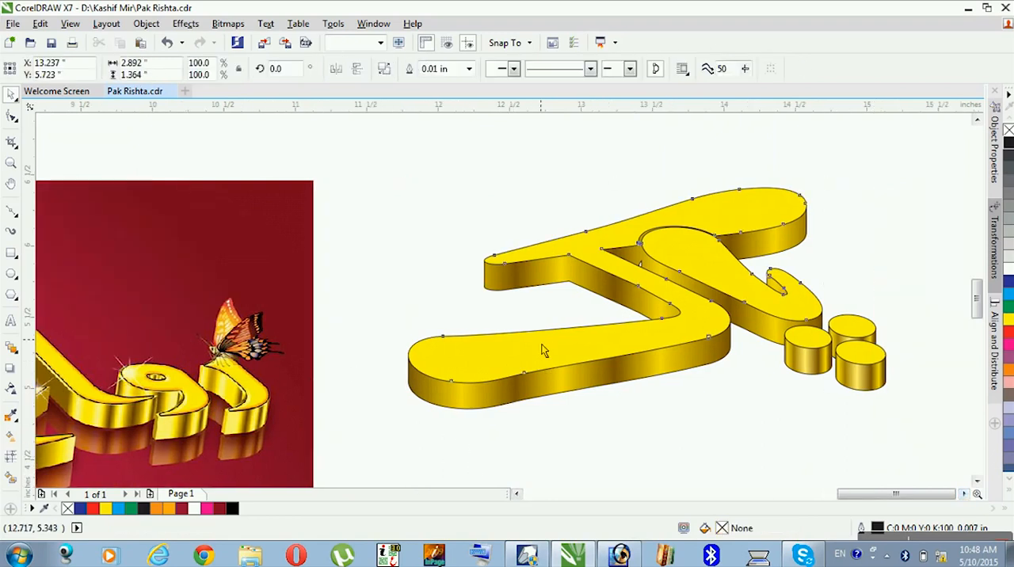
{"action": "left_click_drag", "start_coordinate": [612, 363], "coordinate": [297, 255]}
{"action": "left_click", "coordinate": [809, 344]}
{"action": "left_click", "coordinate": [853, 341], "text": "shift"}
{"action": "left_click", "coordinate": [864, 365], "text": "shift"}
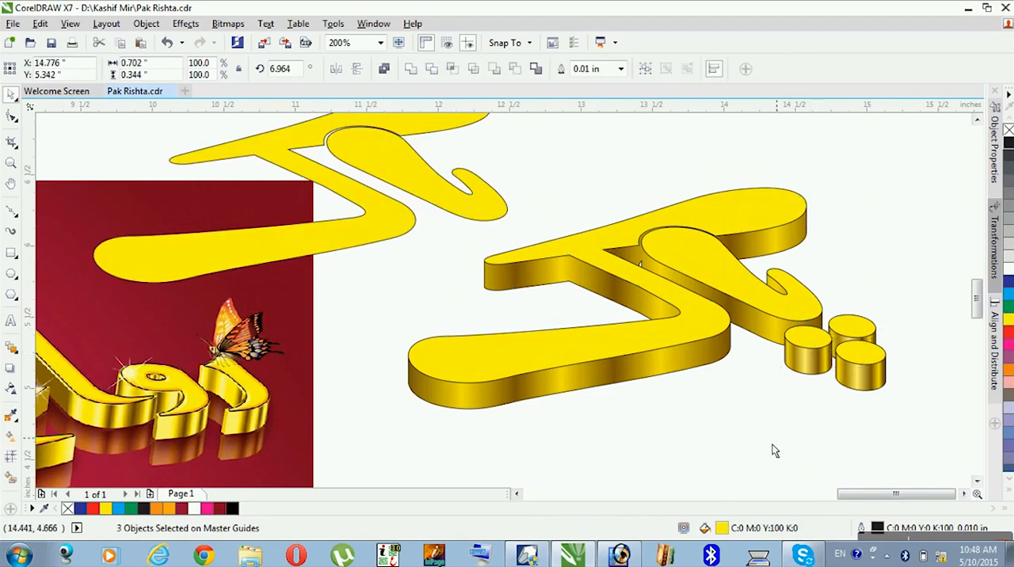
{"action": "key", "text": "ctrl+z"}
- Copy the top faces of the large letter and three dots to below the lettering as unfilled outlines
{"action": "left_click", "coordinate": [793, 429]}
{"action": "left_click", "coordinate": [794, 329]}
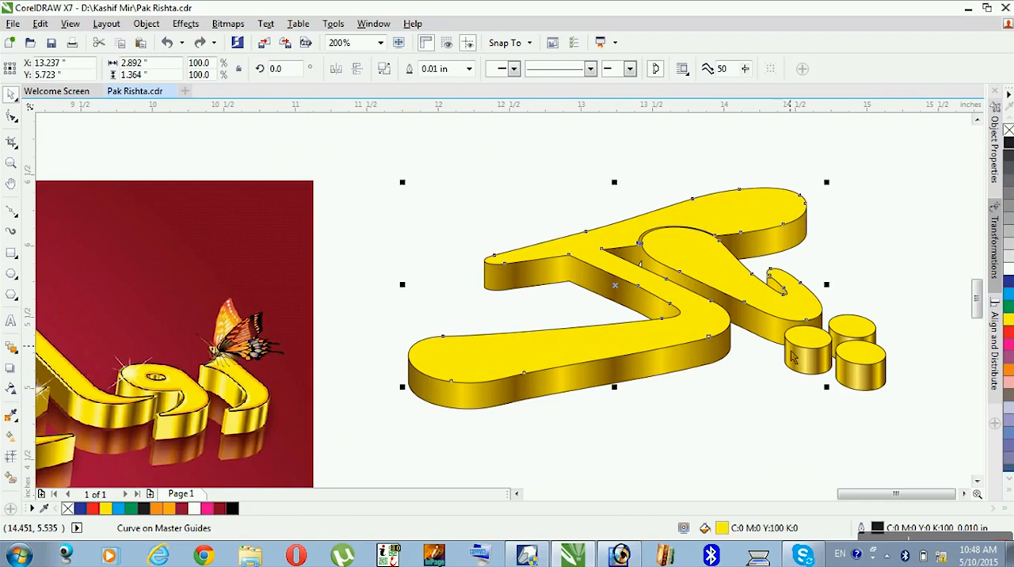
{"action": "left_click", "coordinate": [793, 358], "text": "shift"}
{"action": "left_click", "coordinate": [855, 339], "text": "shift"}
{"action": "left_click", "coordinate": [868, 362], "text": "shift"}
{"action": "left_click_drag", "start_coordinate": [873, 365], "coordinate": [828, 488]}
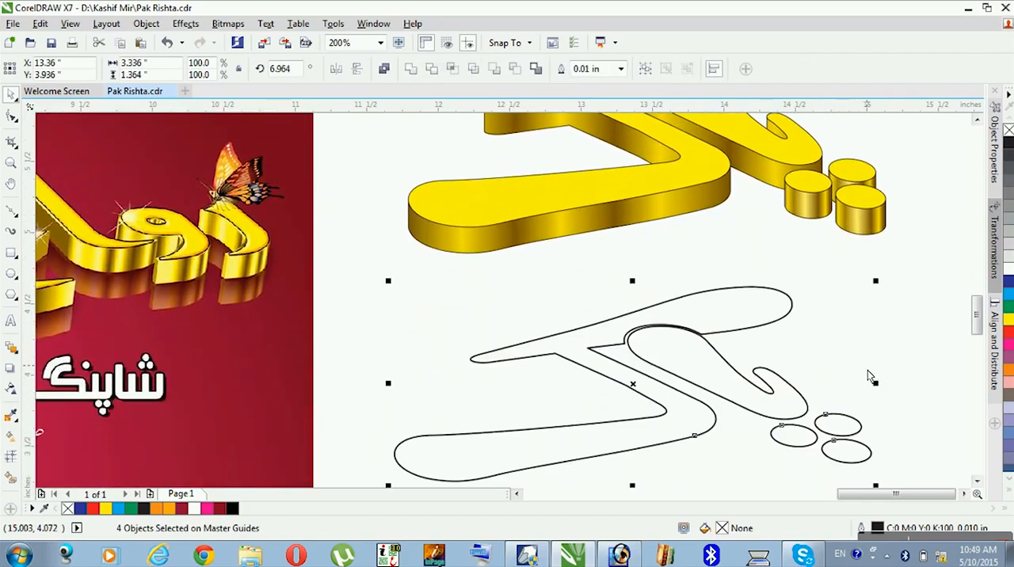
{"action": "left_click", "coordinate": [862, 358]}
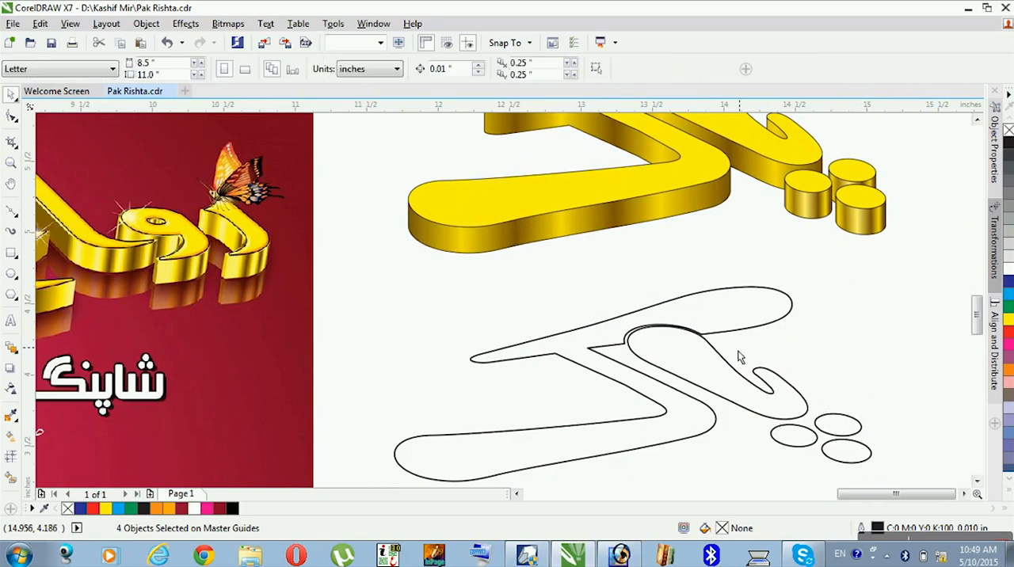
- Apply a short drop shadow to the copied large letter outline and set its merge mode to Normal
{"action": "left_click", "coordinate": [701, 347]}
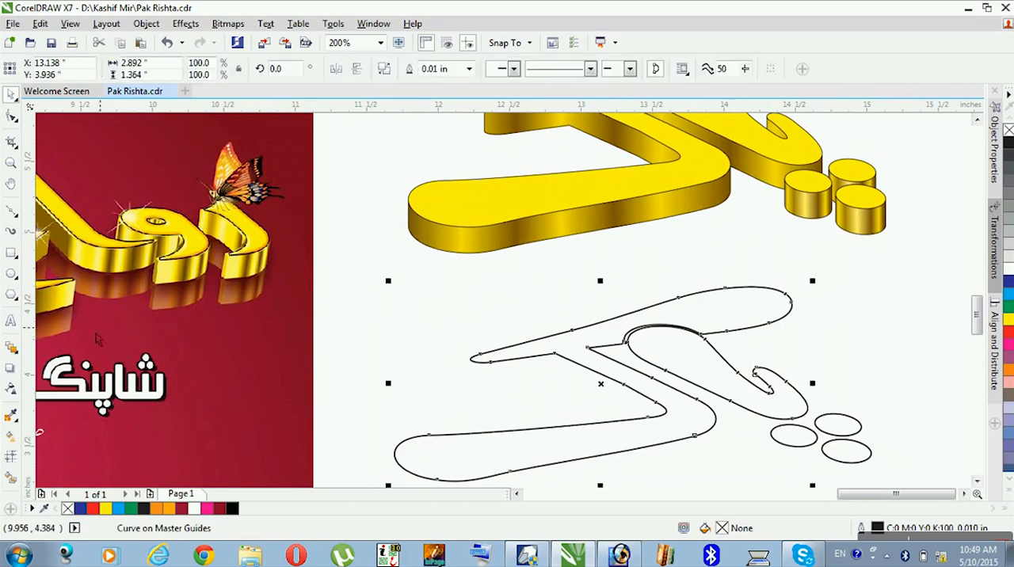
{"action": "left_click", "coordinate": [10, 371]}
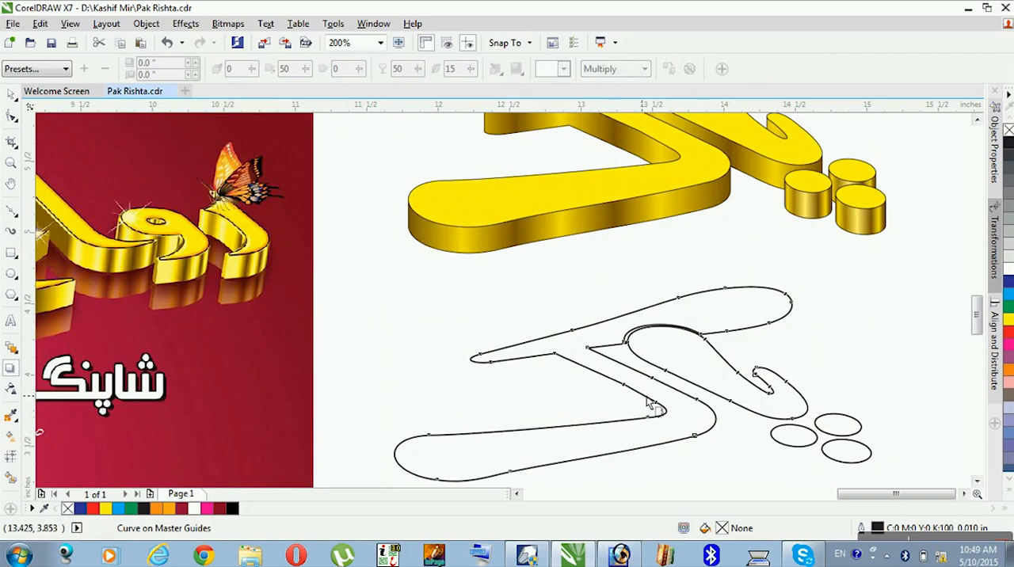
{"action": "left_click_drag", "start_coordinate": [600, 383], "coordinate": [648, 396]}
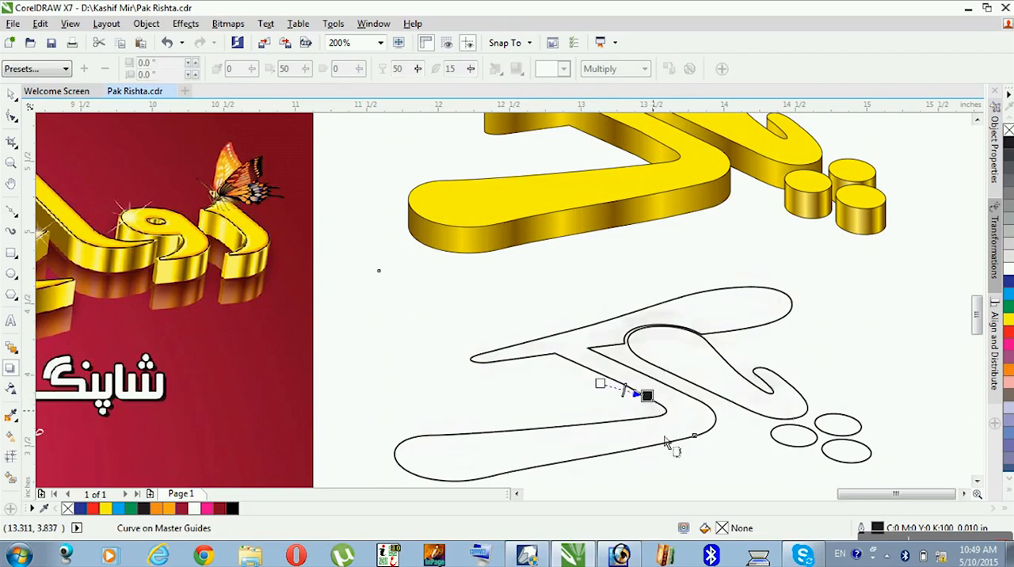
{"action": "left_click", "coordinate": [613, 69]}
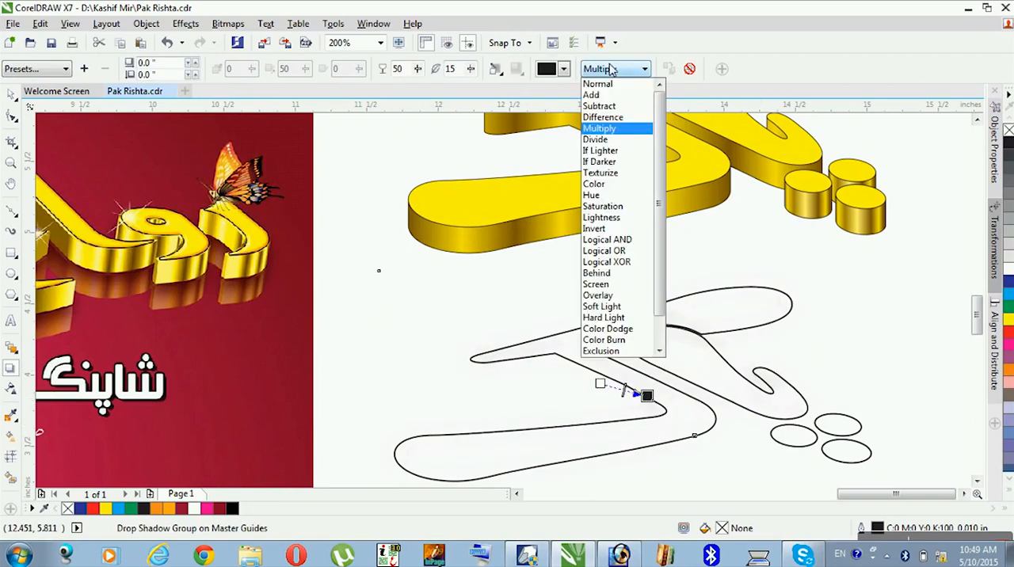
{"action": "left_click", "coordinate": [611, 84]}
- Colour the large letter's drop shadow orange, starting from yellow and shifting the hue
{"action": "left_click", "coordinate": [563, 69]}
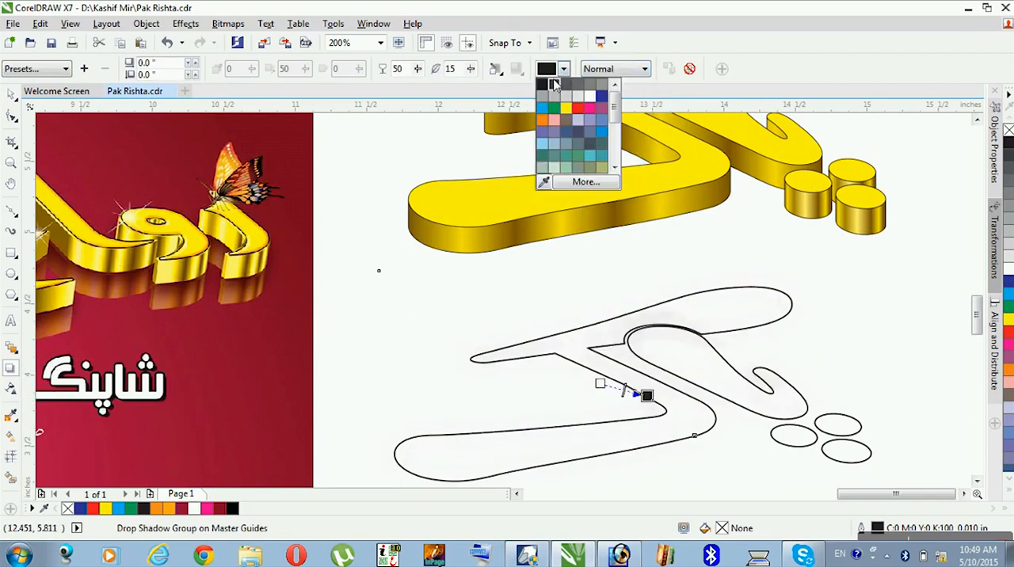
{"action": "left_click", "coordinate": [567, 109]}
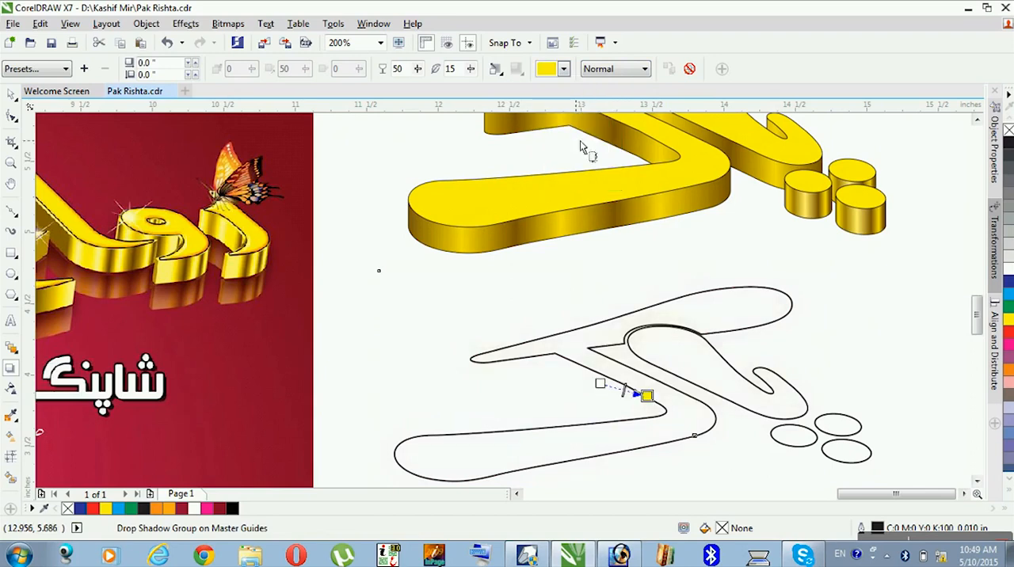
{"action": "left_click", "coordinate": [563, 69]}
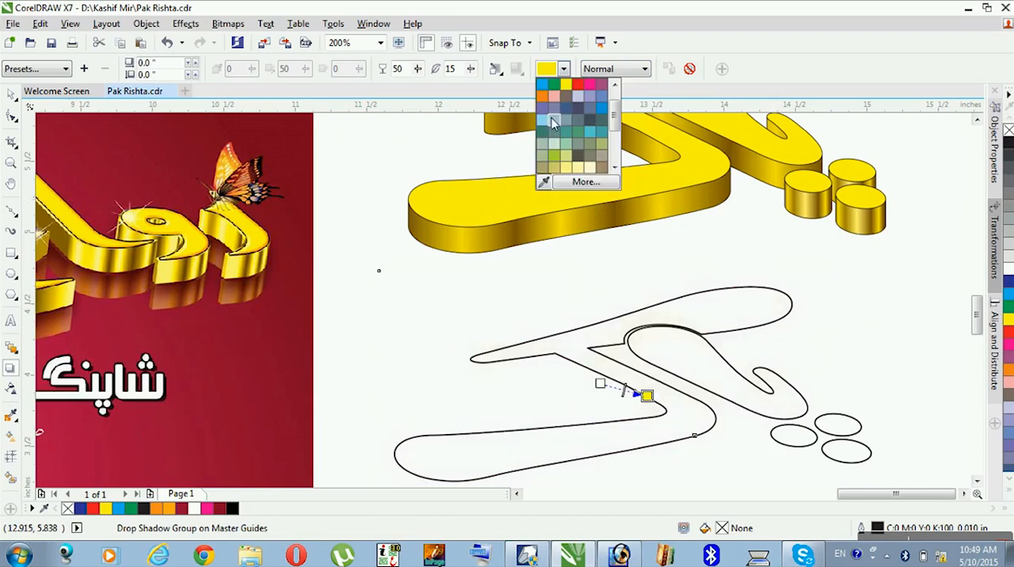
{"action": "left_click", "coordinate": [577, 189]}
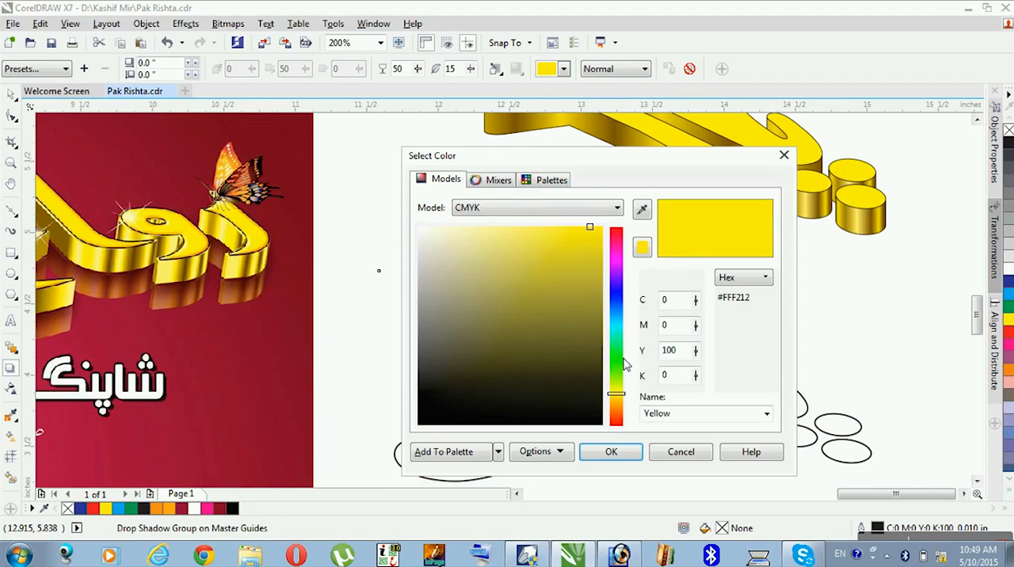
{"action": "mouse_move", "coordinate": [616, 399]}
{"action": "left_mouse_down"}
{"action": "mouse_move", "coordinate": [622, 410]}
{"action": "mouse_move", "coordinate": [611, 406]}
{"action": "mouse_move", "coordinate": [620, 401]}
{"action": "left_mouse_up"}
{"action": "left_click_drag", "start_coordinate": [590, 227], "coordinate": [621, 230]}
{"action": "left_click", "coordinate": [610, 454]}
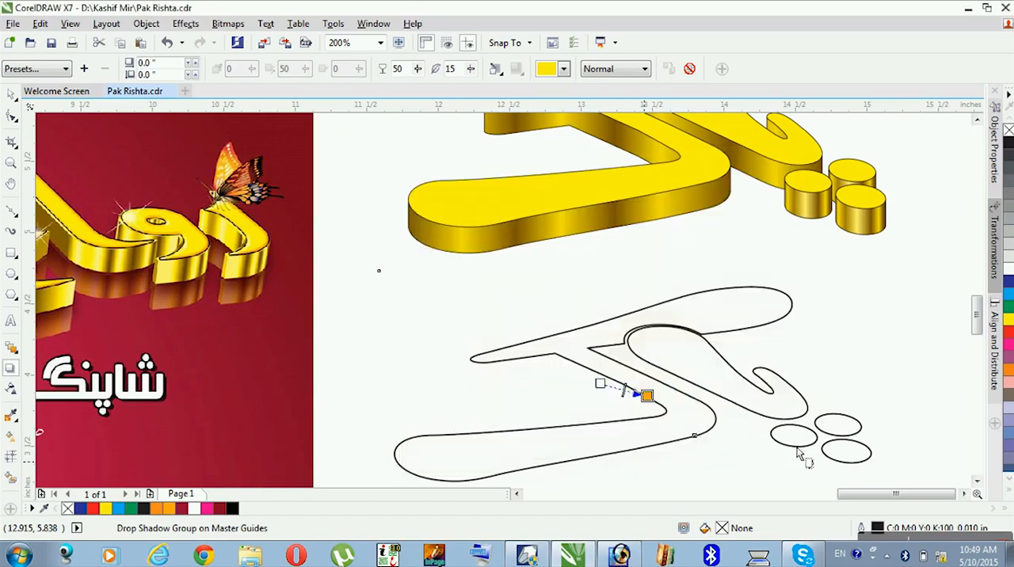
- Set the letter shadow's opacity to 100, its feather direction to Outside and its feathering to 4
{"action": "left_click", "coordinate": [470, 66]}
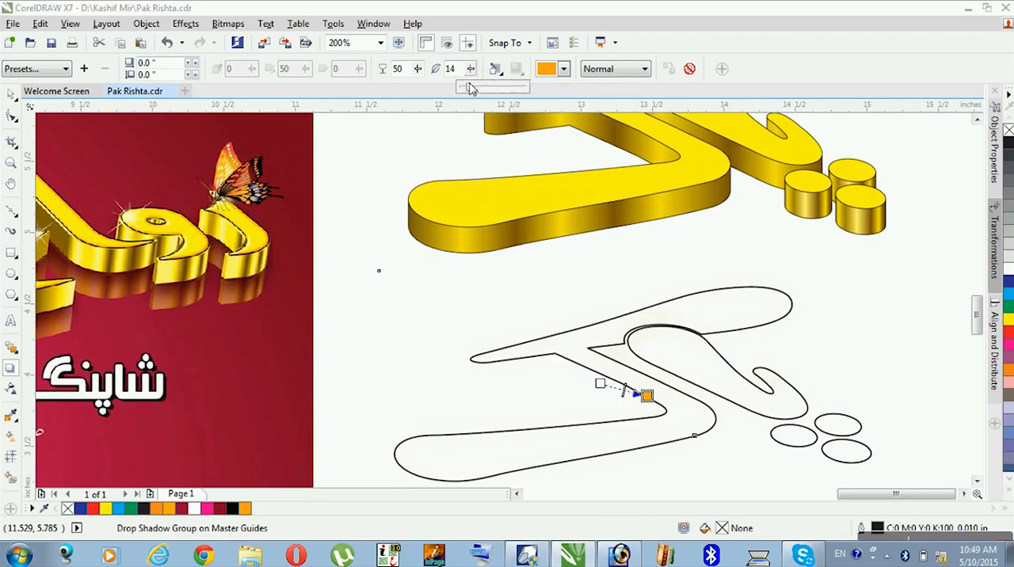
{"action": "left_click_drag", "start_coordinate": [468, 91], "coordinate": [483, 105]}
{"action": "left_click", "coordinate": [418, 68]}
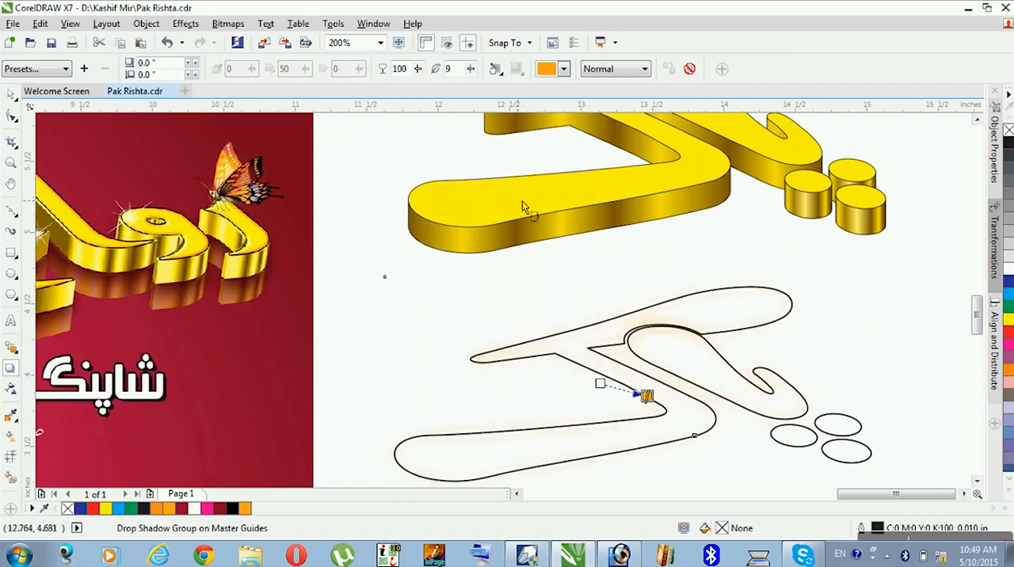
{"action": "left_click", "coordinate": [496, 69]}
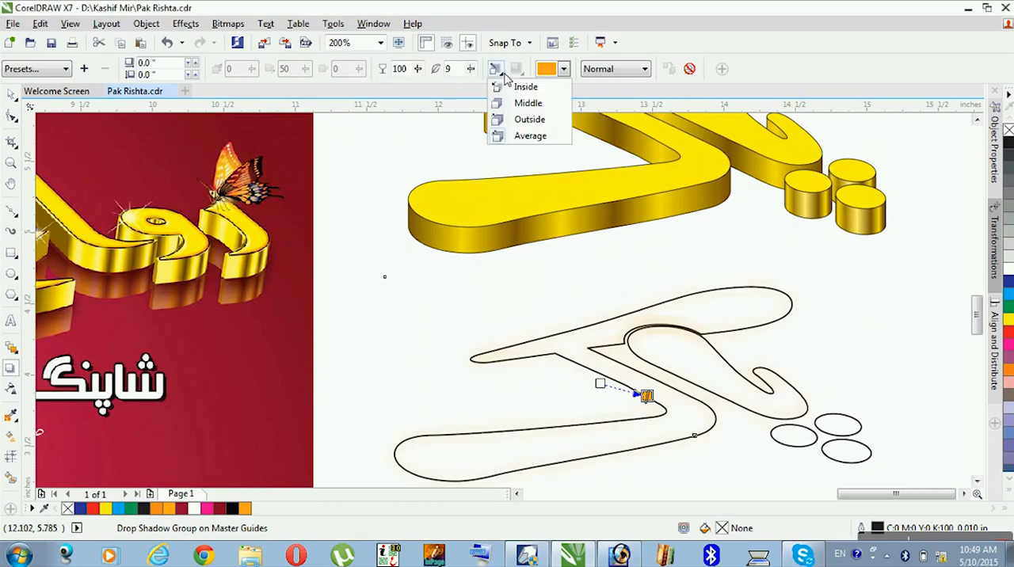
{"action": "left_click", "coordinate": [514, 121]}
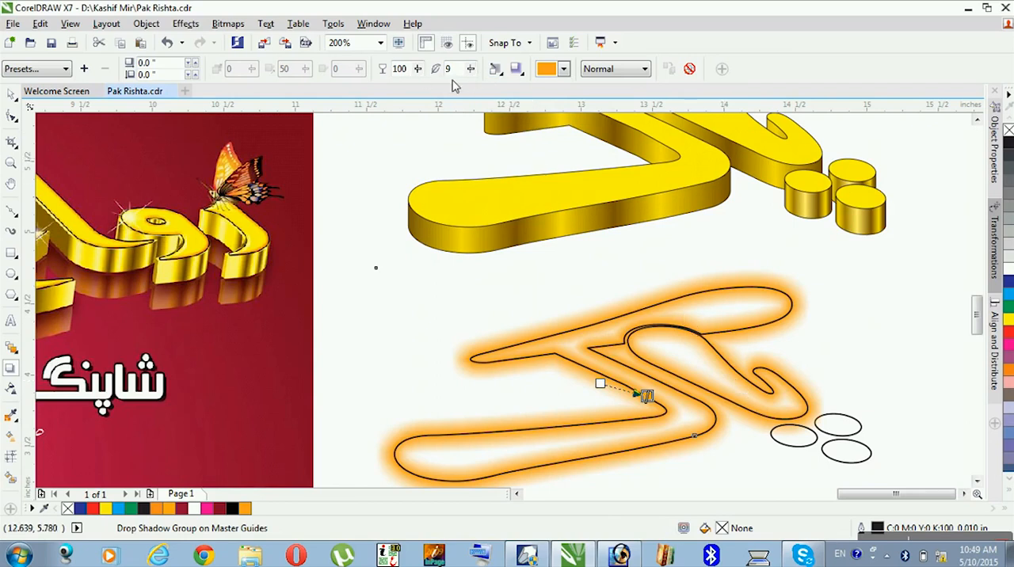
{"action": "left_click_drag", "start_coordinate": [475, 69], "coordinate": [472, 80]}
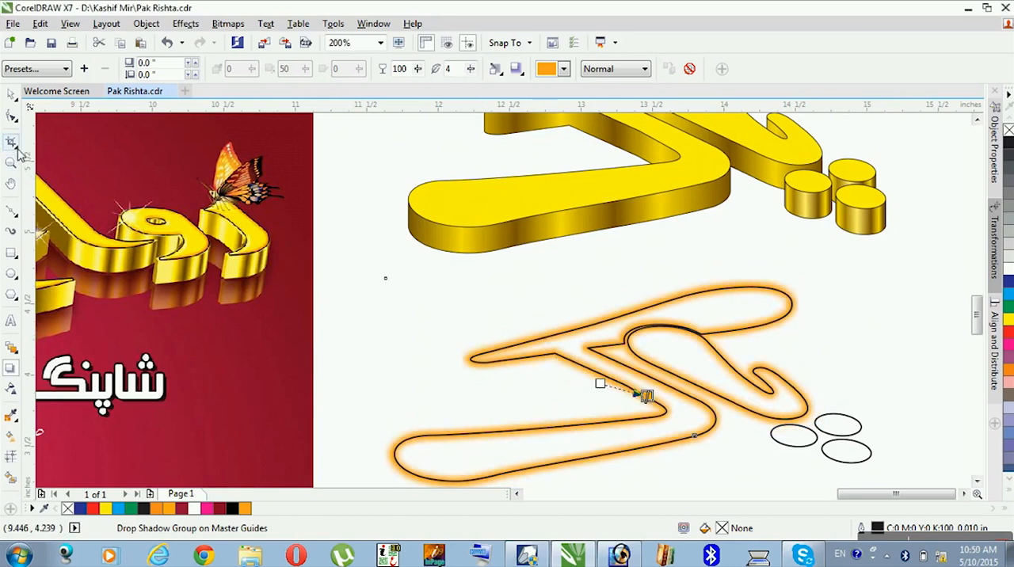
{"action": "left_click", "coordinate": [11, 94]}
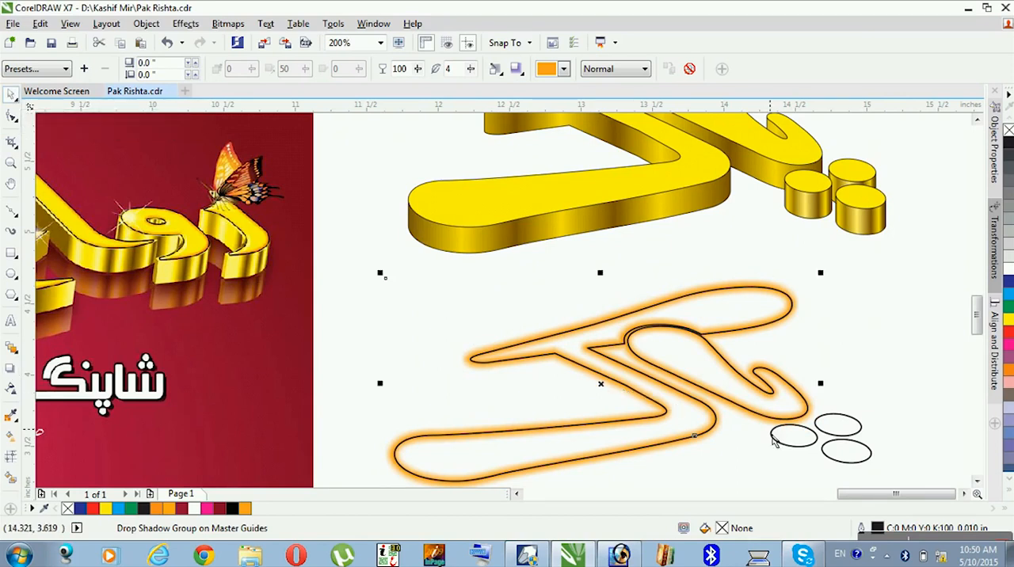
- Apply a drop shadow to the lowest copied dot outline, with Normal merge mode and an orange shadow colour
{"action": "left_click", "coordinate": [864, 436]}
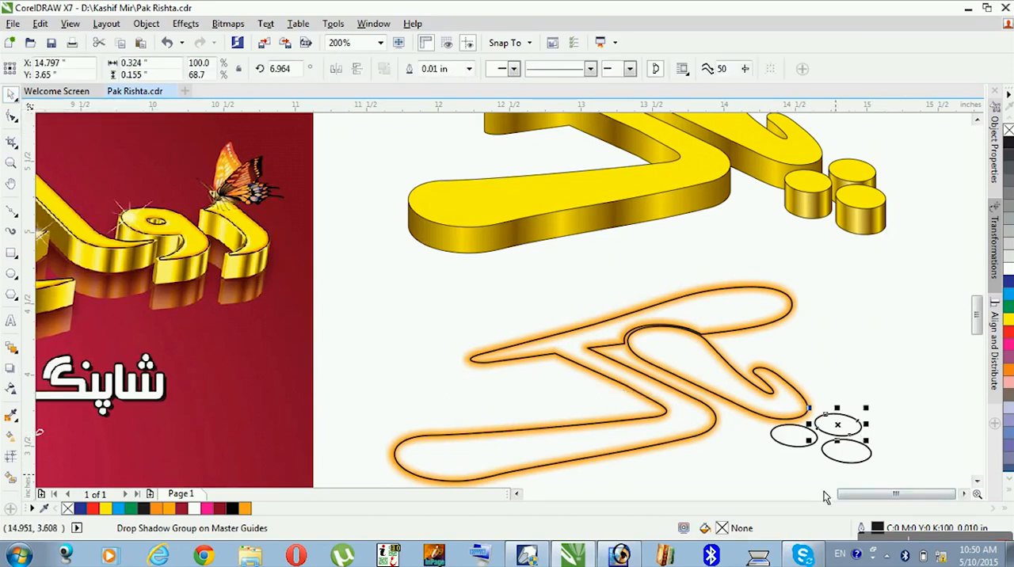
{"action": "left_click", "coordinate": [11, 368]}
{"action": "mouse_move", "coordinate": [845, 451]}
{"action": "left_mouse_down"}
{"action": "mouse_move", "coordinate": [868, 453]}
{"action": "mouse_move", "coordinate": [860, 451]}
{"action": "left_mouse_up"}
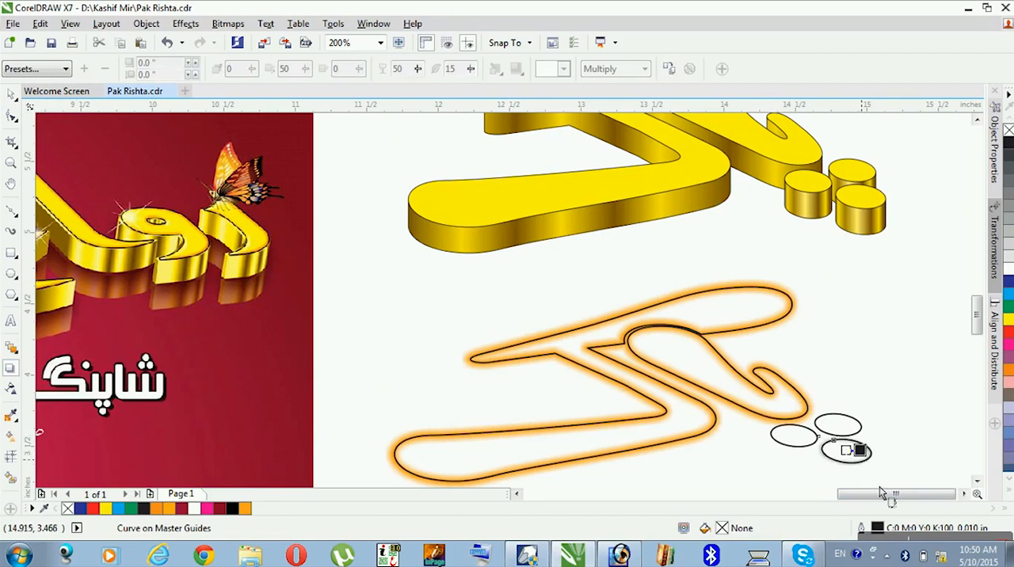
{"action": "left_click", "coordinate": [553, 70]}
{"action": "left_click", "coordinate": [544, 182]}
{"action": "left_click", "coordinate": [700, 307]}
{"action": "left_click", "coordinate": [616, 69]}
{"action": "left_click", "coordinate": [615, 85]}
{"action": "left_click", "coordinate": [555, 70]}
{"action": "left_click", "coordinate": [564, 130]}
- Set the dot shadow's feather direction to Outside, its opacity to 100 and its feathering to 26
{"action": "left_click", "coordinate": [495, 70]}
{"action": "left_click", "coordinate": [515, 120]}
{"action": "mouse_move", "coordinate": [470, 70]}
{"action": "left_mouse_down"}
{"action": "mouse_move", "coordinate": [464, 89]}
{"action": "mouse_move", "coordinate": [454, 87]}
{"action": "mouse_move", "coordinate": [480, 83]}
{"action": "left_mouse_up"}
{"action": "left_click", "coordinate": [495, 69]}
{"action": "left_click", "coordinate": [518, 120]}
{"action": "left_click", "coordinate": [11, 95]}
{"action": "left_click_drag", "start_coordinate": [470, 70], "coordinate": [481, 83]}
- Adjust the dot's shadow colour to a deeper orange (C:0 M:46 Y:100 K:0)
{"action": "left_click", "coordinate": [563, 69]}
{"action": "left_click", "coordinate": [592, 185]}
{"action": "left_click", "coordinate": [556, 229]}
{"action": "left_click", "coordinate": [618, 409]}
{"action": "left_click", "coordinate": [592, 228]}
{"action": "left_click_drag", "start_coordinate": [613, 396], "coordinate": [618, 412]}
{"action": "left_click", "coordinate": [614, 453]}
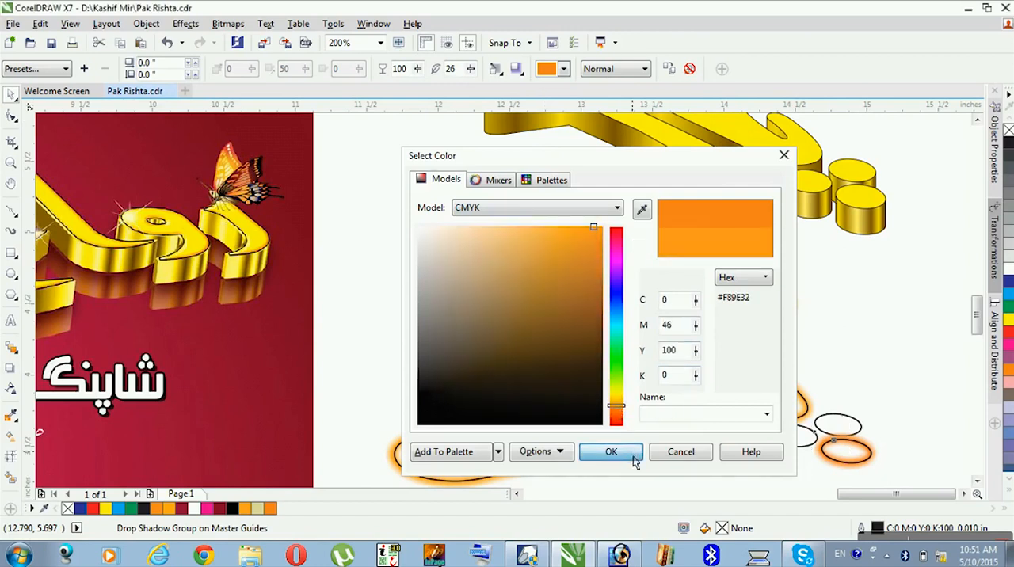
- Check the large letter's shadow colour and set the magenta value of the dot's shadow colour to 41
{"action": "left_click", "coordinate": [563, 68]}
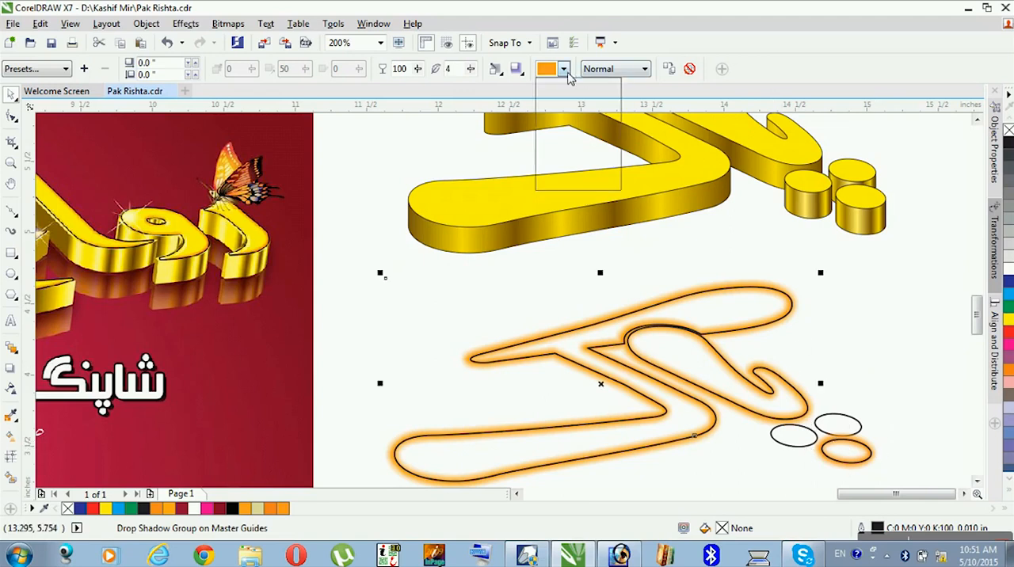
{"action": "left_click", "coordinate": [576, 184]}
{"action": "left_click", "coordinate": [701, 453]}
{"action": "left_click", "coordinate": [868, 460]}
{"action": "left_click", "coordinate": [563, 68]}
{"action": "left_click", "coordinate": [578, 182]}
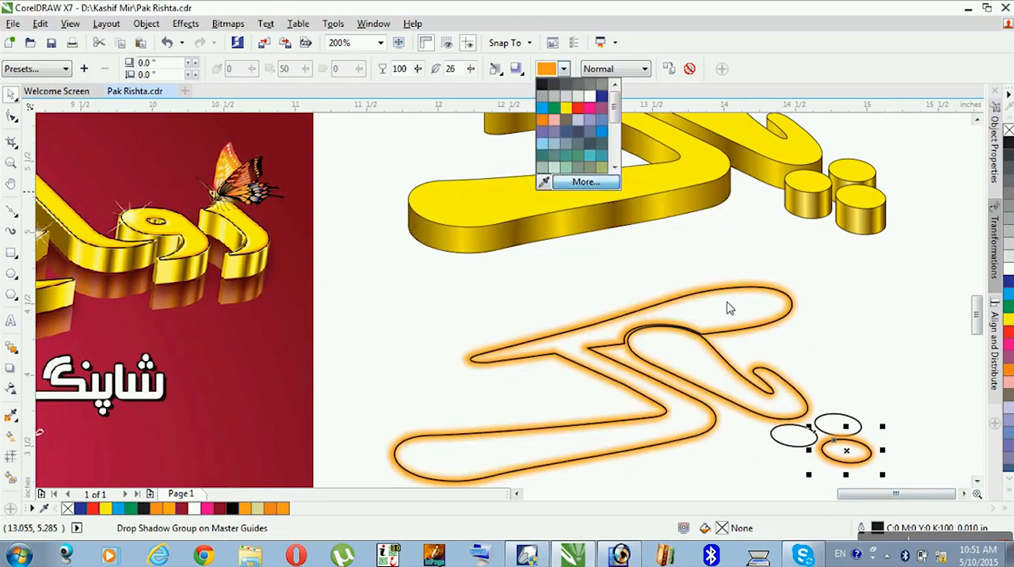
{"action": "double_click", "coordinate": [667, 326]}
{"action": "type", "text": "41"}
{"action": "key", "text": "Tab"}
{"action": "left_click", "coordinate": [620, 455]}
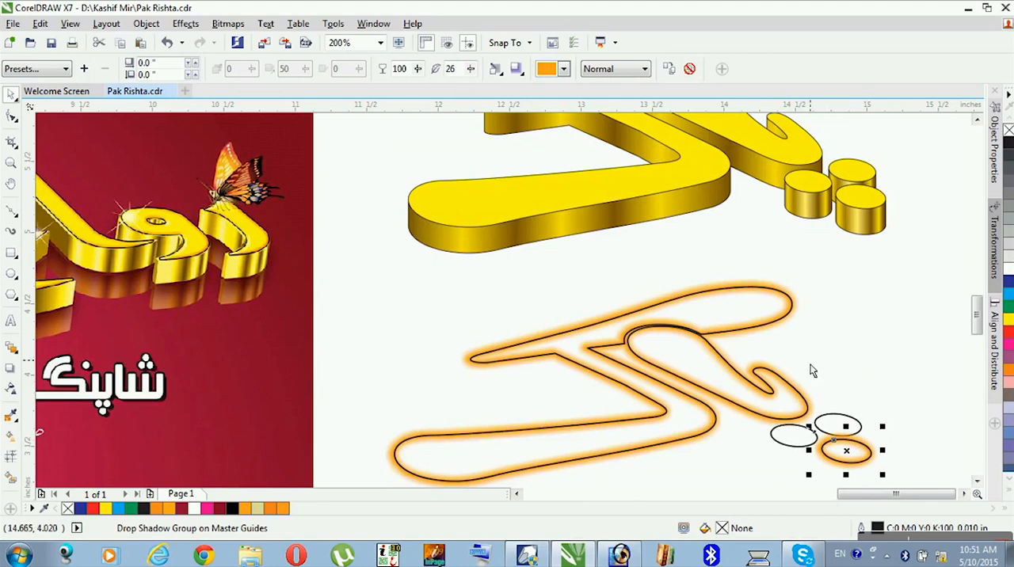
- Break the drop shadow groups of the large letter outline and the lowest dot outline apart
{"action": "left_click", "coordinate": [800, 331]}
{"action": "left_click", "coordinate": [871, 453]}
{"action": "right_click", "coordinate": [801, 310]}
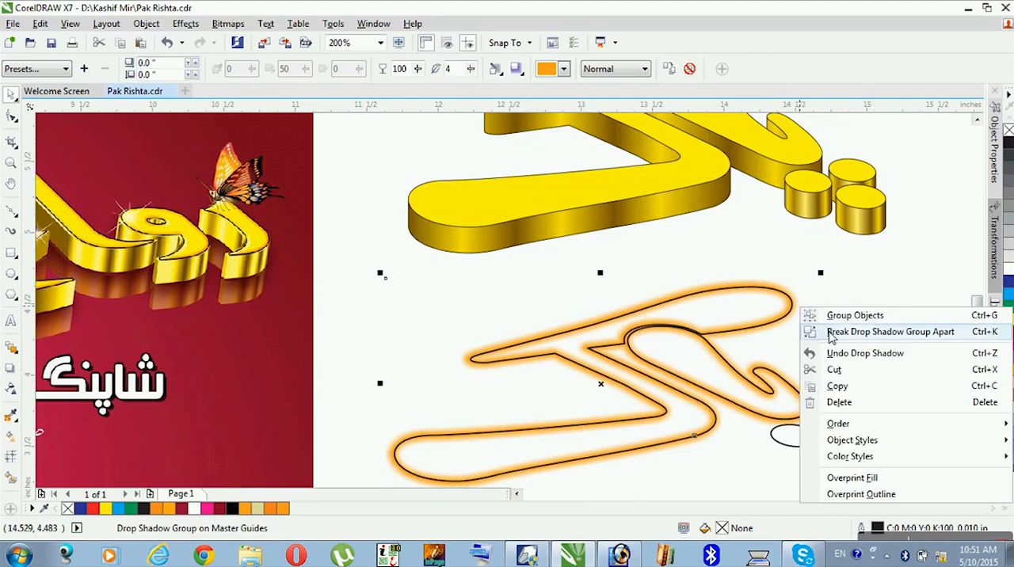
{"action": "left_click", "coordinate": [832, 333]}
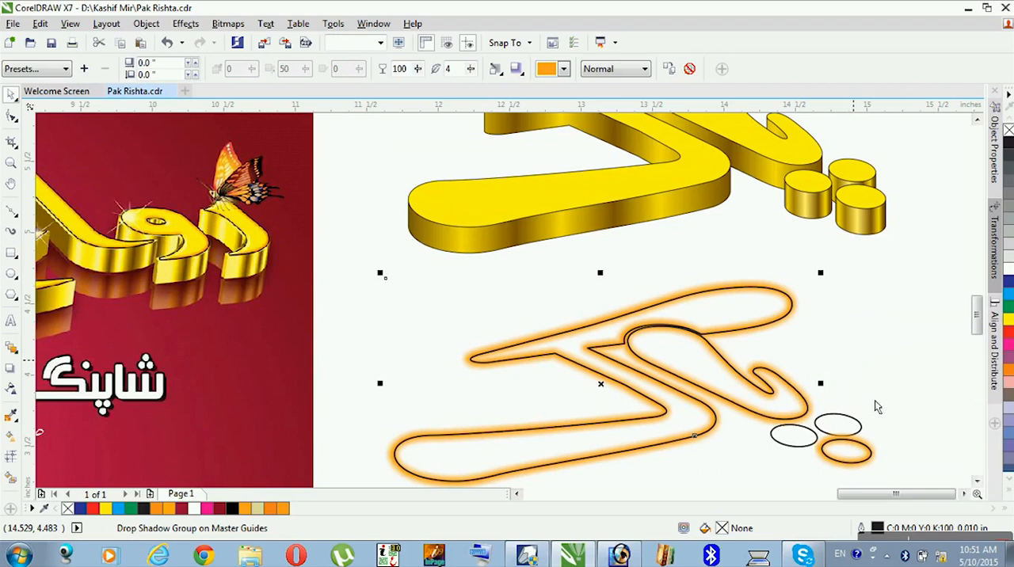
{"action": "right_click", "coordinate": [876, 450]}
{"action": "left_click", "coordinate": [879, 276]}
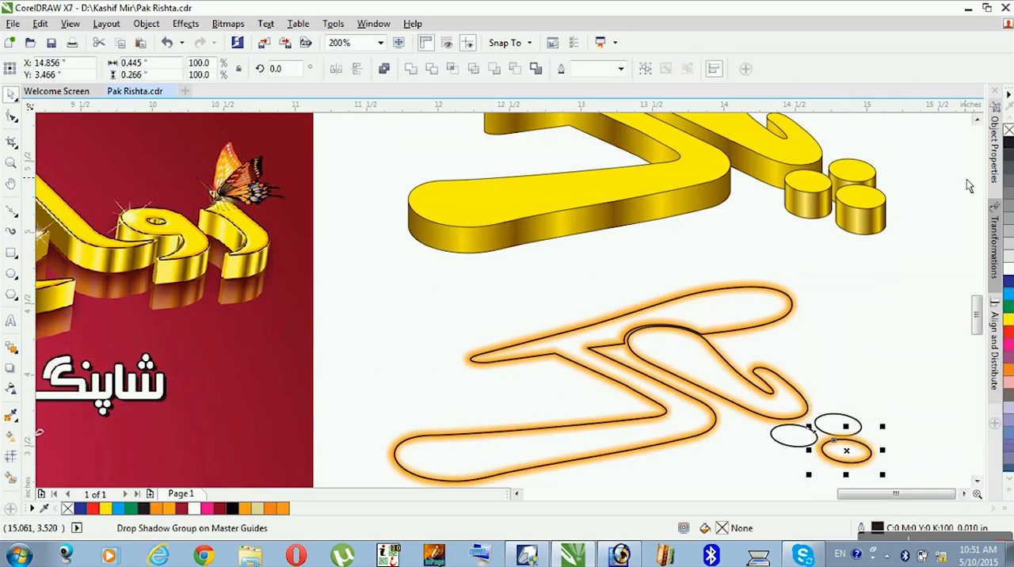
- Detach the large letter's orange glow from its copied outline and centre it on the gold letter's yellow top face
{"action": "left_click", "coordinate": [976, 120]}
{"action": "left_click", "coordinate": [977, 119]}
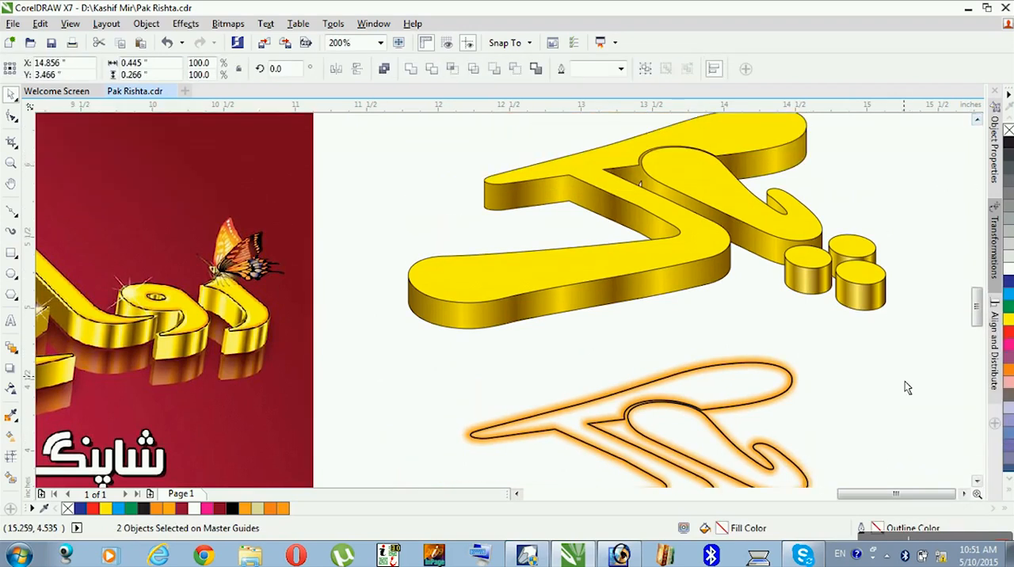
{"action": "left_click", "coordinate": [786, 370]}
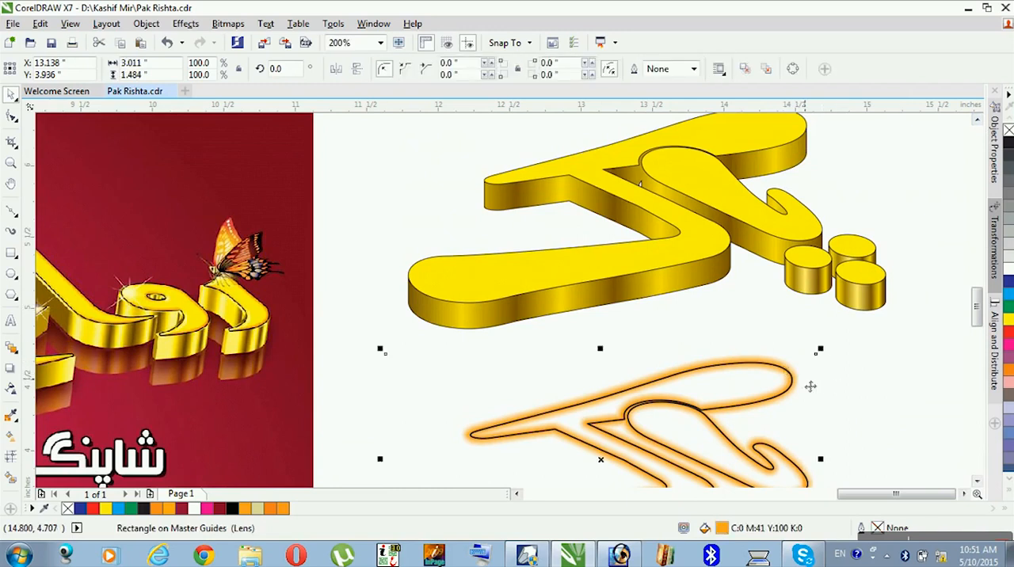
{"action": "left_click_drag", "start_coordinate": [789, 366], "coordinate": [782, 334]}
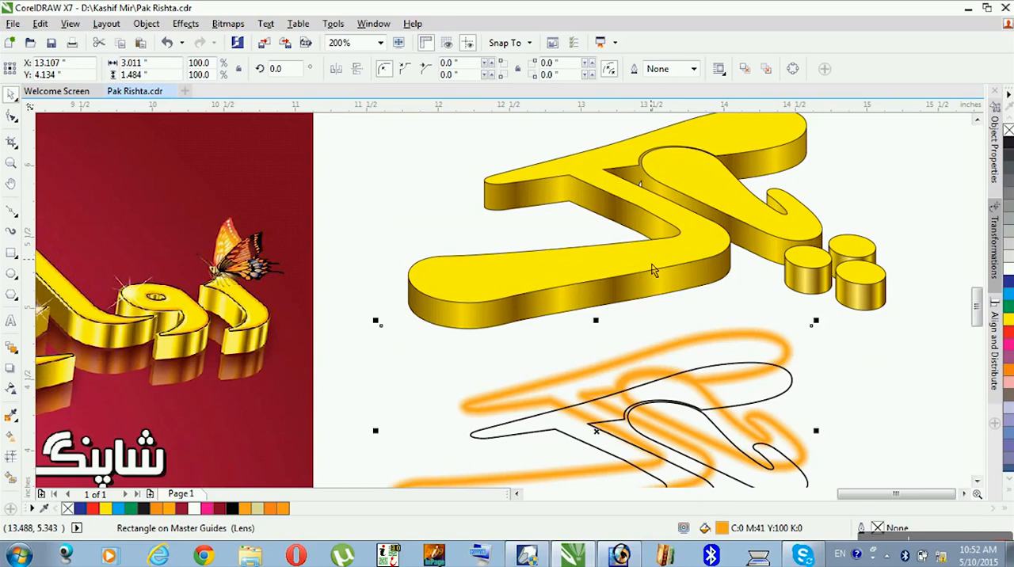
{"action": "left_click", "coordinate": [652, 269], "text": "shift"}
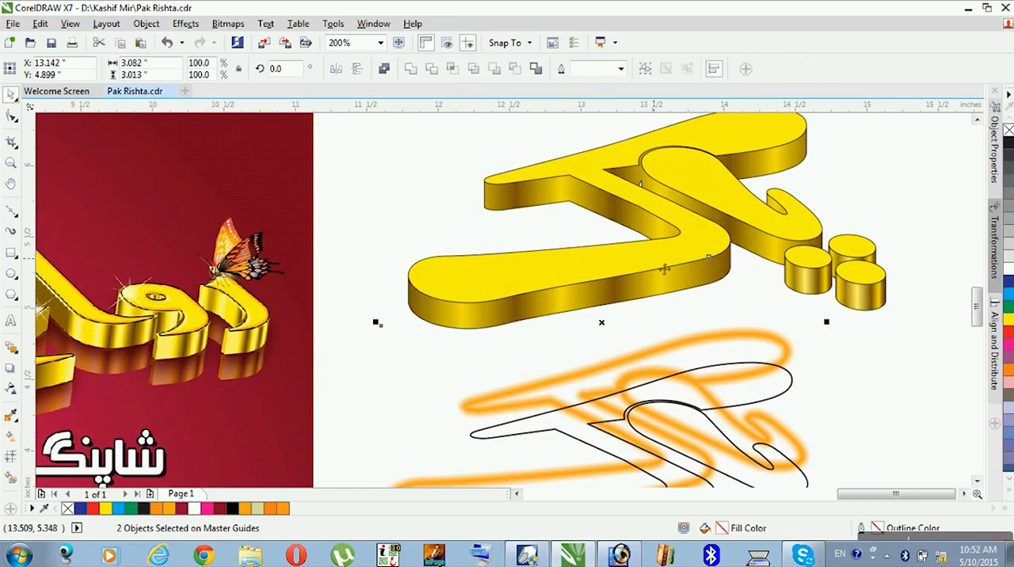
{"action": "key", "text": "c"}
{"action": "key", "text": "e"}
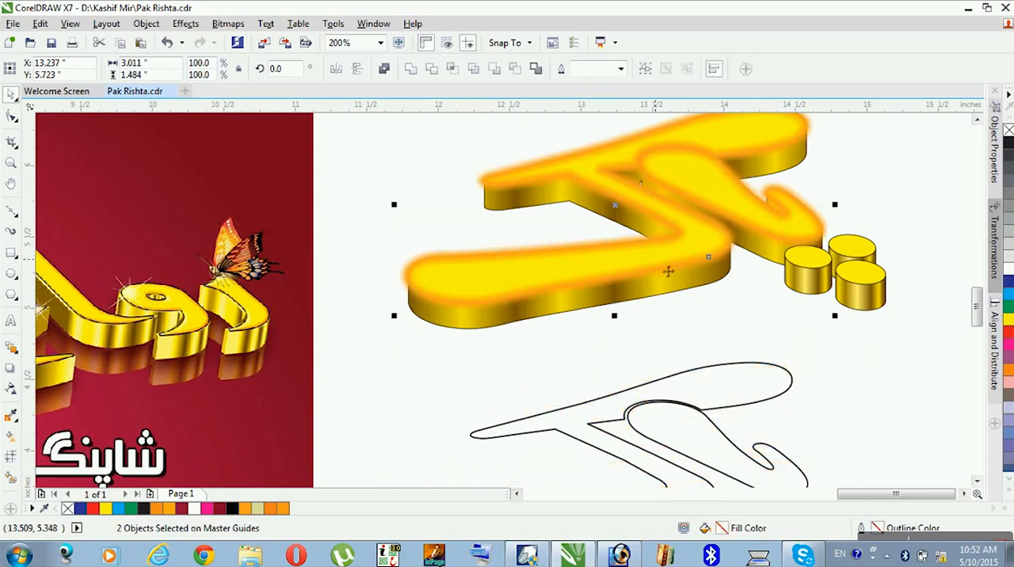
- Send the large glow to the back of the layer and PowerClip it inside the letter's yellow top face
{"action": "left_click", "coordinate": [908, 219]}
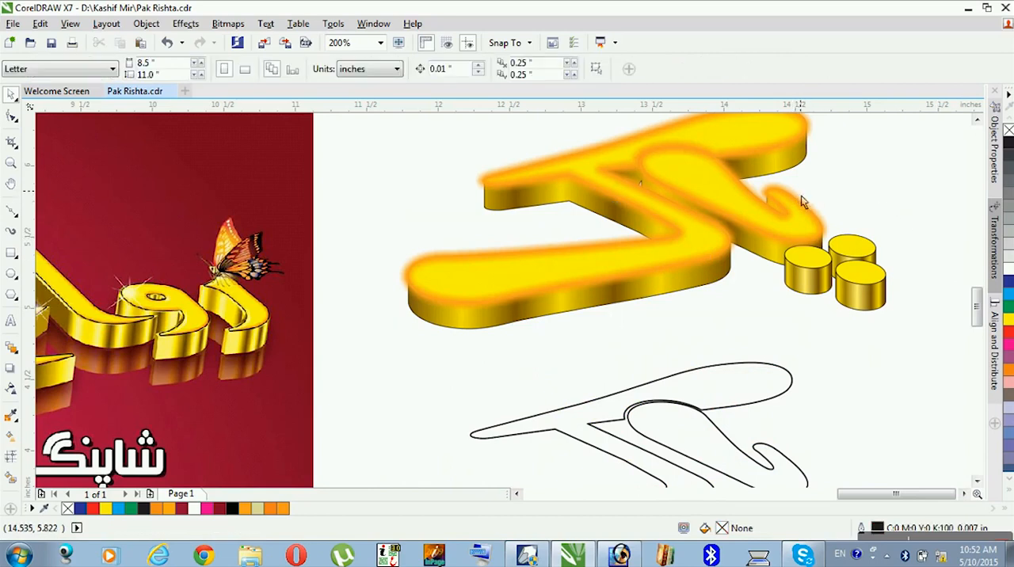
{"action": "left_click", "coordinate": [844, 226]}
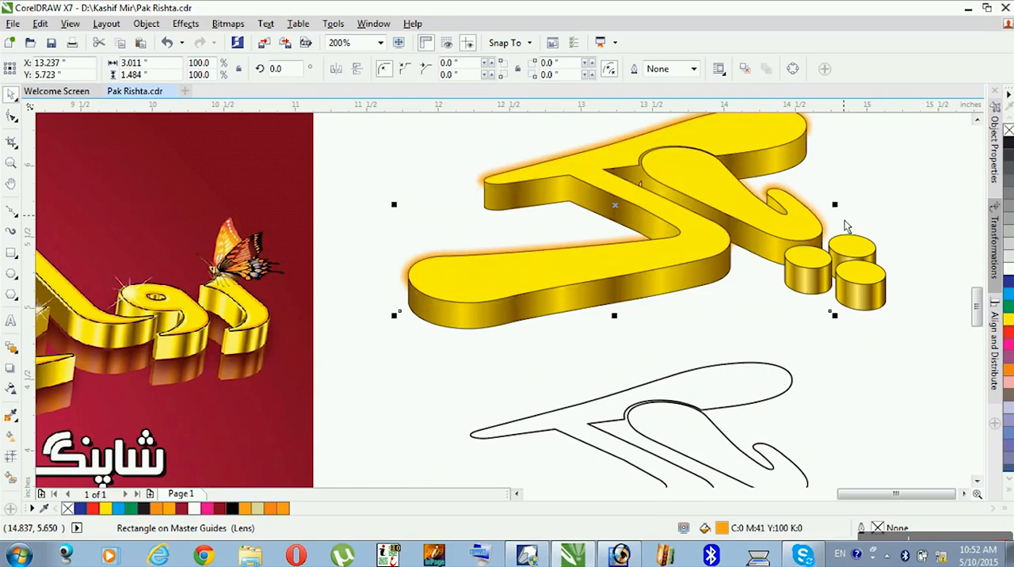
{"action": "right_click", "coordinate": [824, 205]}
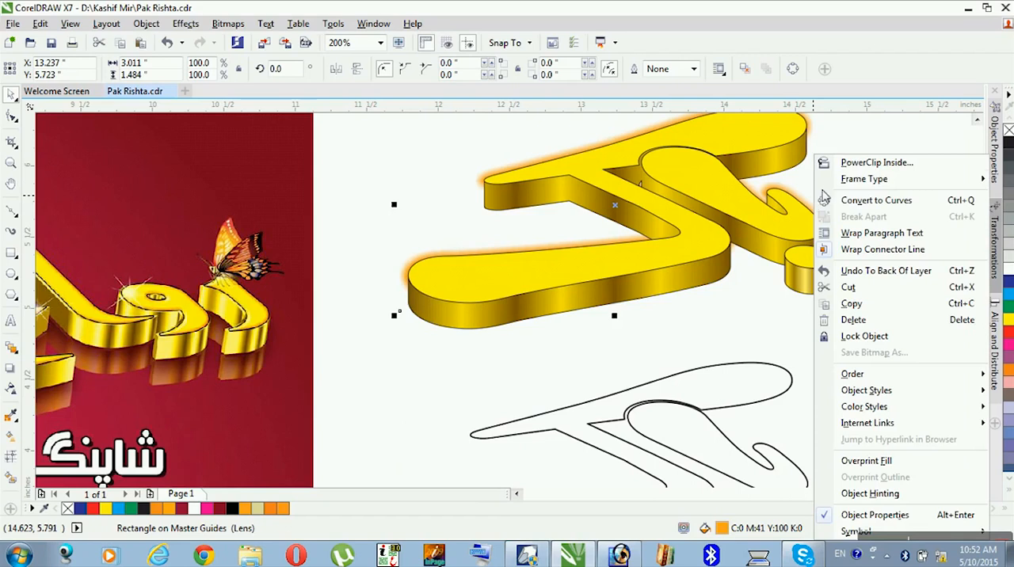
{"action": "left_click", "coordinate": [857, 163]}
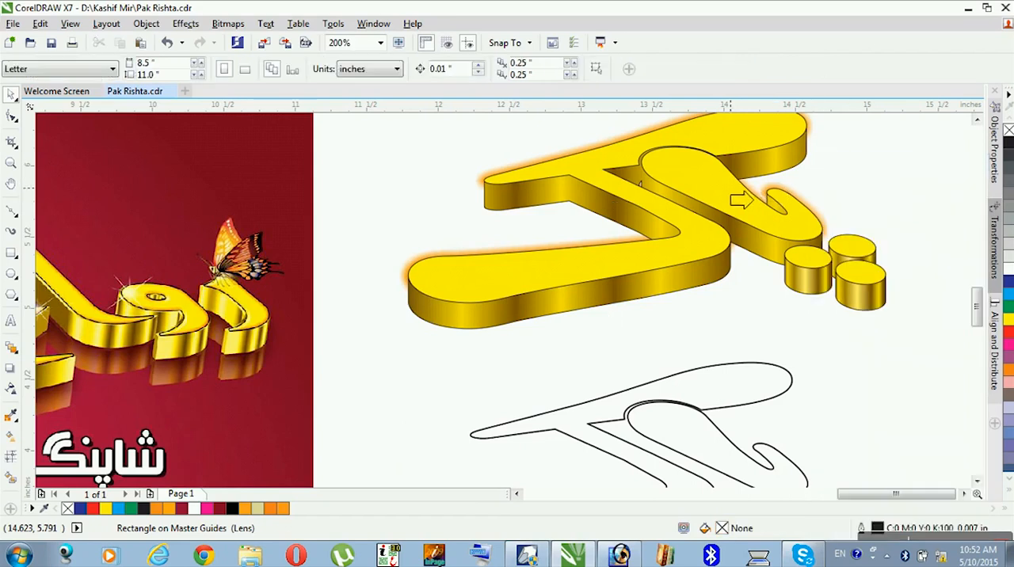
{"action": "left_click", "coordinate": [724, 200]}
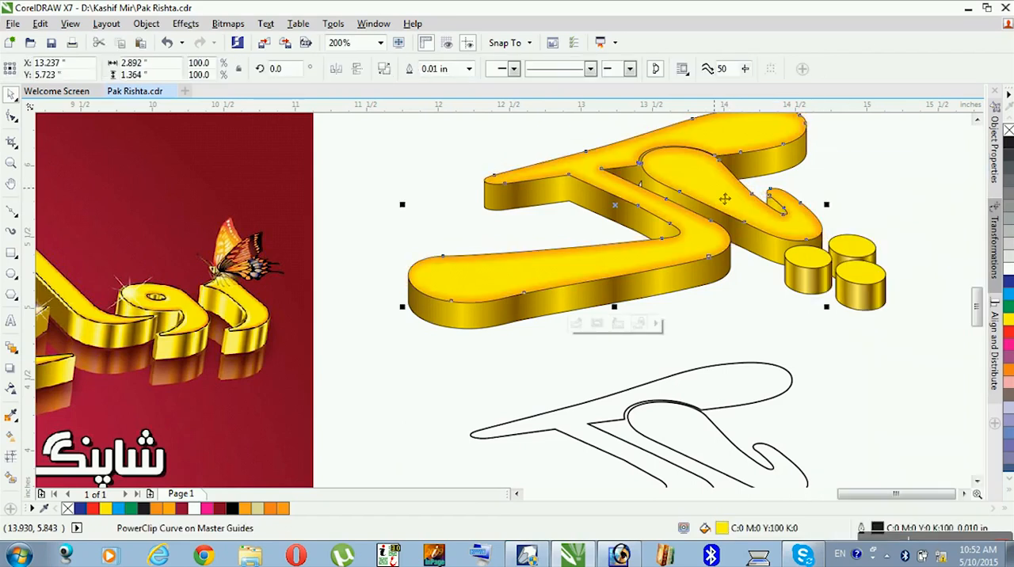
- Move the dot's orange glow off its outline into the space below the gold dots and duplicate it to make three glow rings
{"action": "left_click", "coordinate": [870, 415]}
{"action": "left_click", "coordinate": [976, 481]}
{"action": "left_click_drag", "start_coordinate": [871, 482], "coordinate": [877, 324]}
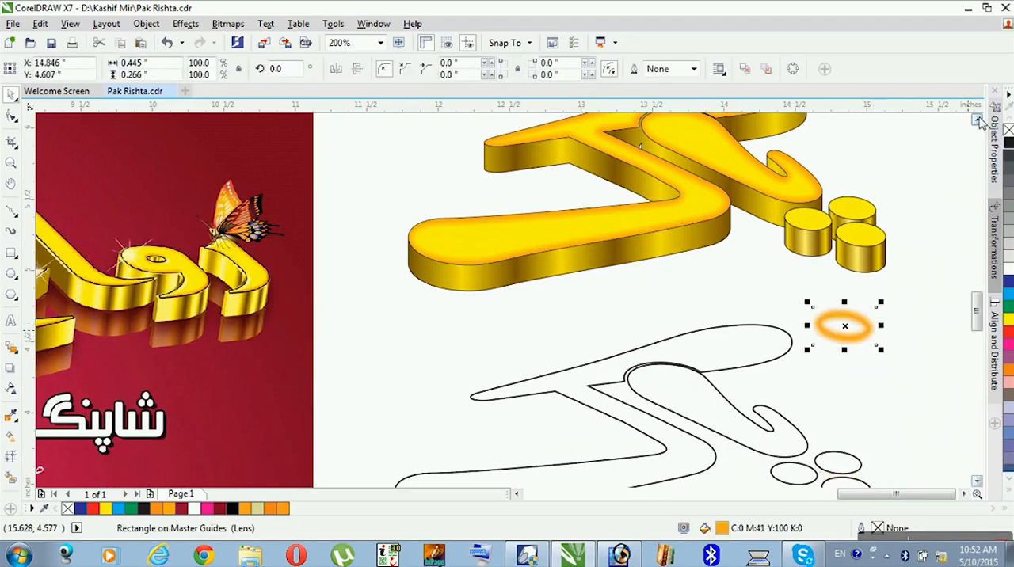
{"action": "left_click", "coordinate": [977, 118]}
{"action": "left_click", "coordinate": [977, 119]}
{"action": "left_click_drag", "start_coordinate": [873, 422], "coordinate": [837, 459]}
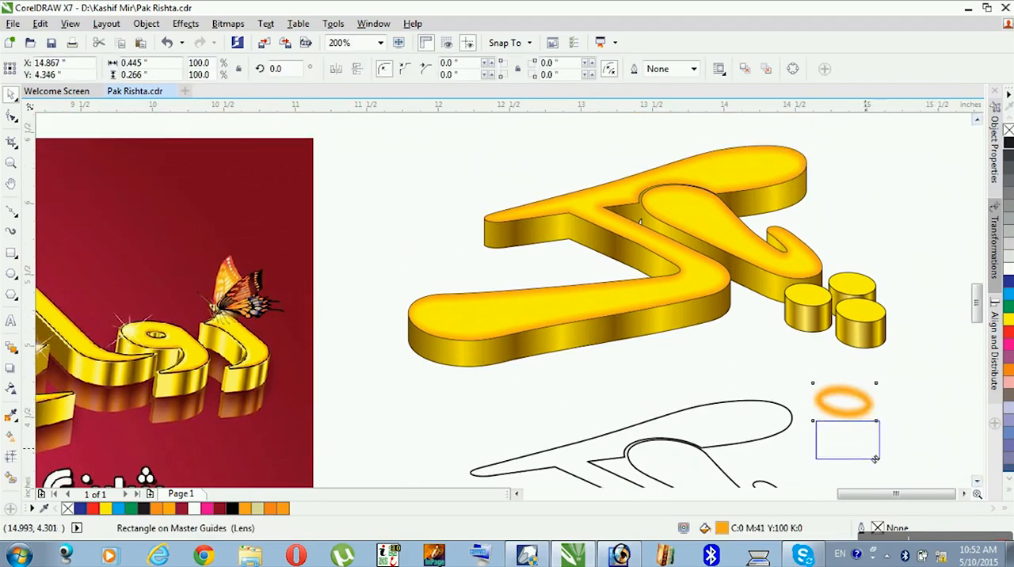
{"action": "key", "text": "ctrl+d"}
{"action": "left_click", "coordinate": [882, 457]}
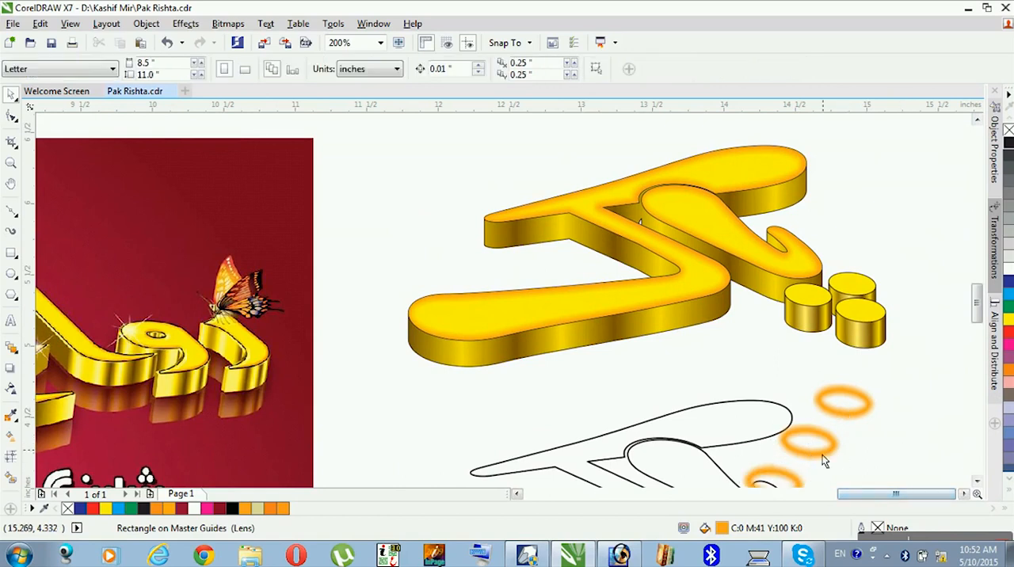
- Centre one orange glow ring on the top face of each of the three gold dots
{"action": "left_click", "coordinate": [774, 480]}
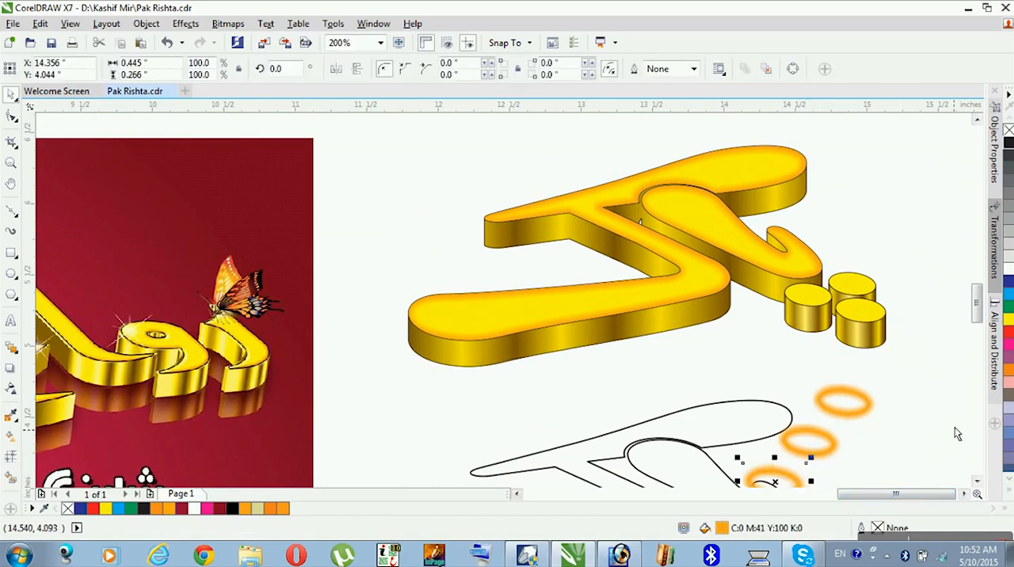
{"action": "left_click", "coordinate": [864, 292], "text": "shift"}
{"action": "key", "text": "c"}
{"action": "key", "text": "e"}
{"action": "left_click", "coordinate": [847, 400]}
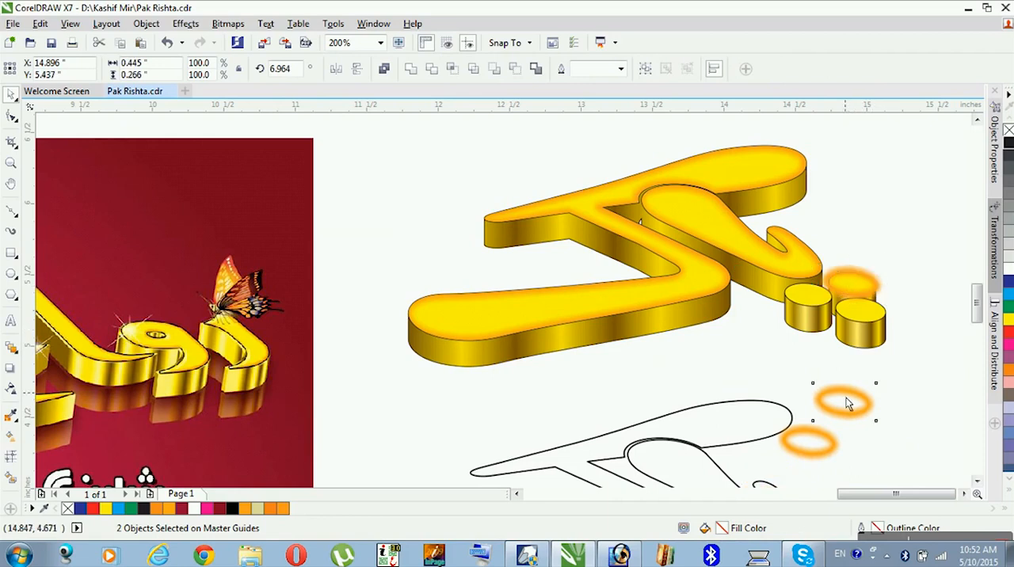
{"action": "left_click", "coordinate": [868, 333], "text": "shift"}
{"action": "key", "text": "c"}
{"action": "key", "text": "e"}
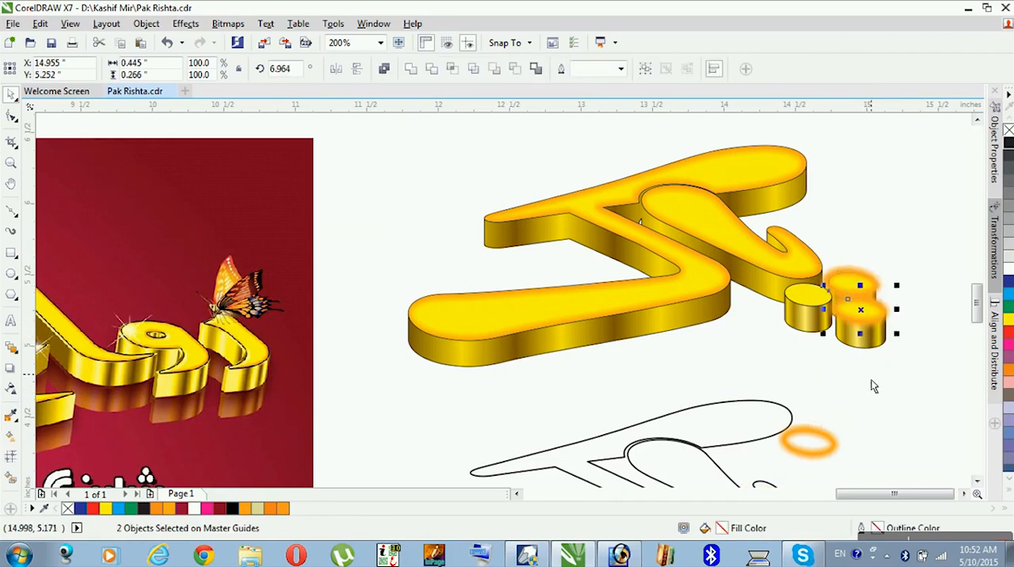
{"action": "left_click", "coordinate": [827, 450]}
{"action": "left_click", "coordinate": [809, 302], "text": "shift"}
{"action": "key", "text": "c"}
{"action": "key", "text": "e"}
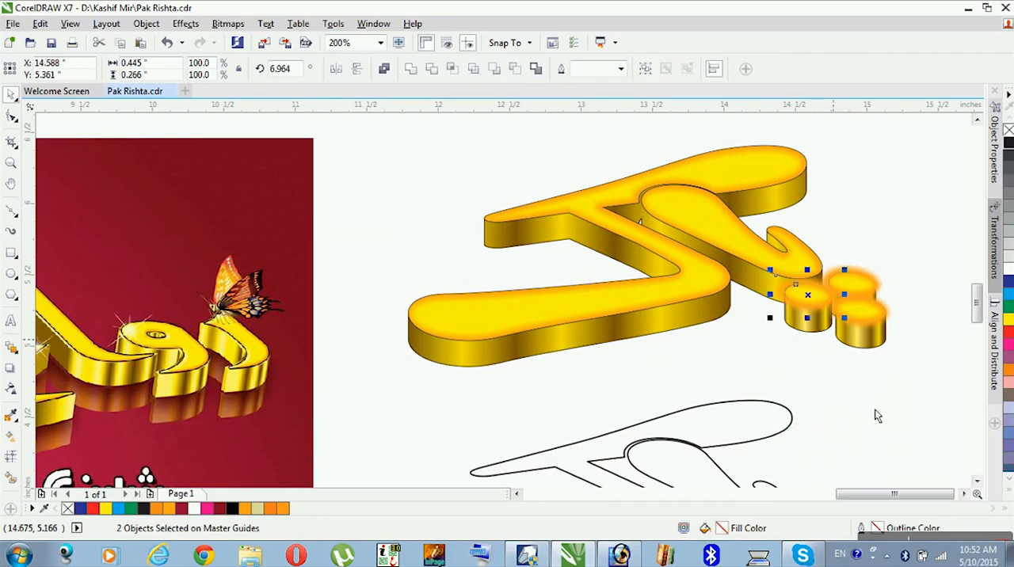
- Send the left dot's glow ring to the back of the layer
{"action": "key", "text": "Escape"}
{"action": "left_click", "coordinate": [812, 316]}
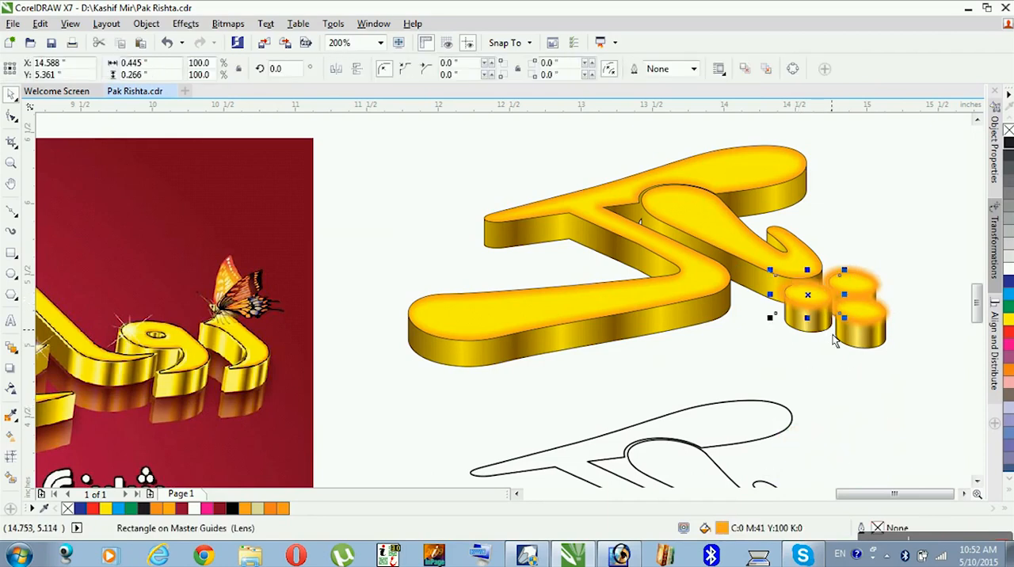
{"action": "key", "text": "shift+Page_Down"}
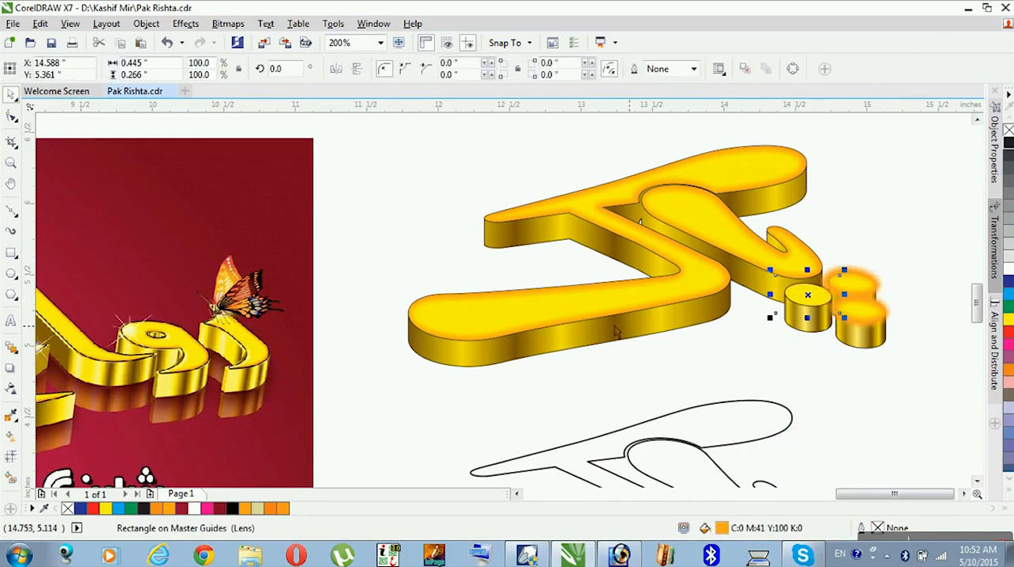
{"action": "right_click", "coordinate": [779, 320]}
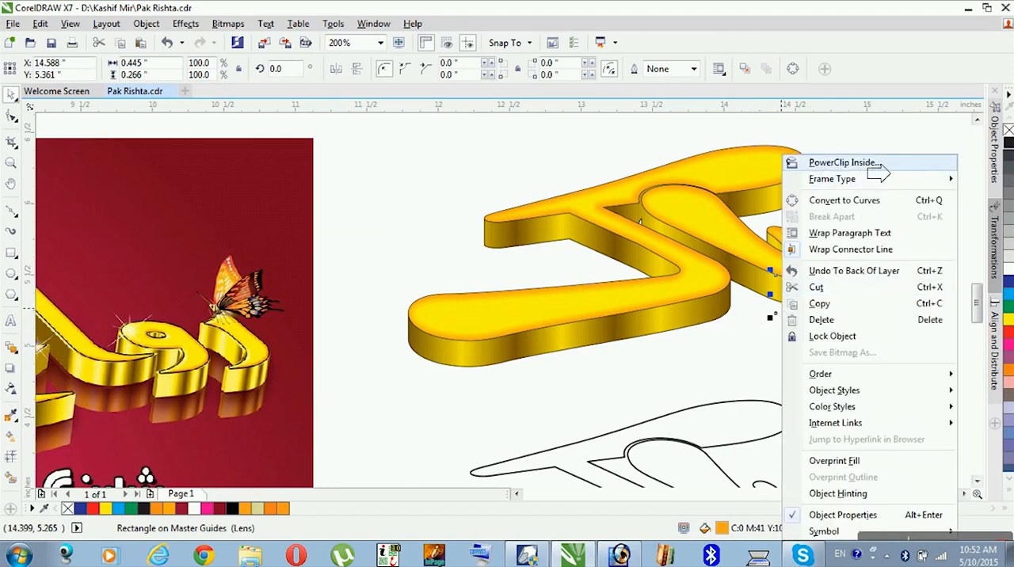
{"action": "left_click", "coordinate": [844, 163]}
{"action": "left_click", "coordinate": [849, 313]}
{"action": "left_click", "coordinate": [790, 315]}
- PowerClip the left dot's glow inside that dot's yellow top face
{"action": "right_click", "coordinate": [780, 317]}
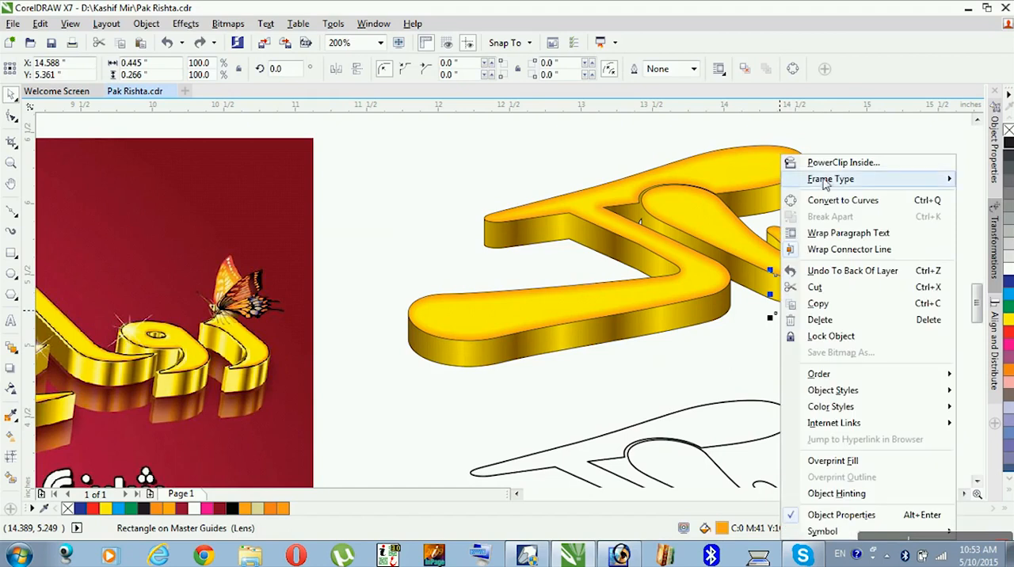
{"action": "left_click", "coordinate": [824, 159]}
{"action": "left_click", "coordinate": [796, 303]}
{"action": "left_click", "coordinate": [854, 410]}
- Send the lower-right dot's glow to the back of the layer and PowerClip it inside that dot's top face
{"action": "left_click", "coordinate": [885, 332]}
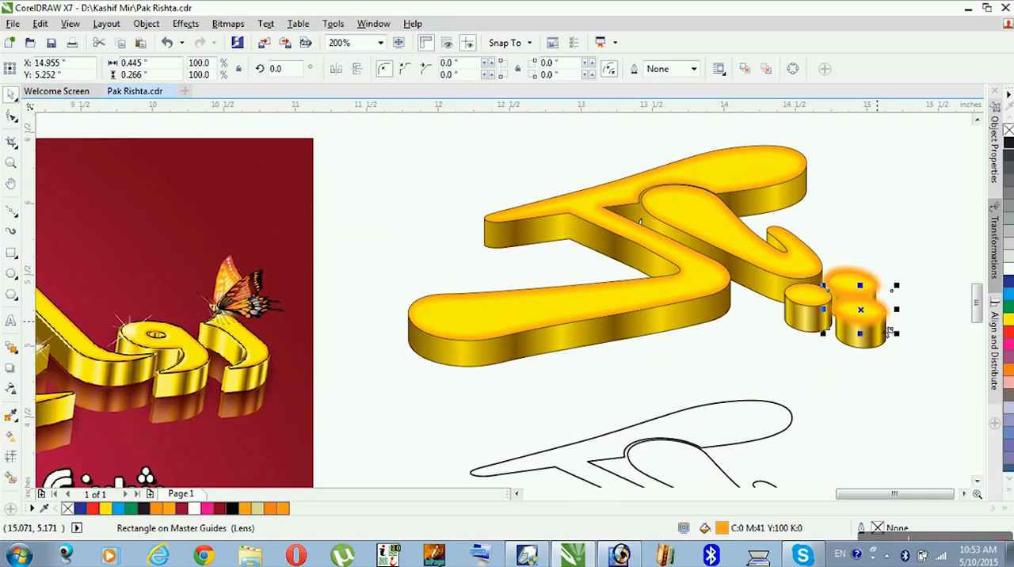
{"action": "key", "text": "shift+Page_Down"}
{"action": "right_click", "coordinate": [897, 329]}
{"action": "right_click", "coordinate": [898, 320]}
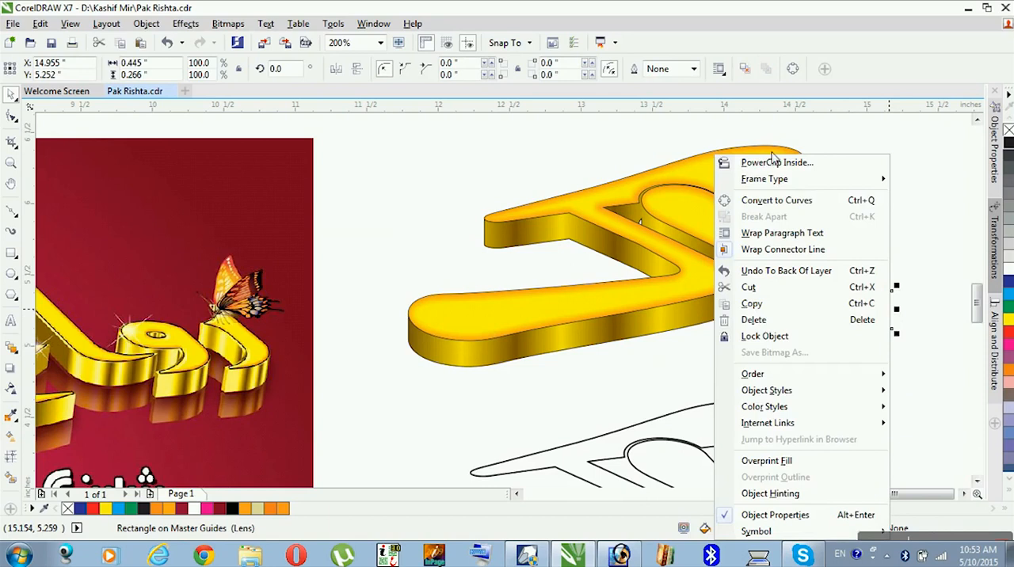
{"action": "left_click", "coordinate": [772, 161]}
{"action": "left_click", "coordinate": [872, 329]}
{"action": "left_click", "coordinate": [919, 336]}
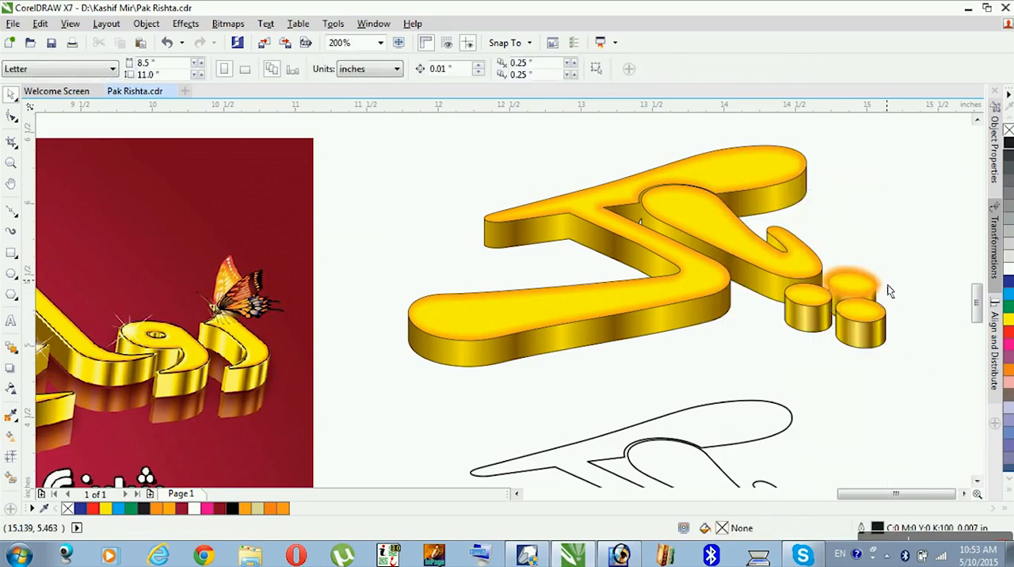
- Send the uppermost dot's glow to the back of the layer and PowerClip it inside that dot's top face
{"action": "left_click", "coordinate": [881, 291]}
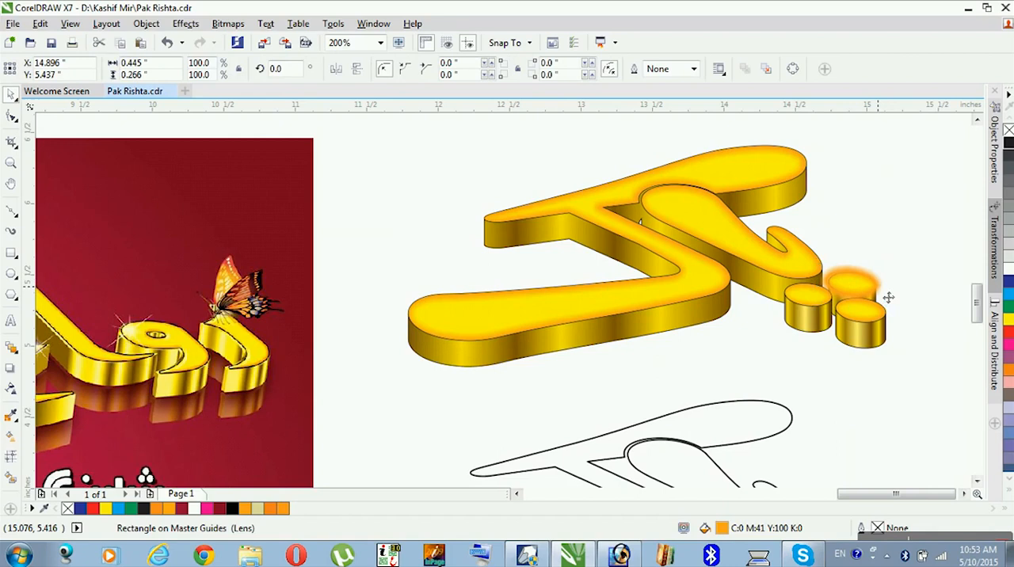
{"action": "right_click", "coordinate": [879, 282]}
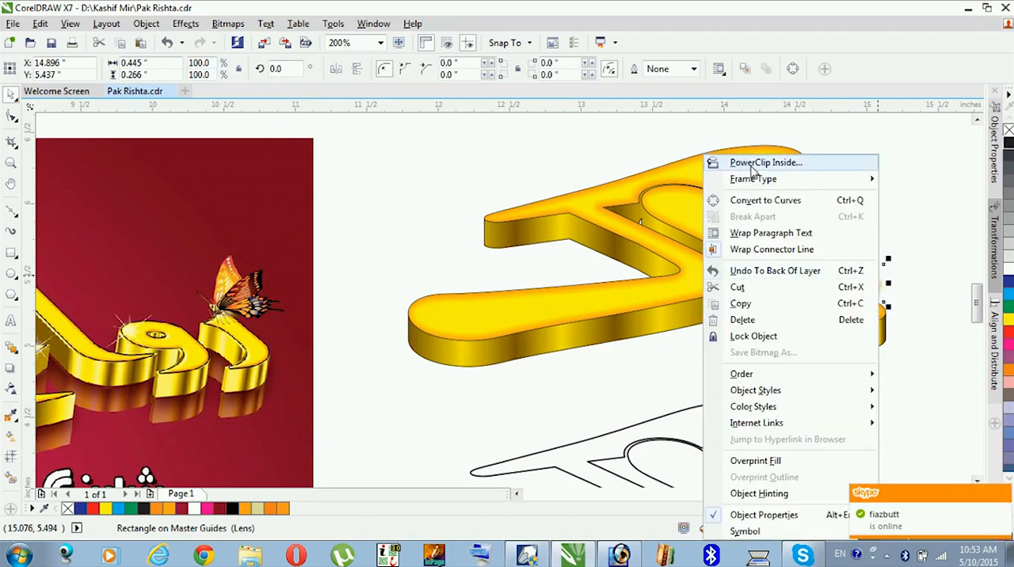
{"action": "left_click", "coordinate": [765, 163]}
{"action": "left_click", "coordinate": [851, 290]}
{"action": "left_click", "coordinate": [898, 312]}
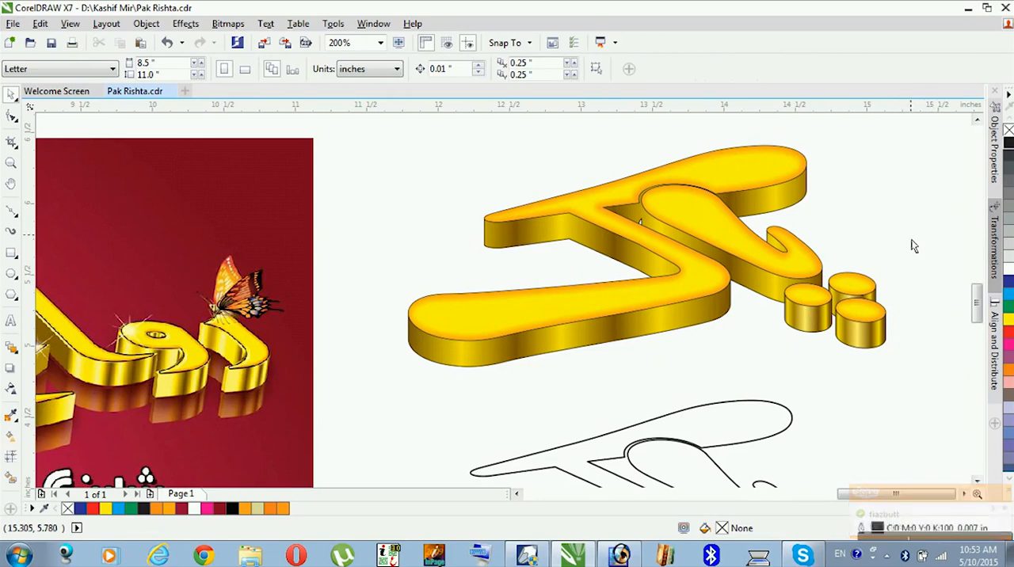
- Edit the large letter's PowerClip contents, tint the orange glow towards yellow, and finish editing
{"action": "right_click", "coordinate": [791, 168]}
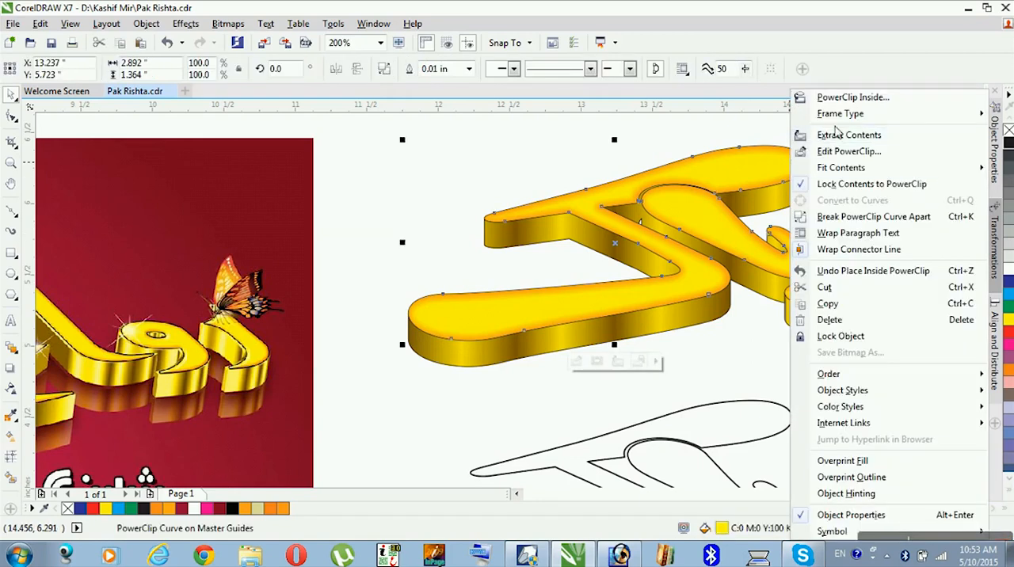
{"action": "left_click", "coordinate": [849, 151]}
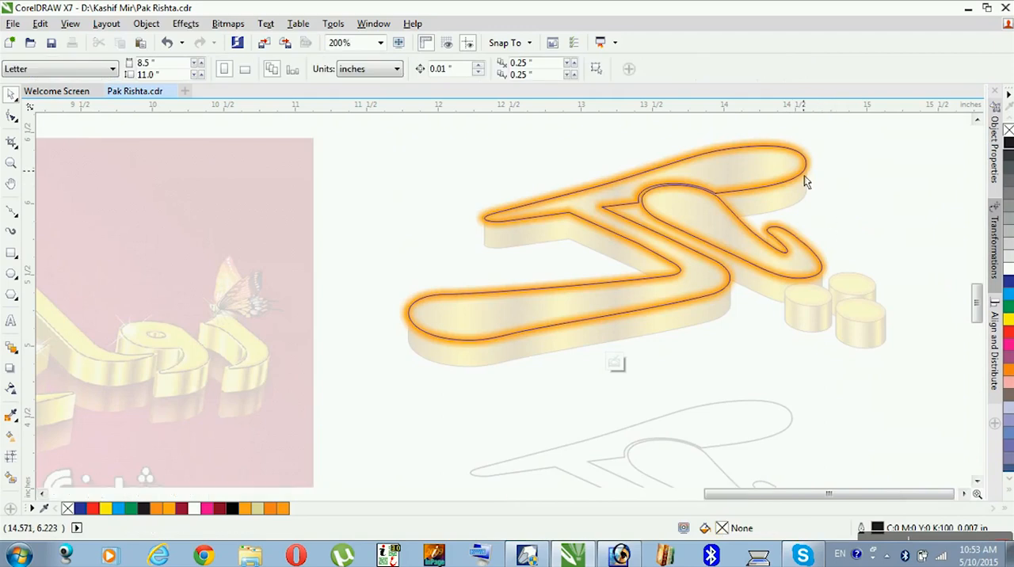
{"action": "left_click", "coordinate": [820, 210]}
{"action": "left_click", "coordinate": [1009, 330]}
{"action": "left_click", "coordinate": [1008, 324], "text": "ctrl"}
{"action": "left_click", "coordinate": [689, 386], "text": "ctrl"}
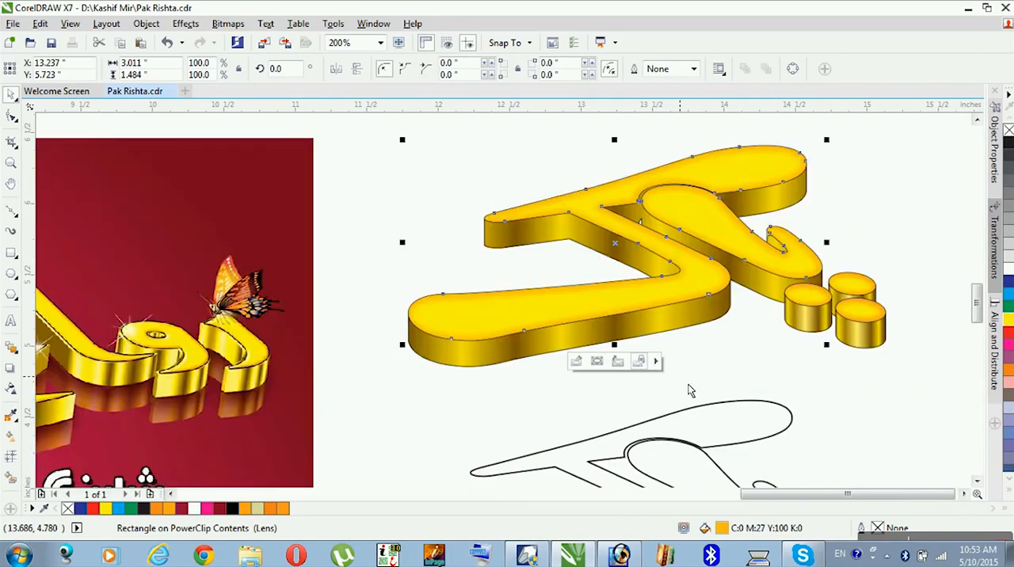
- Edit the uppermost dot's PowerClip contents, tint its glow towards yellow, and finish editing
{"action": "left_click", "coordinate": [859, 310], "text": "ctrl"}
{"action": "left_click", "coordinate": [850, 314]}
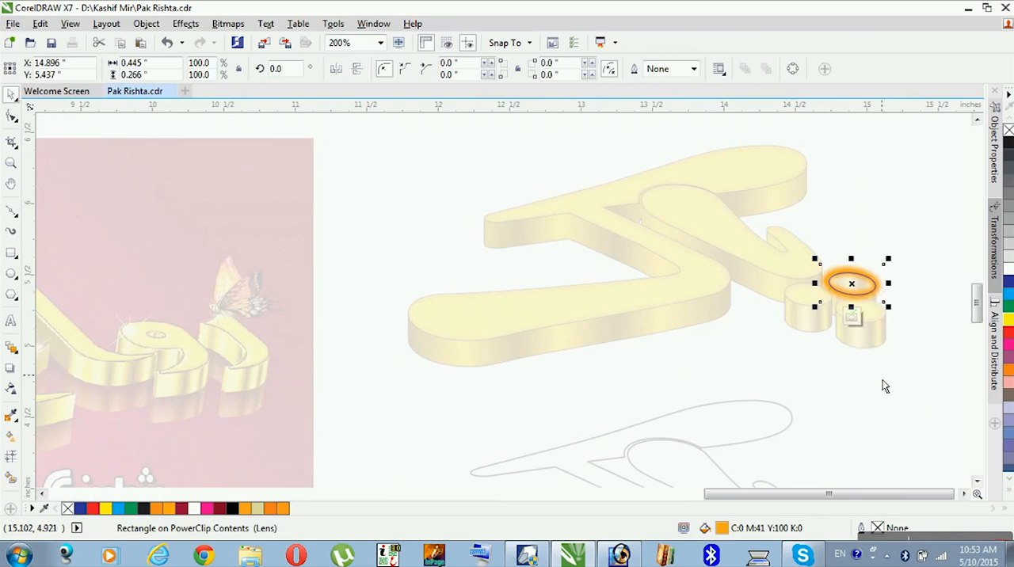
{"action": "left_click", "coordinate": [1008, 324]}
{"action": "left_click", "coordinate": [737, 411], "text": "ctrl"}
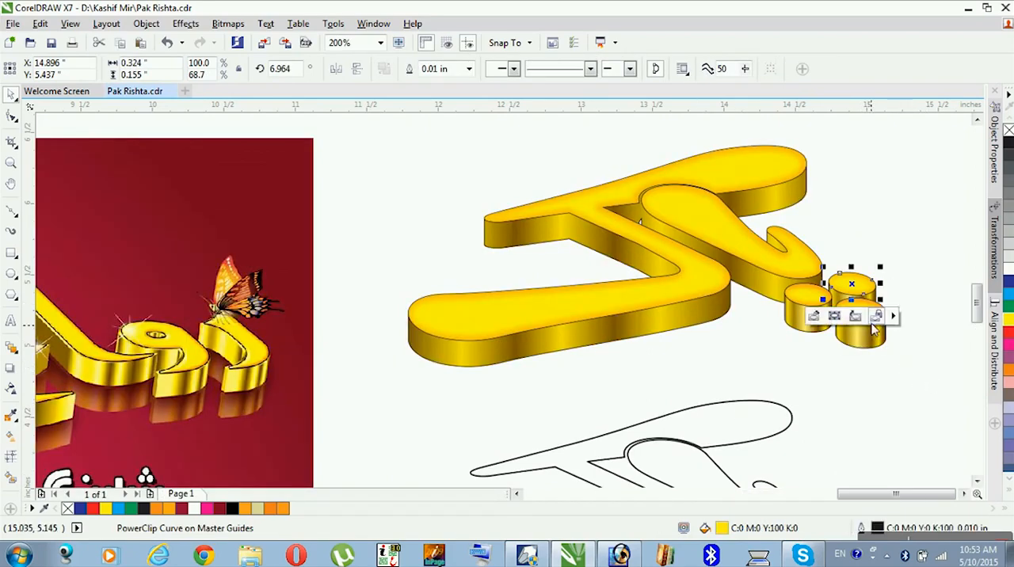
- Edit the uppermost dot's PowerClip contents, inspect the CMYK fill values of its glow, and finish editing
{"action": "left_click", "coordinate": [922, 334]}
{"action": "left_click", "coordinate": [869, 296]}
{"action": "left_click", "coordinate": [872, 297], "text": "ctrl"}
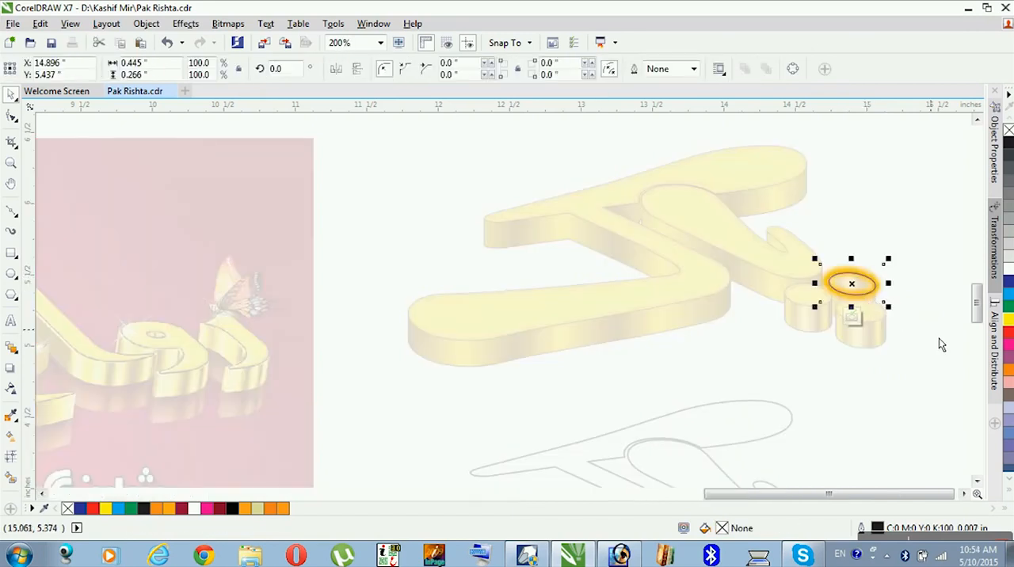
{"action": "key", "text": "ctrl+z"}
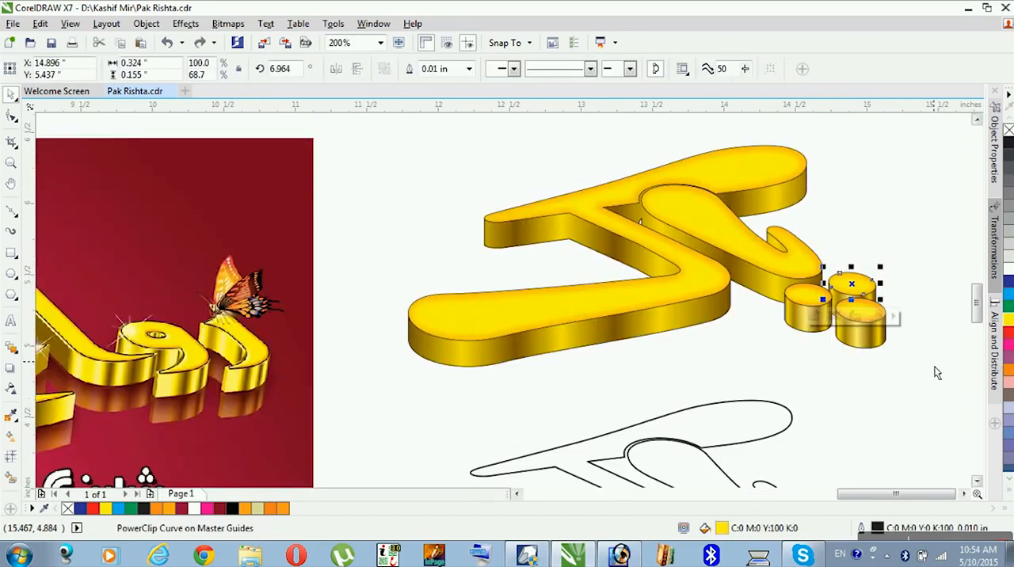
{"action": "key", "text": "ctrl+shift+z"}
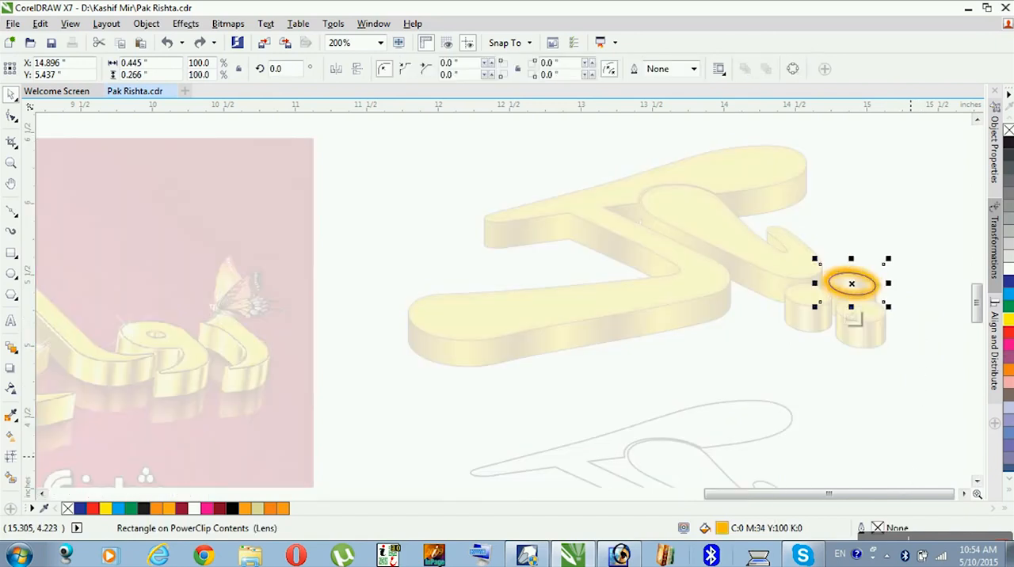
{"action": "double_click", "coordinate": [722, 528]}
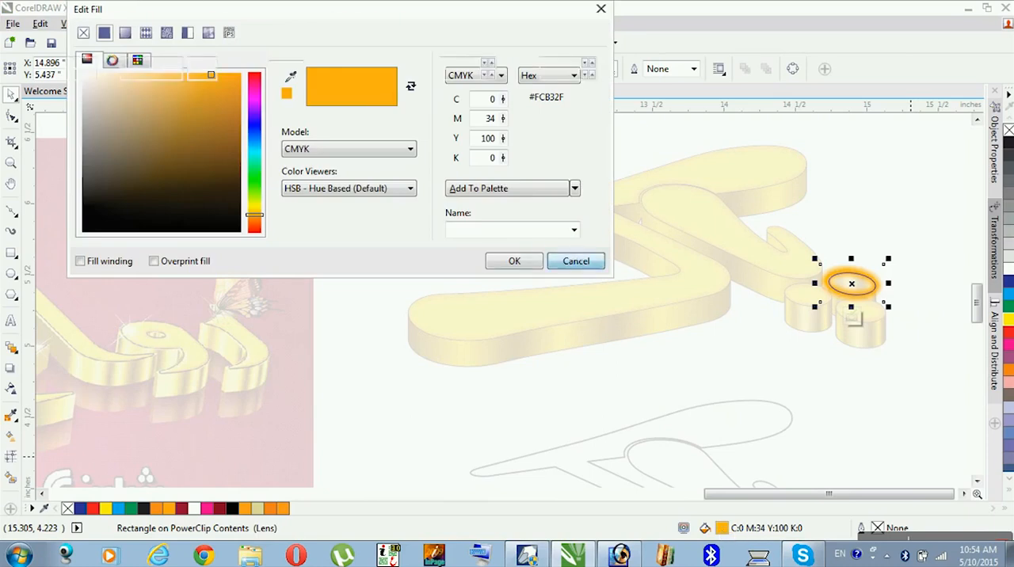
{"action": "left_click", "coordinate": [574, 258]}
{"action": "left_click", "coordinate": [874, 403], "text": "ctrl"}
- Edit the lower-right dot's PowerClip contents, set the glow fill's magenta to 34, and finish editing
{"action": "left_click", "coordinate": [870, 326], "text": "ctrl"}
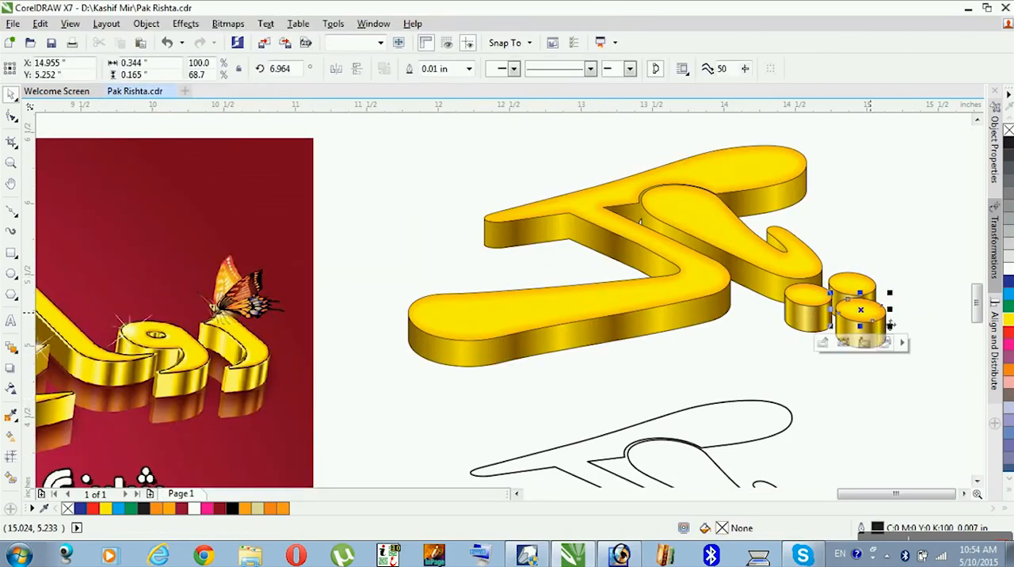
{"action": "left_click", "coordinate": [863, 319]}
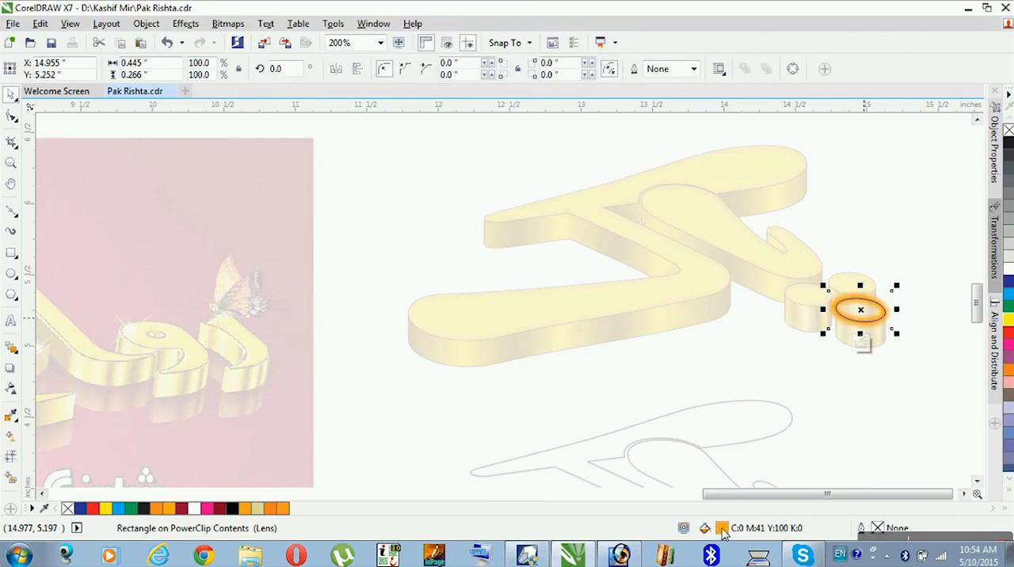
{"action": "key", "text": "shift+F11"}
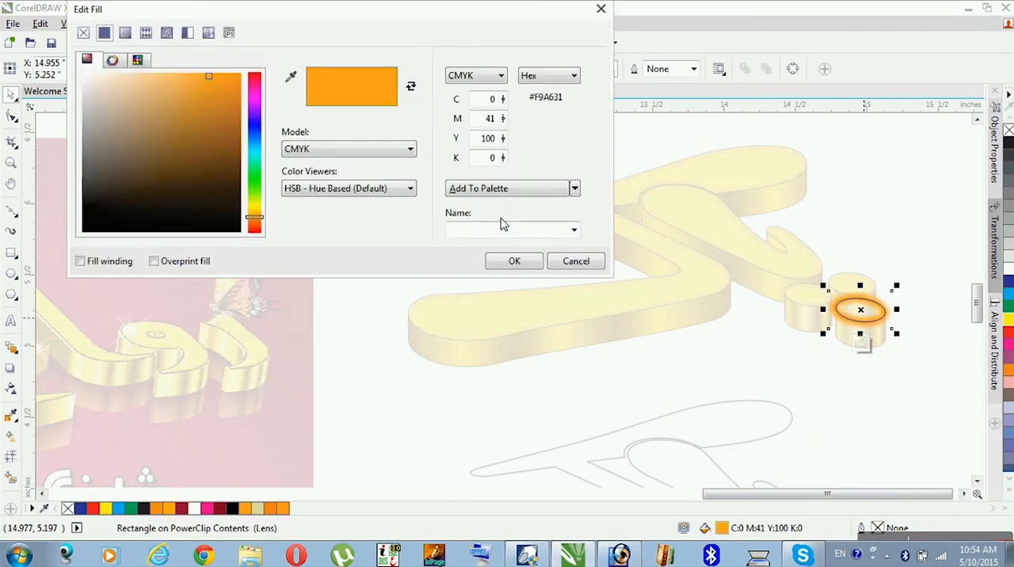
{"action": "double_click", "coordinate": [490, 118]}
{"action": "type", "text": "34"}
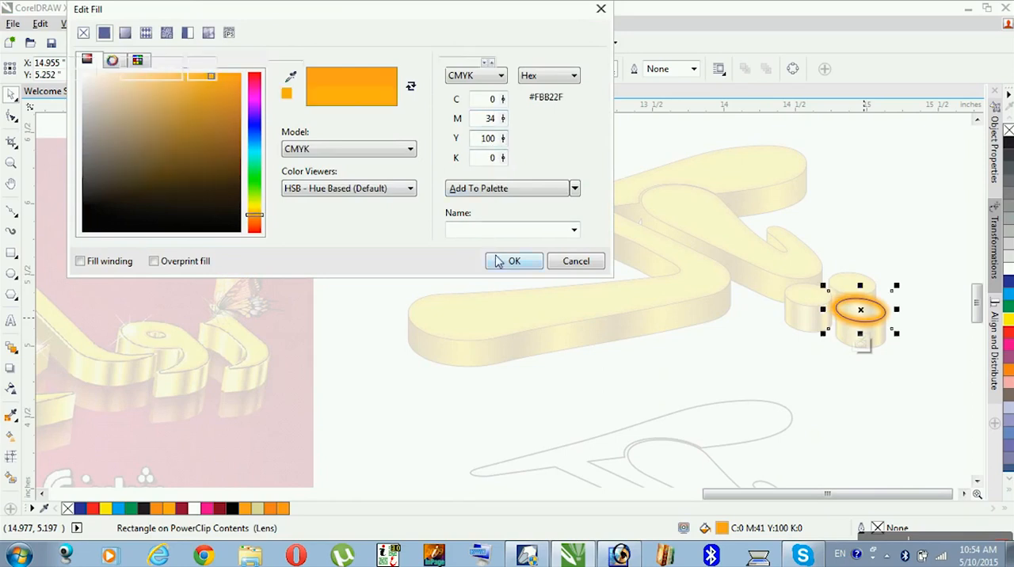
{"action": "left_click", "coordinate": [514, 260]}
{"action": "left_click", "coordinate": [865, 429]}
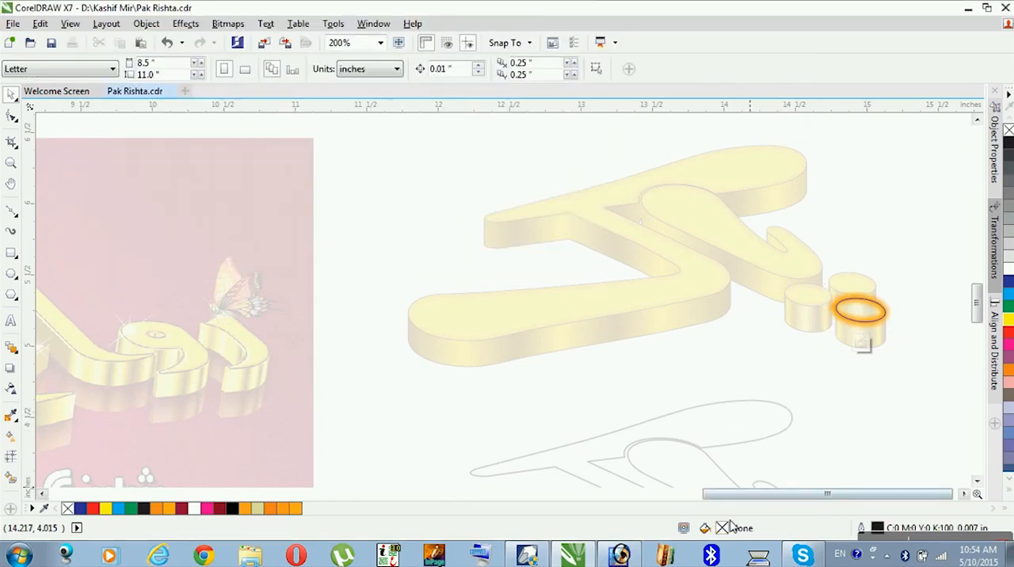
{"action": "left_click", "coordinate": [754, 417], "text": "ctrl"}
- Edit the left dot's PowerClip contents, set the glow fill's magenta to 34, and finish editing
{"action": "left_click", "coordinate": [809, 304], "text": "ctrl"}
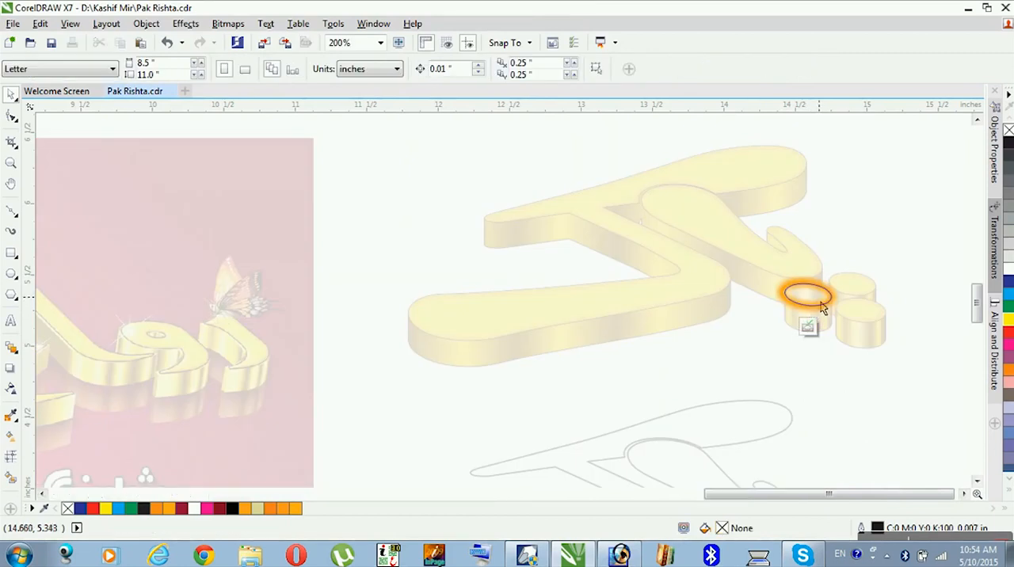
{"action": "left_click", "coordinate": [822, 308]}
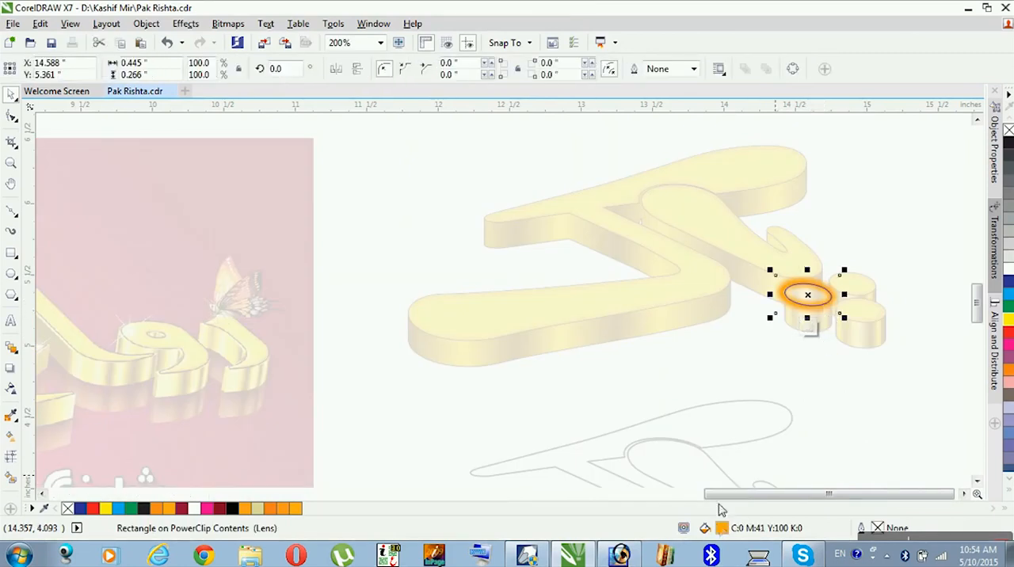
{"action": "key", "text": "shift+F11"}
{"action": "left_click_drag", "start_coordinate": [485, 119], "coordinate": [518, 121]}
{"action": "type", "text": "34"}
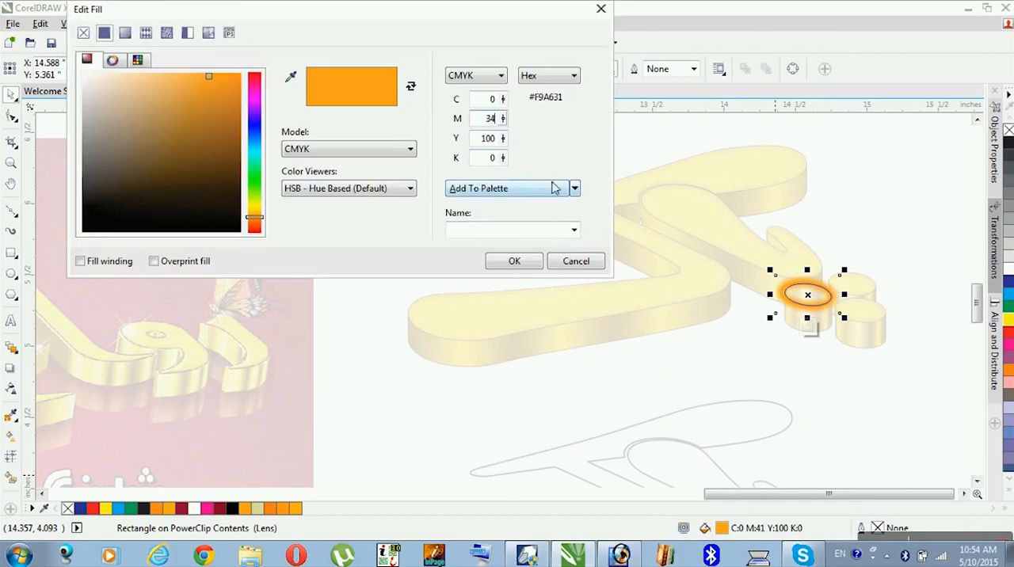
{"action": "left_click", "coordinate": [493, 142]}
{"action": "left_click", "coordinate": [511, 266]}
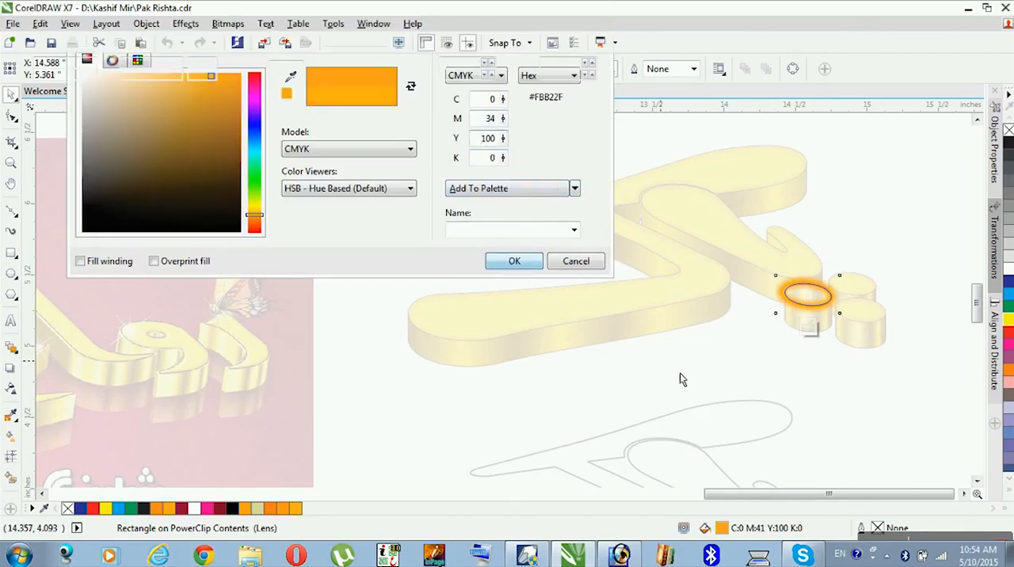
{"action": "left_click", "coordinate": [815, 389]}
{"action": "left_click", "coordinate": [828, 343]}
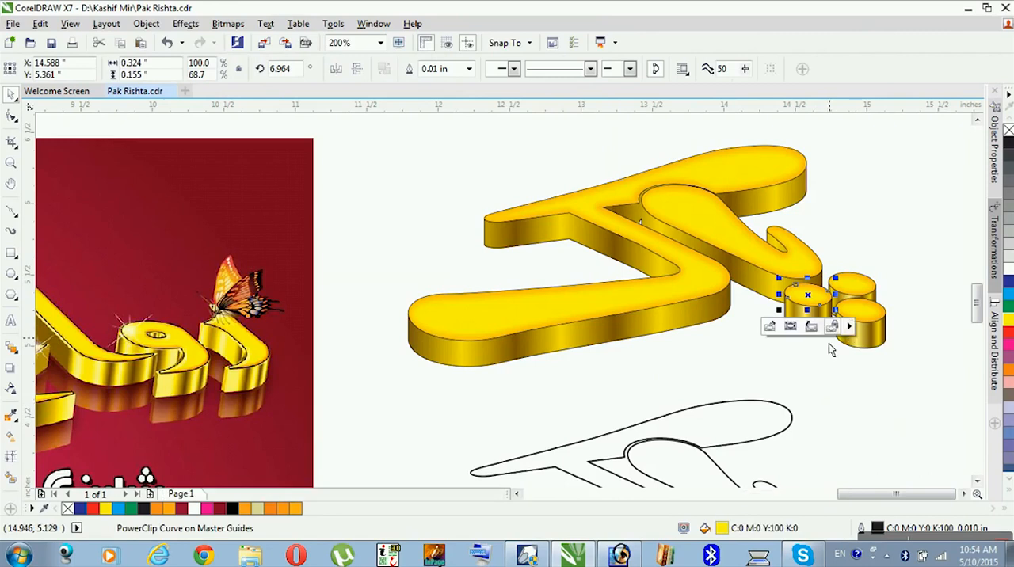
{"action": "left_click", "coordinate": [877, 391]}
- Open the left dot's PowerClip contents for editing and finish editing, twice in a row
{"action": "left_click", "coordinate": [825, 314]}
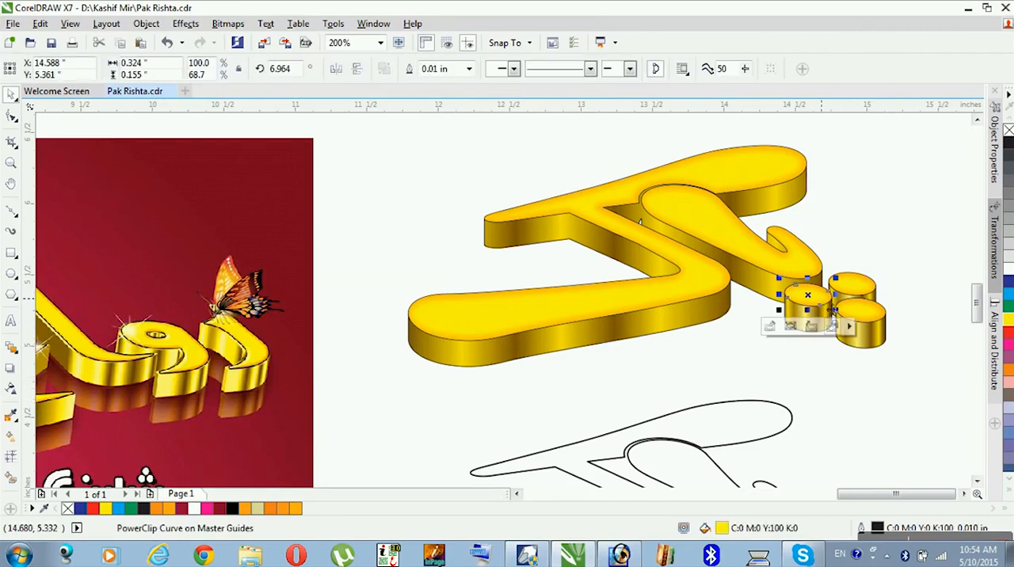
{"action": "left_click", "coordinate": [808, 325]}
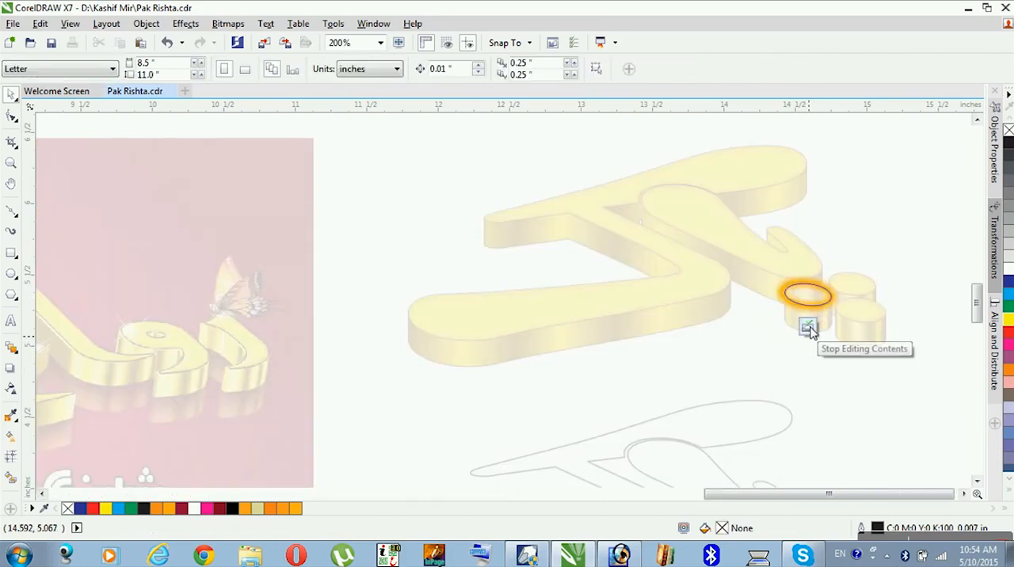
{"action": "left_click", "coordinate": [808, 328]}
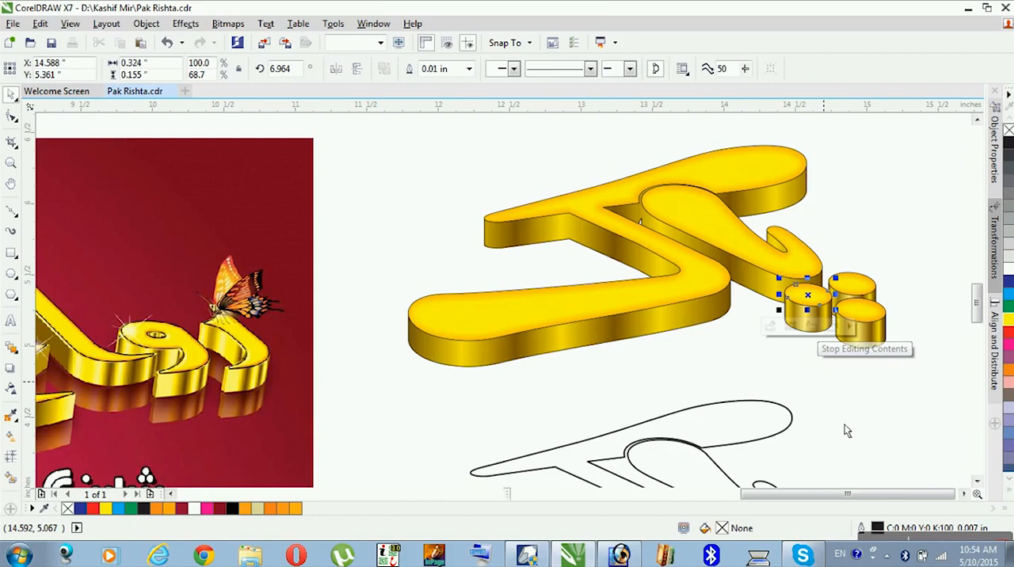
{"action": "left_click", "coordinate": [811, 312]}
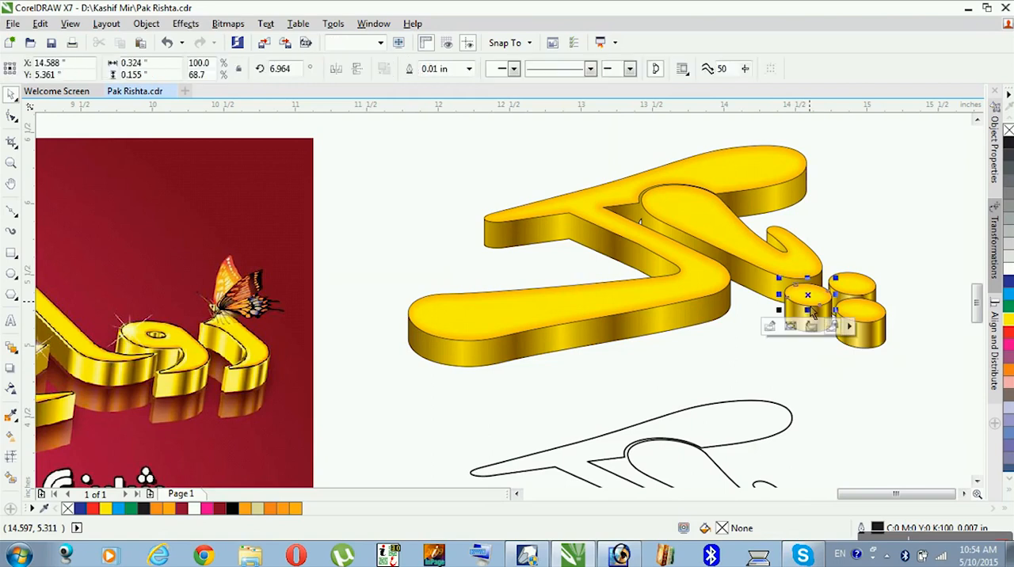
{"action": "right_click", "coordinate": [811, 311]}
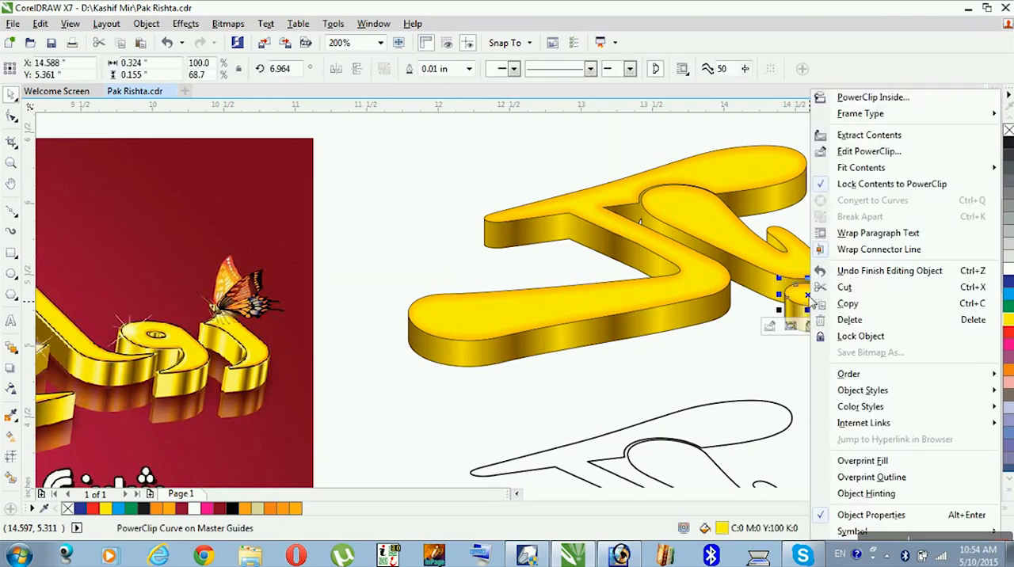
{"action": "left_click", "coordinate": [909, 157]}
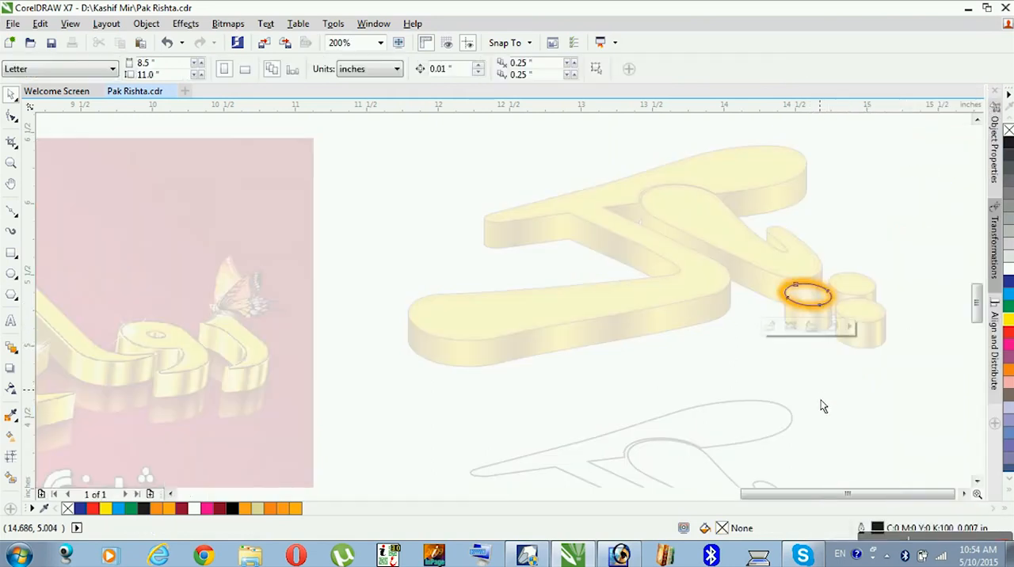
{"action": "left_click", "coordinate": [822, 406], "text": "ctrl"}
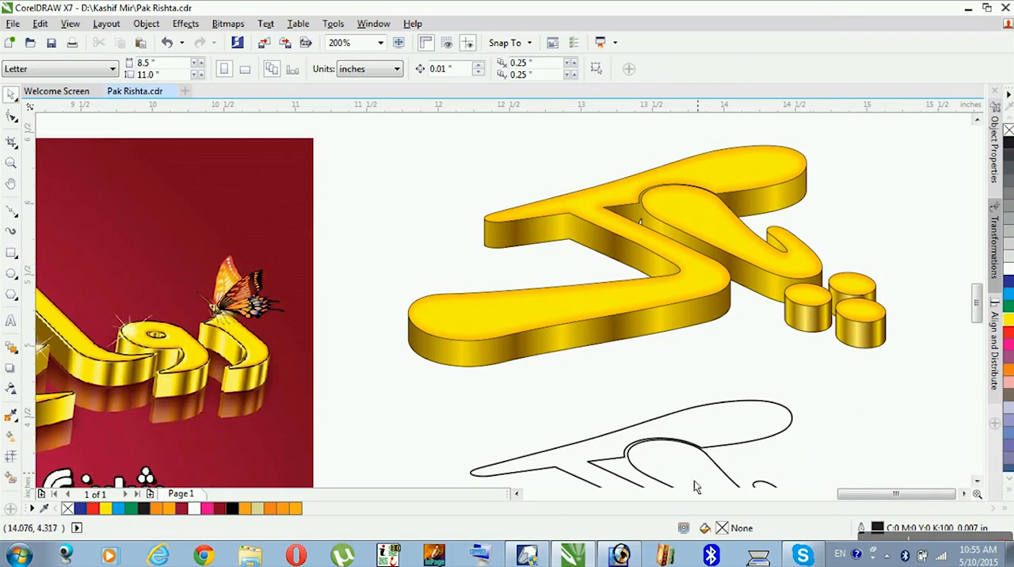
- Delete the four objects of the unfilled outline copy below the gold lettering
{"action": "left_click", "coordinate": [515, 494]}
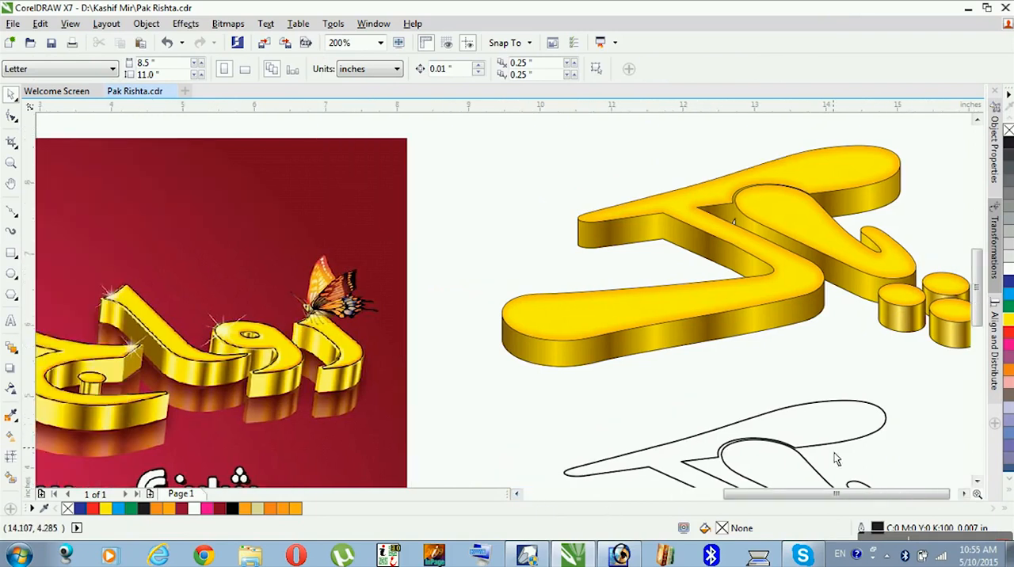
{"action": "scroll", "coordinate": [836, 458], "scroll_direction": "down", "scroll_amount": 2}
{"action": "left_click_drag", "start_coordinate": [935, 418], "coordinate": [645, 485]}
{"action": "key", "text": "Delete"}
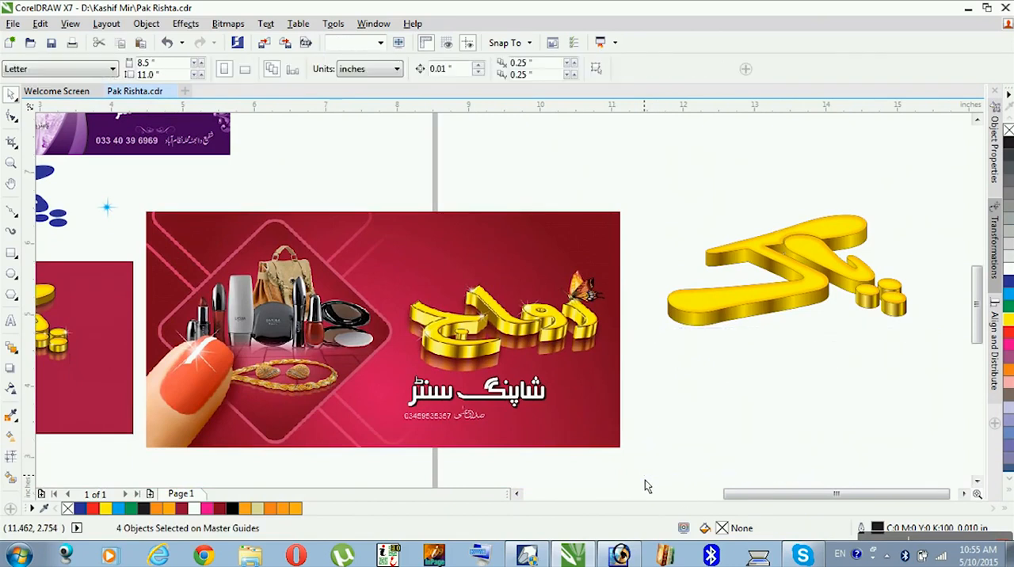
- Select the whole gold lettering and move it slightly down and closer to the red reference banner
{"action": "left_click_drag", "start_coordinate": [934, 250], "coordinate": [645, 422]}
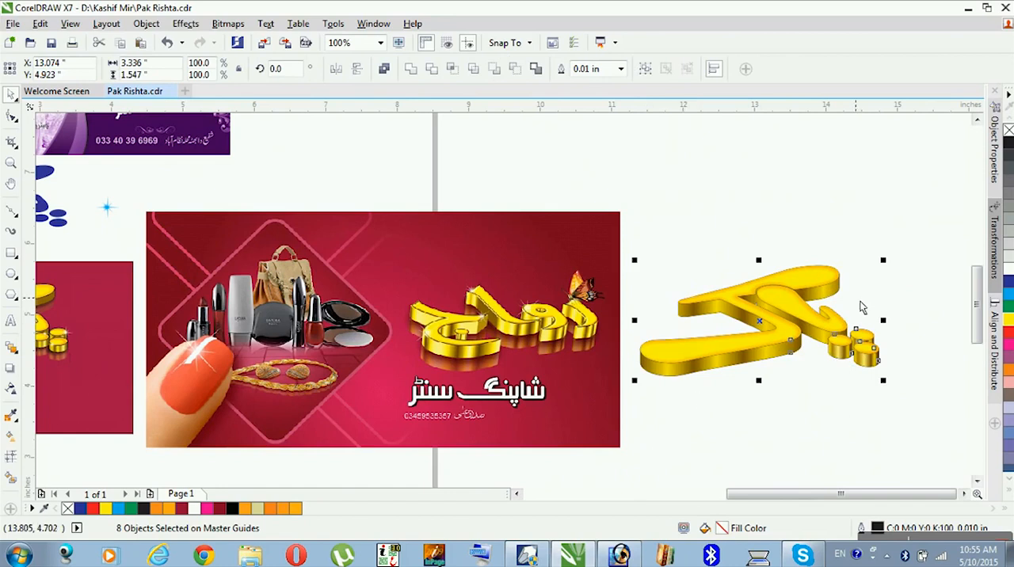
{"action": "left_click_drag", "start_coordinate": [922, 242], "coordinate": [385, 384]}
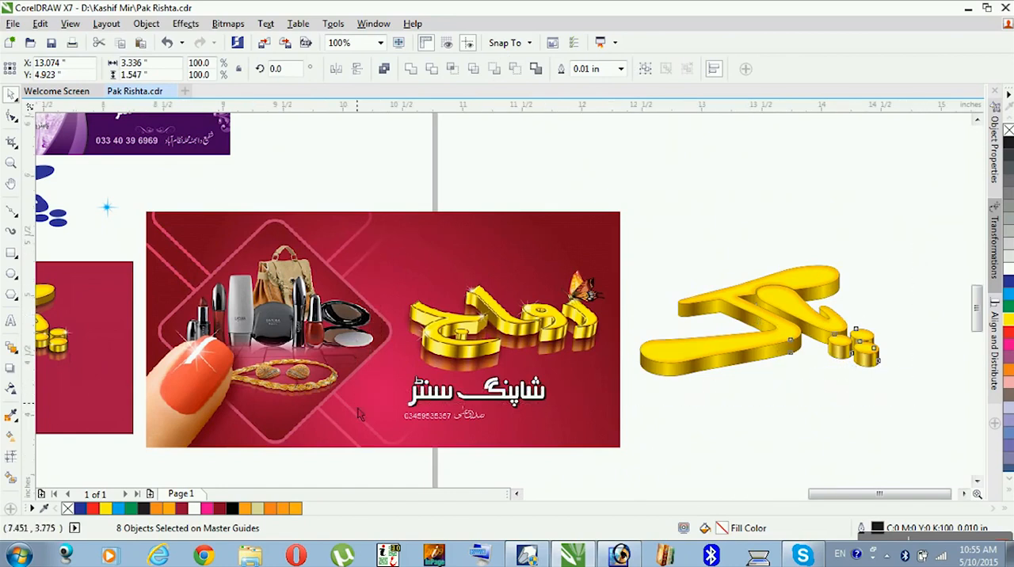
{"action": "left_click", "coordinate": [700, 420]}
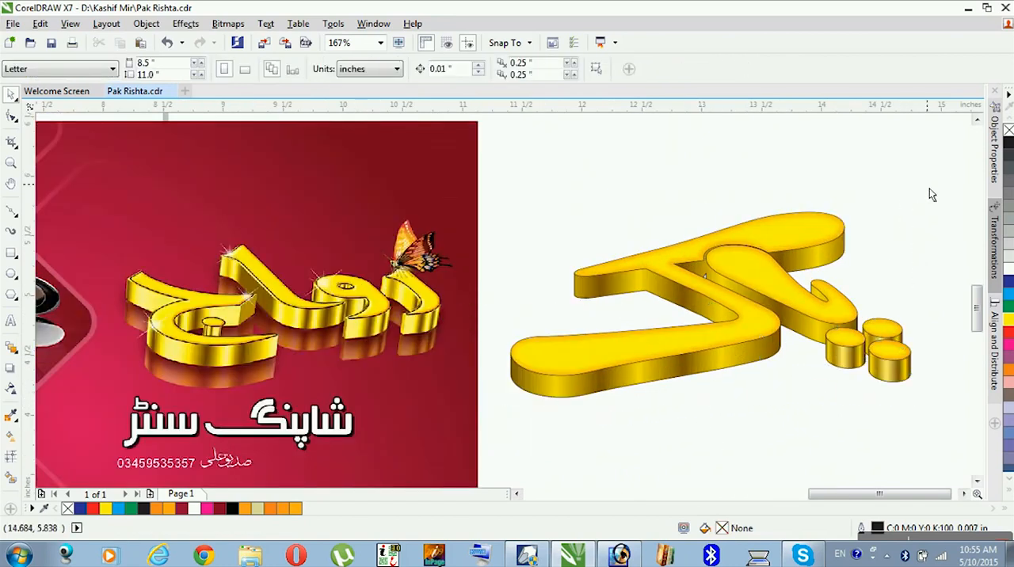
- Set the outline width of all eight gold lettering objects to 0.014 in and group them
{"action": "left_click_drag", "start_coordinate": [939, 165], "coordinate": [494, 448]}
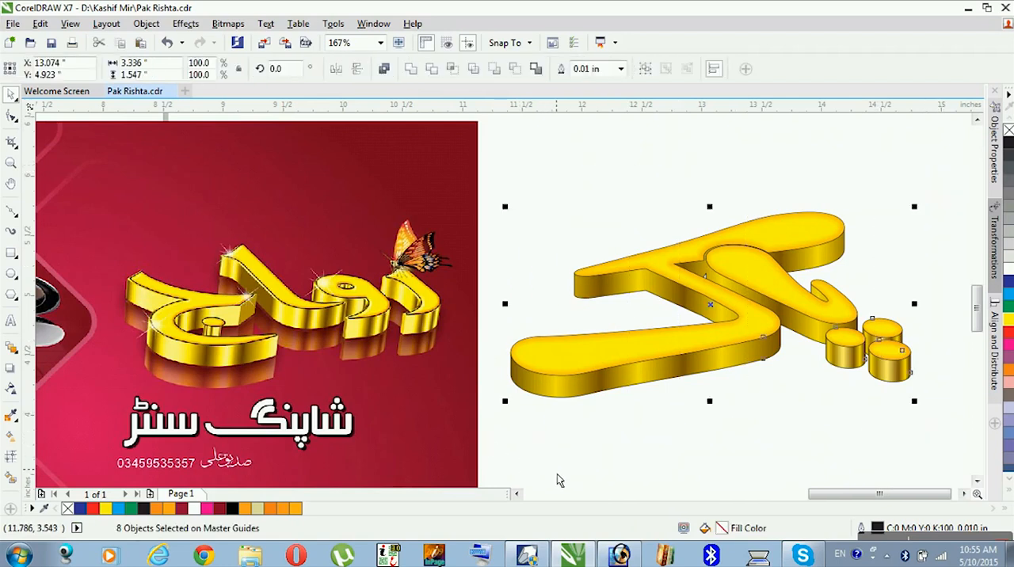
{"action": "key", "text": "F12"}
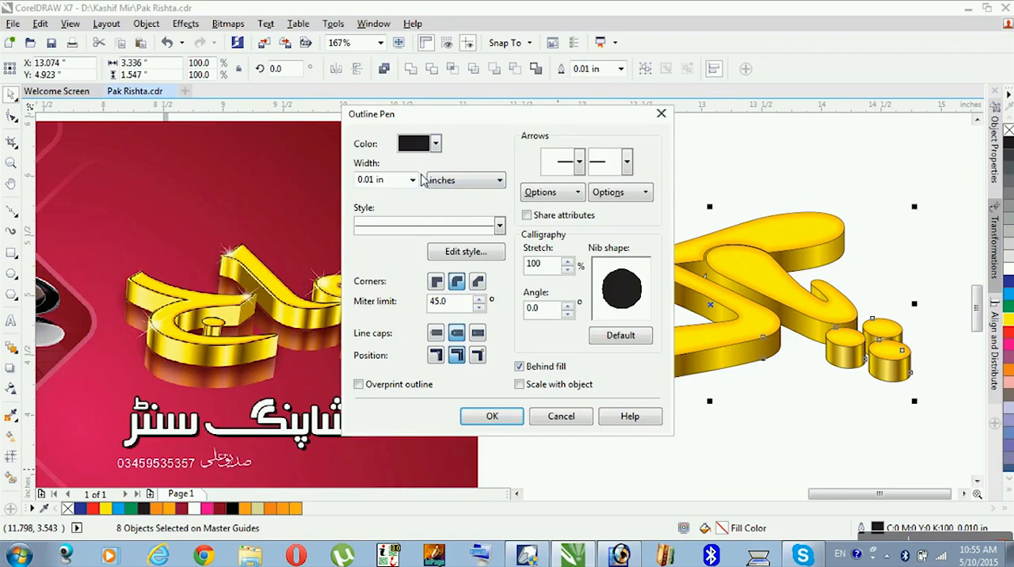
{"action": "left_click", "coordinate": [412, 180]}
{"action": "left_click", "coordinate": [403, 242]}
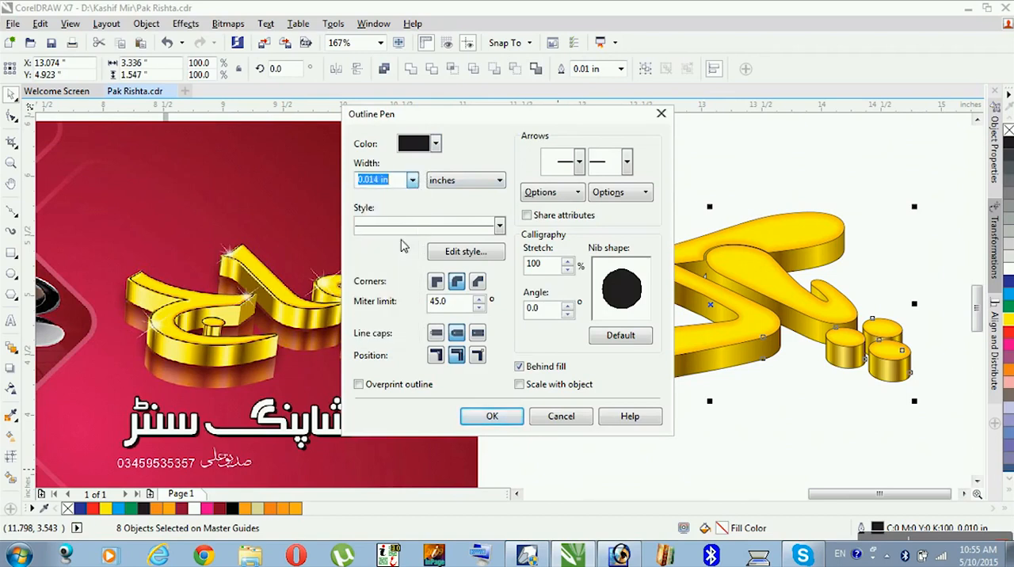
{"action": "left_click", "coordinate": [492, 415]}
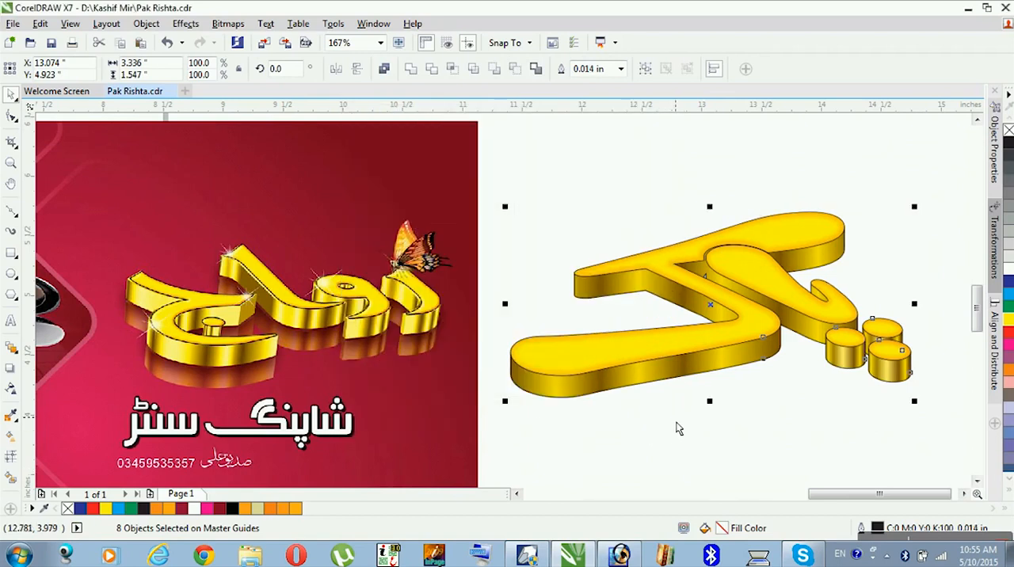
{"action": "key", "text": "ctrl+g"}
{"action": "left_click", "coordinate": [903, 410]}
{"action": "left_click", "coordinate": [905, 378]}
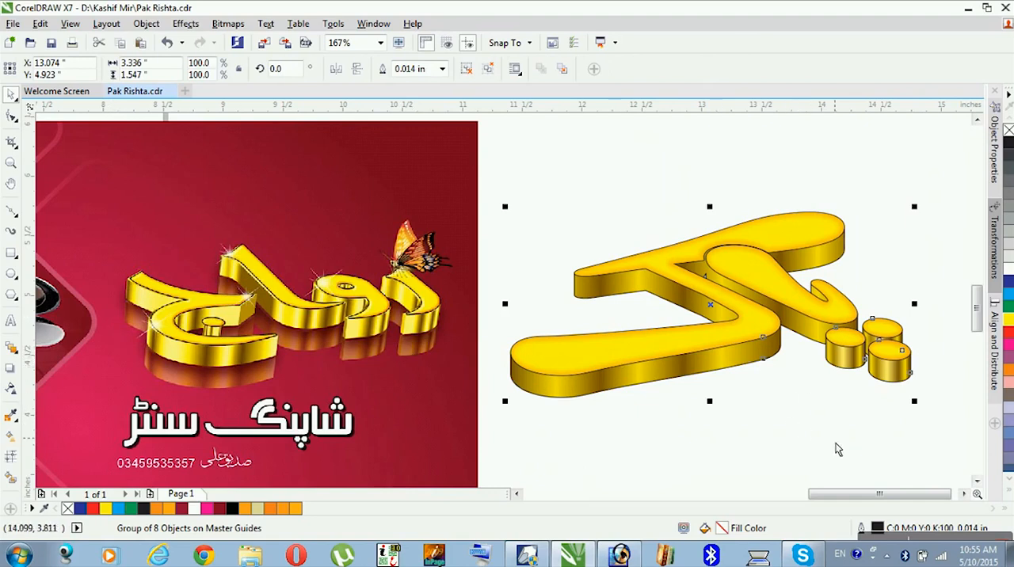
- Add a drop shadow around the lettering group, change its feathering direction, and set opacity to 74 and feathering to 4
{"action": "left_click", "coordinate": [864, 385]}
{"action": "left_click", "coordinate": [895, 384]}
{"action": "left_click", "coordinate": [11, 368]}
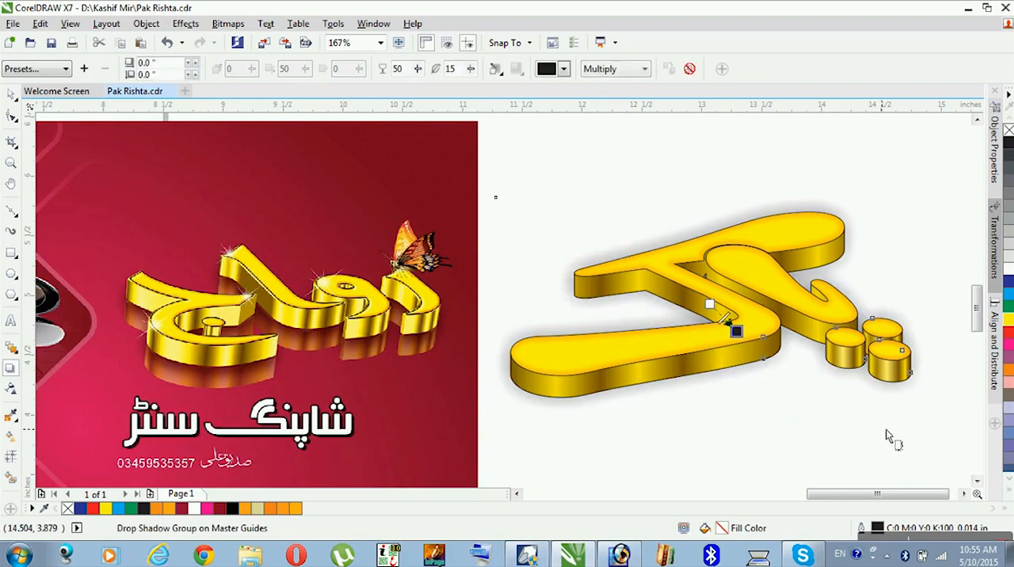
{"action": "left_click", "coordinate": [495, 70]}
{"action": "left_click", "coordinate": [523, 116]}
{"action": "mouse_move", "coordinate": [419, 75]}
{"action": "left_mouse_down"}
{"action": "mouse_move", "coordinate": [438, 94]}
{"action": "mouse_move", "coordinate": [470, 73]}
{"action": "mouse_move", "coordinate": [469, 93]}
{"action": "mouse_move", "coordinate": [418, 78]}
{"action": "left_mouse_up"}
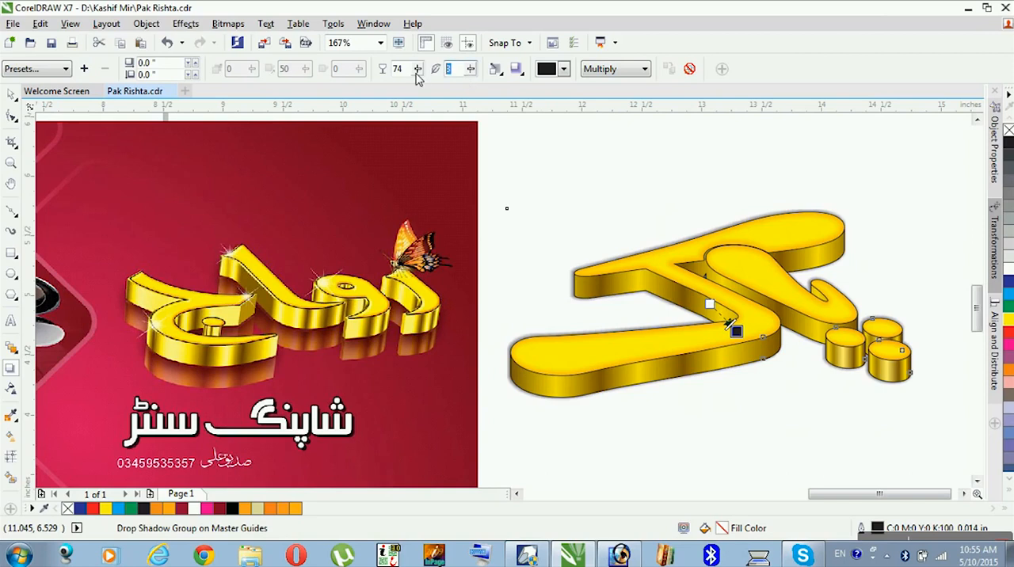
{"action": "type", "text": "4"}
{"action": "key", "text": "Return"}
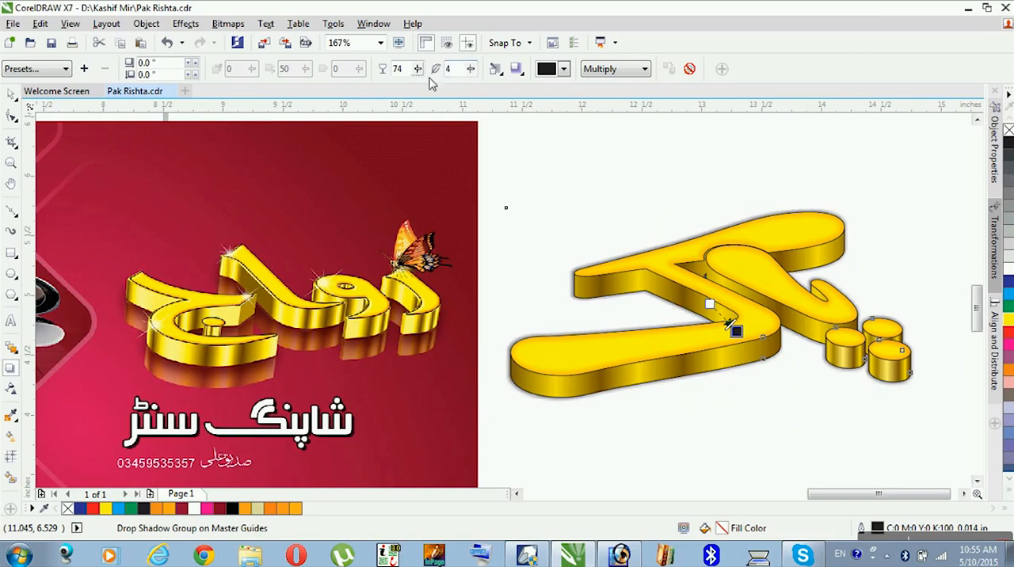
- Change the lettering's drop shadow to Normal merge mode and set its color to black C75 M68 Y65 K90
{"action": "left_click", "coordinate": [599, 69]}
{"action": "left_click", "coordinate": [609, 84]}
{"action": "left_click", "coordinate": [563, 70]}
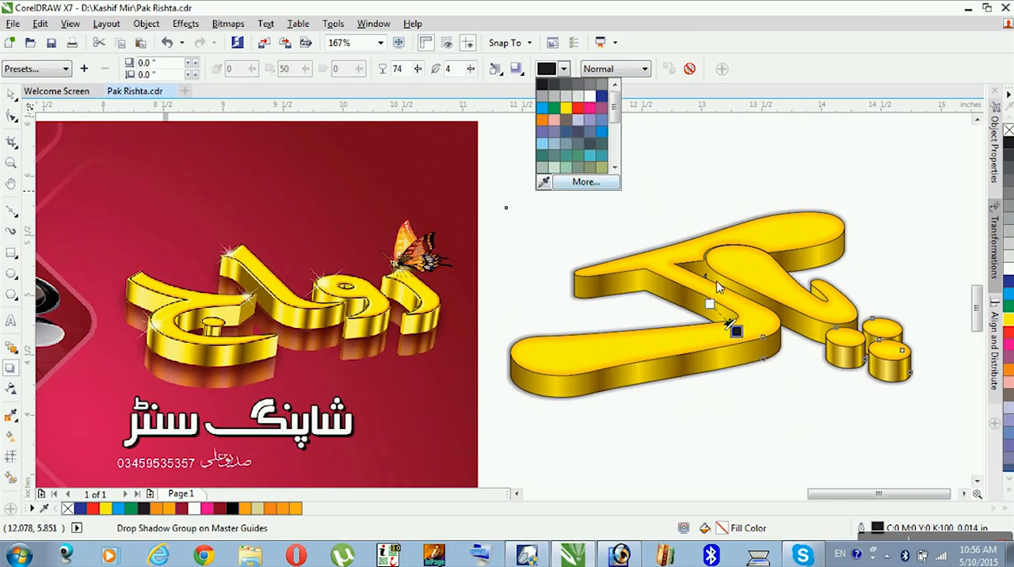
{"action": "left_click_drag", "start_coordinate": [565, 351], "coordinate": [678, 464]}
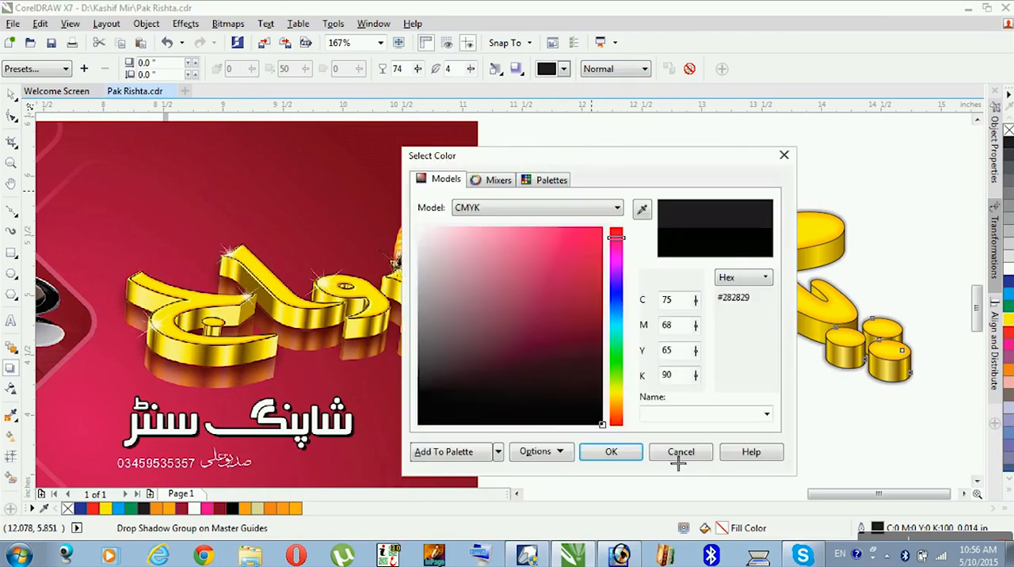
{"action": "left_click", "coordinate": [611, 453]}
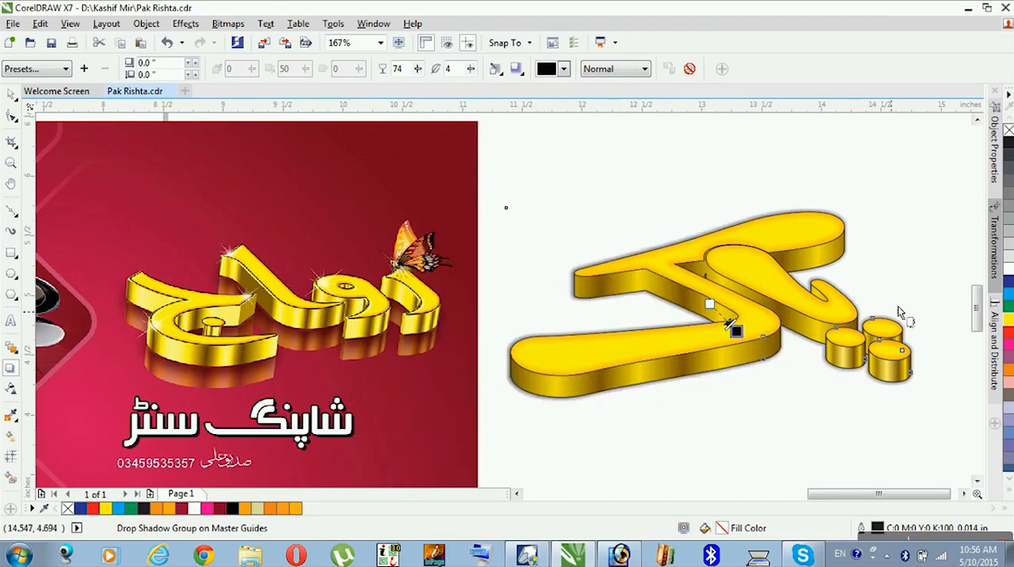
{"action": "left_click", "coordinate": [911, 184]}
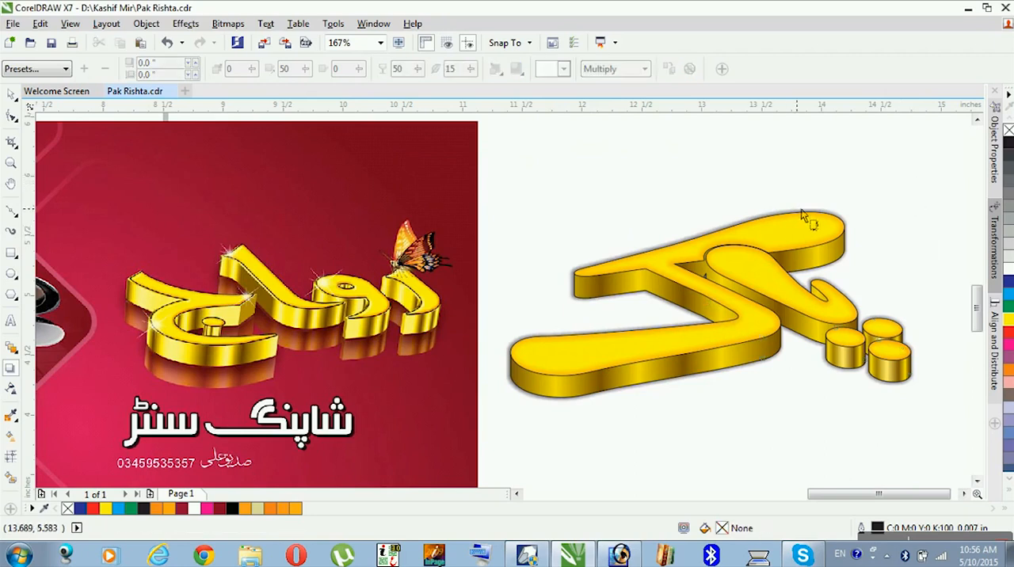
- Break the drop shadow apart from the gold lettering and shift the separated shadow slightly downward
{"action": "left_click", "coordinate": [10, 99]}
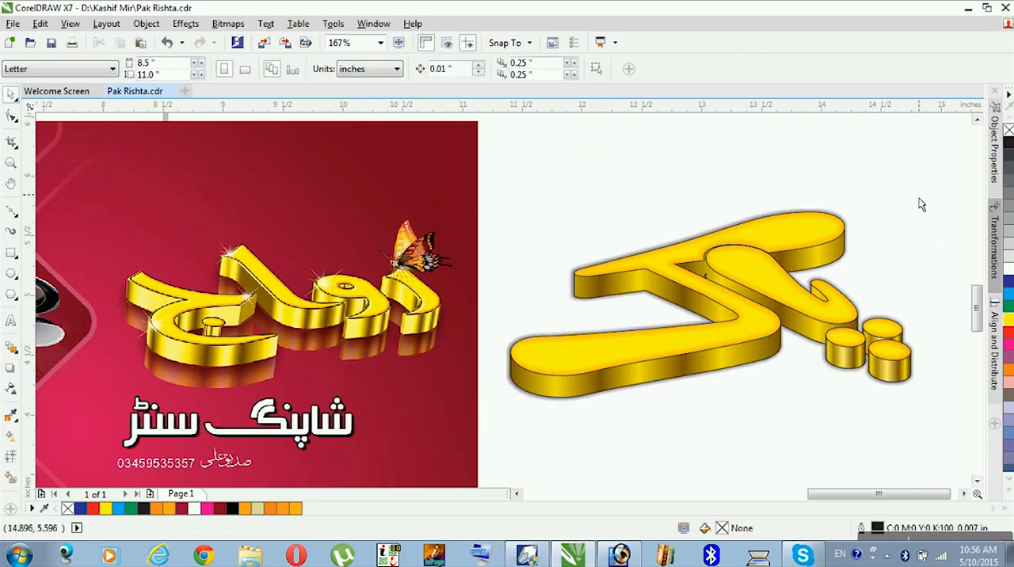
{"action": "left_click", "coordinate": [841, 217]}
{"action": "right_click", "coordinate": [845, 221]}
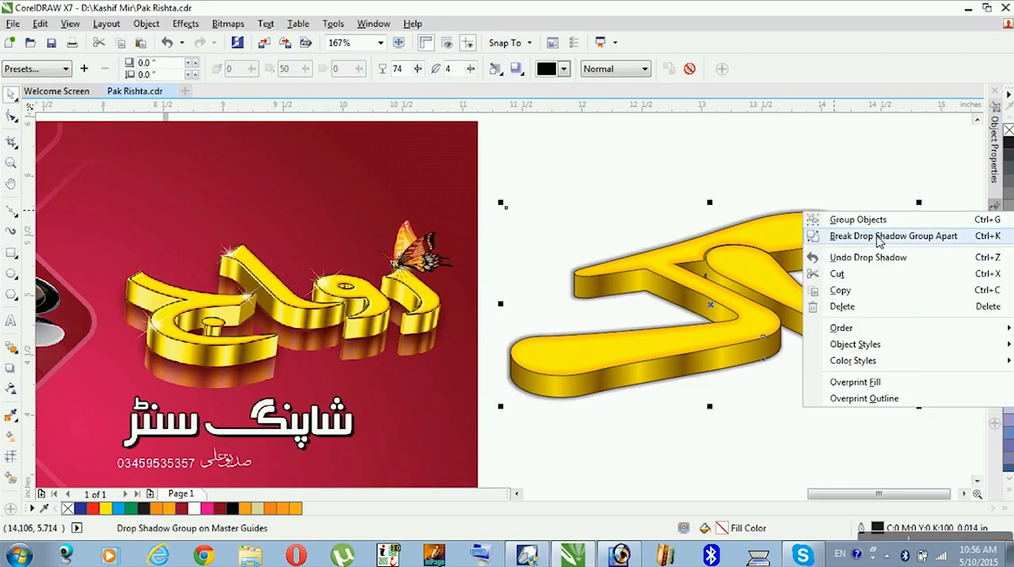
{"action": "left_click", "coordinate": [885, 172]}
{"action": "left_click", "coordinate": [886, 172]}
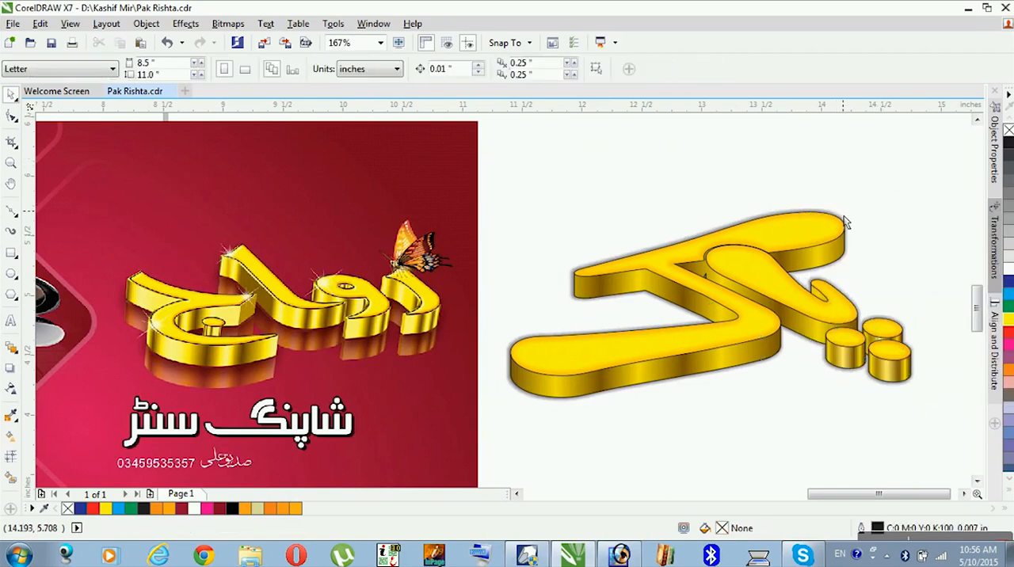
{"action": "left_click", "coordinate": [845, 223]}
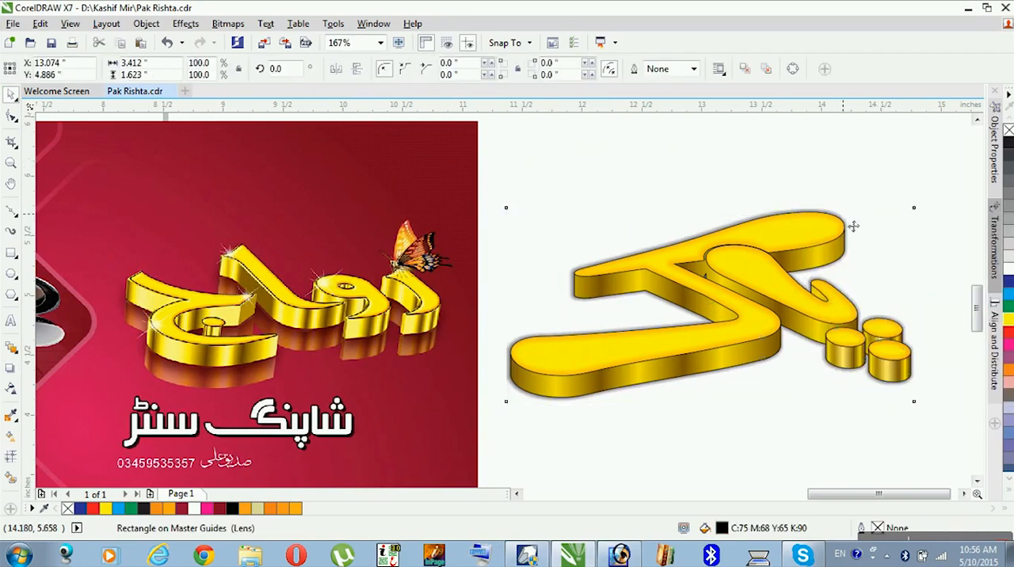
{"action": "left_click", "coordinate": [875, 156]}
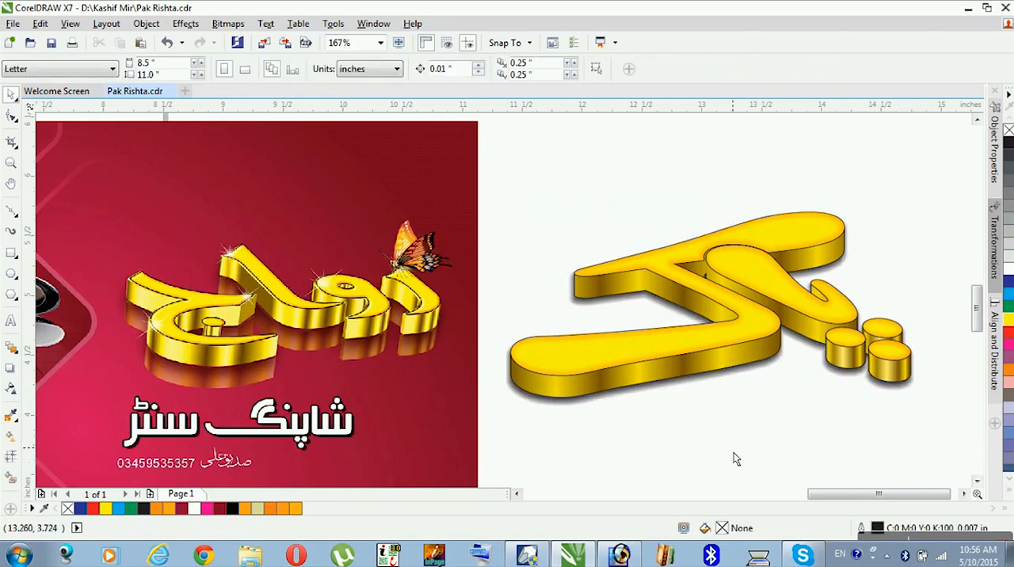
- Duplicate the gold lettering group straight up and lower the copy until it stacks on the original as a second layer
{"action": "left_click", "coordinate": [691, 377]}
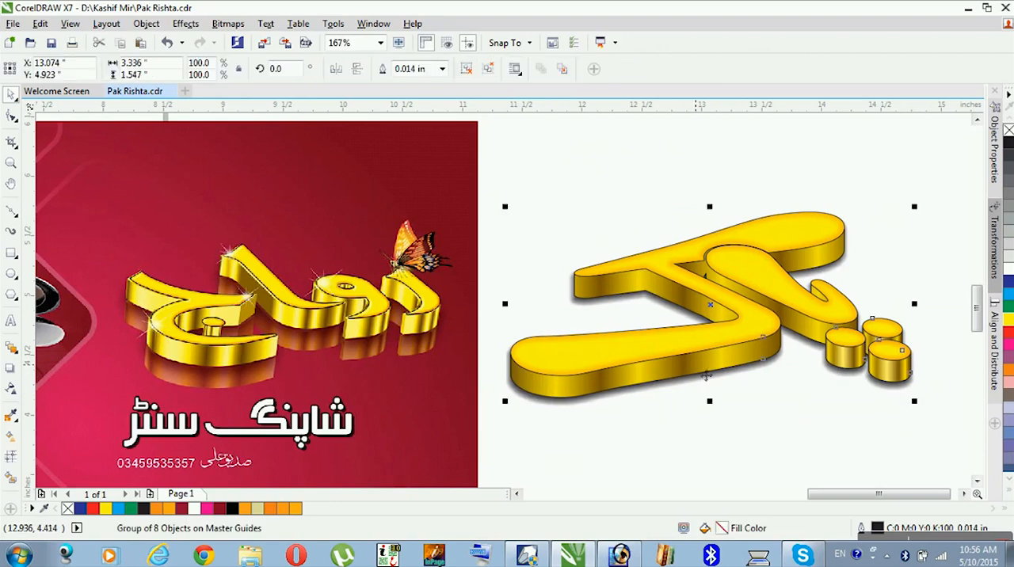
{"action": "left_click_drag", "start_coordinate": [713, 371], "coordinate": [713, 289]}
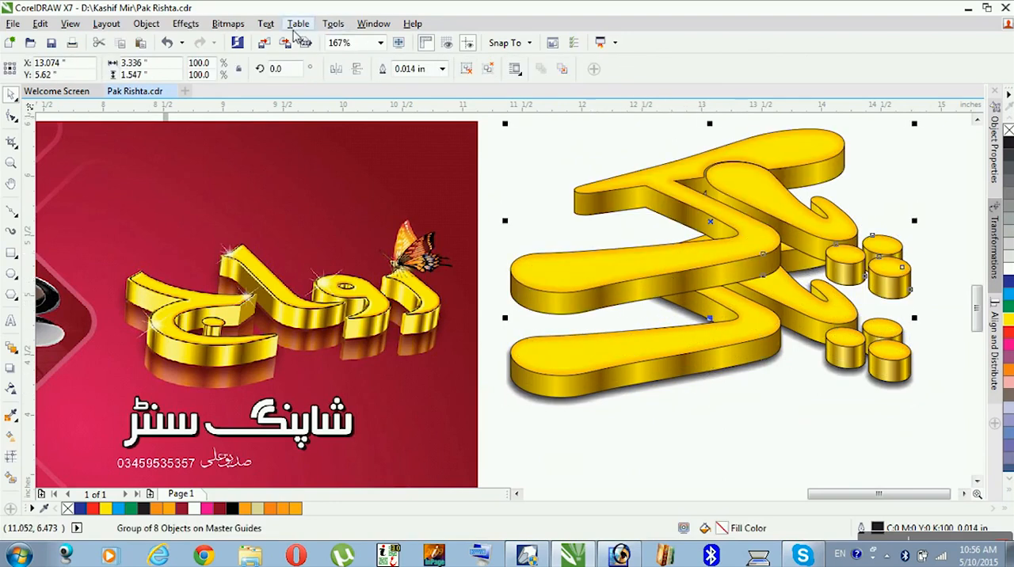
{"action": "left_click_drag", "start_coordinate": [766, 247], "coordinate": [765, 305]}
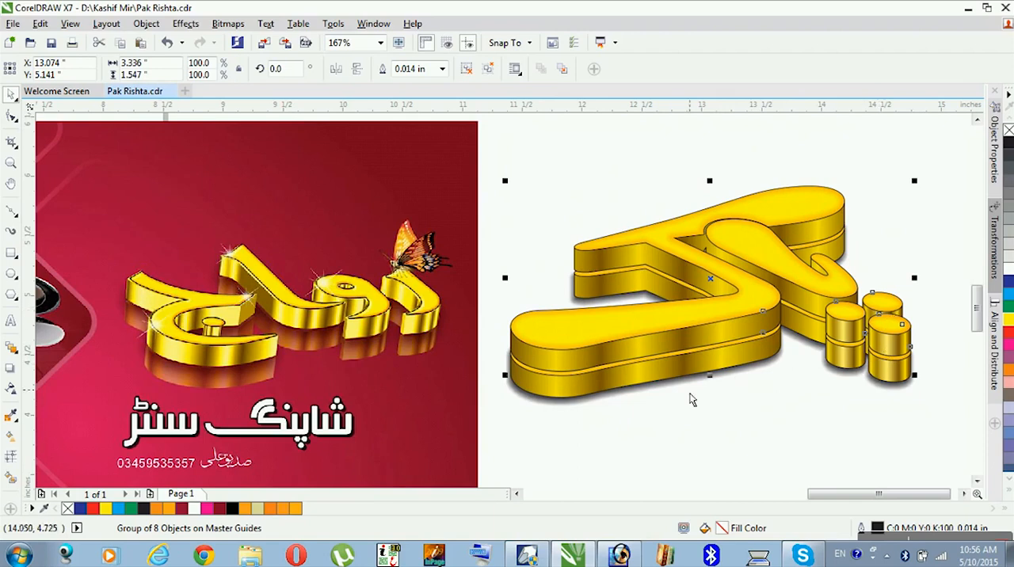
- Convert the lower gold lettering group to a 200 dpi CMYK bitmap with anti-aliasing and a transparent background
{"action": "left_click", "coordinate": [713, 372]}
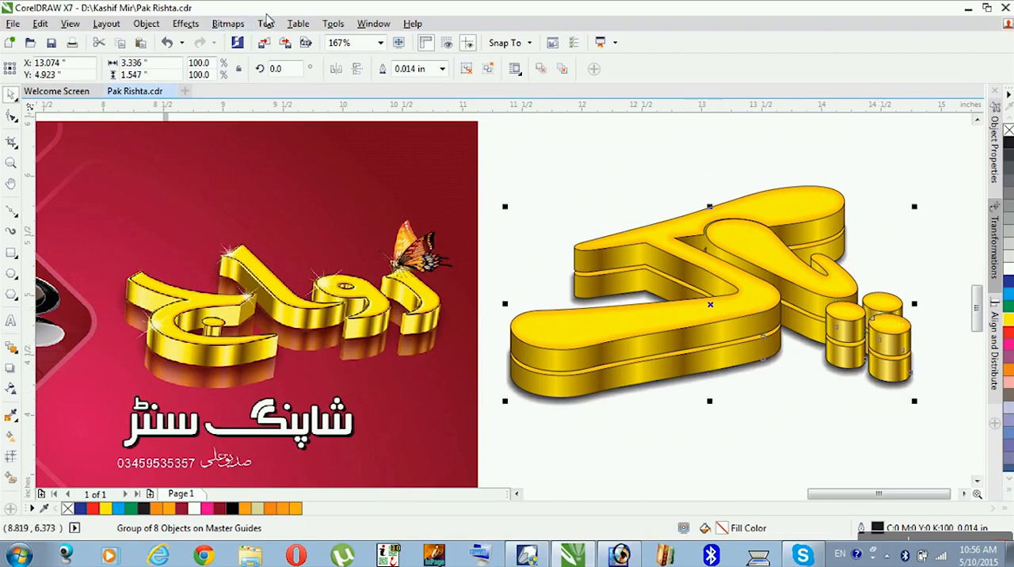
{"action": "left_click", "coordinate": [228, 23]}
{"action": "left_click", "coordinate": [262, 39]}
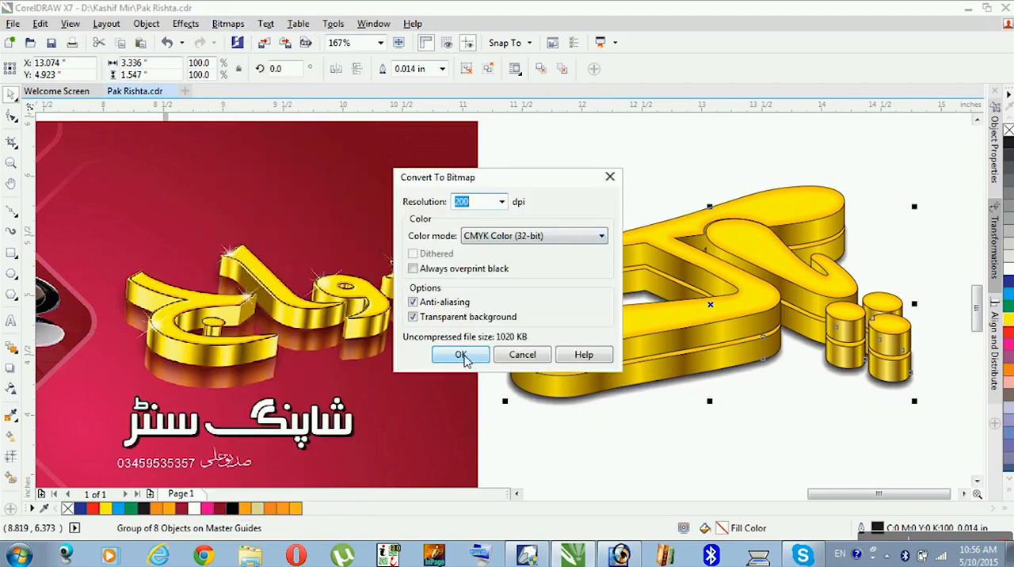
{"action": "left_click", "coordinate": [461, 356]}
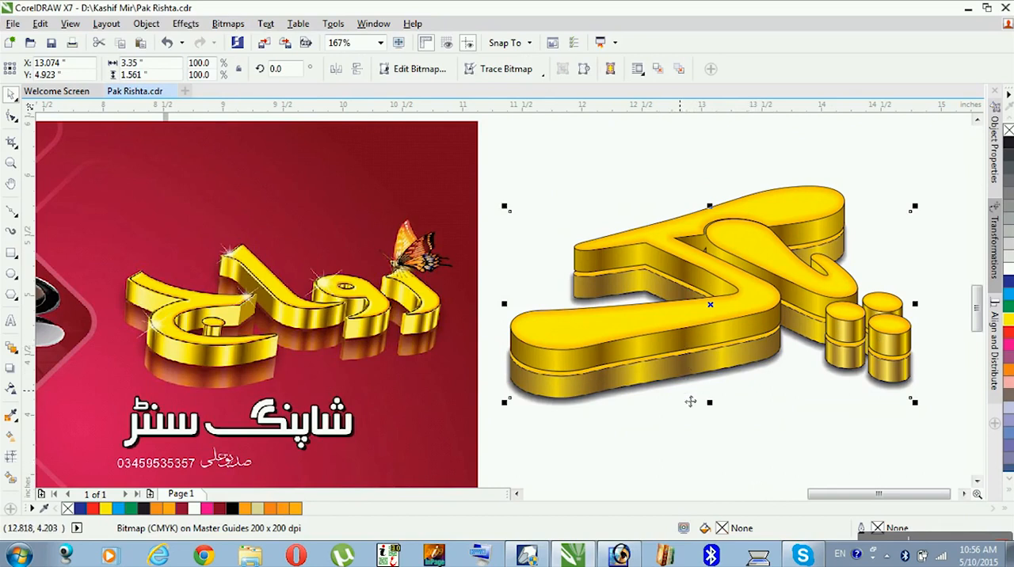
- Move the bitmap lettering up out of the way and raise the separated black shadow until it sits under the remaining gold group
{"action": "key", "text": "ctrl+z"}
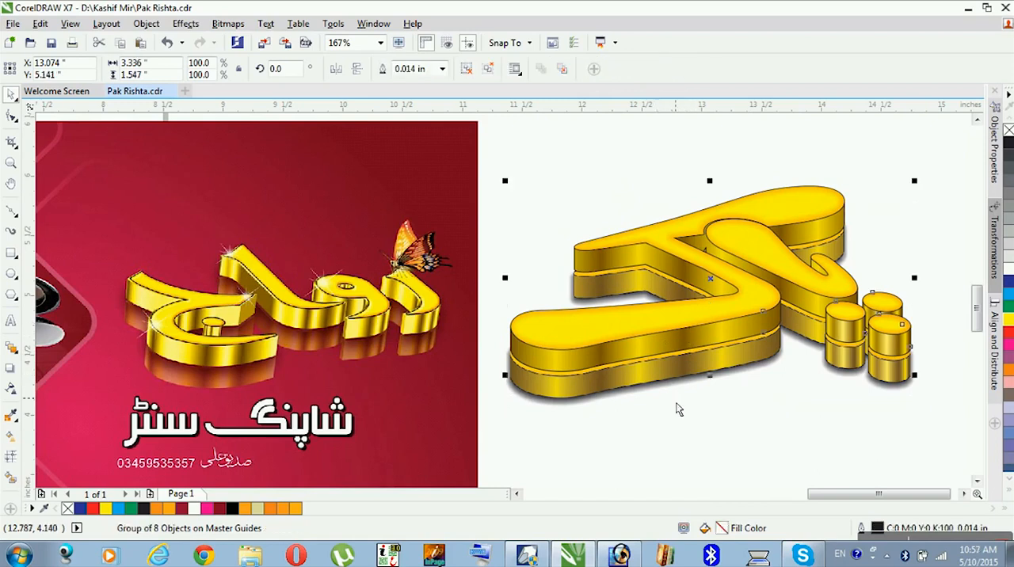
{"action": "key", "text": "ctrl+shift+z"}
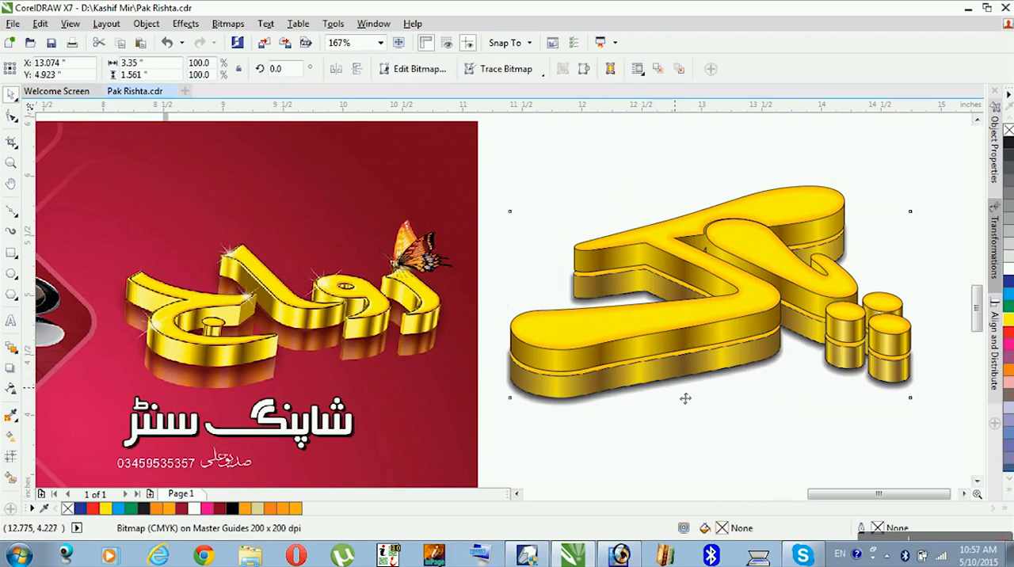
{"action": "left_click_drag", "start_coordinate": [685, 389], "coordinate": [689, 377]}
{"action": "key", "text": "ctrl+z"}
{"action": "mouse_move", "coordinate": [716, 375]}
{"action": "left_mouse_down"}
{"action": "mouse_move", "coordinate": [720, 176]}
{"action": "mouse_move", "coordinate": [700, 385]}
{"action": "mouse_move", "coordinate": [710, 355]}
{"action": "mouse_move", "coordinate": [725, 369]}
{"action": "left_mouse_up"}
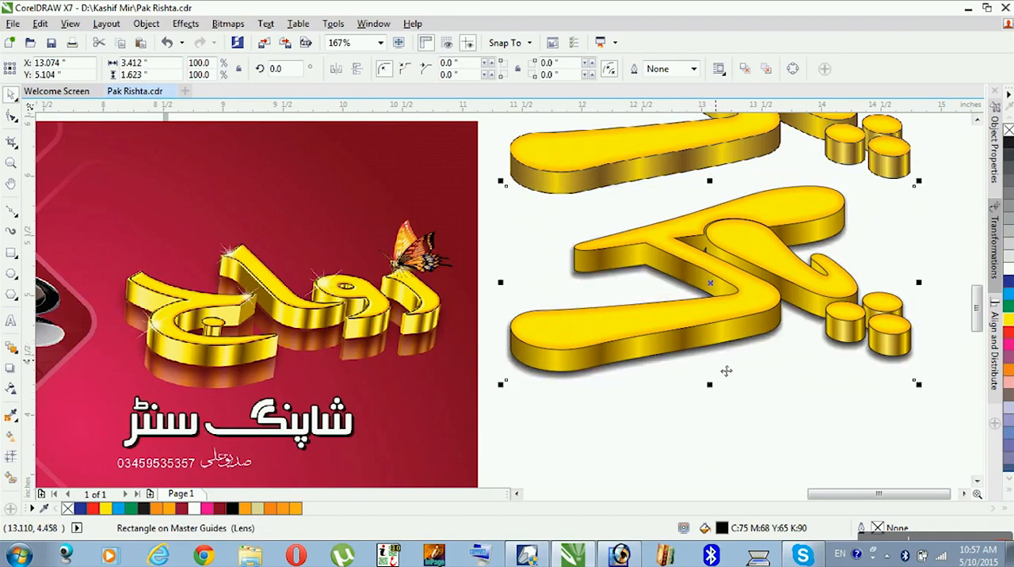
- Place the bitmap lettering below the gold group and apply a uniform transparency of 38 to it
{"action": "left_click", "coordinate": [717, 158]}
{"action": "left_click_drag", "start_coordinate": [666, 168], "coordinate": [767, 463]}
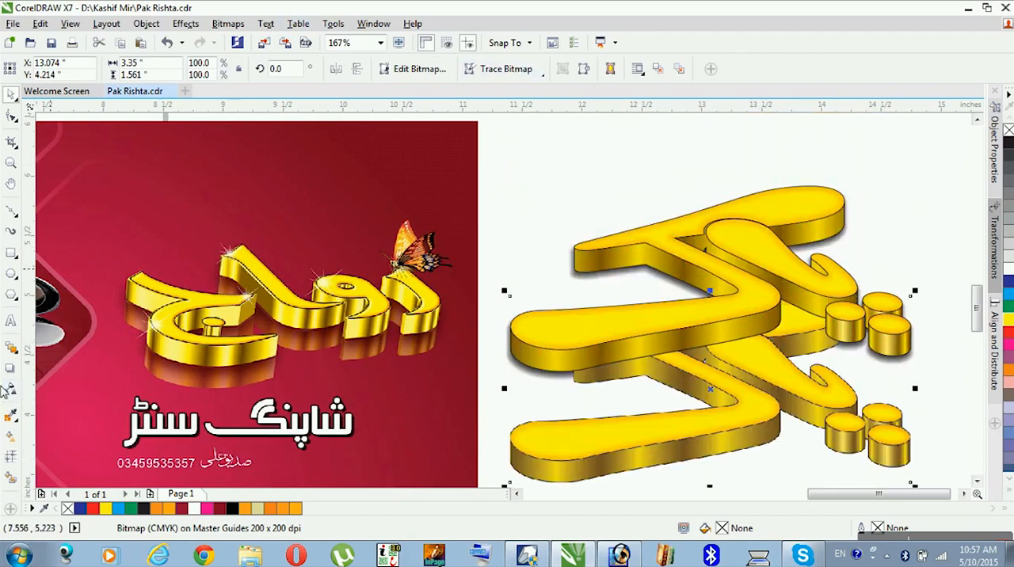
{"action": "left_click", "coordinate": [12, 388]}
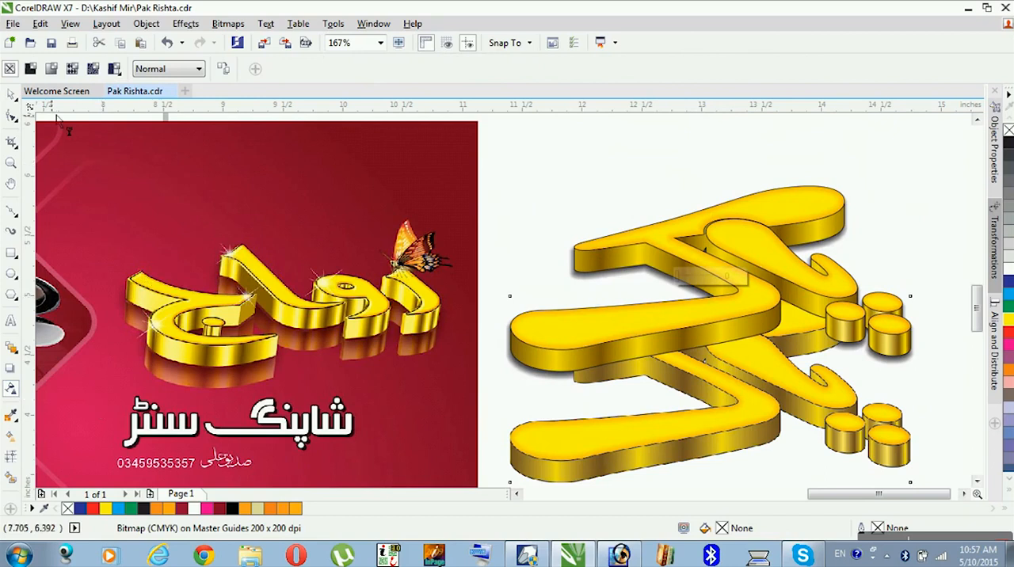
{"action": "left_click", "coordinate": [30, 69]}
{"action": "mouse_move", "coordinate": [340, 72]}
{"action": "left_mouse_down"}
{"action": "mouse_move", "coordinate": [346, 82]}
{"action": "mouse_move", "coordinate": [332, 80]}
{"action": "mouse_move", "coordinate": [343, 77]}
{"action": "left_mouse_up"}
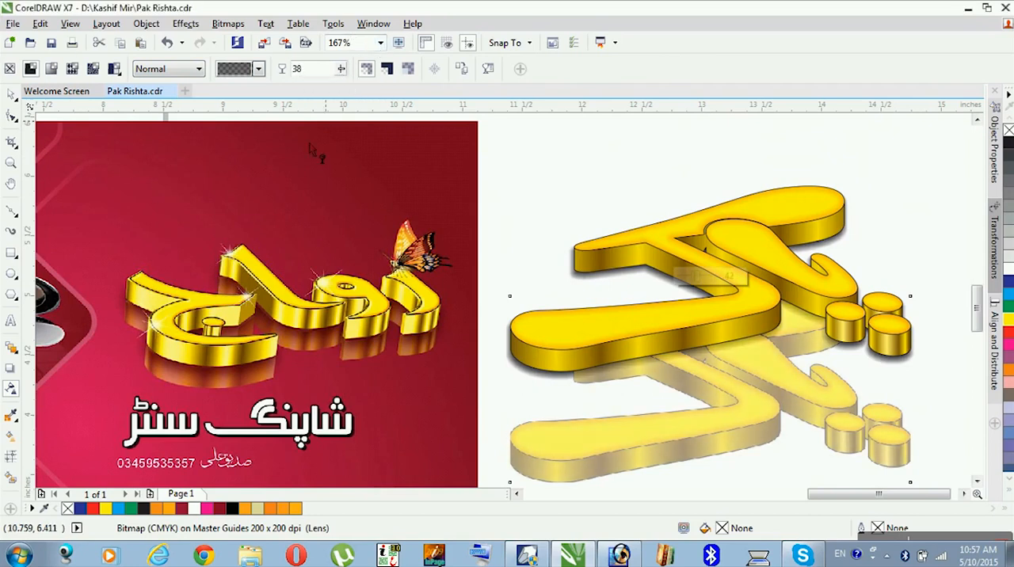
- Raise the transparent bitmap until it sits just beneath the gold lettering as a reflection, at about Y 4.917 inches
{"action": "left_click", "coordinate": [10, 93]}
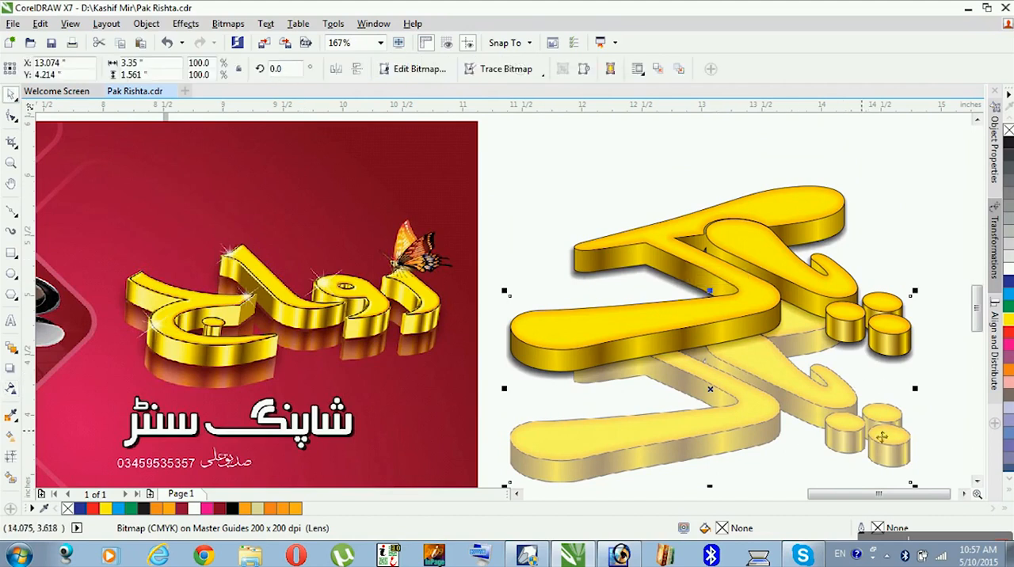
{"action": "left_click", "coordinate": [943, 461]}
{"action": "left_click", "coordinate": [896, 465]}
{"action": "left_click_drag", "start_coordinate": [906, 478], "coordinate": [909, 407]}
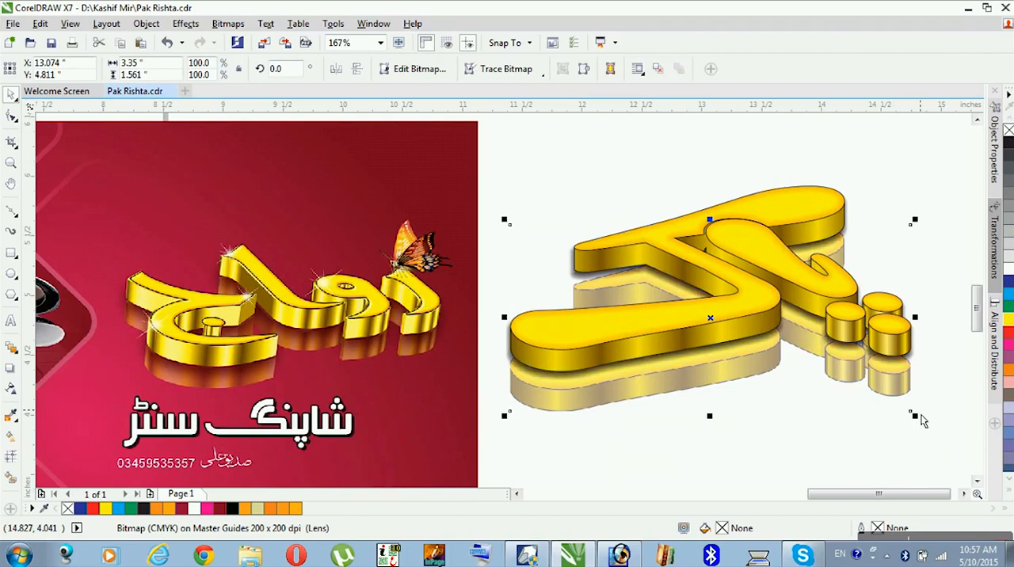
{"action": "left_click_drag", "start_coordinate": [906, 408], "coordinate": [908, 393]}
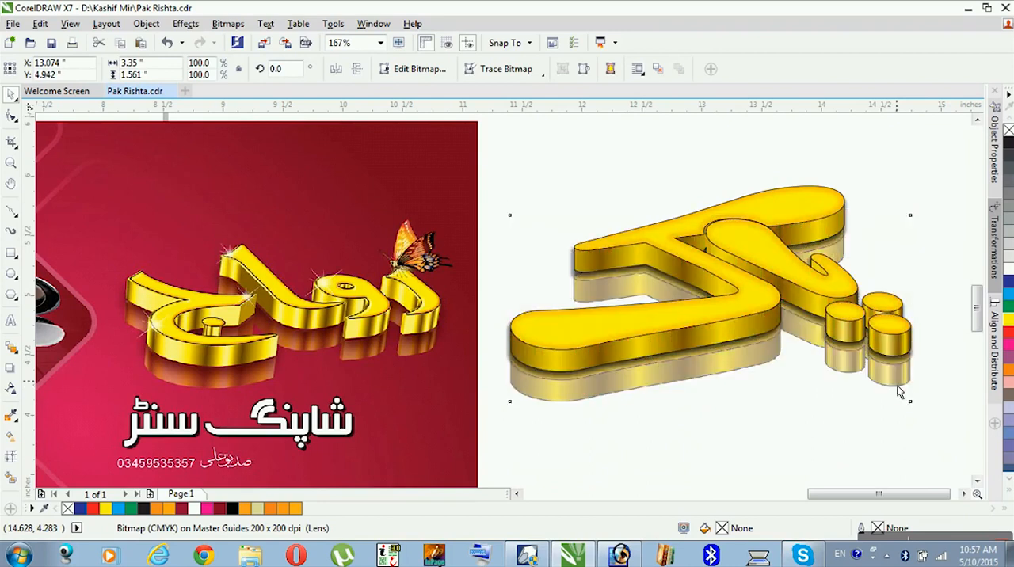
{"action": "left_click_drag", "start_coordinate": [905, 394], "coordinate": [903, 397]}
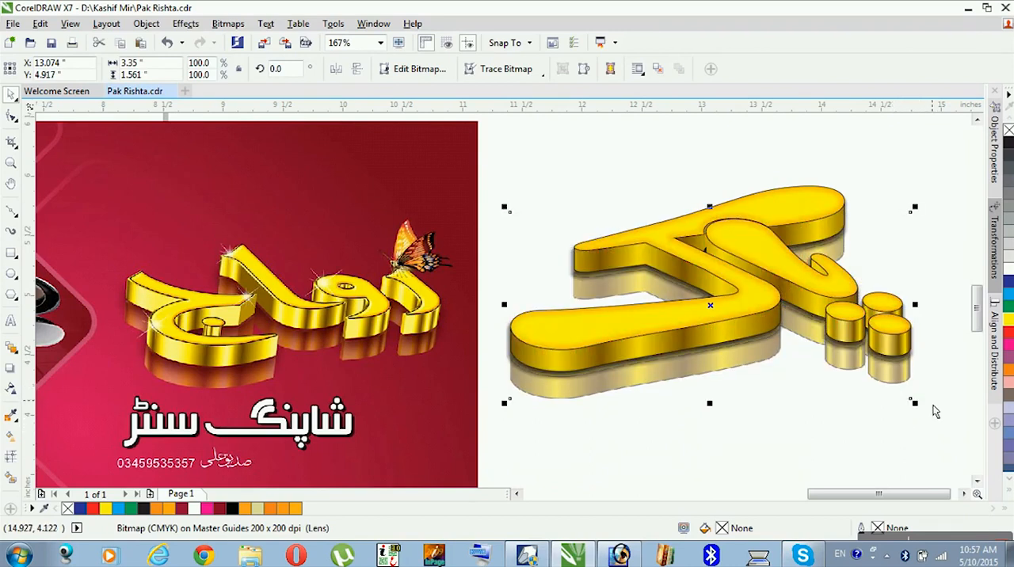
{"action": "left_click", "coordinate": [932, 405]}
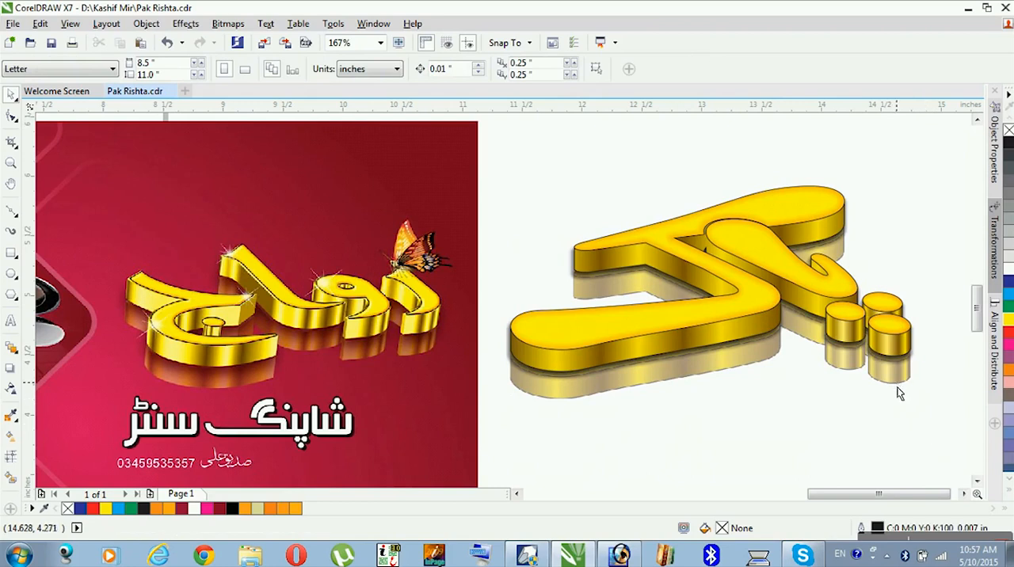
- Fine-tune the reflection slightly upward against the bases of the dots, to about Y 4.931 inches
{"action": "left_click", "coordinate": [901, 395]}
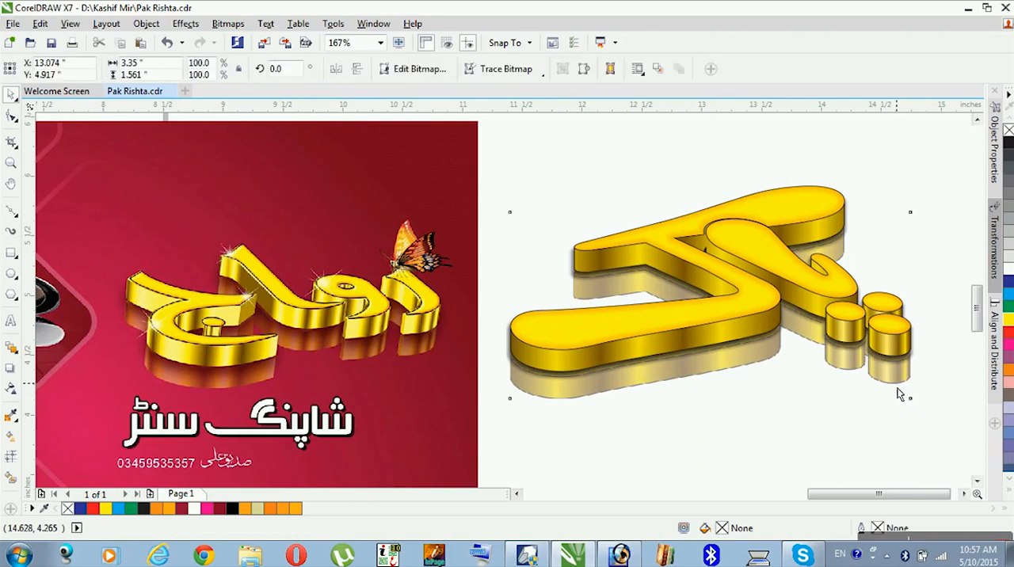
{"action": "left_click_drag", "start_coordinate": [900, 395], "coordinate": [907, 394]}
{"action": "key", "text": "z"}
{"action": "left_click_drag", "start_coordinate": [948, 314], "coordinate": [855, 406]}
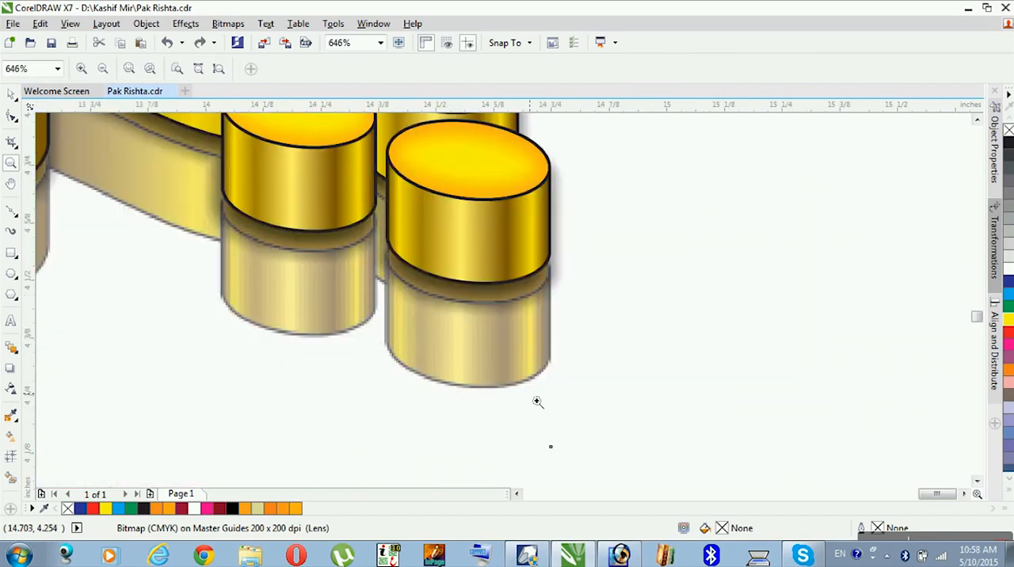
{"action": "key", "text": "space"}
{"action": "left_click_drag", "start_coordinate": [526, 400], "coordinate": [525, 394]}
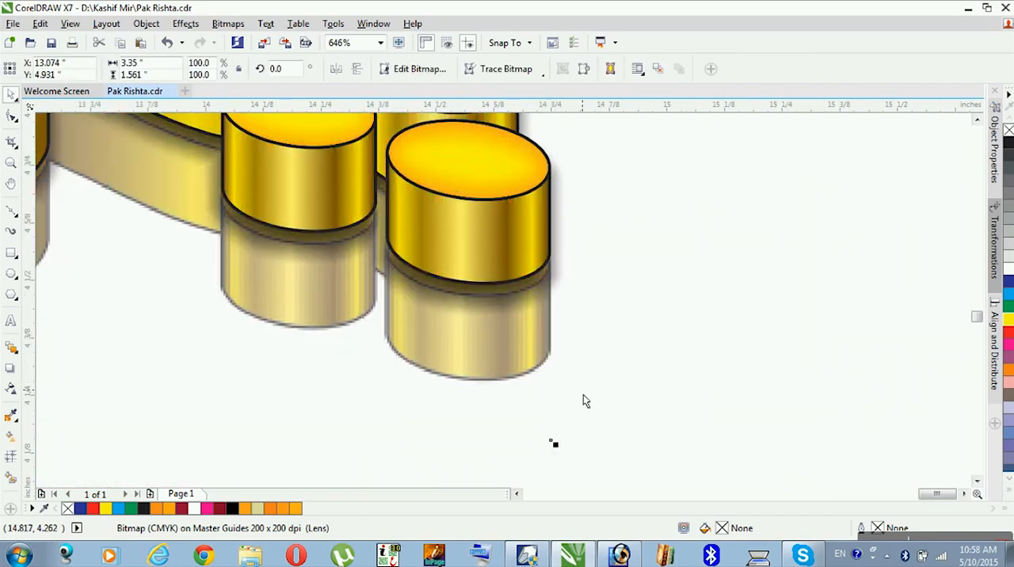
- Select the gold lettering, shadow and reflection together and shift them about 0.4 inch to the right
{"action": "scroll", "coordinate": [583, 394], "scroll_direction": "down", "scroll_amount": 3}
{"action": "scroll", "coordinate": [583, 401], "scroll_direction": "down", "scroll_amount": 1}
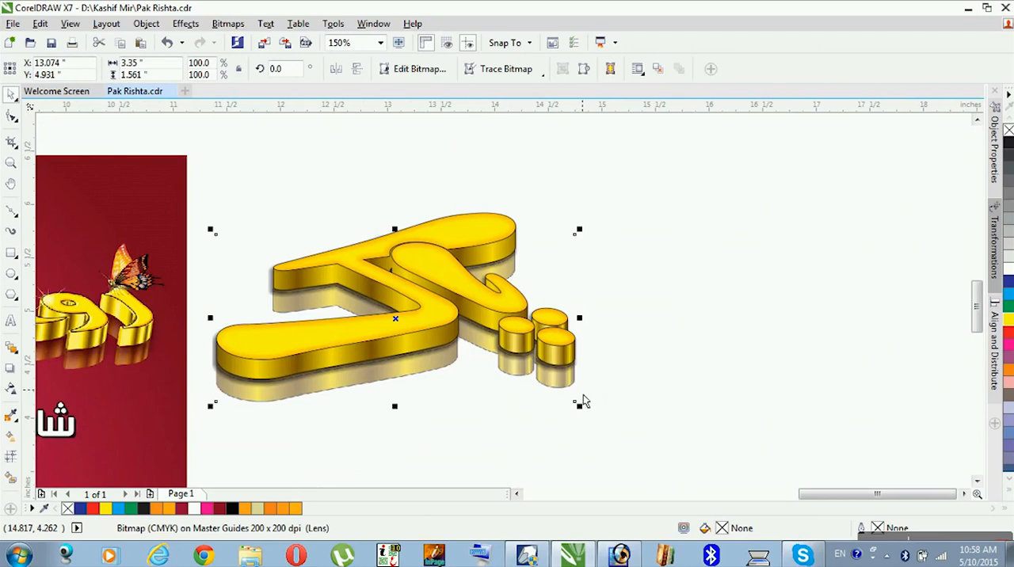
{"action": "scroll", "coordinate": [583, 401], "scroll_direction": "down", "scroll_amount": 1}
{"action": "key", "text": "z"}
{"action": "left_click_drag", "start_coordinate": [642, 270], "coordinate": [228, 393]}
{"action": "key", "text": "space"}
{"action": "left_click", "coordinate": [685, 157]}
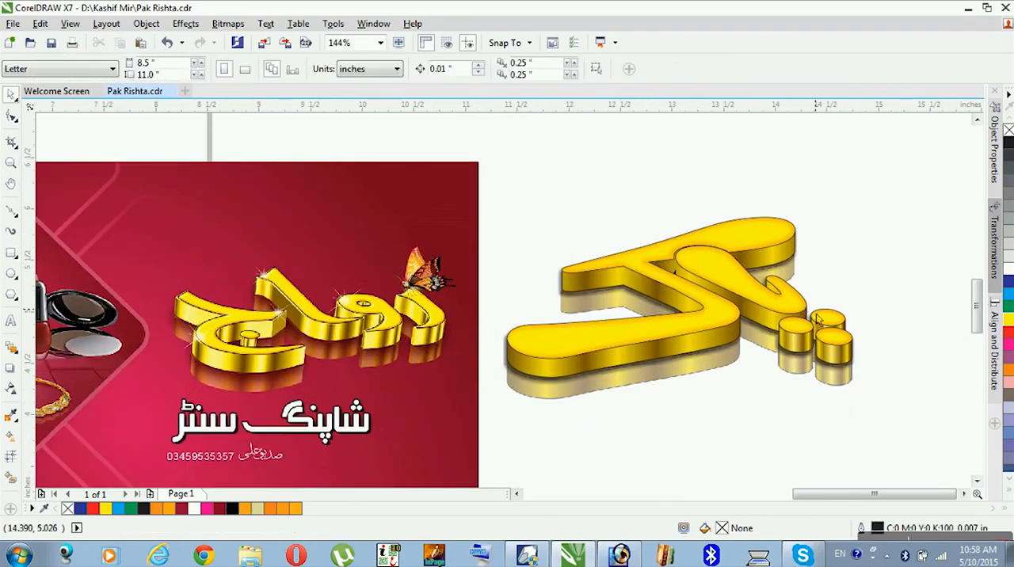
{"action": "left_click_drag", "start_coordinate": [878, 153], "coordinate": [466, 432]}
{"action": "left_click_drag", "start_coordinate": [627, 388], "coordinate": [669, 387]}
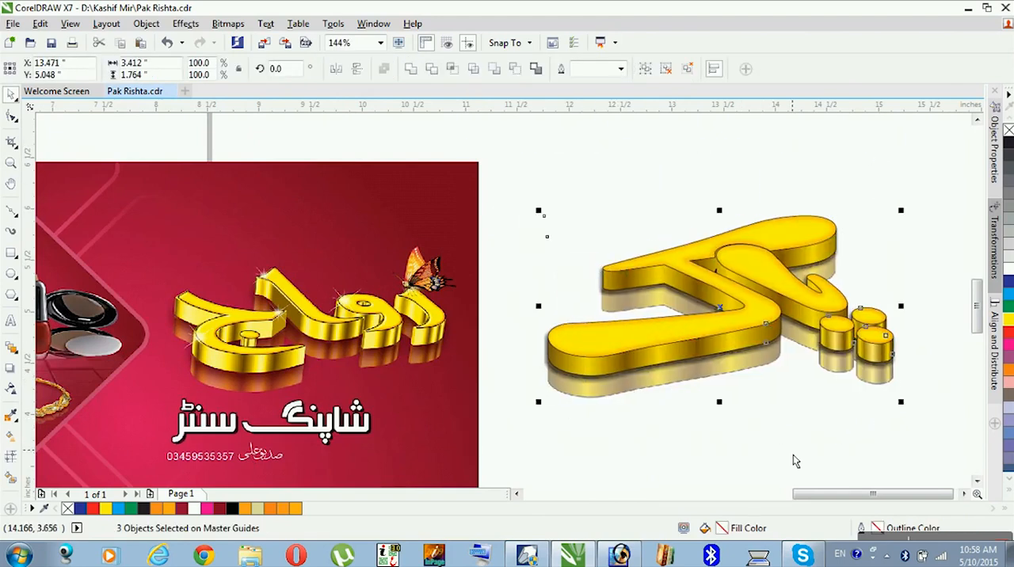
- Move the fancy shoes banner image to the space above the new gold lettering as a second reference
{"action": "left_click", "coordinate": [792, 456]}
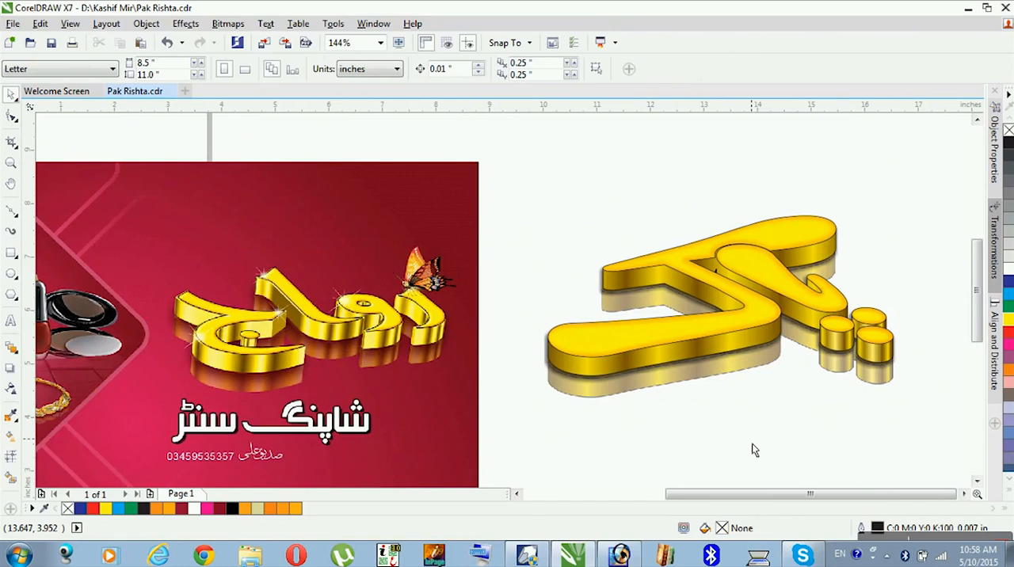
{"action": "scroll", "coordinate": [752, 444], "scroll_direction": "down", "scroll_amount": 3}
{"action": "left_click_drag", "start_coordinate": [288, 264], "coordinate": [860, 261]}
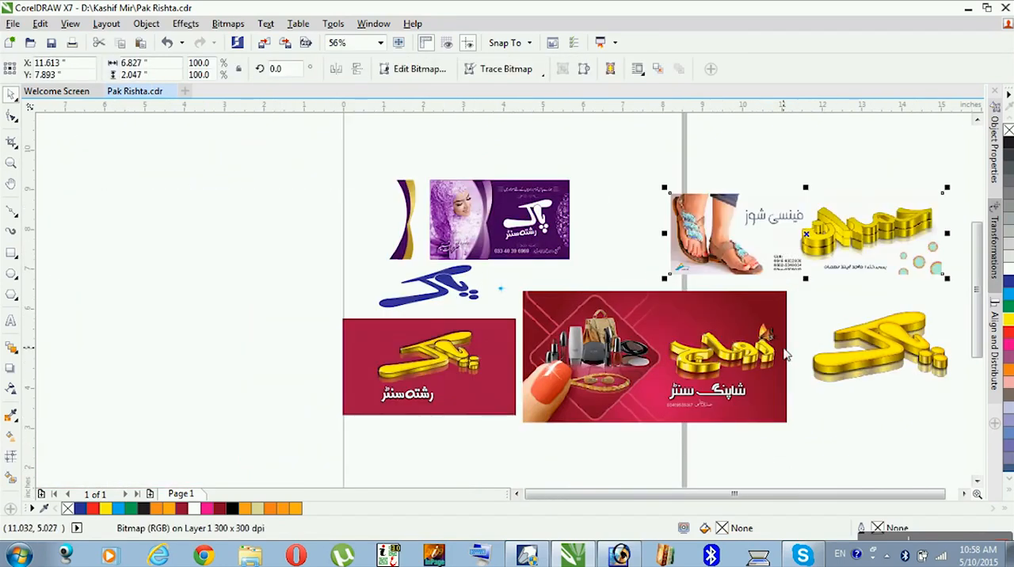
- Duplicate the gold lettering group about 0.2 inch straight up to stack a second layer on the original
{"action": "key", "text": "z"}
{"action": "left_click_drag", "start_coordinate": [739, 184], "coordinate": [961, 404]}
{"action": "key", "text": "space"}
{"action": "left_click", "coordinate": [754, 387]}
{"action": "left_click", "coordinate": [665, 442]}
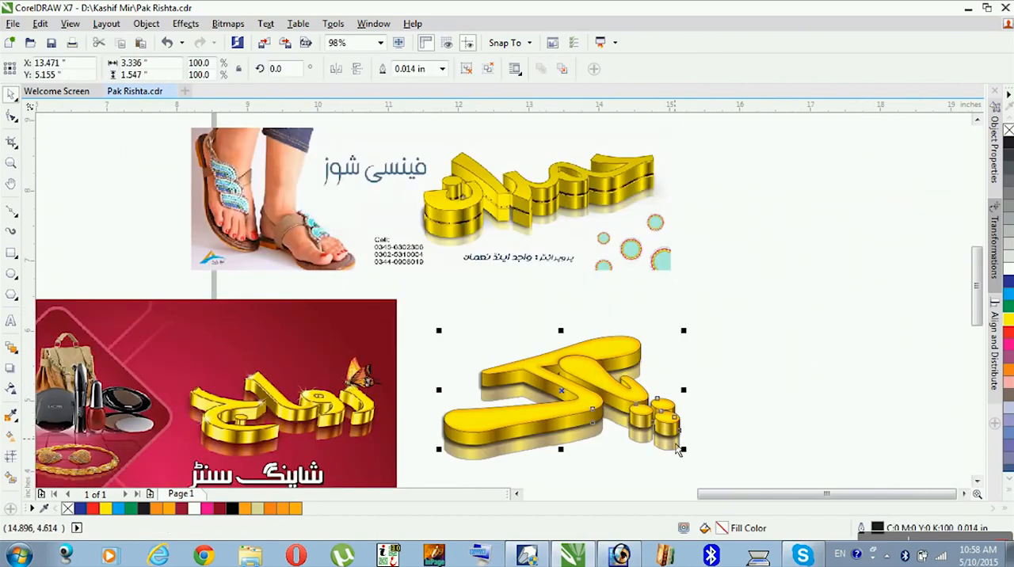
{"action": "left_click_drag", "start_coordinate": [676, 439], "coordinate": [679, 422]}
{"action": "left_click", "coordinate": [783, 375]}
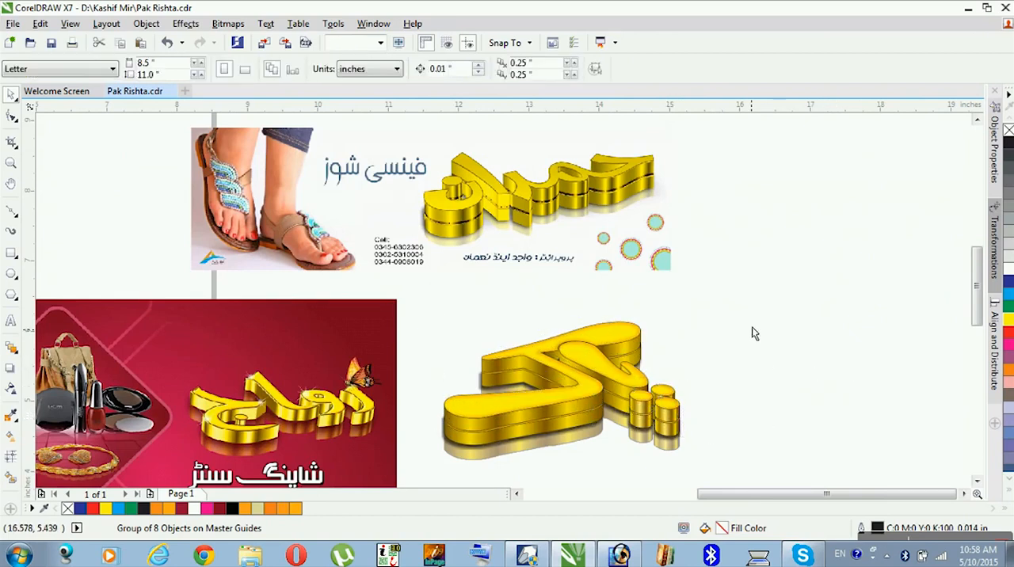
- Raise the upper gold layer slightly to about Y 5.392 inches, leaving a narrow gap between the two layers
{"action": "key", "text": "z"}
{"action": "left_click_drag", "start_coordinate": [725, 154], "coordinate": [401, 424]}
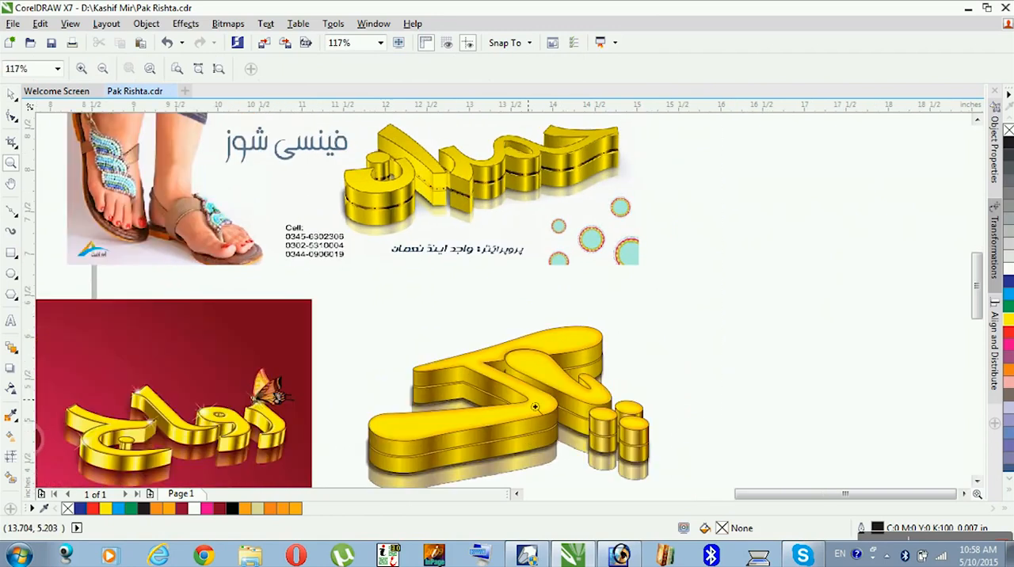
{"action": "key", "text": "space"}
{"action": "left_click", "coordinate": [548, 438]}
{"action": "left_click", "coordinate": [548, 438]}
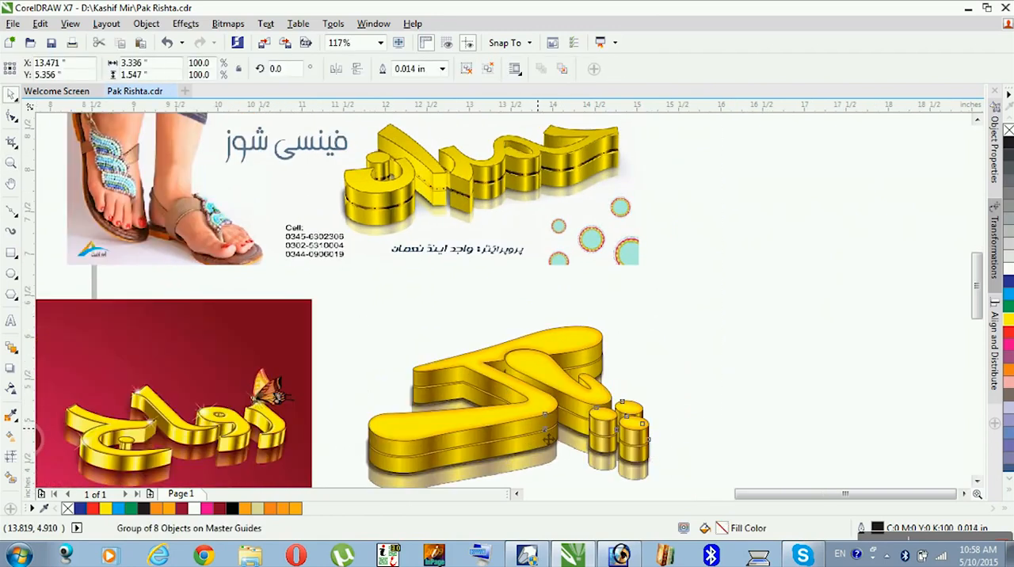
{"action": "left_click_drag", "start_coordinate": [548, 438], "coordinate": [547, 434]}
{"action": "left_click", "coordinate": [763, 392]}
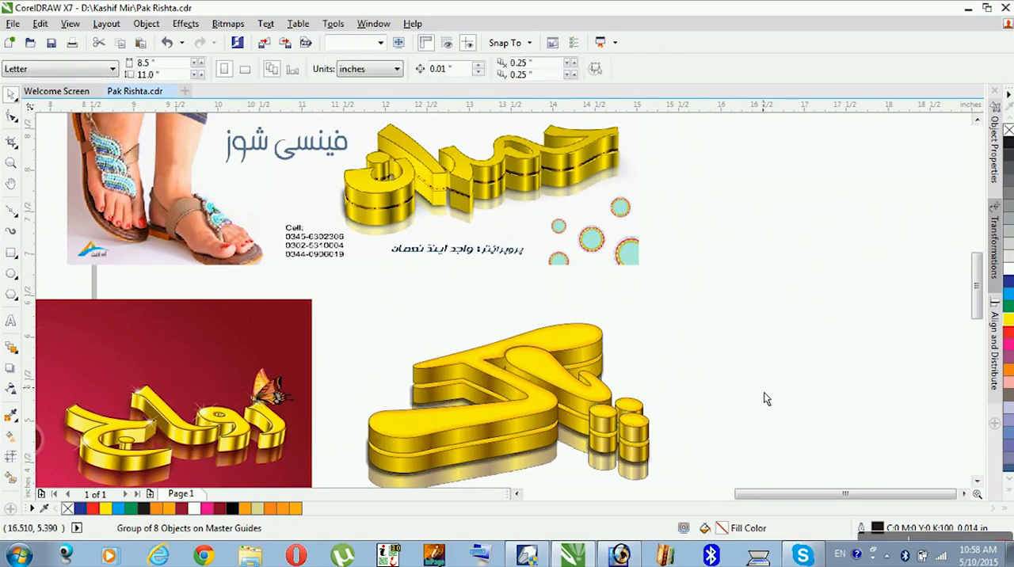
- Duplicate the upper gold layer slightly lower, to about Y 5.337 inches, and fill the copy with black K100
{"action": "key", "text": "z"}
{"action": "left_click_drag", "start_coordinate": [721, 280], "coordinate": [361, 461]}
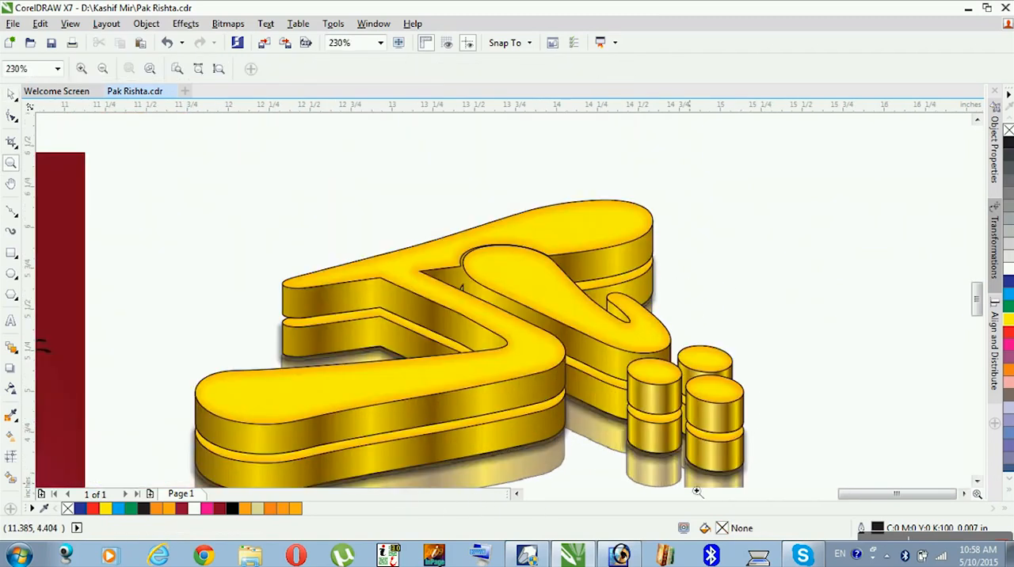
{"action": "left_click", "coordinate": [731, 422]}
{"action": "left_click_drag", "start_coordinate": [730, 422], "coordinate": [731, 433]}
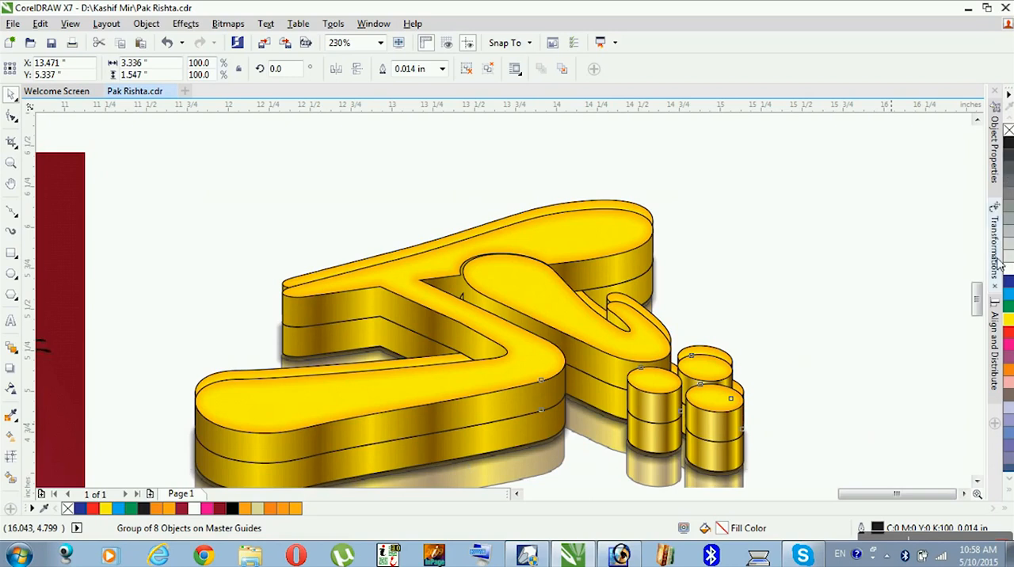
{"action": "left_click", "coordinate": [1008, 147]}
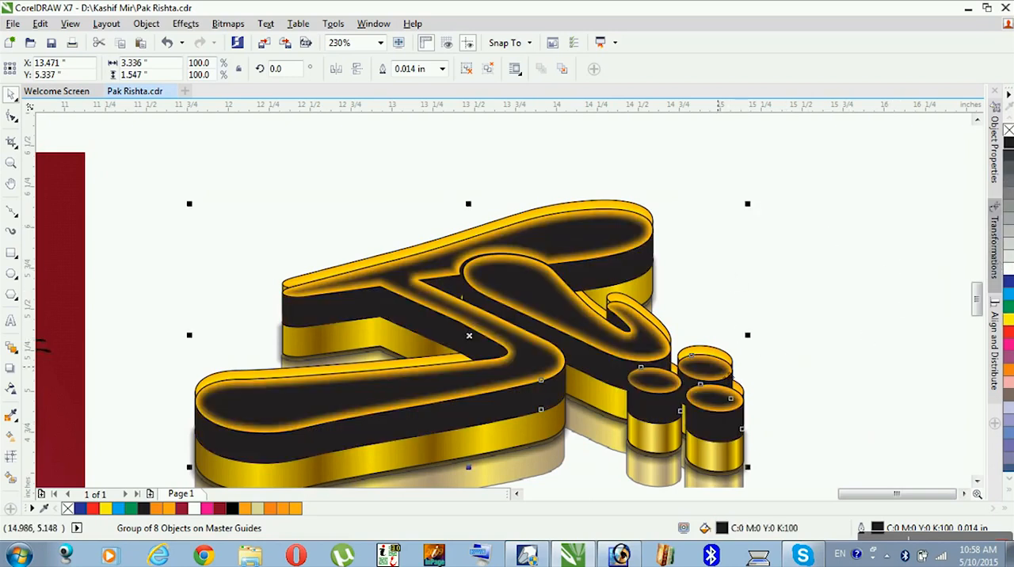
- Bring the upper gold layer in front of the black copy, leaving only a black band between the gold layers
{"action": "left_click", "coordinate": [720, 353]}
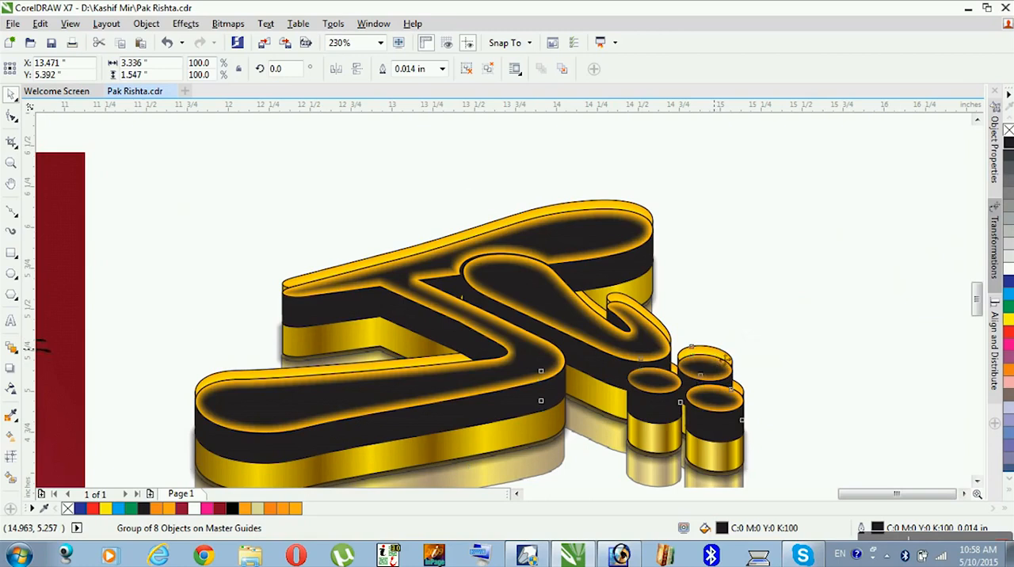
{"action": "key", "text": "shift+Page_Up"}
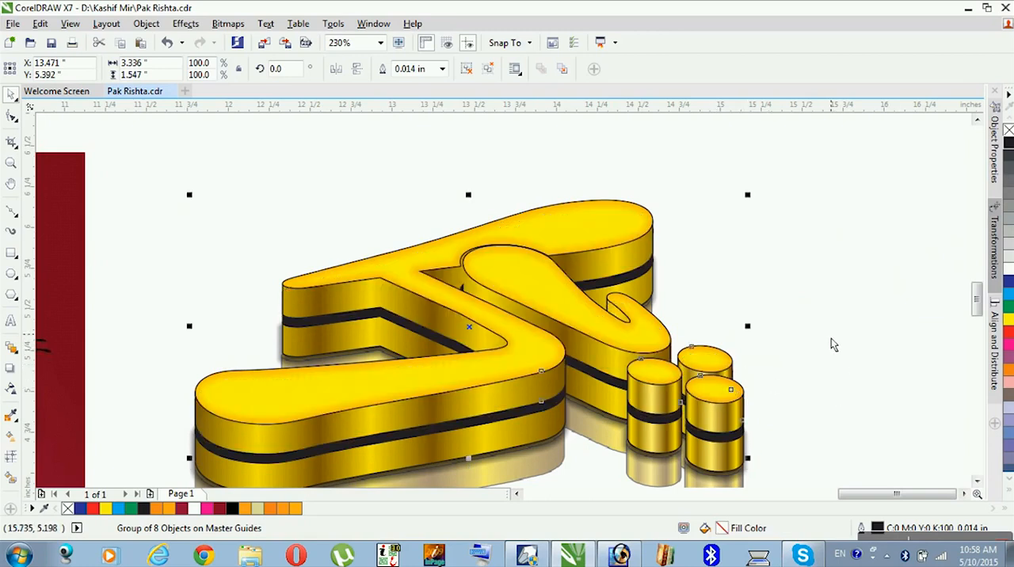
{"action": "scroll", "coordinate": [832, 340], "scroll_direction": "down", "scroll_amount": 2}
{"action": "key", "text": "z"}
{"action": "left_click_drag", "start_coordinate": [827, 253], "coordinate": [464, 436]}
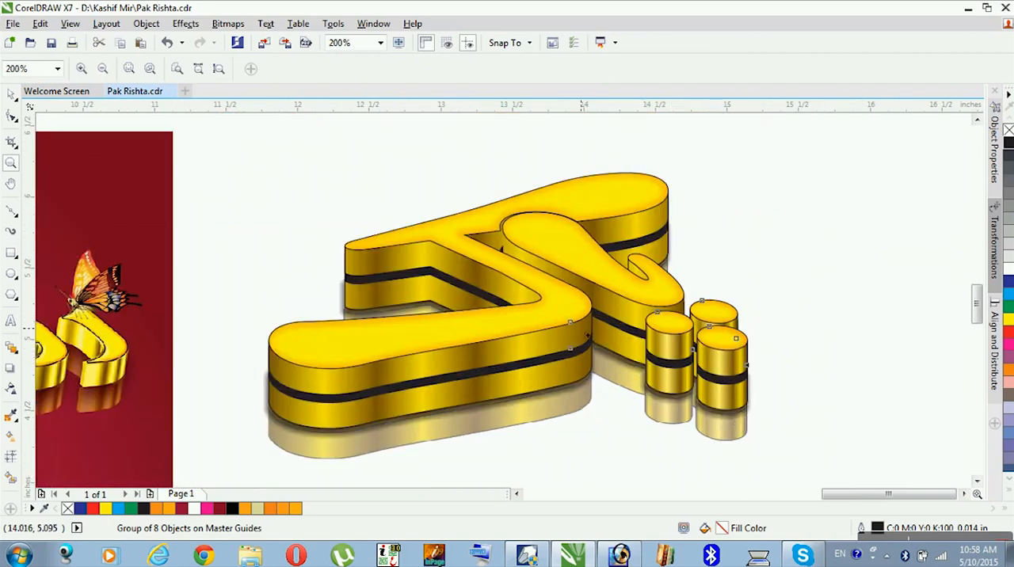
- Compare the banded gold lettering with the layered lettering on the fancy shoes banner
{"action": "right_click", "coordinate": [630, 262]}
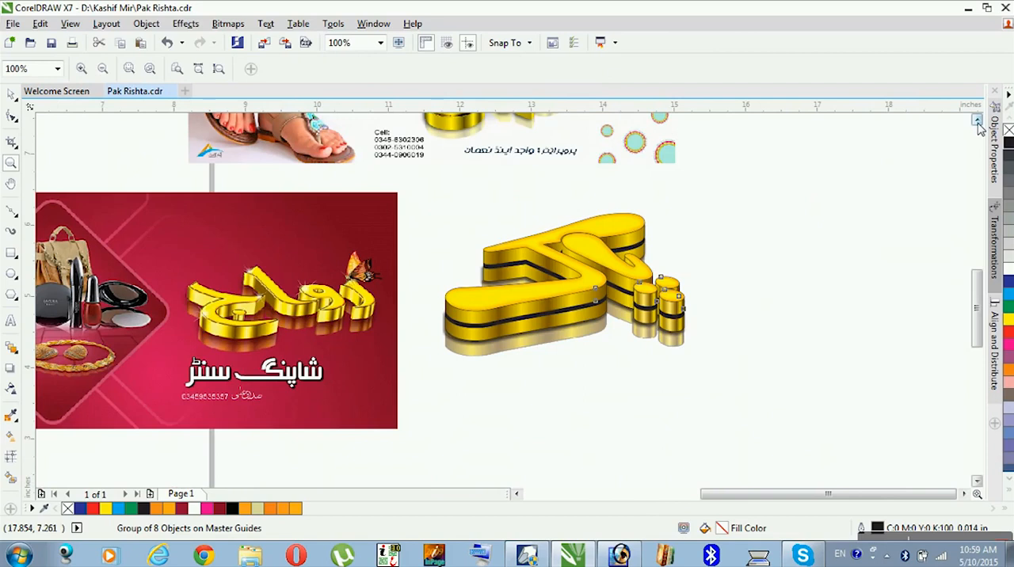
{"action": "left_click", "coordinate": [977, 119]}
{"action": "left_click", "coordinate": [976, 120]}
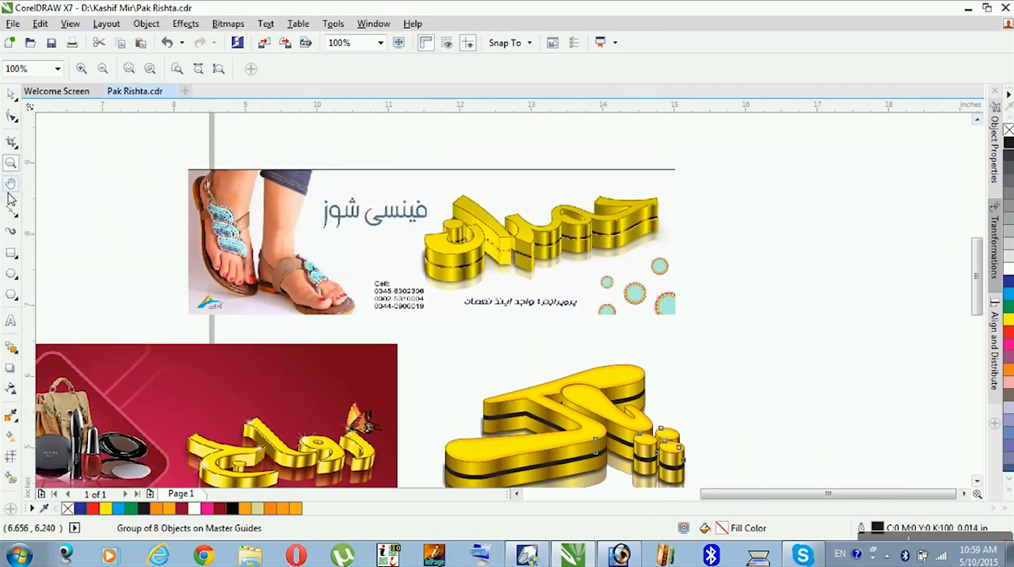
- Group all layers of the banded gold lettering and move the group right to about X 14.137 inches
{"action": "left_click", "coordinate": [11, 94]}
{"action": "left_click", "coordinate": [656, 394]}
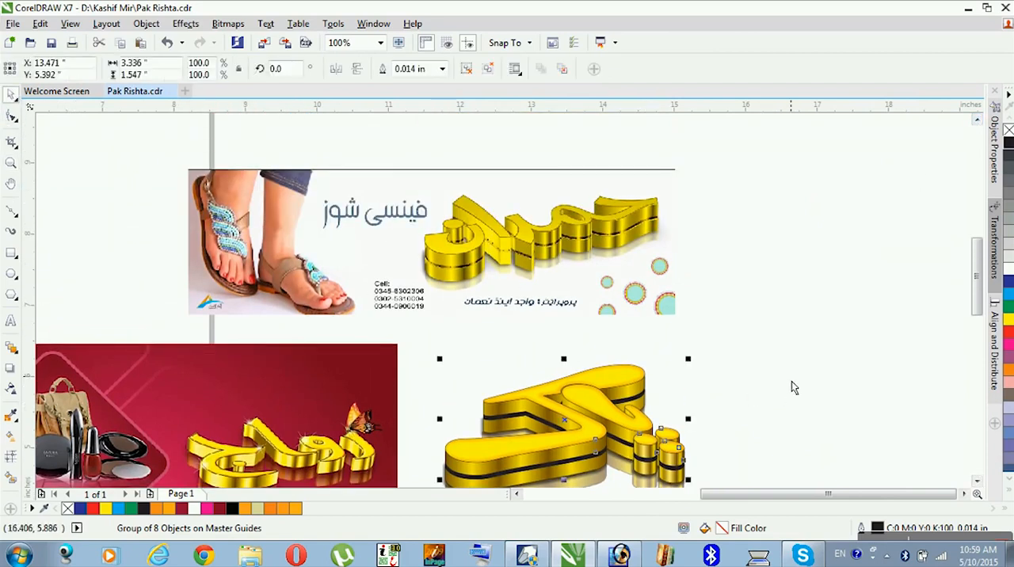
{"action": "left_click", "coordinate": [927, 450]}
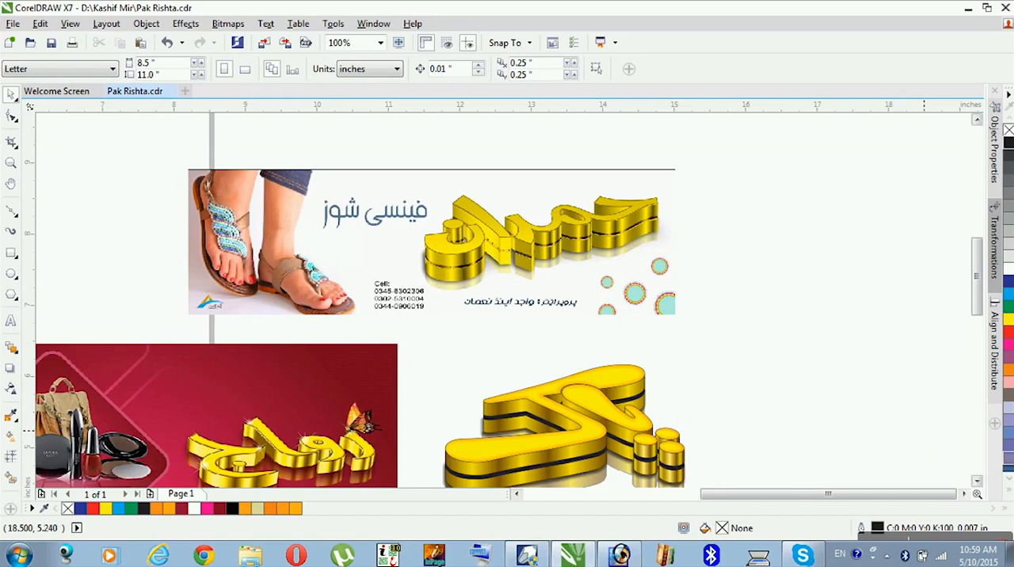
{"action": "scroll", "coordinate": [598, 444], "scroll_direction": "down", "scroll_amount": 3}
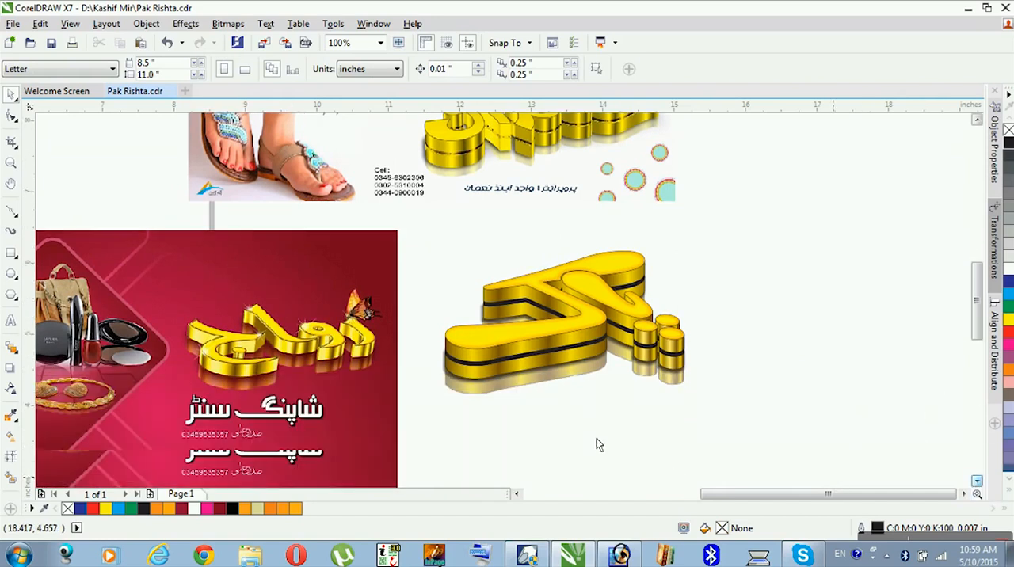
{"action": "left_click_drag", "start_coordinate": [781, 251], "coordinate": [412, 450]}
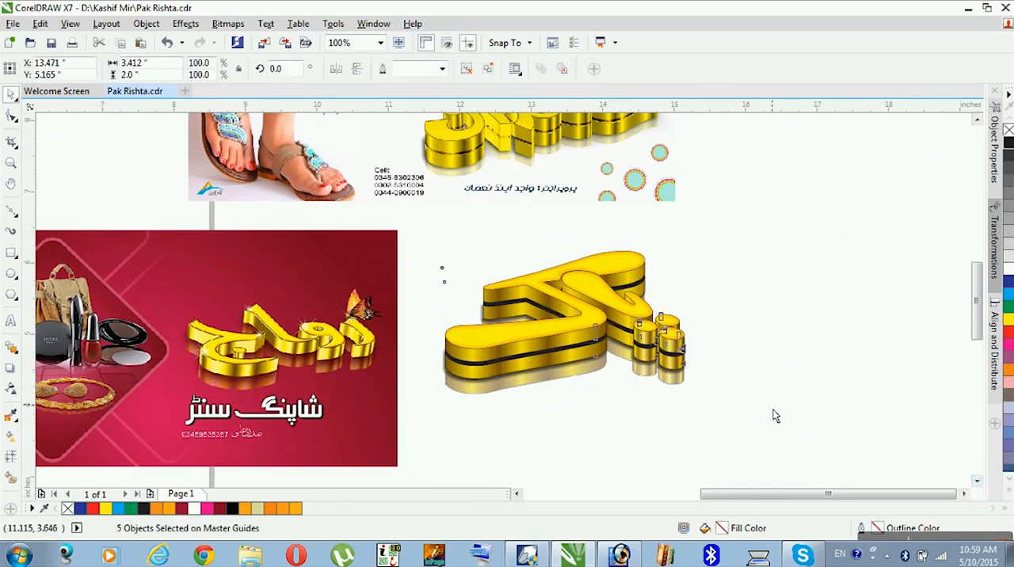
{"action": "key", "text": "ctrl+g"}
{"action": "left_click_drag", "start_coordinate": [595, 381], "coordinate": [643, 381]}
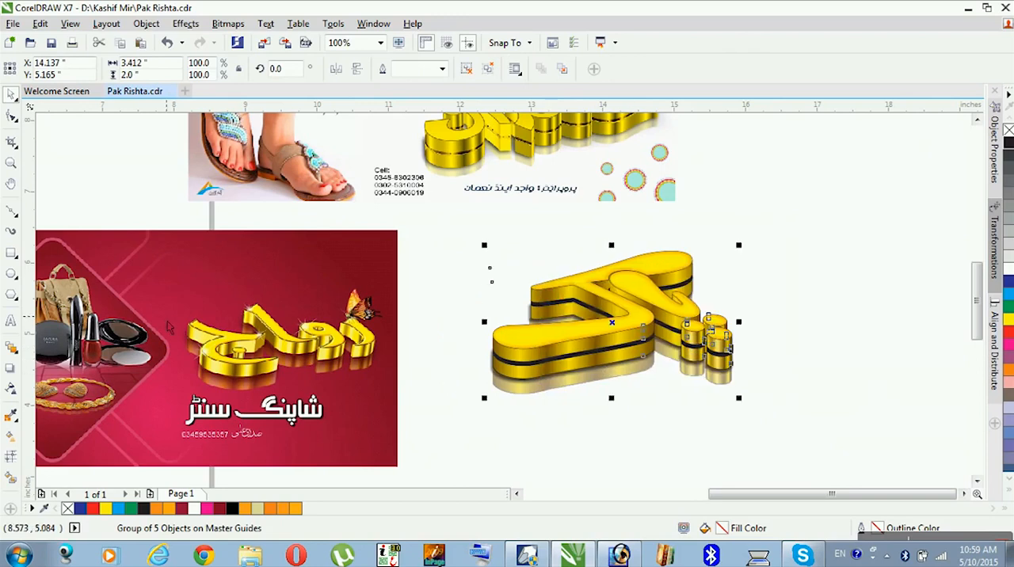
- Add a background rectangle about 4.167 by 3.135 inches behind the gold lettering and fill it red, M100 Y100
{"action": "left_click", "coordinate": [11, 252]}
{"action": "left_click_drag", "start_coordinate": [457, 238], "coordinate": [761, 471]}
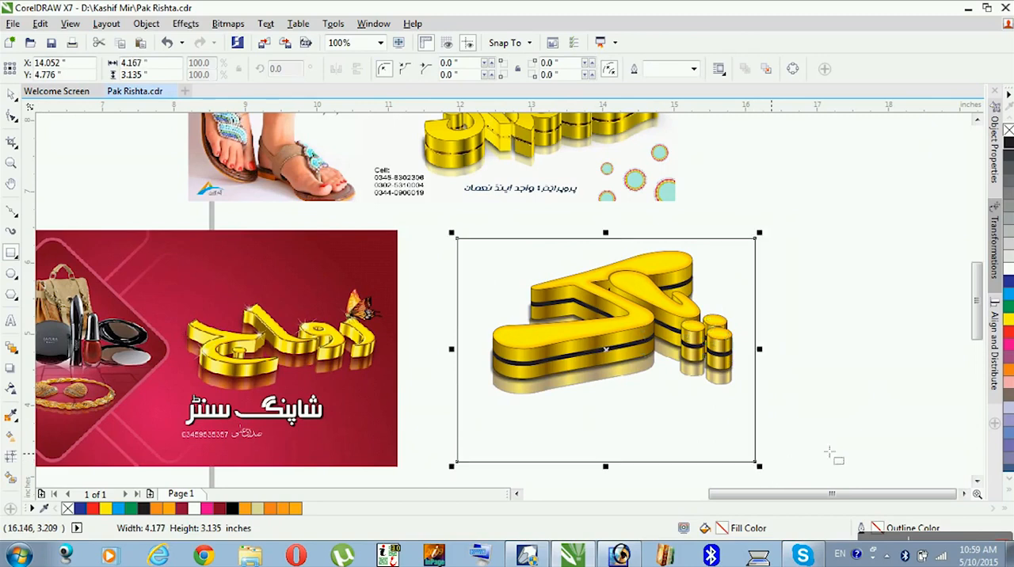
{"action": "left_click", "coordinate": [1008, 331]}
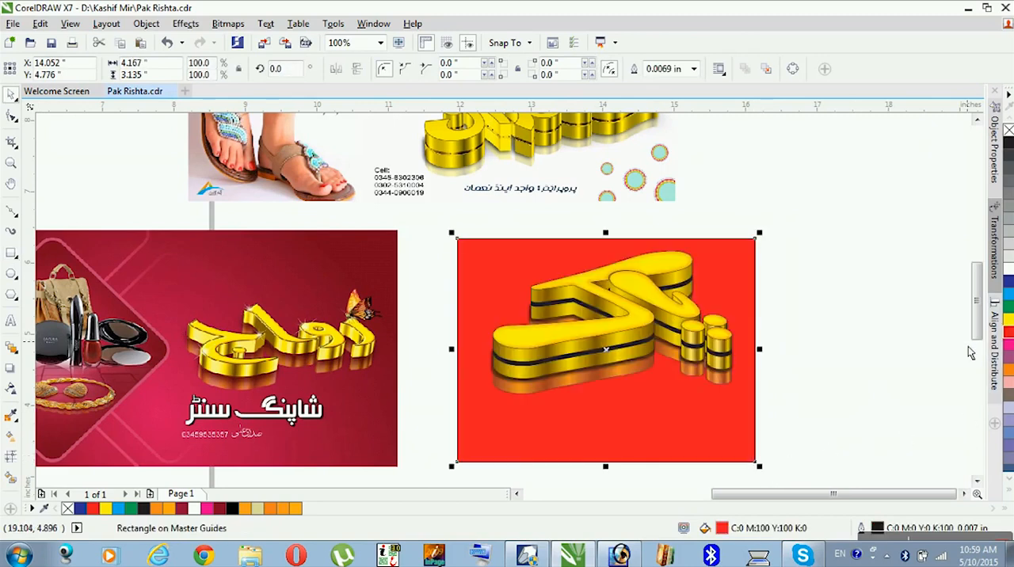
{"action": "left_click", "coordinate": [880, 342]}
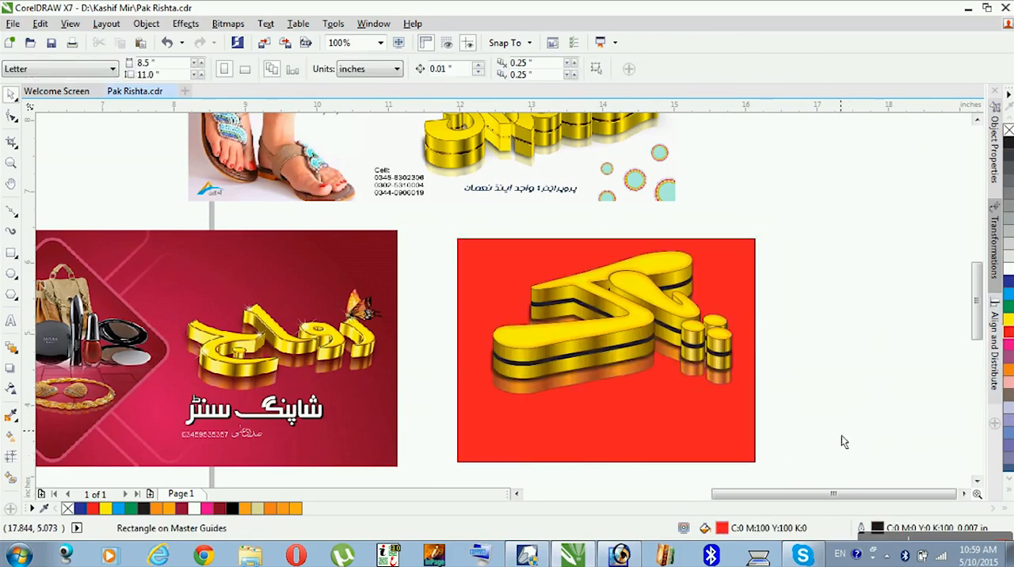
- Change the rectangle's fill to an elliptical fountain fill with a red centre colour of C0 M100 Y100 K0
{"action": "left_click", "coordinate": [749, 453]}
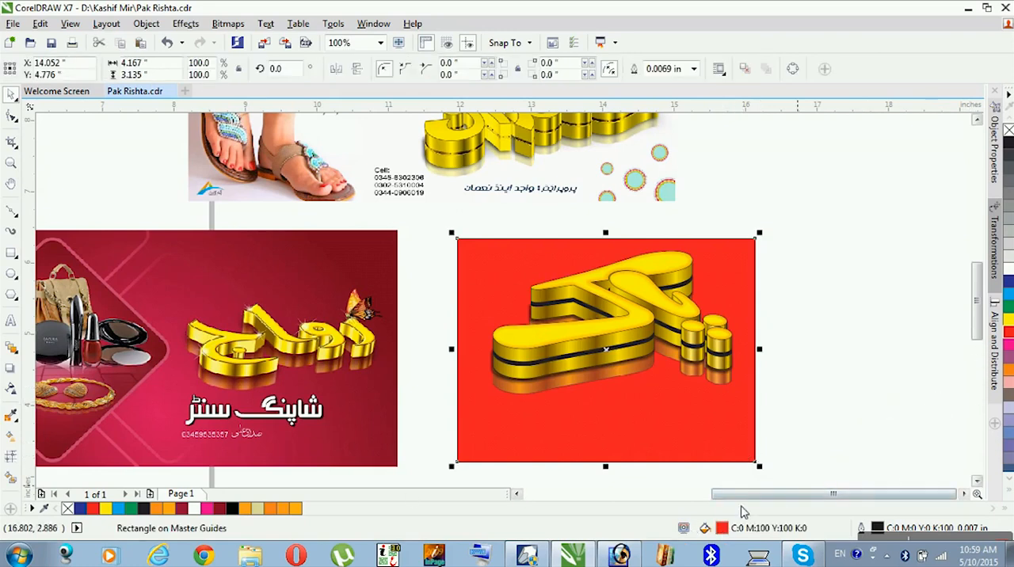
{"action": "double_click", "coordinate": [721, 528]}
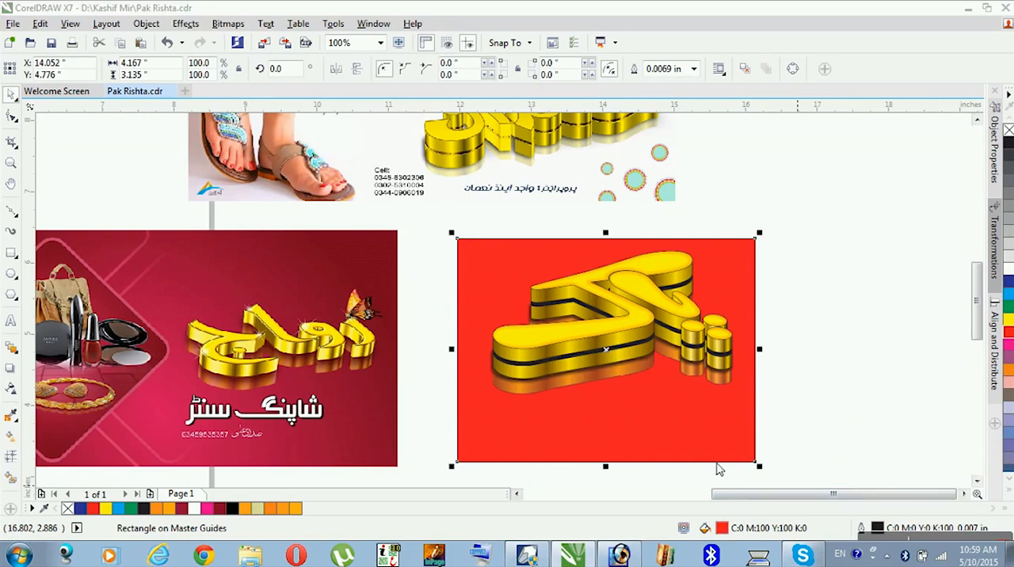
{"action": "left_click", "coordinate": [125, 32]}
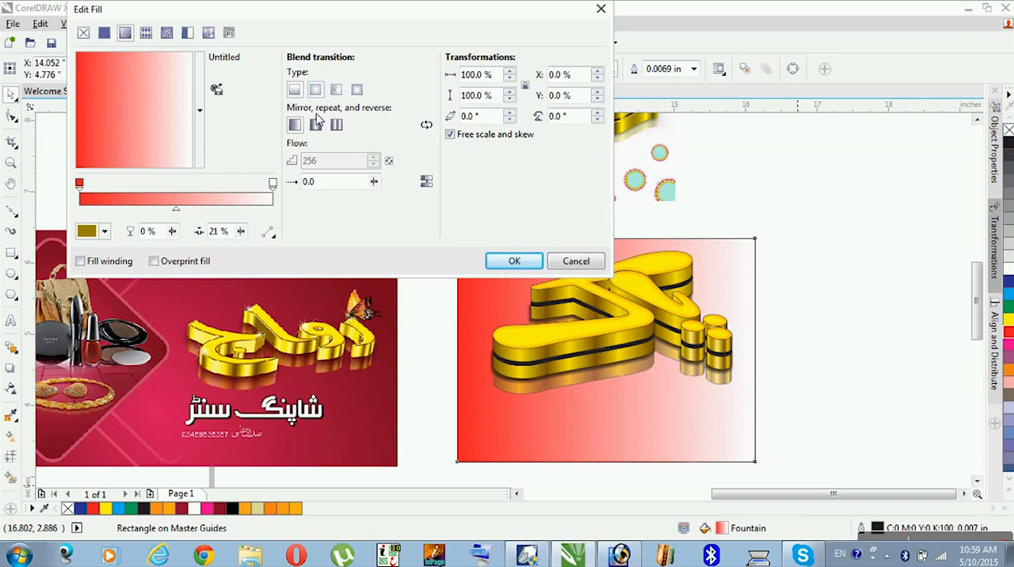
{"action": "left_click", "coordinate": [315, 90]}
{"action": "left_click", "coordinate": [272, 185]}
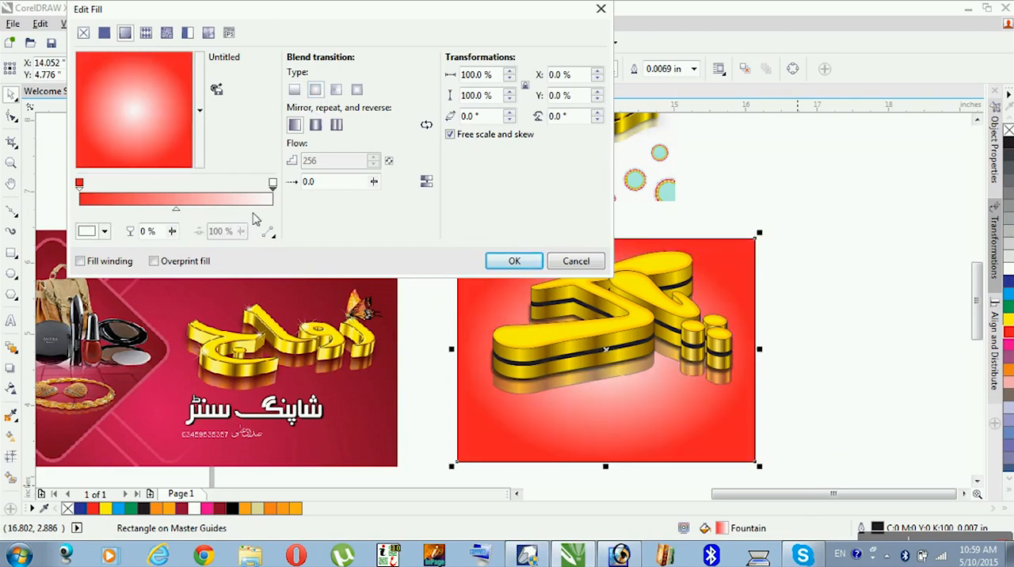
{"action": "left_click", "coordinate": [103, 231]}
{"action": "left_click", "coordinate": [235, 332]}
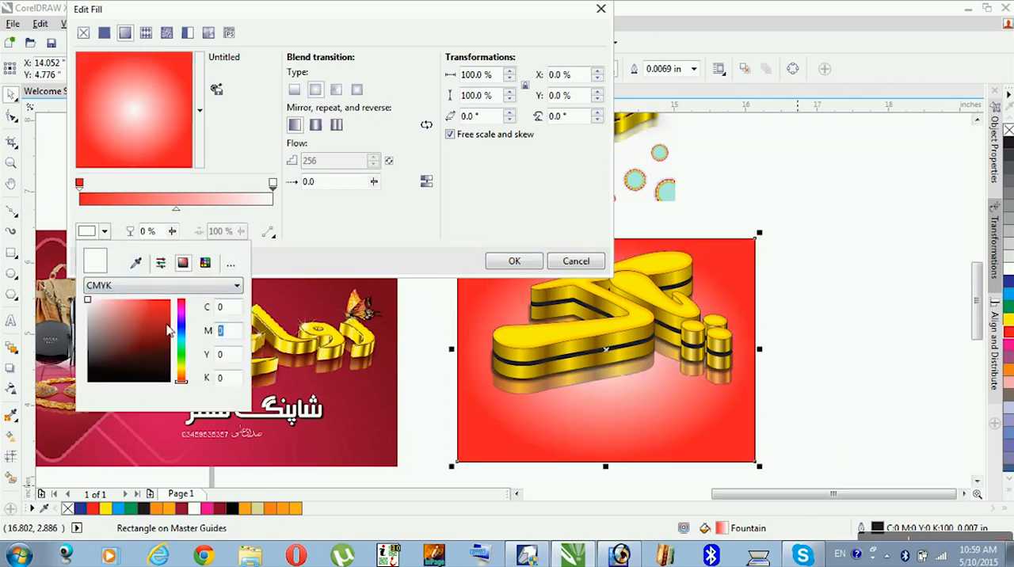
{"action": "type", "text": "100"}
{"action": "key", "text": "Tab"}
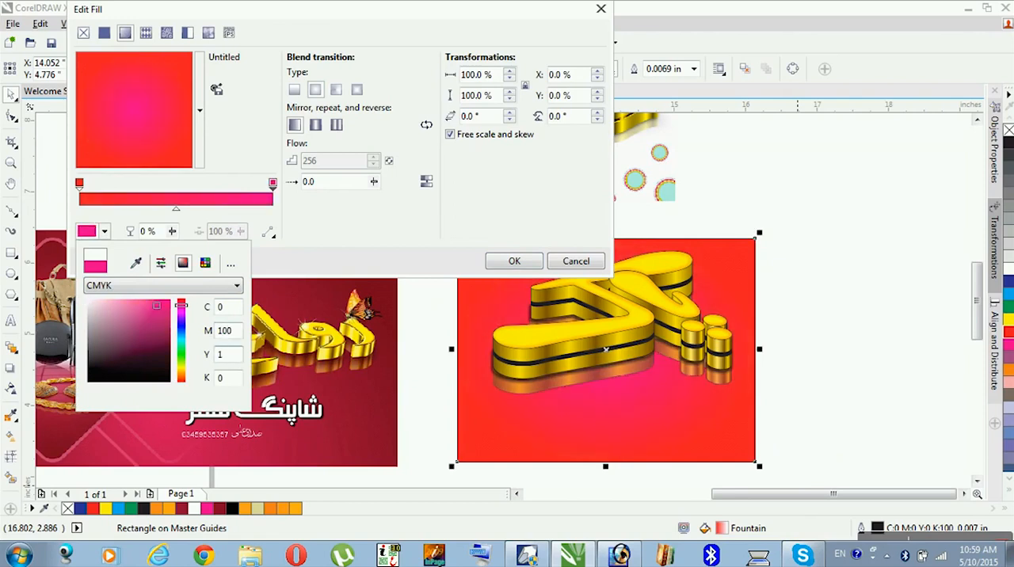
{"action": "key", "text": "shift+Tab"}
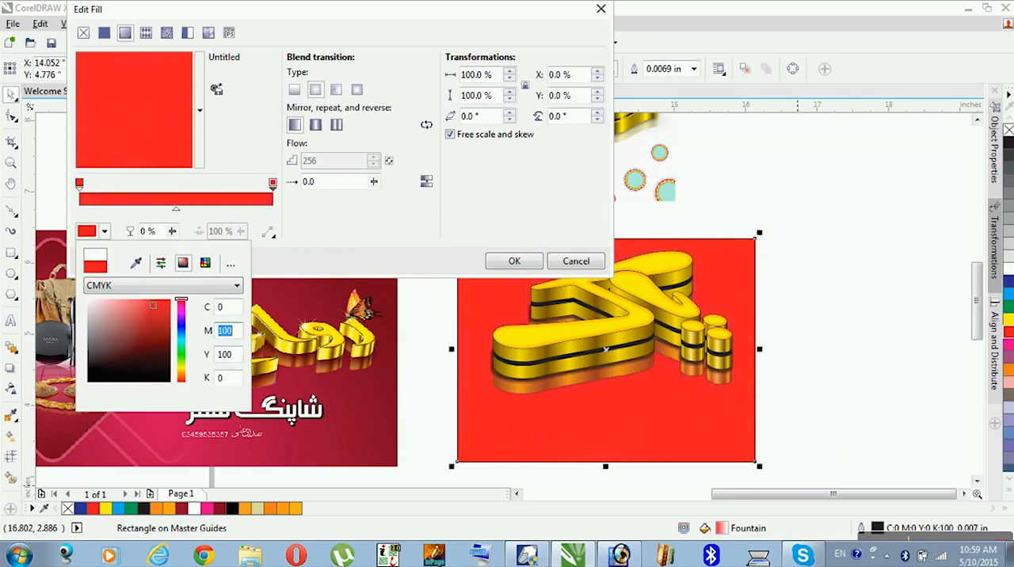
- Set the fountain fill's outer colour to dark red C0 M100 Y100 K40 and apply the fill to the rectangle
{"action": "left_click", "coordinate": [82, 190]}
{"action": "left_click", "coordinate": [88, 230]}
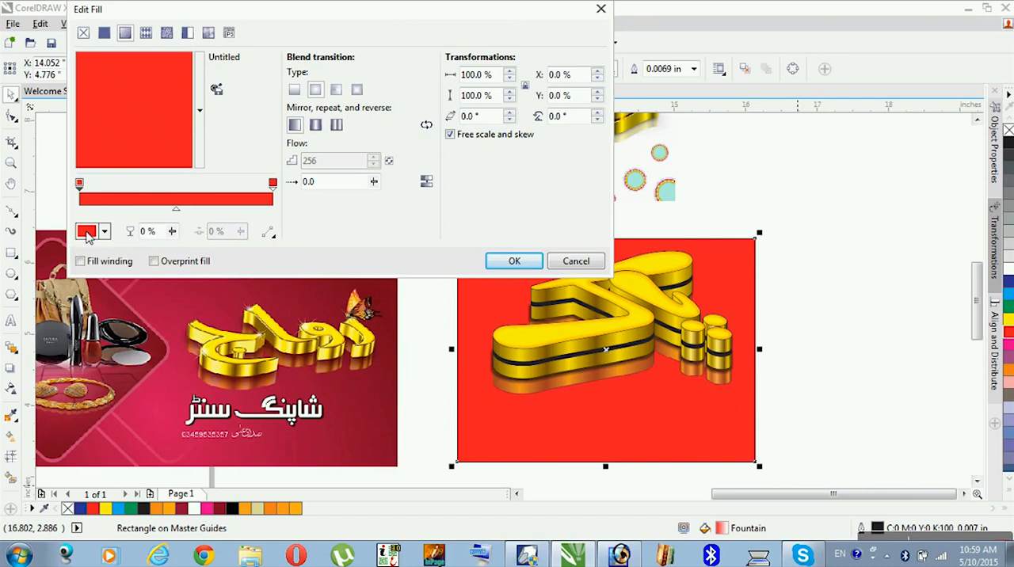
{"action": "double_click", "coordinate": [225, 381]}
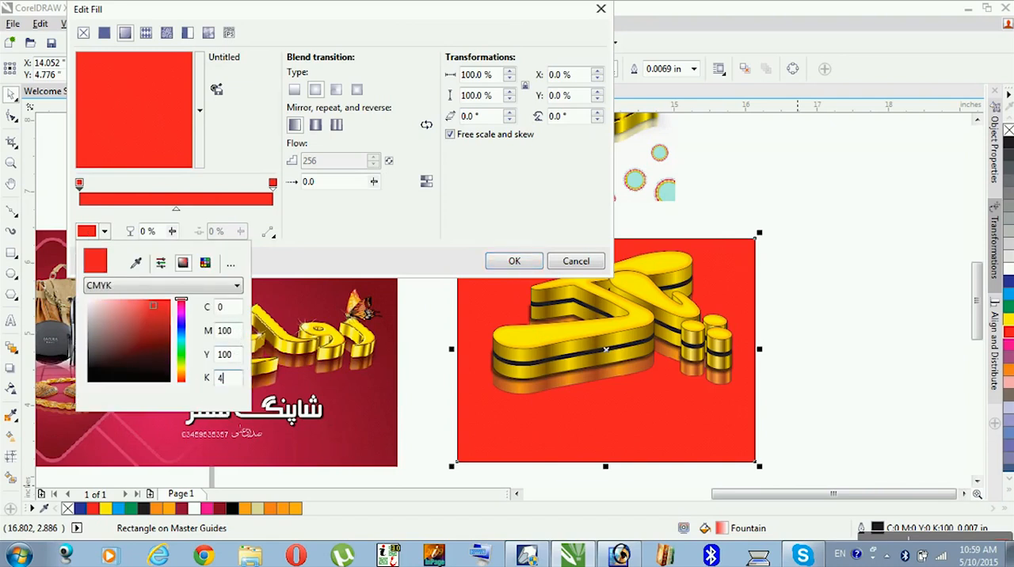
{"action": "type", "text": "40"}
{"action": "key", "text": "Return"}
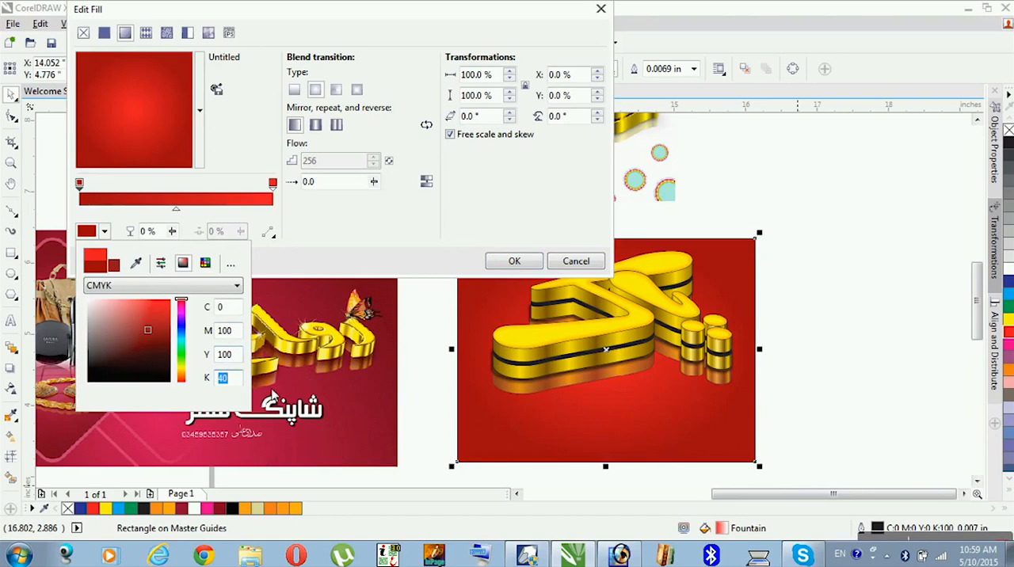
{"action": "left_click", "coordinate": [383, 255]}
{"action": "left_click", "coordinate": [514, 261]}
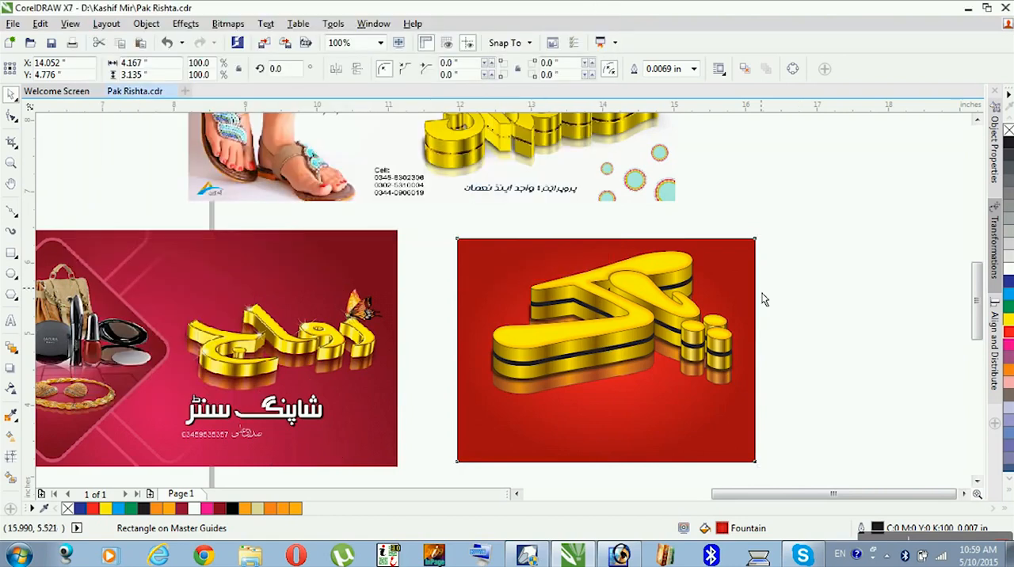
{"action": "left_click", "coordinate": [853, 366]}
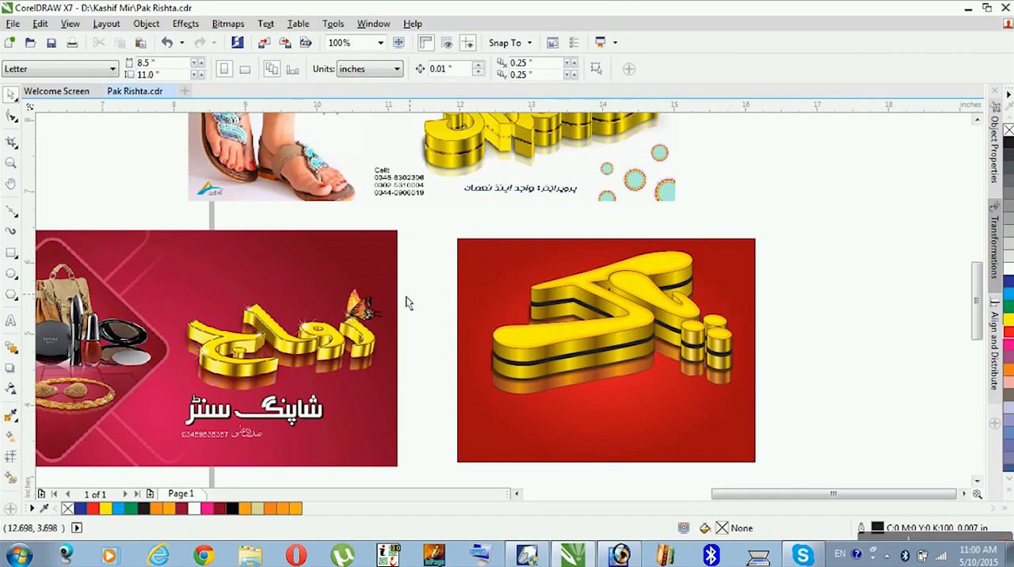
- Copy the white رشته سنٹر text from the purple banner below the gold lettering and enlarge it to about 2.044 by 0.801 inches
{"action": "scroll", "coordinate": [807, 265], "scroll_direction": "down", "scroll_amount": 1}
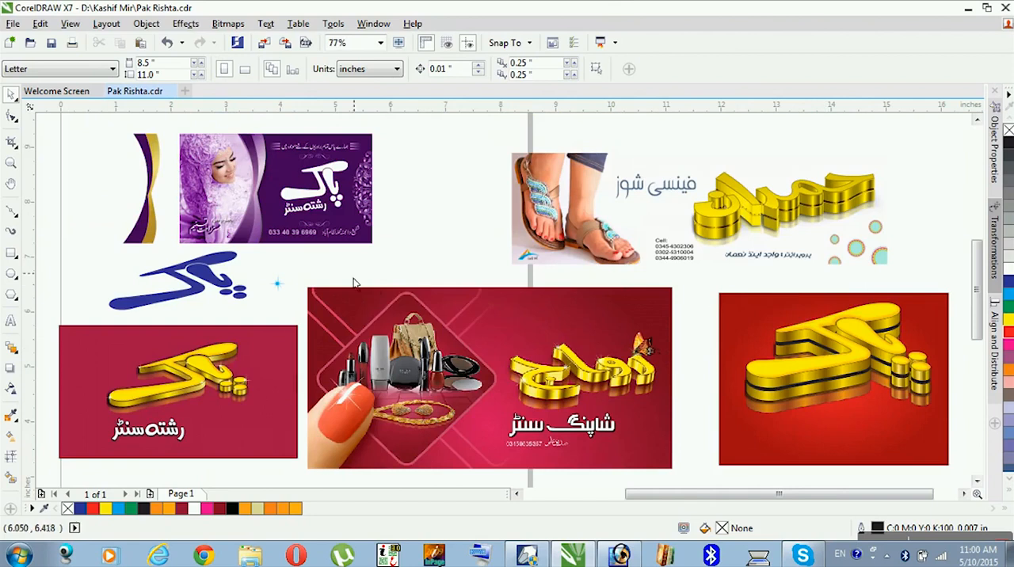
{"action": "left_click", "coordinate": [170, 440]}
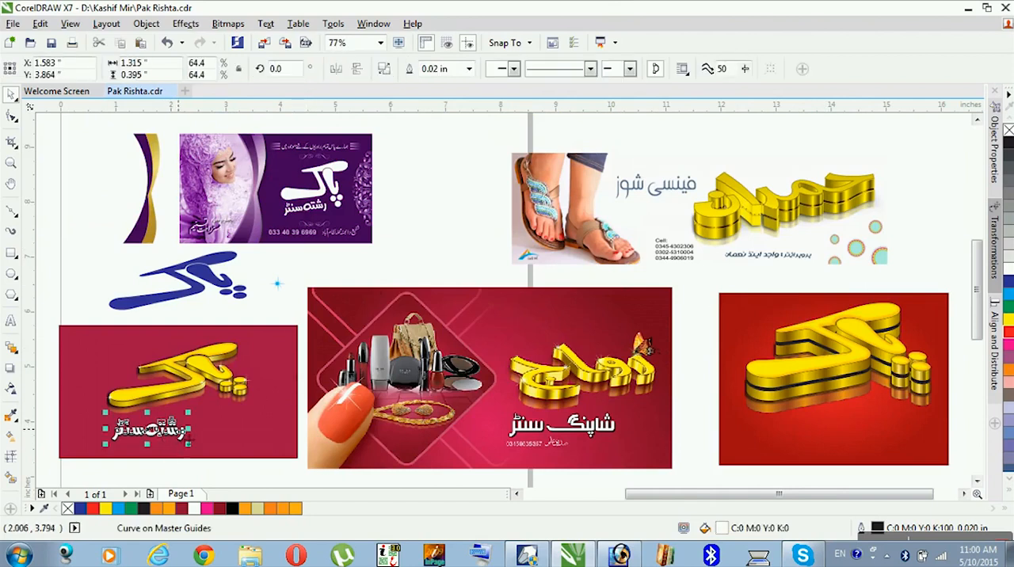
{"action": "left_click_drag", "start_coordinate": [317, 206], "coordinate": [840, 445]}
{"action": "key", "text": "F2"}
{"action": "mouse_move", "coordinate": [691, 317]}
{"action": "left_mouse_down"}
{"action": "mouse_move", "coordinate": [891, 468]}
{"action": "mouse_move", "coordinate": [937, 477]}
{"action": "mouse_move", "coordinate": [973, 441]}
{"action": "mouse_move", "coordinate": [891, 434]}
{"action": "left_mouse_up"}
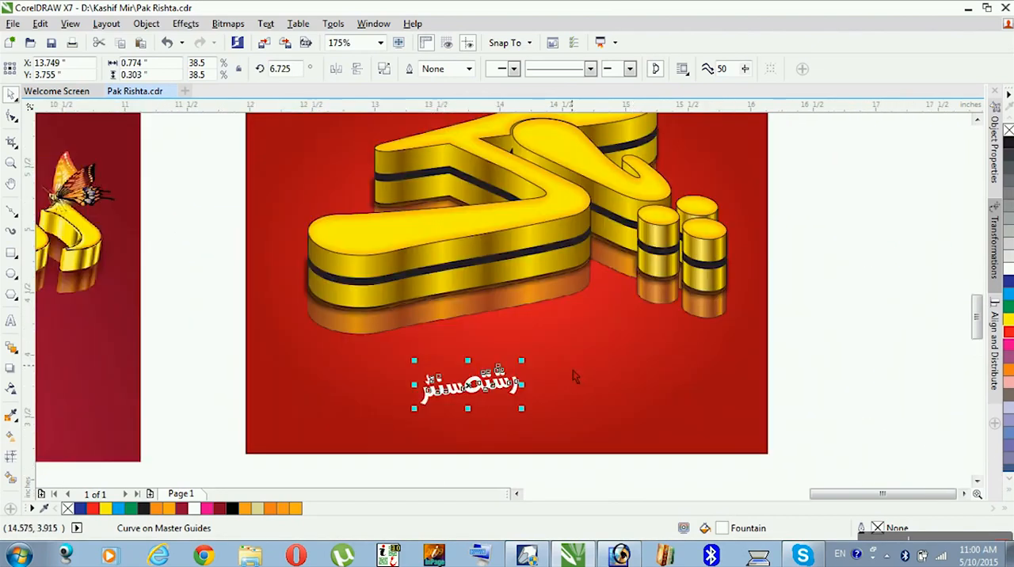
{"action": "left_click_drag", "start_coordinate": [535, 371], "coordinate": [604, 339]}
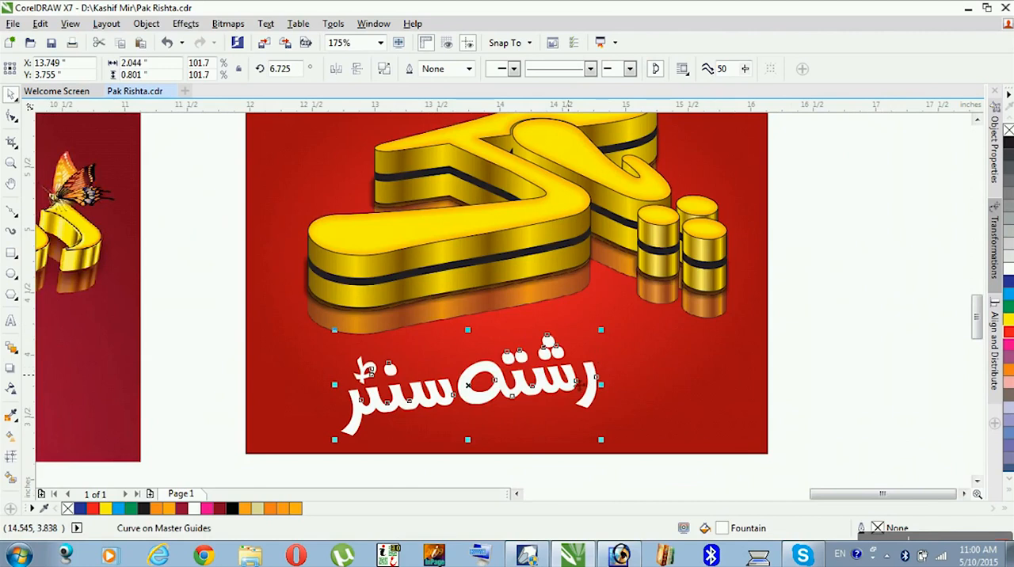
- Rotate the white رشته سنٹر text to about 11.93 degrees and position it at about X 13.837, Y 3.837 inches
{"action": "left_click", "coordinate": [567, 377]}
{"action": "left_click_drag", "start_coordinate": [616, 451], "coordinate": [626, 437]}
{"action": "left_click_drag", "start_coordinate": [565, 389], "coordinate": [573, 377]}
{"action": "left_click_drag", "start_coordinate": [620, 451], "coordinate": [617, 453]}
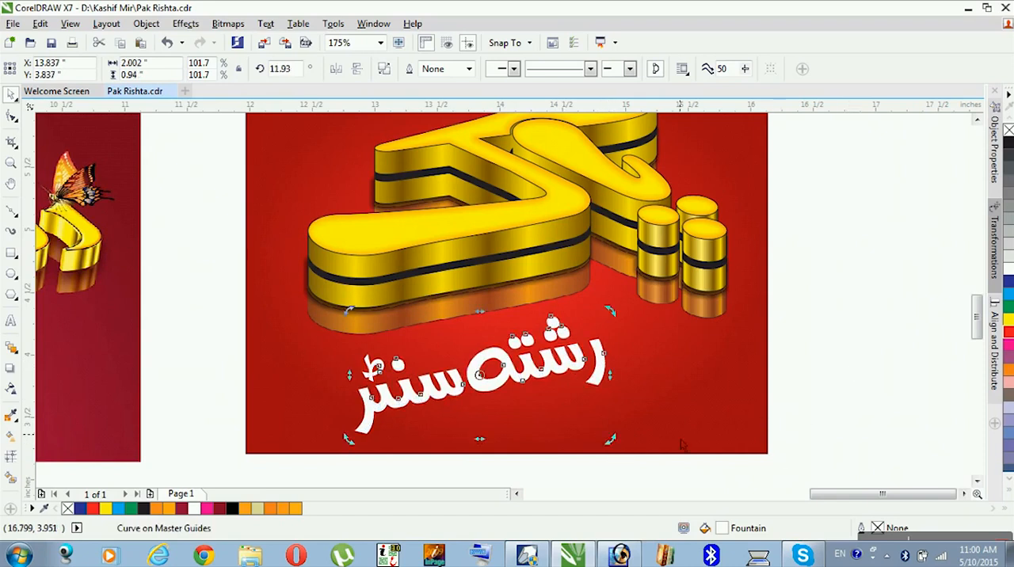
- Give the white text a 0.014 inch black outline with rounded corners and line caps, placed behind the fill
{"action": "scroll", "coordinate": [800, 336], "scroll_direction": "down", "scroll_amount": 2}
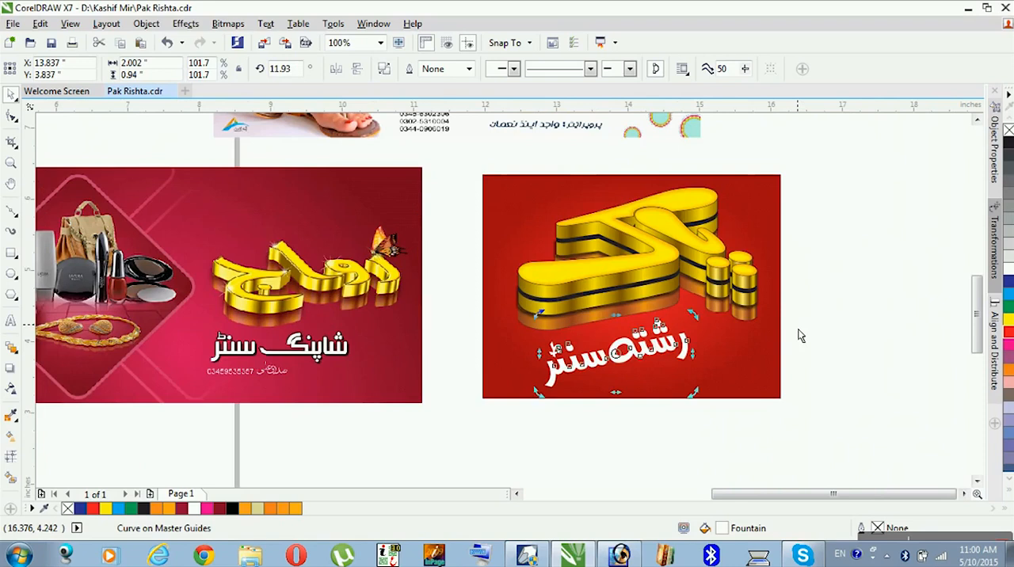
{"action": "key", "text": "z"}
{"action": "left_click_drag", "start_coordinate": [802, 154], "coordinate": [452, 426]}
{"action": "key", "text": "space"}
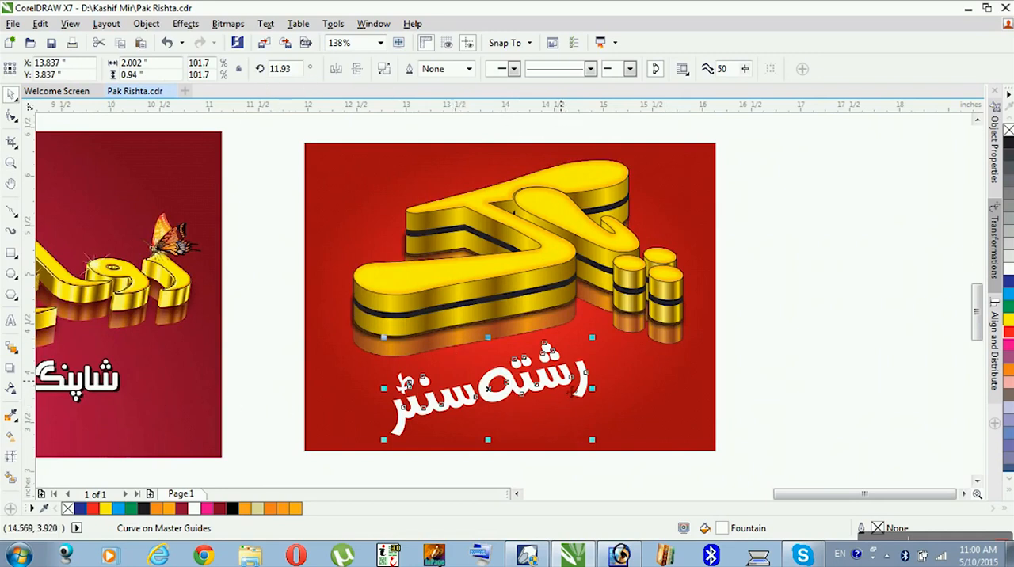
{"action": "key", "text": "F12"}
{"action": "type", "text": "."}
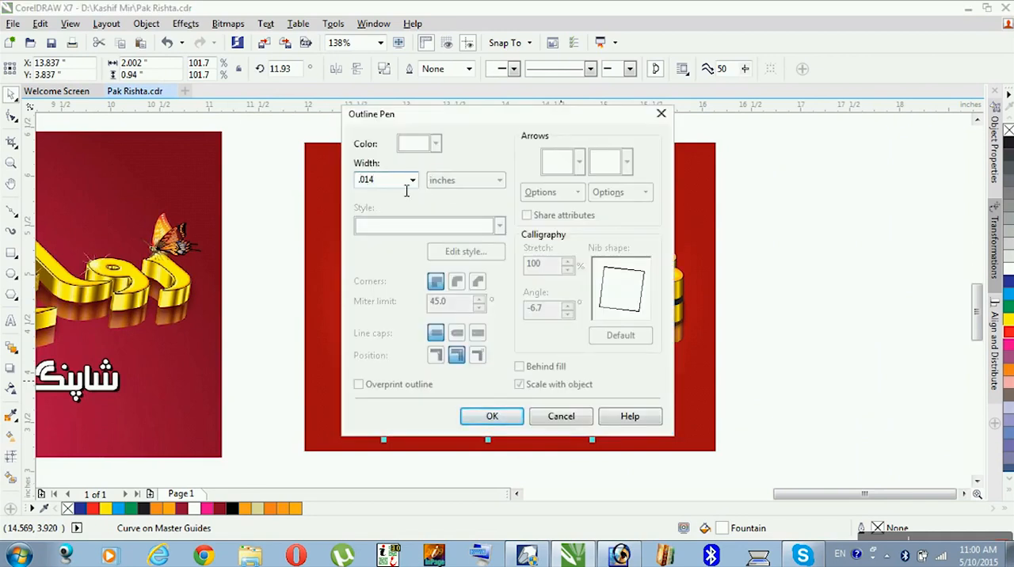
{"action": "type", "text": "014"}
{"action": "key", "text": "Tab"}
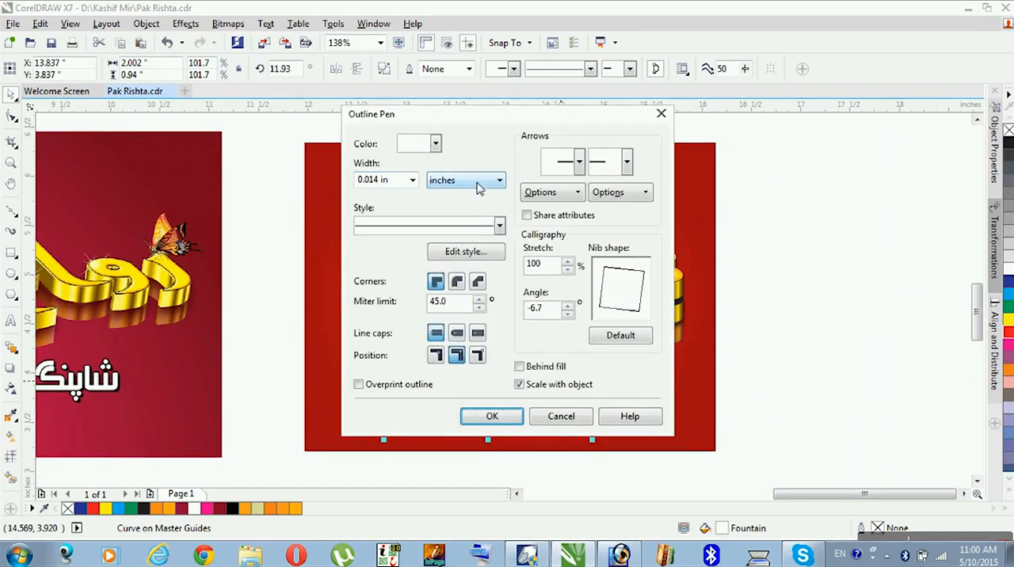
{"action": "left_click", "coordinate": [456, 332]}
{"action": "left_click", "coordinate": [456, 281]}
{"action": "left_click", "coordinate": [519, 366]}
{"action": "left_click", "coordinate": [492, 415]}
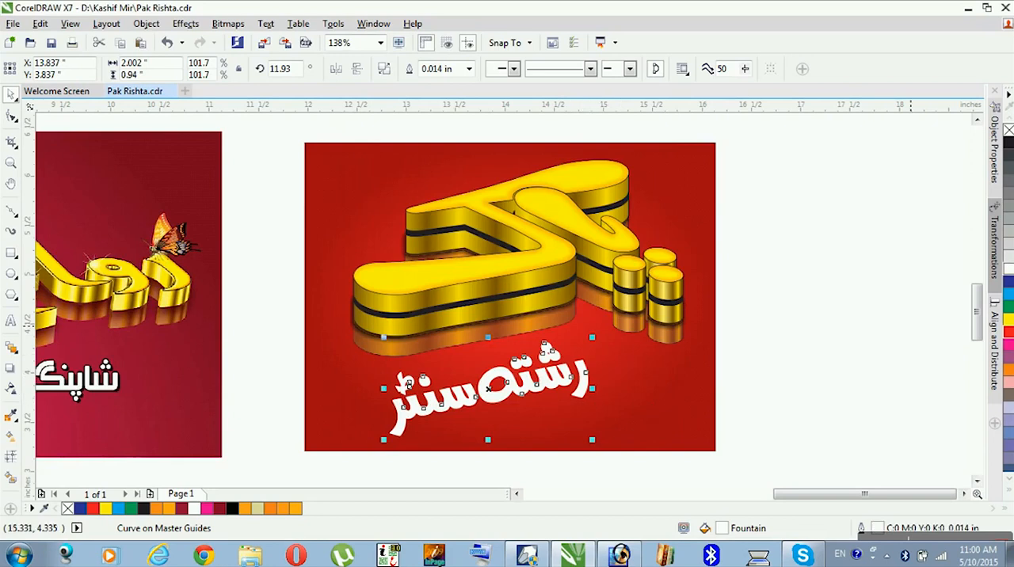
{"action": "right_click", "coordinate": [1007, 142]}
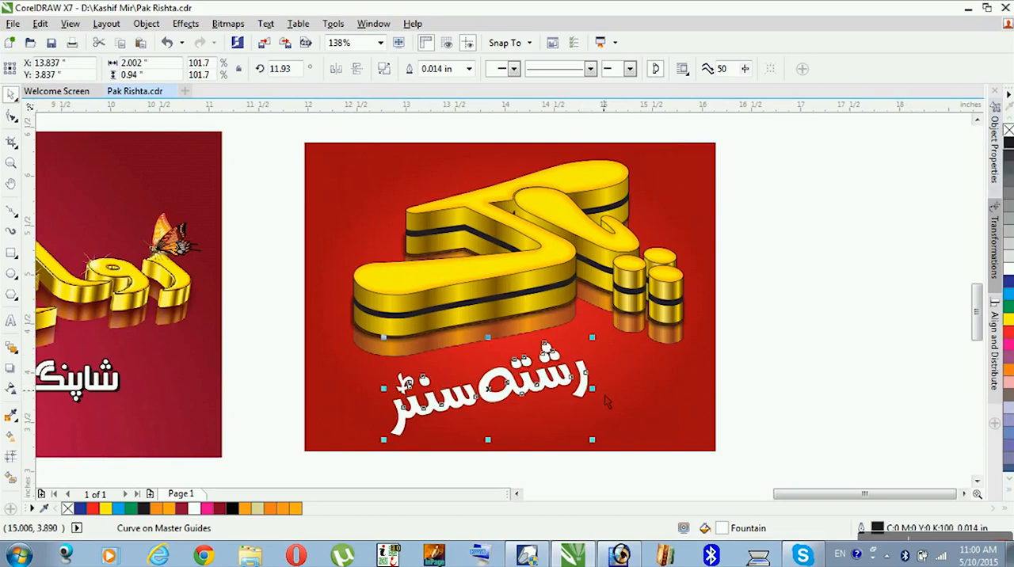
- Fill the text black as a shadow and place a white-filled copy over it at about X 13.814, Y 3.86 inches
{"action": "left_click_drag", "start_coordinate": [584, 392], "coordinate": [594, 400]}
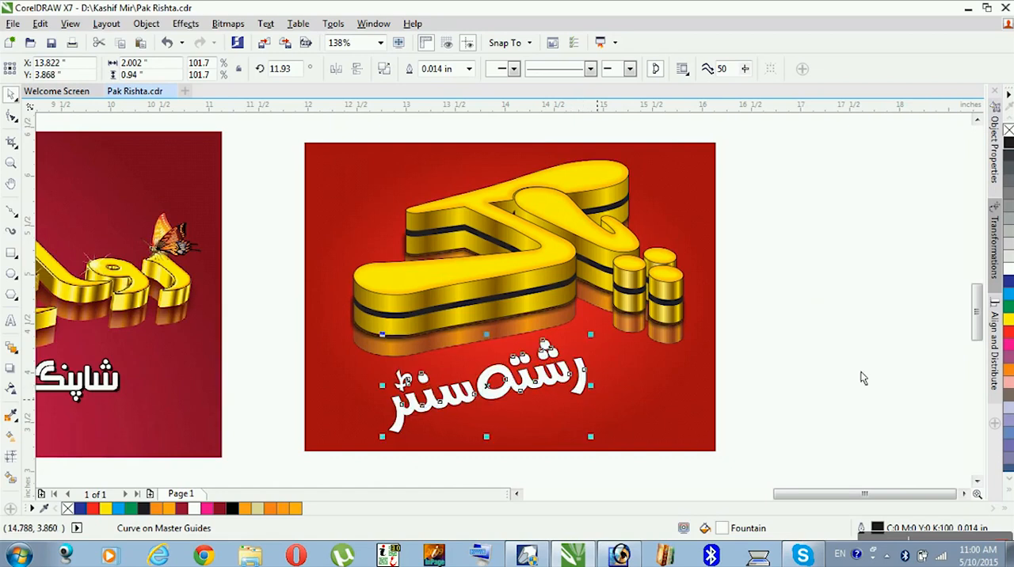
{"action": "left_click", "coordinate": [1007, 143]}
{"action": "left_click_drag", "start_coordinate": [592, 398], "coordinate": [590, 395]}
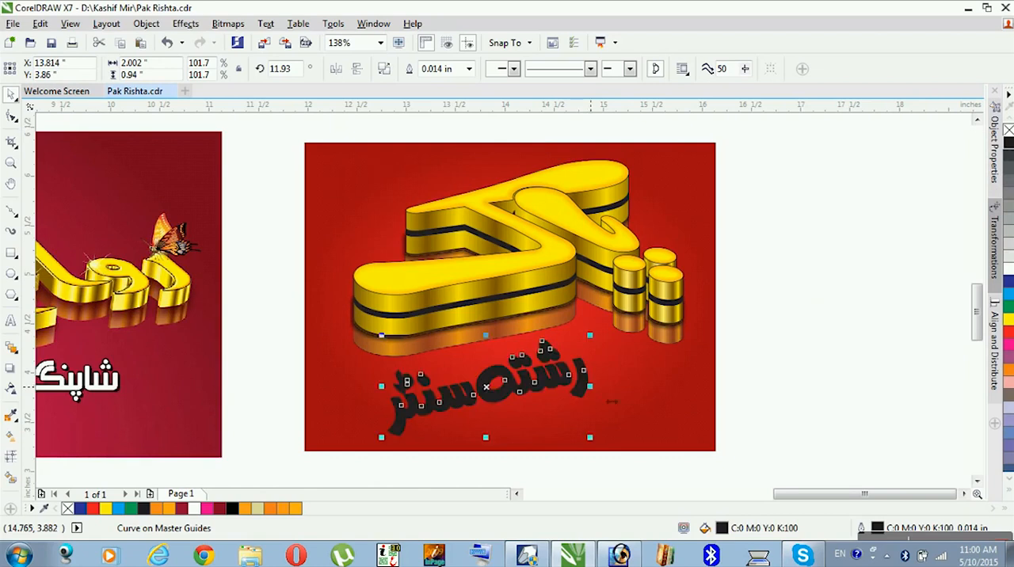
{"action": "left_click", "coordinate": [1008, 257]}
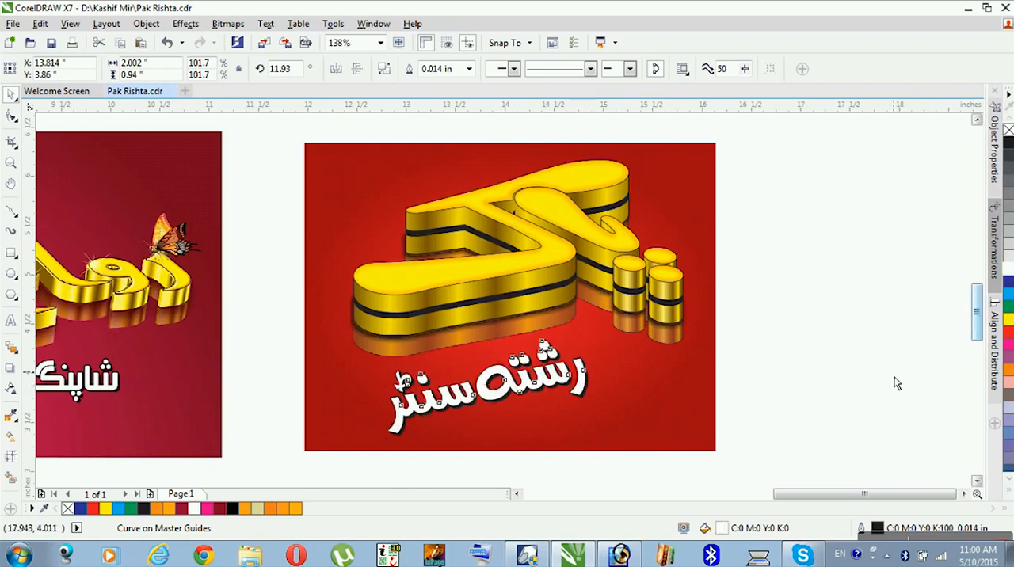
{"action": "left_click", "coordinate": [895, 384]}
- Examine the white text's black shadow up close and the completed red card as a whole
{"action": "key", "text": "z"}
{"action": "left_click_drag", "start_coordinate": [730, 323], "coordinate": [342, 451]}
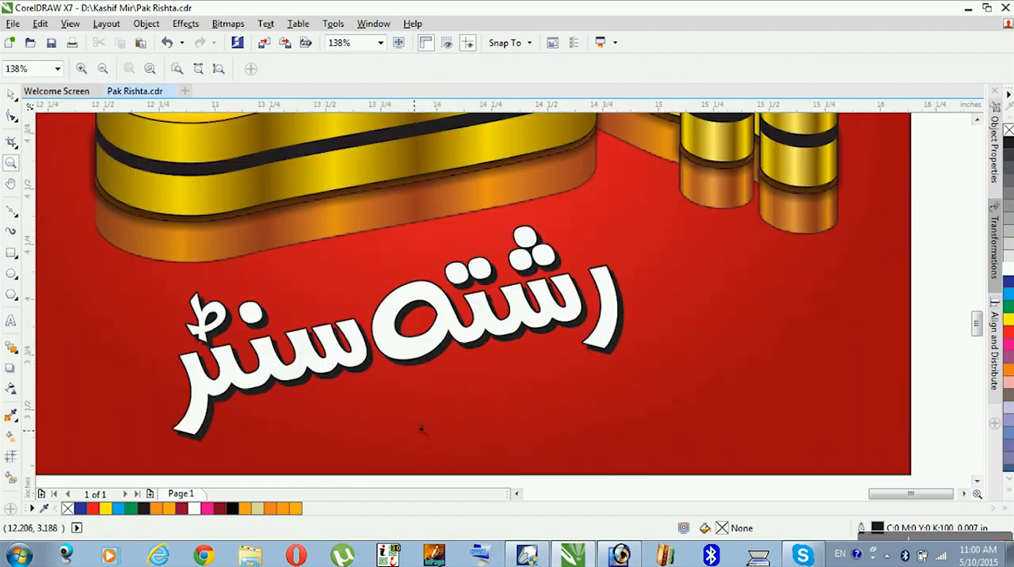
{"action": "key", "text": "F3"}
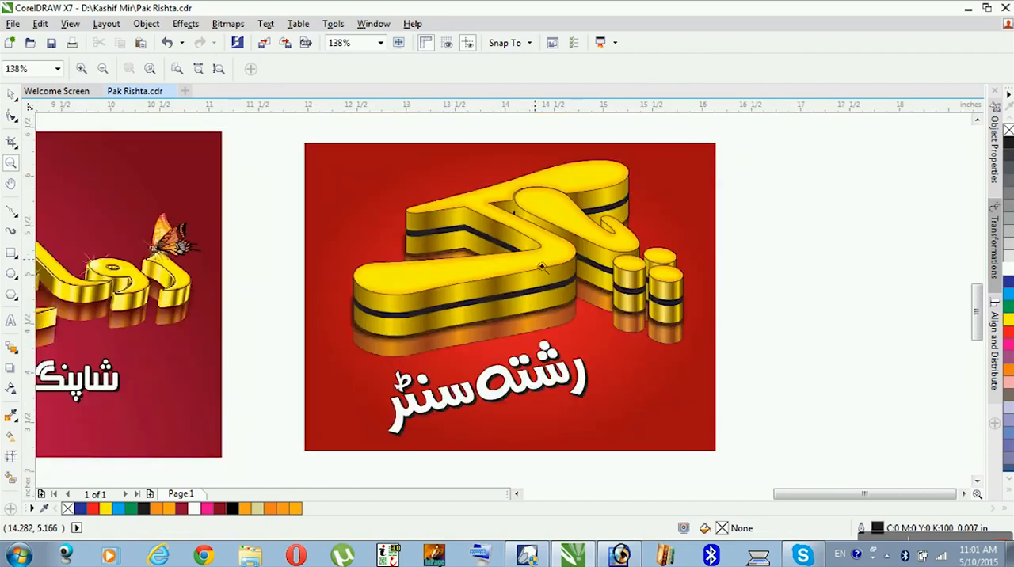
{"action": "left_click", "coordinate": [11, 95]}
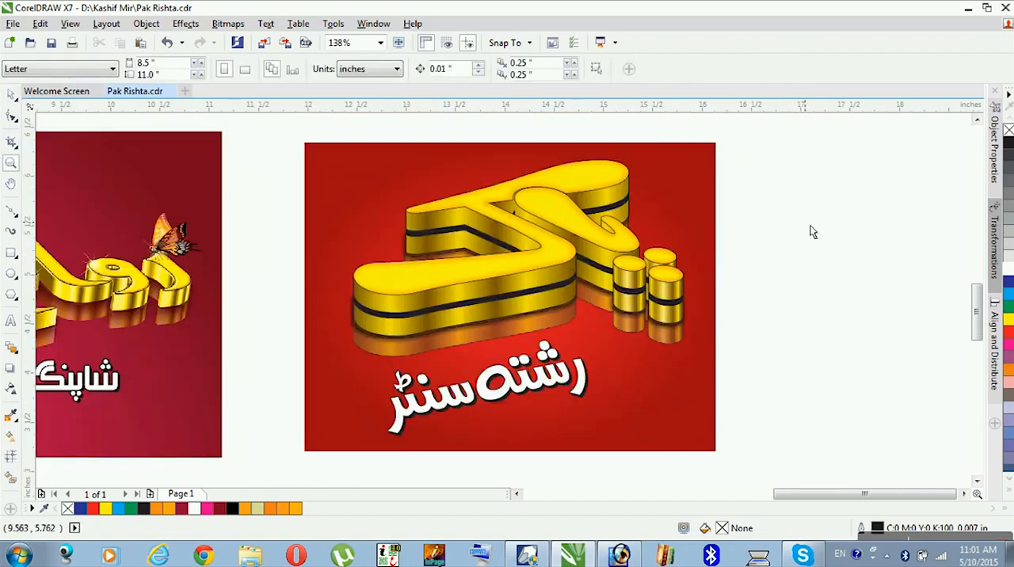
{"action": "left_click_drag", "start_coordinate": [741, 117], "coordinate": [280, 452]}
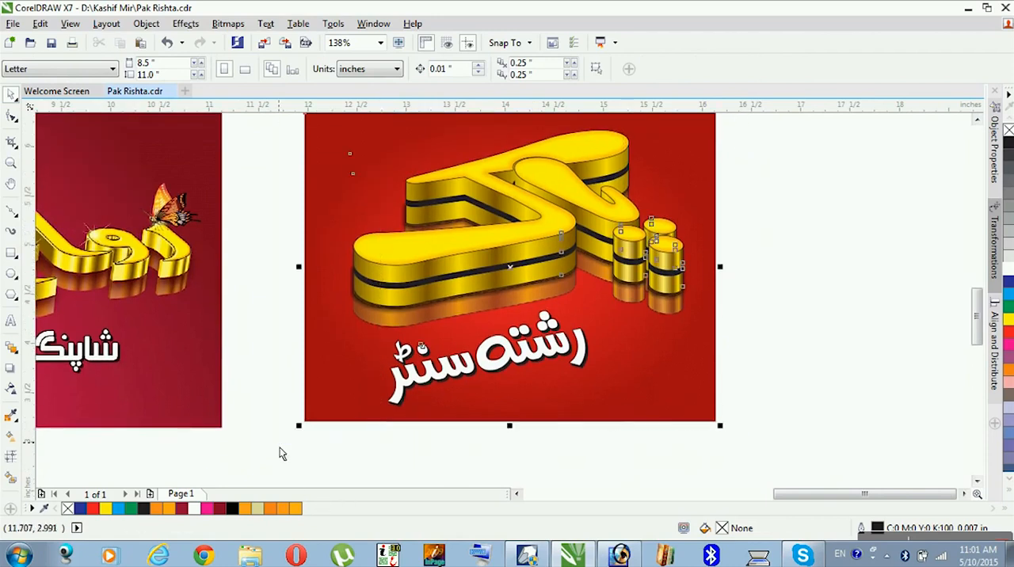
{"action": "key", "text": "shift+F2"}
{"action": "left_click", "coordinate": [846, 372]}
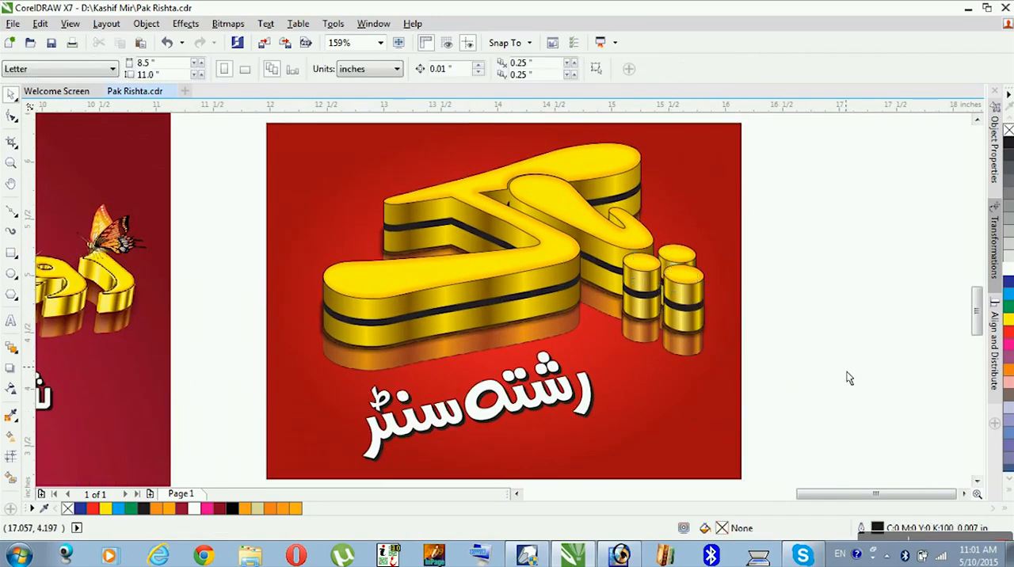